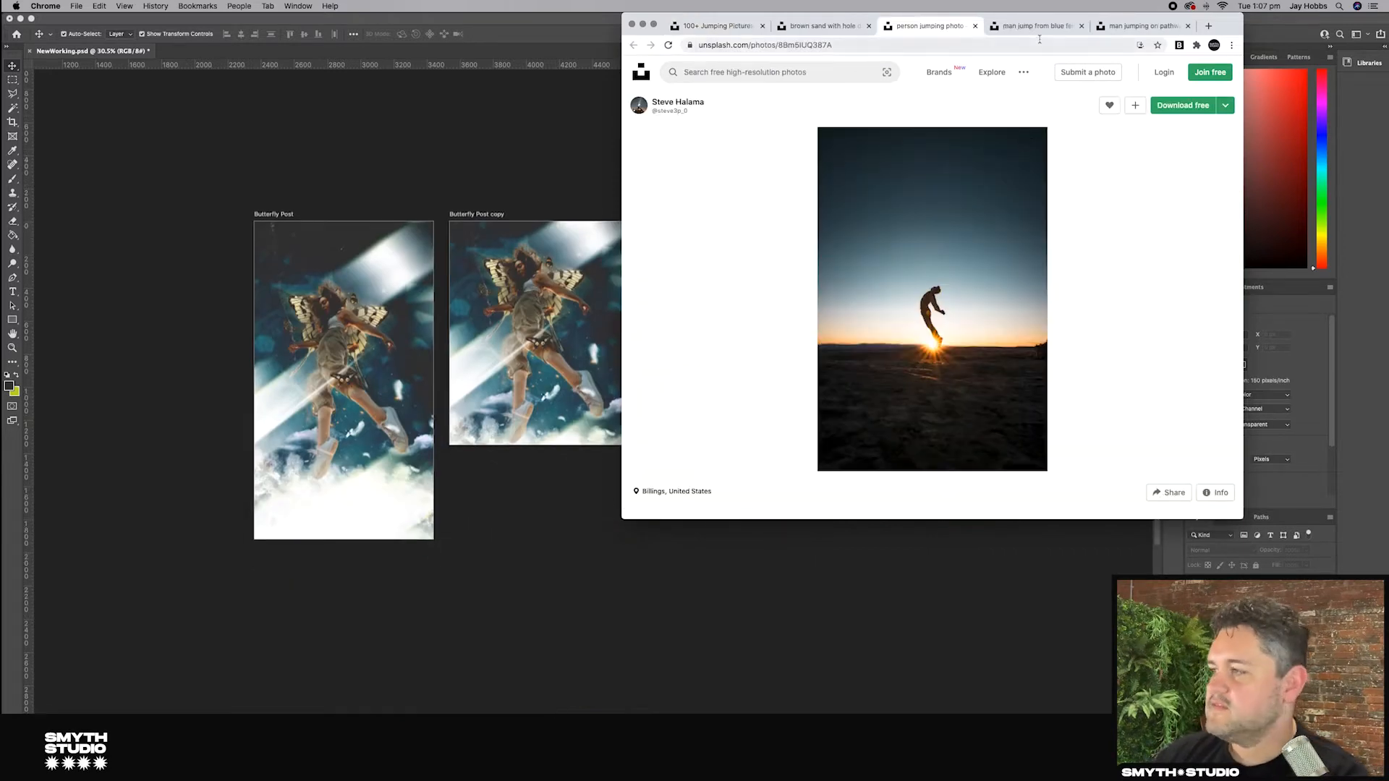
Step: Browse the open Unsplash tabs and the jumping photo results to pick a subject image
click(1040, 28)
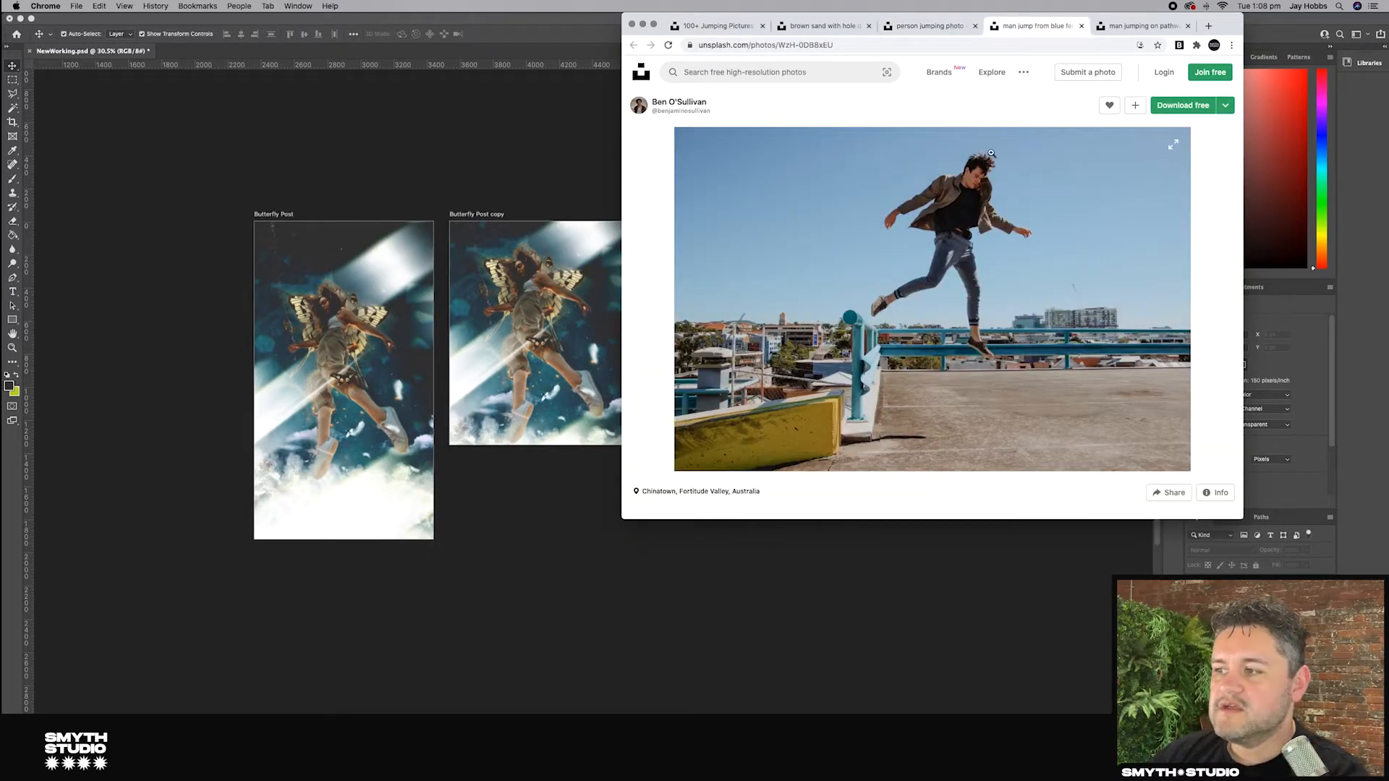
click(1128, 28)
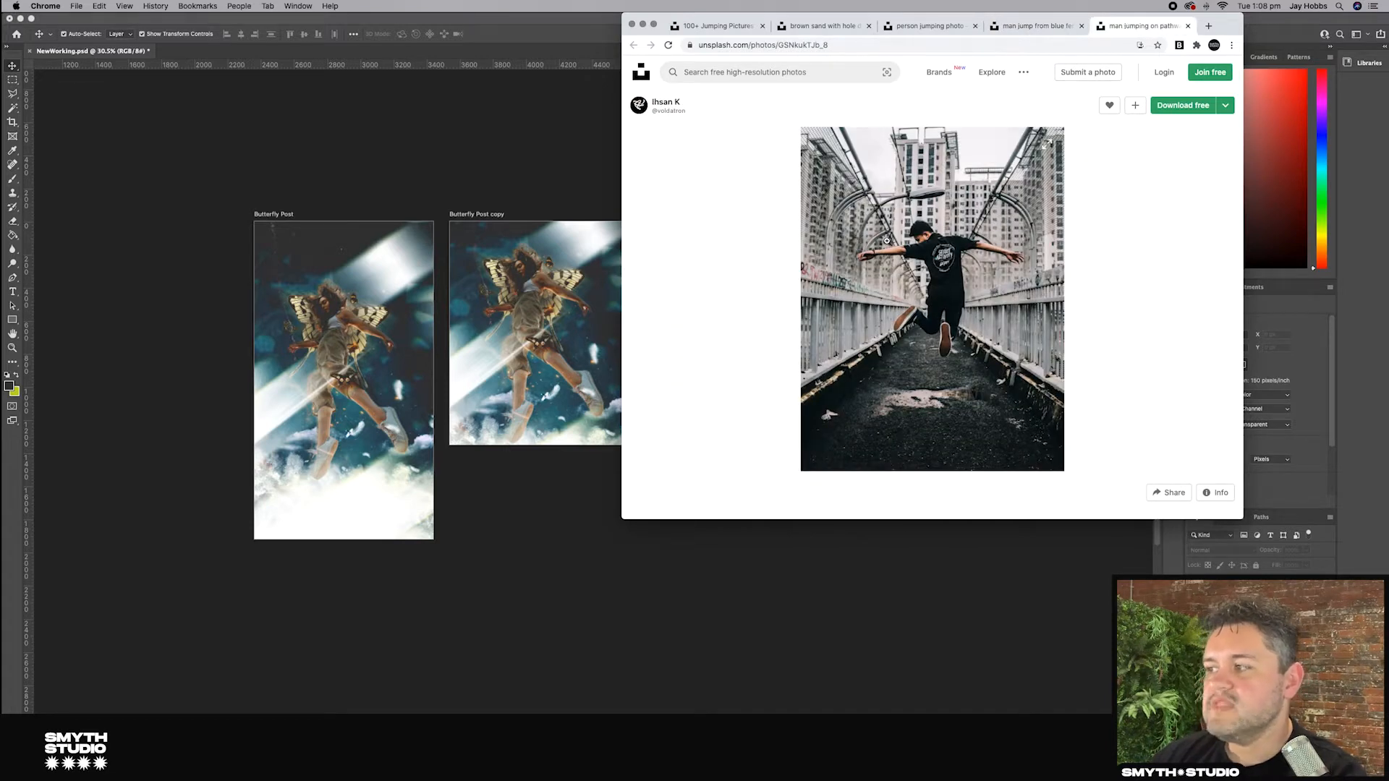
key(super+1)
scroll(917, 127, down, 5)
scroll(917, 128, down, 10)
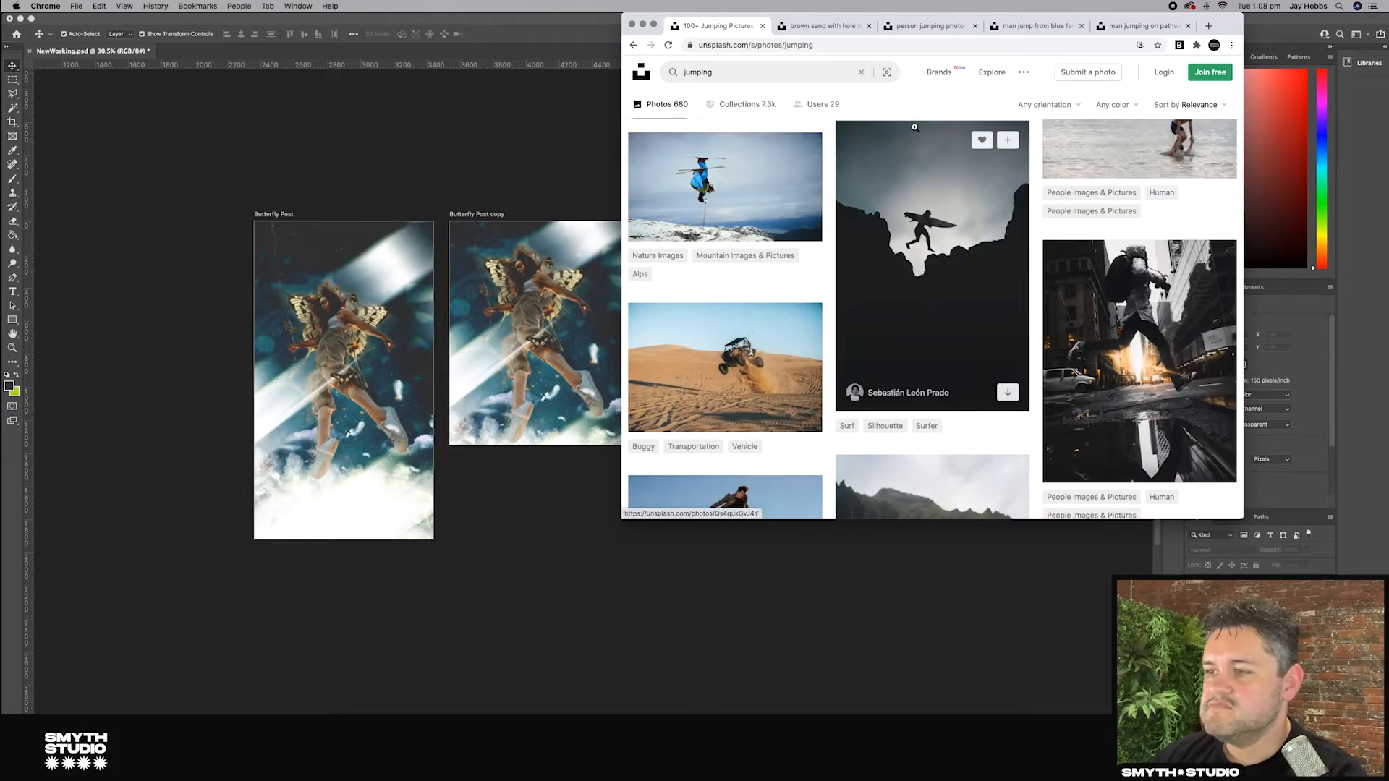
scroll(915, 128, down, 10)
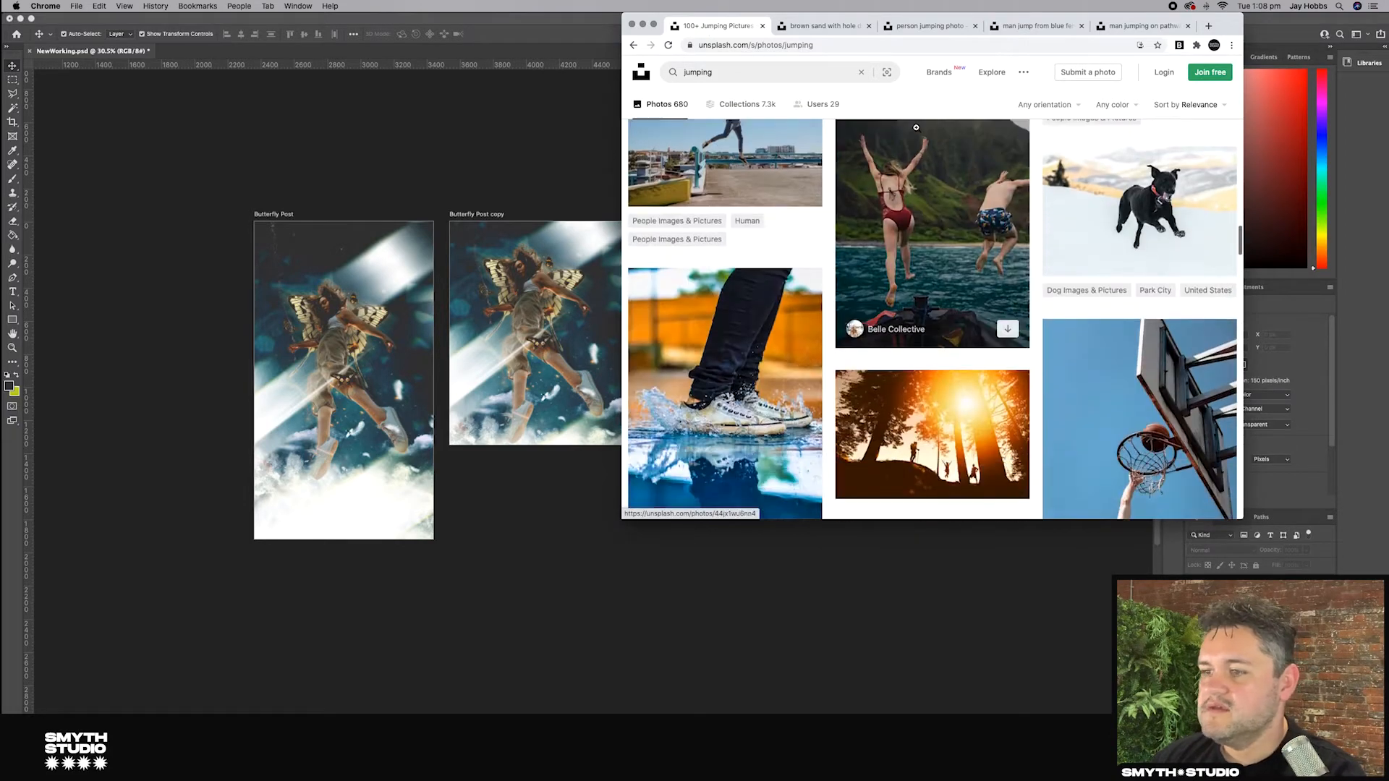
scroll(916, 127, down, 5)
scroll(931, 146, down, 5)
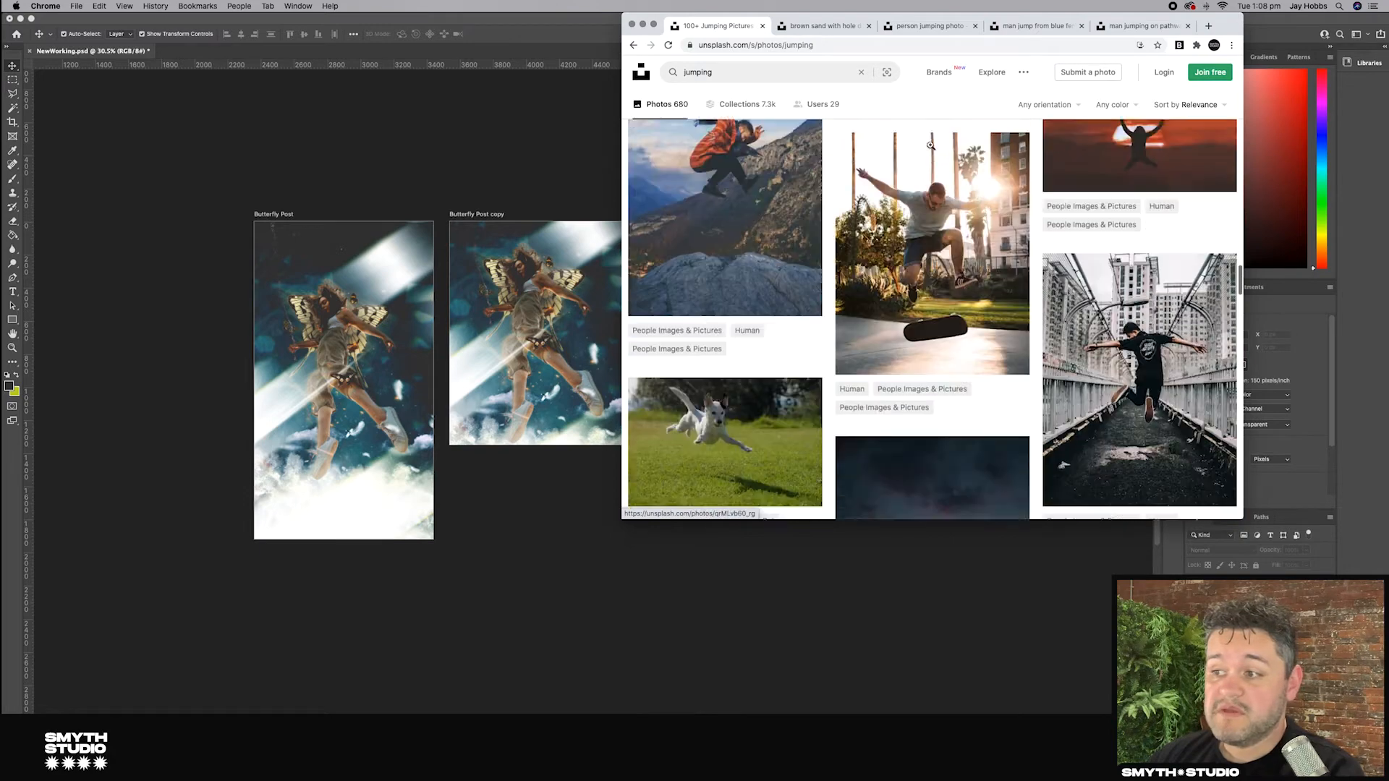
scroll(931, 146, down, 10)
scroll(932, 144, down, 10)
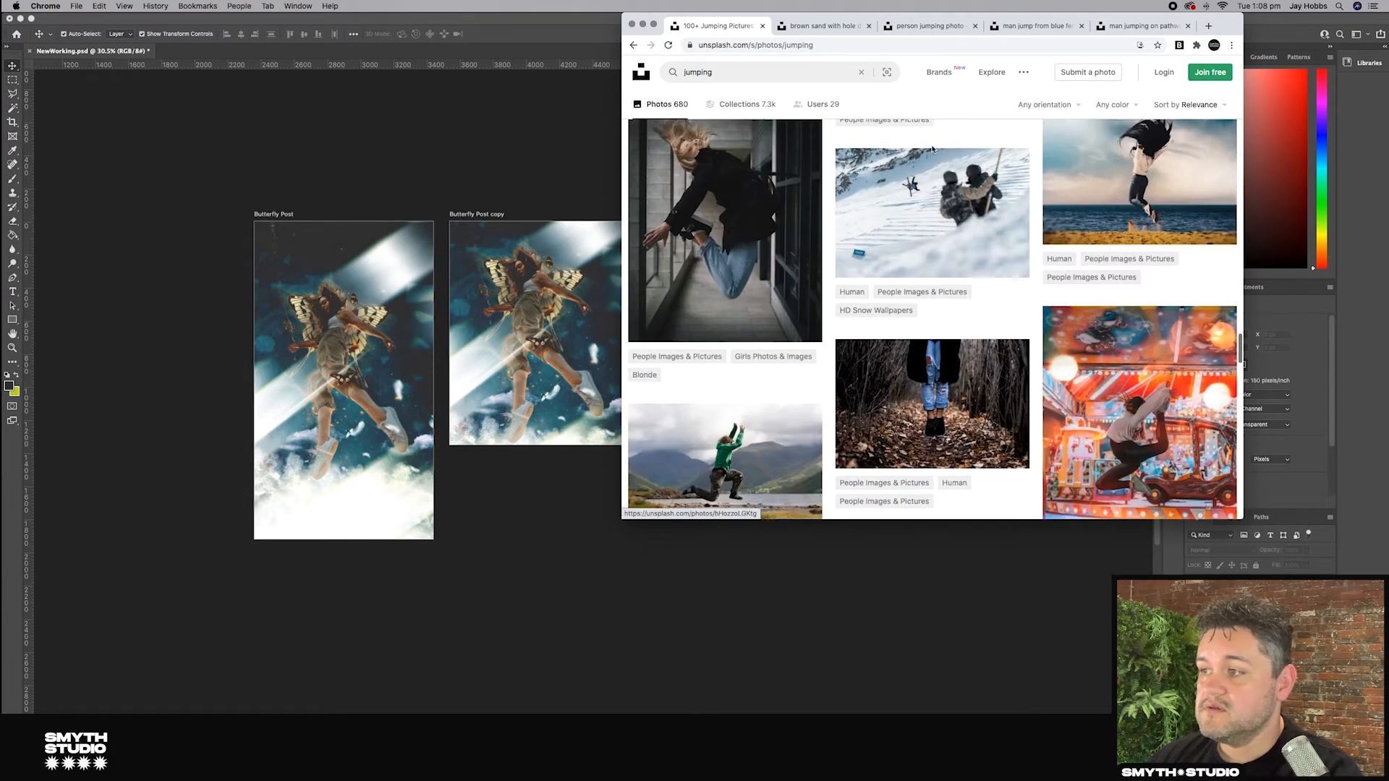
scroll(932, 149, up, 2)
scroll(934, 147, down, 5)
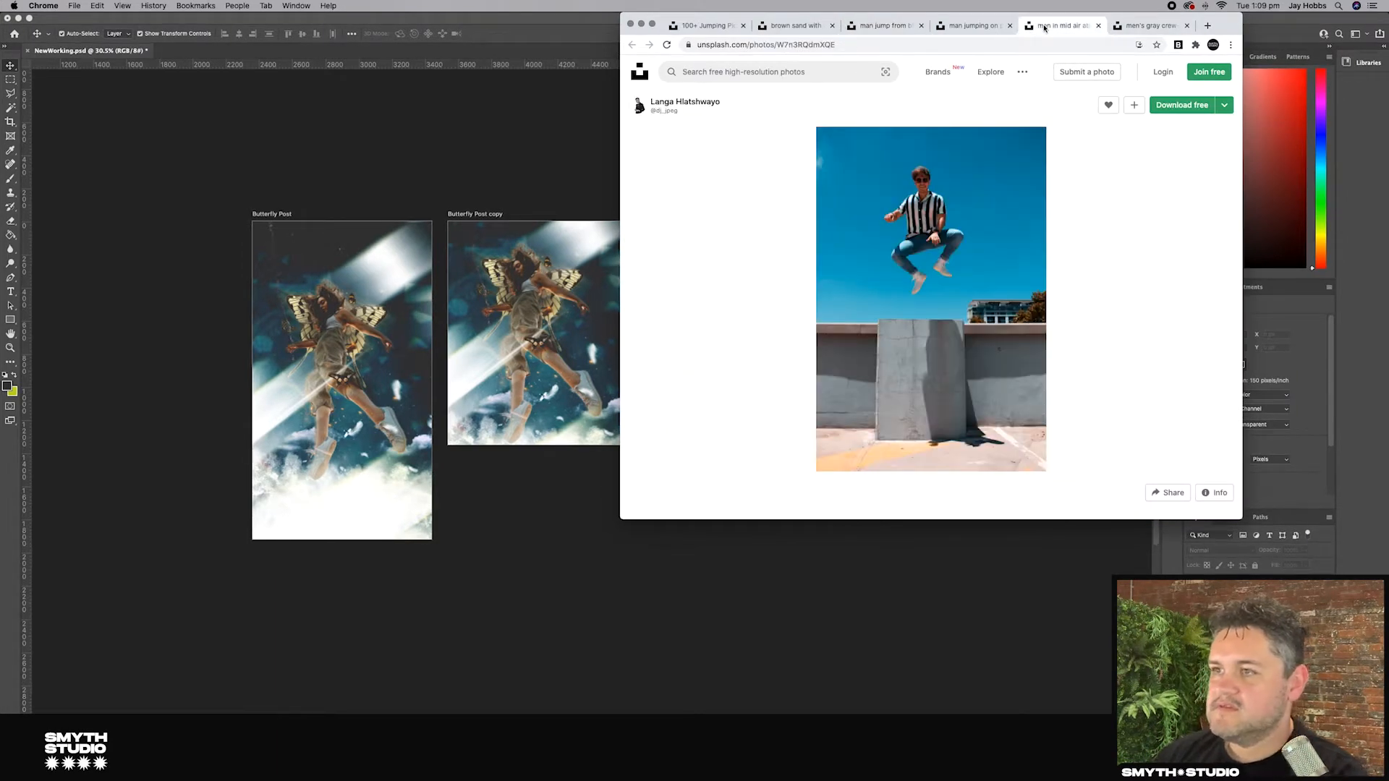
Step: Drag the jumping man photo from the browser into the New Graphic artboard and commit the placement
click(1152, 26)
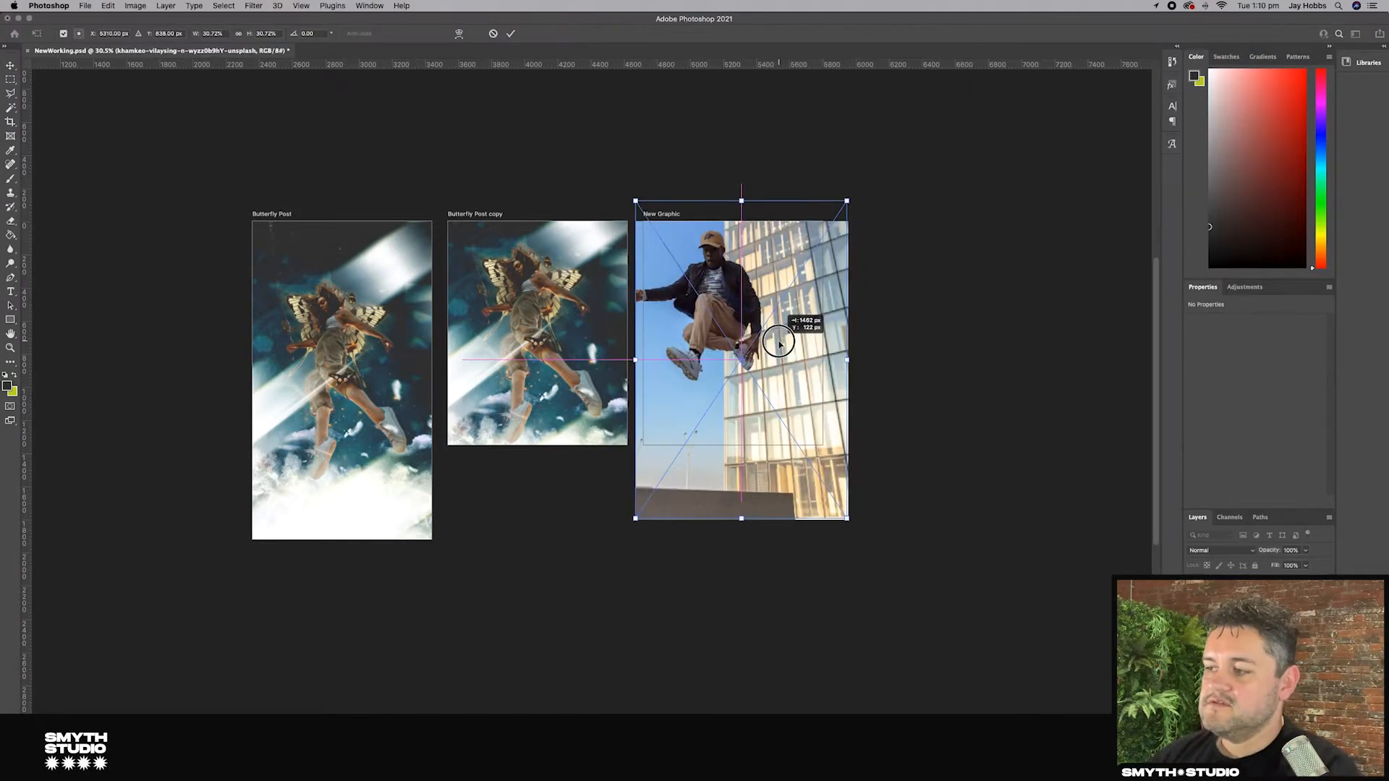
drag(777, 335, 771, 340)
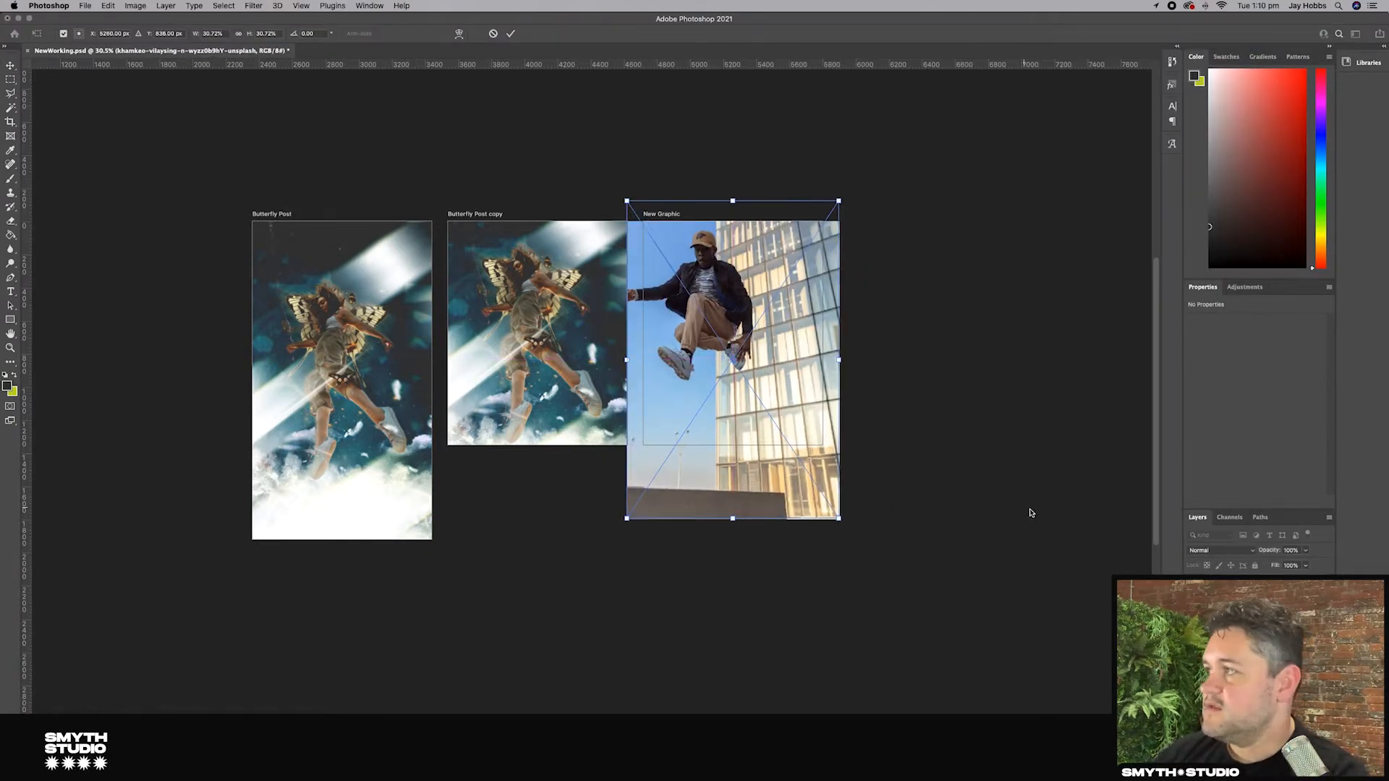
scroll(1079, 579, up, 3)
key(Return)
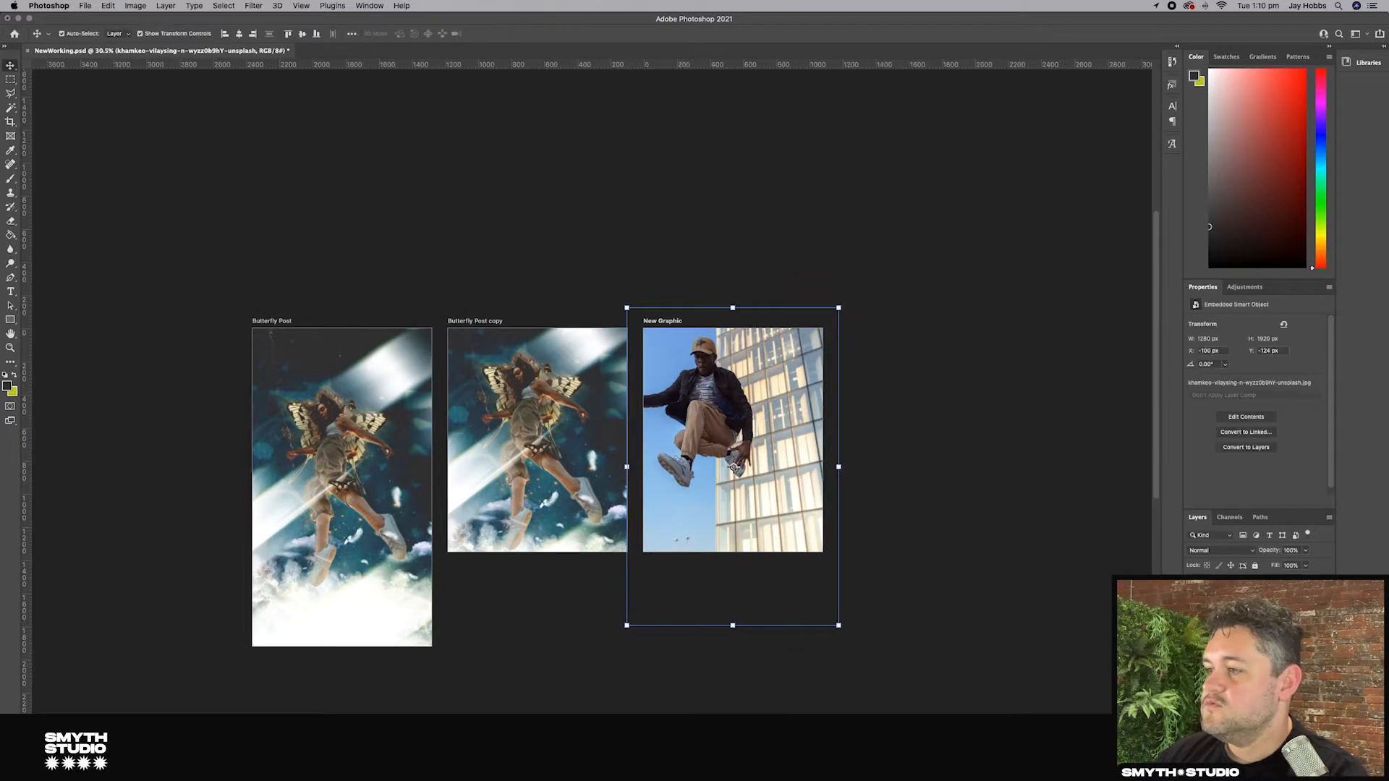
Step: Move the placed photo so it sits at the New Graphic artboard's top-left corner
click(1217, 586)
click(1049, 565)
mouse_move(813, 472)
mouse_down()
mouse_move(841, 492)
mouse_move(827, 486)
mouse_up()
click(945, 488)
click(809, 445)
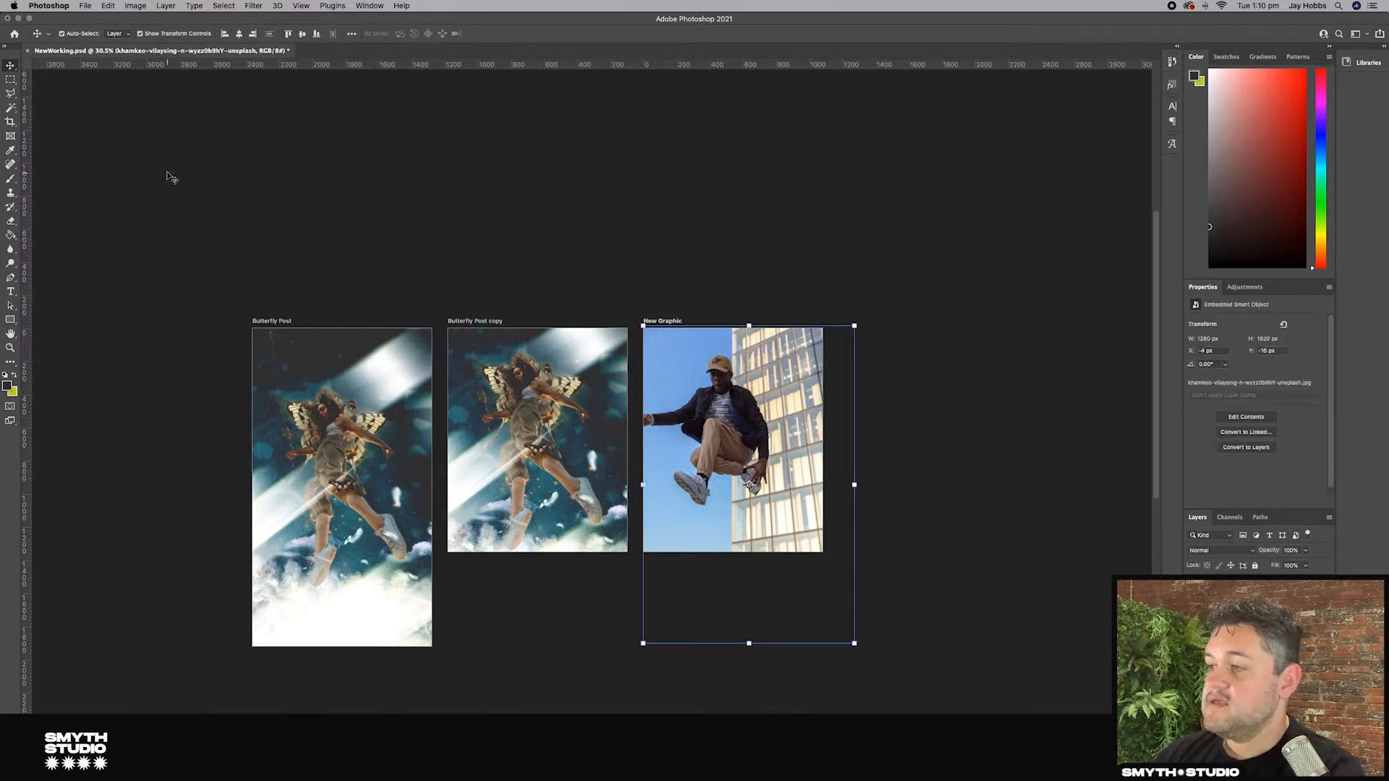
click(13, 107)
click(686, 360)
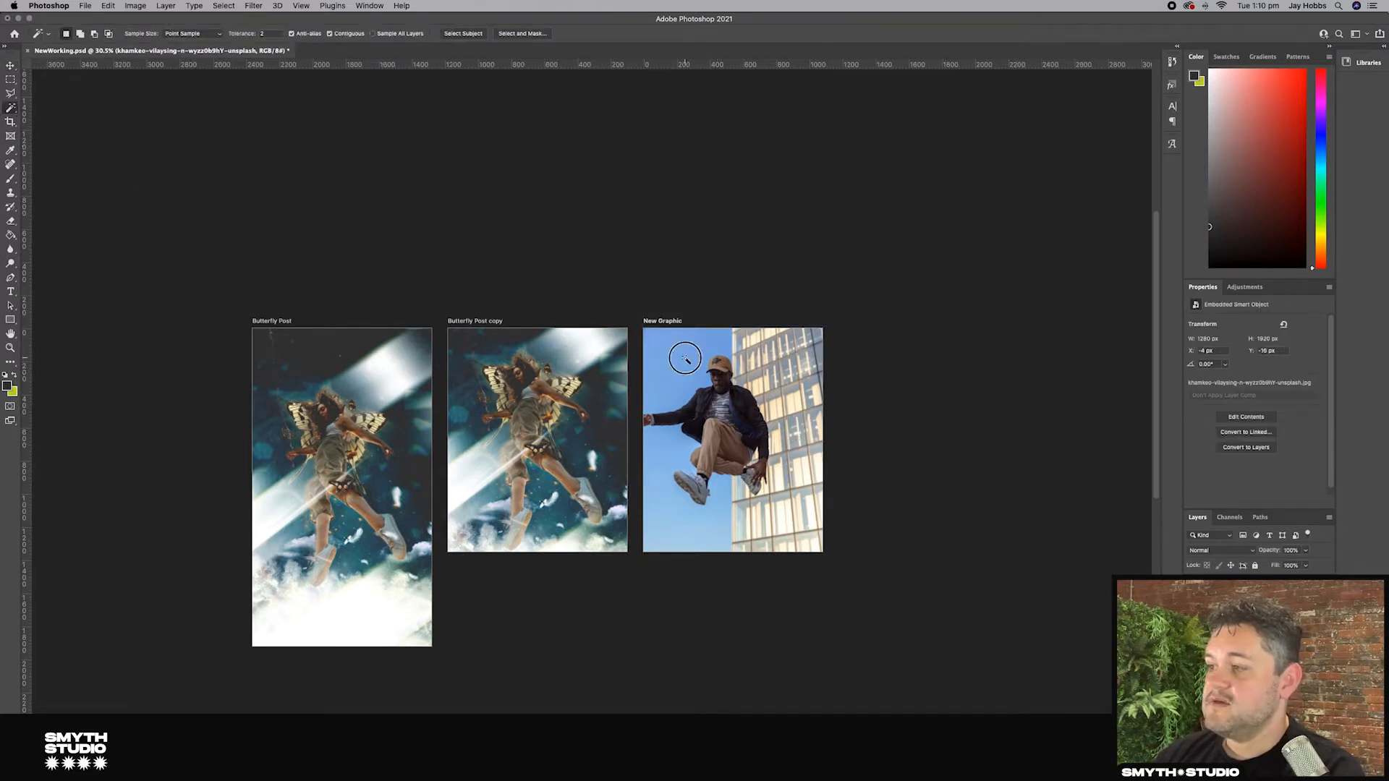
click(11, 109)
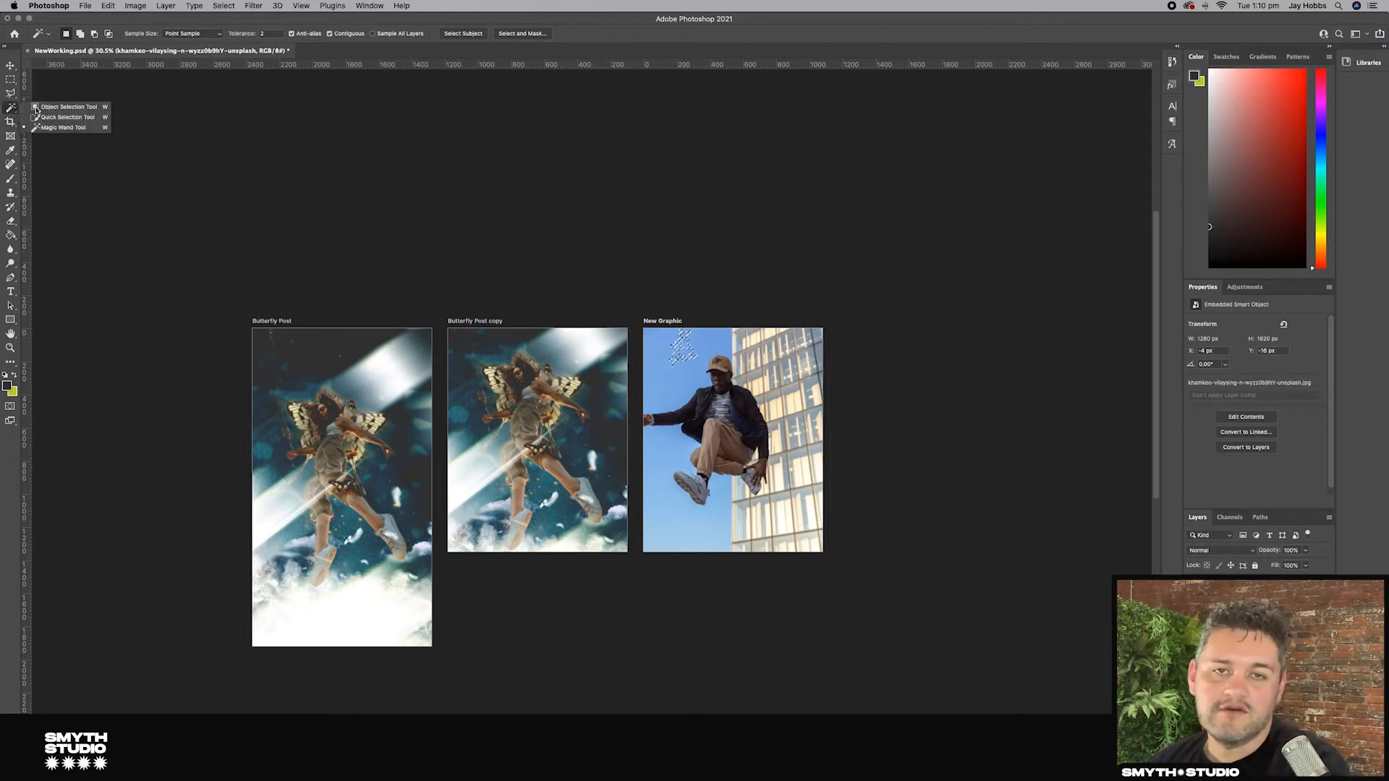
click(75, 128)
click(665, 354)
key(super+d)
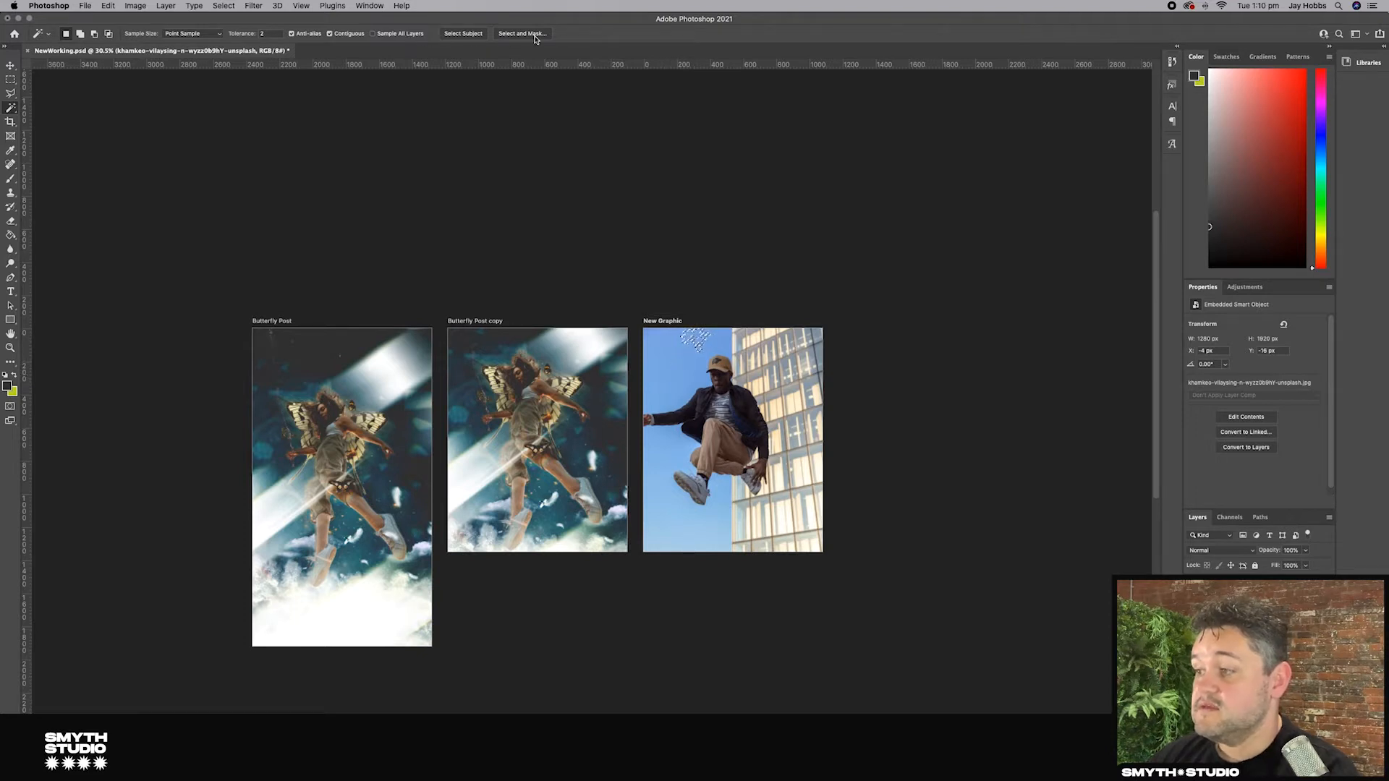
Step: Select the jumping man with Select Subject
click(460, 38)
click(777, 243)
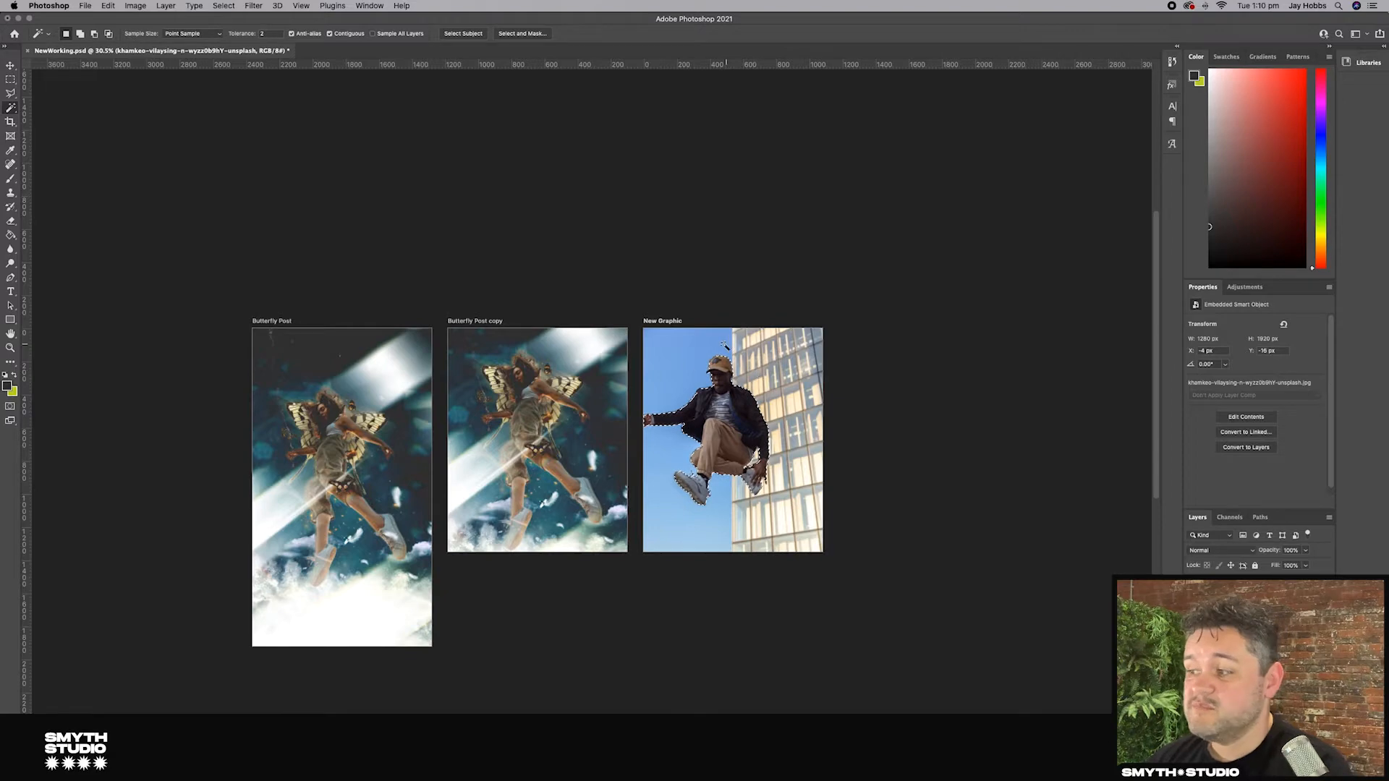
Step: Try inverting the selection and adding a layer mask, then undo the mask
scroll(753, 375, up, 3)
scroll(751, 377, up, 3)
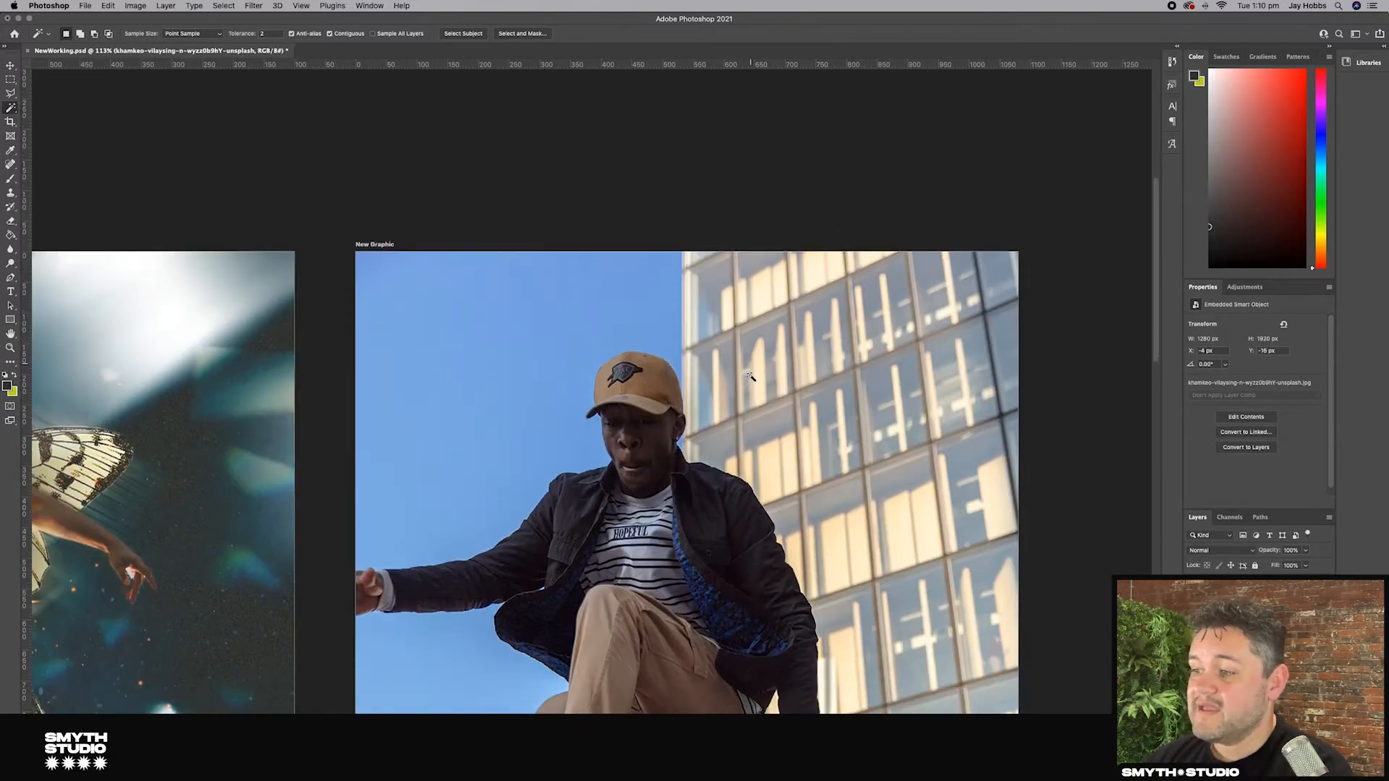
scroll(620, 473, up, 2)
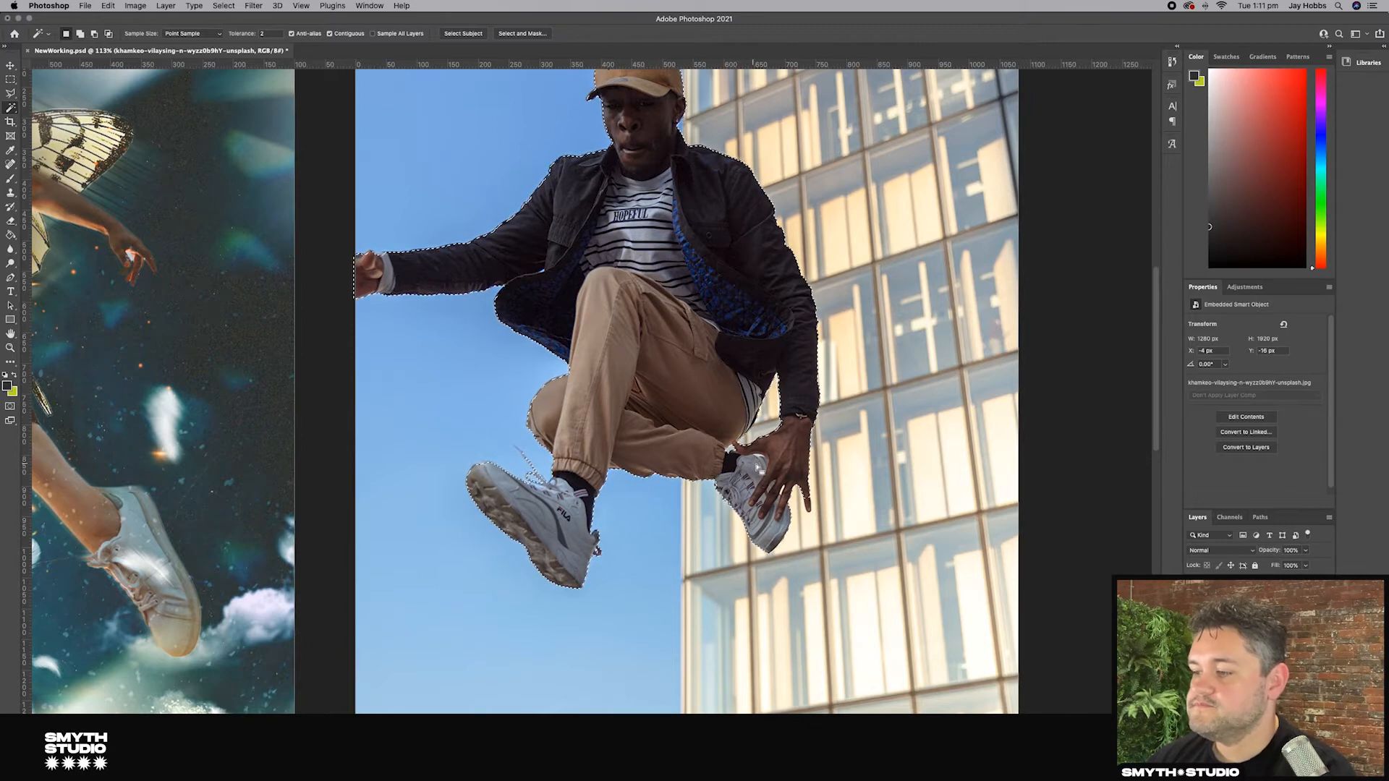
right_click(716, 366)
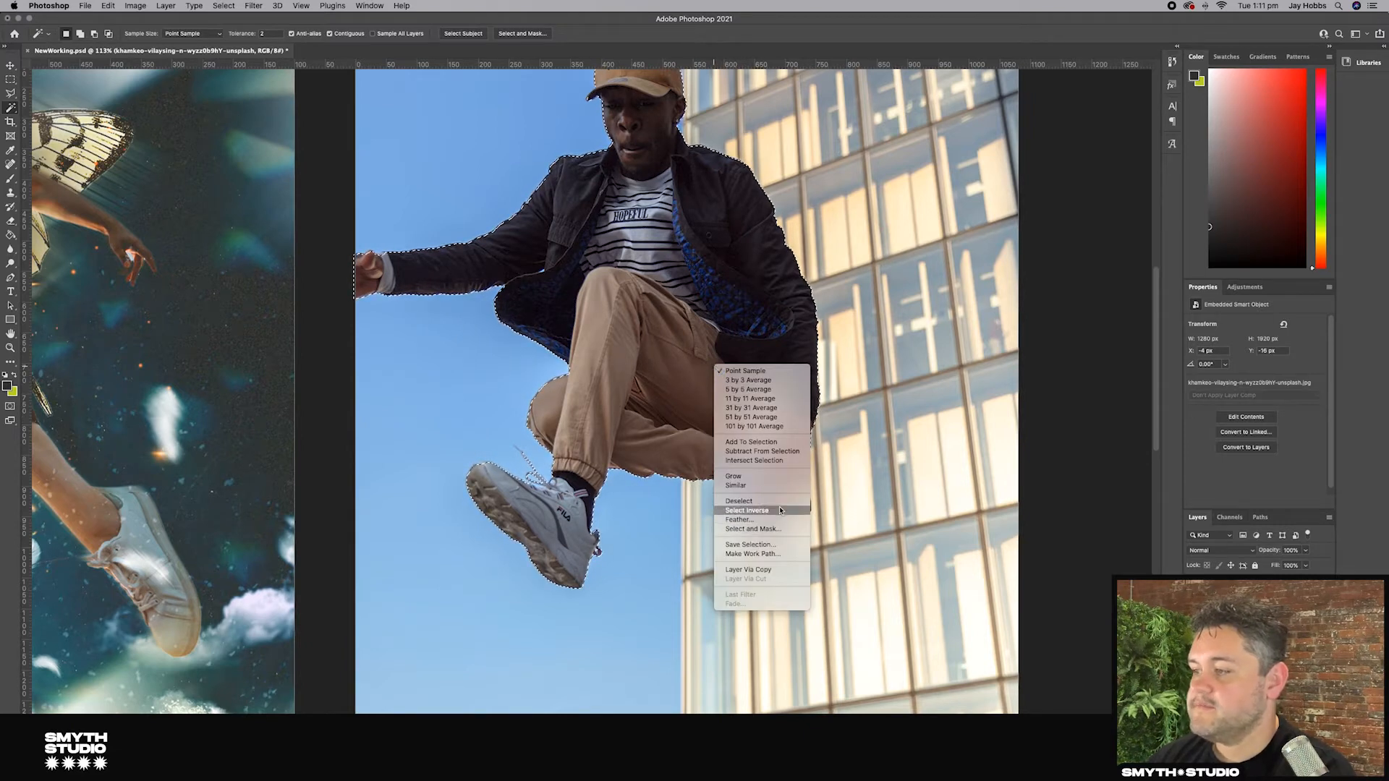
click(780, 510)
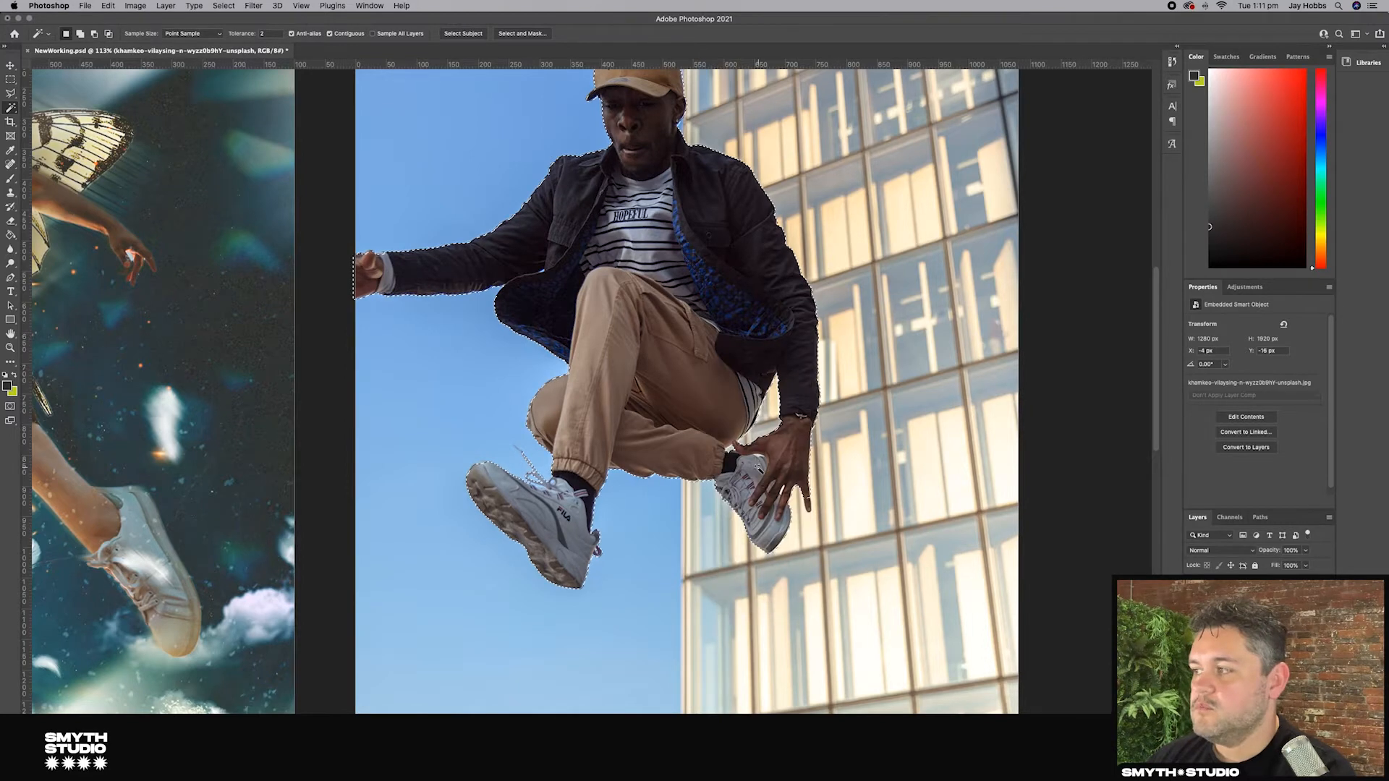
click(1253, 773)
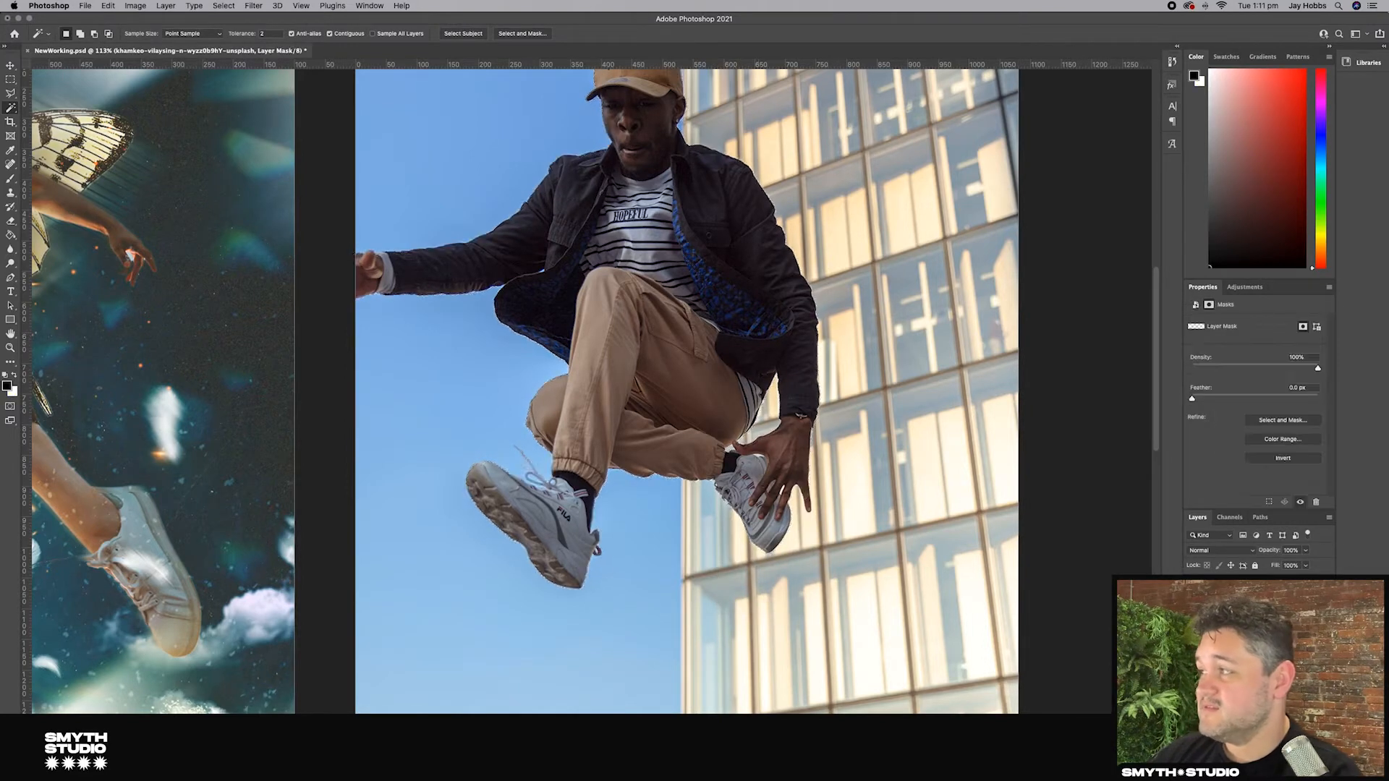
key(cmd+z)
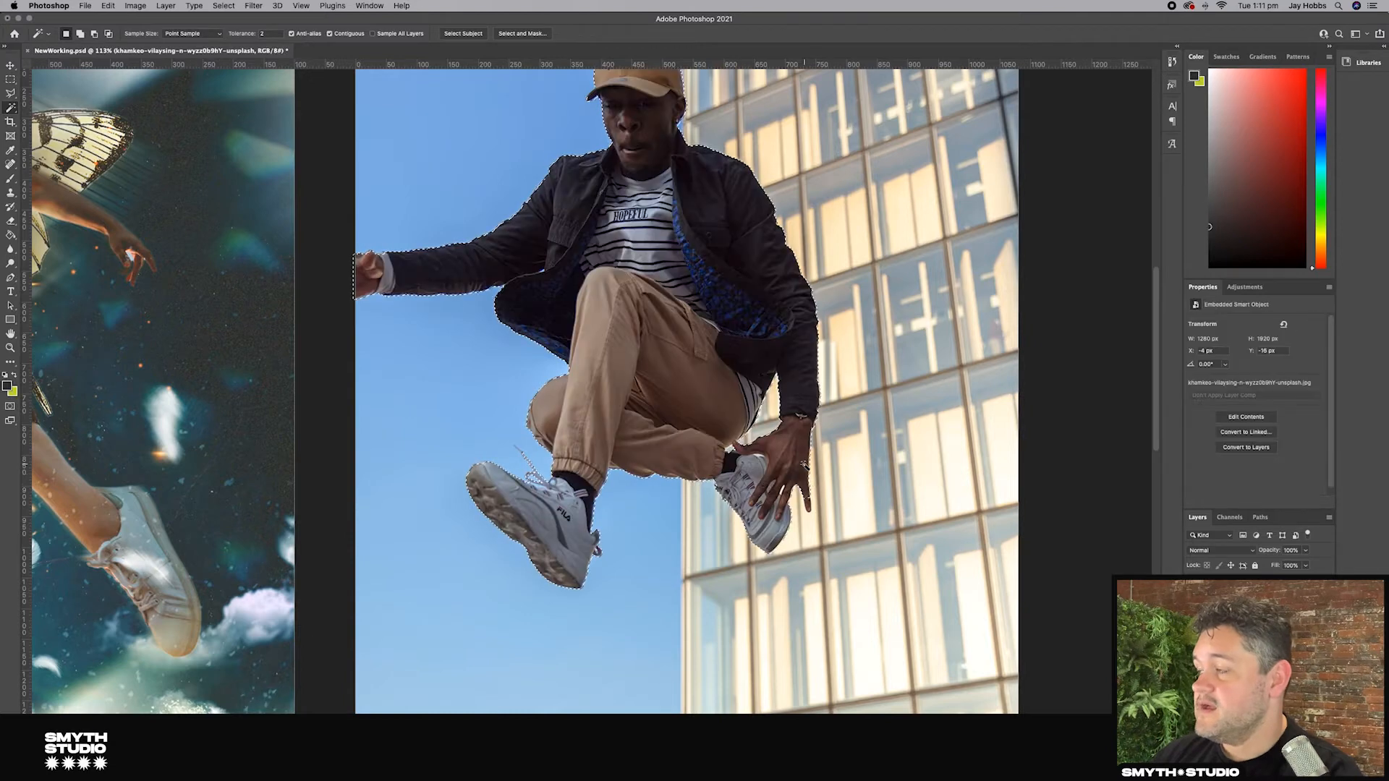
Step: Invert the selection back to the man and add a layer mask to hide the background
right_click(804, 465)
click(837, 608)
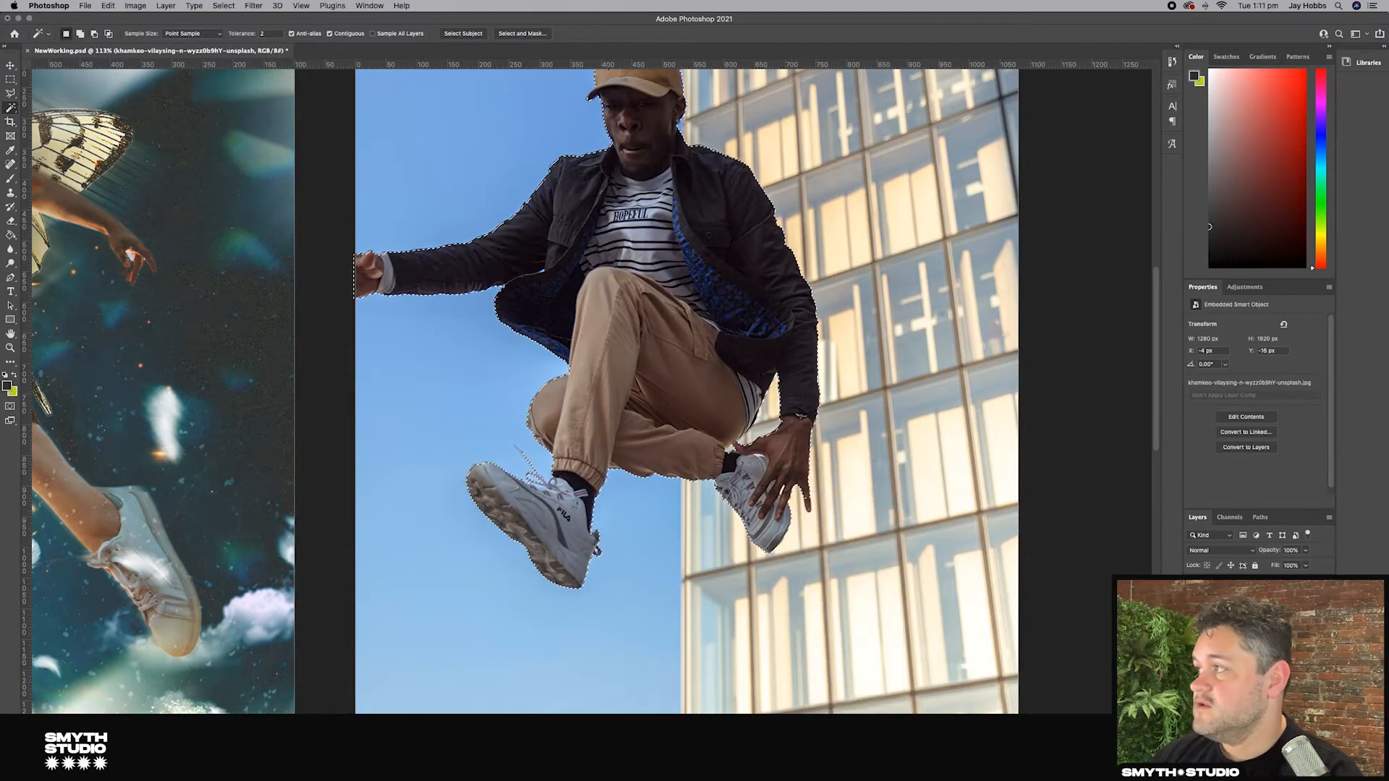
click(1252, 772)
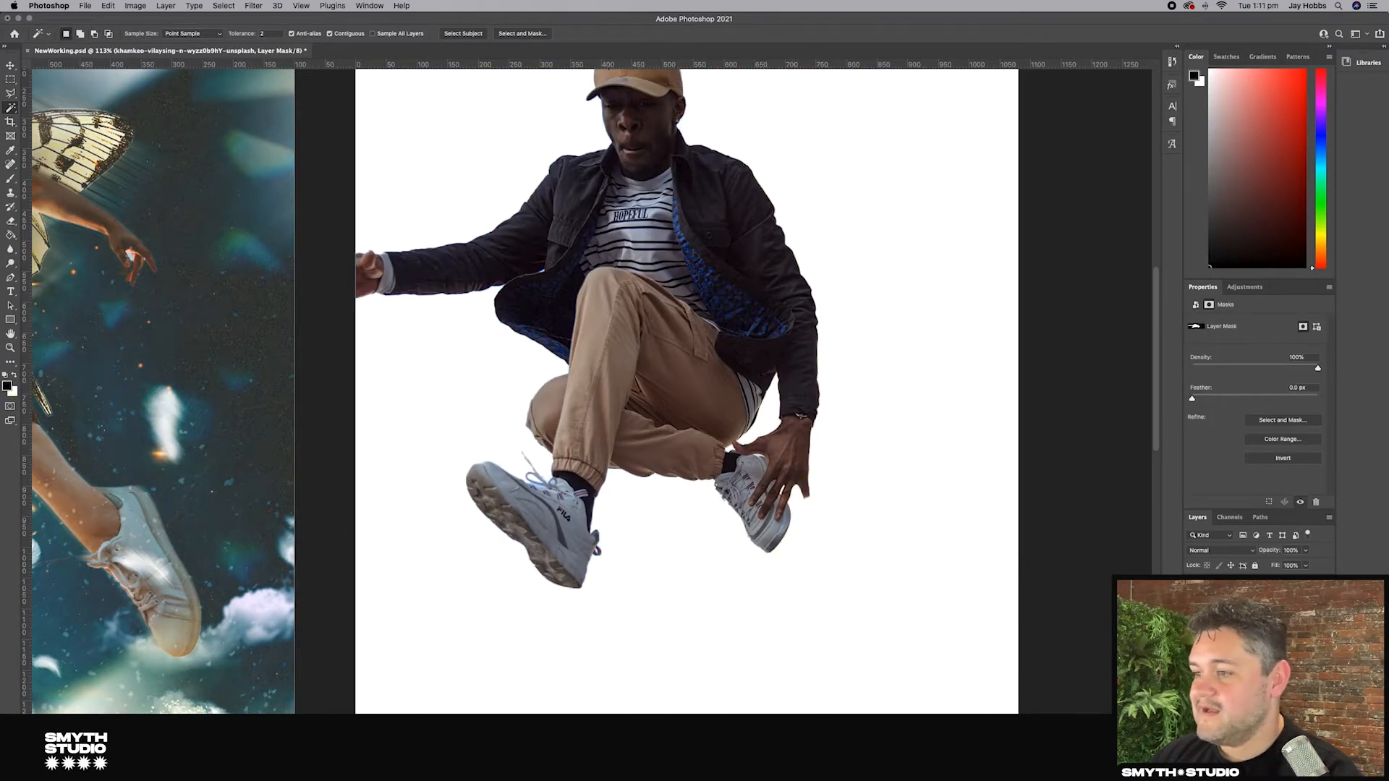
Step: Try an Eraser stroke on the mask along the hand with a resized brush, then undo it
scroll(650, 303, up, 4)
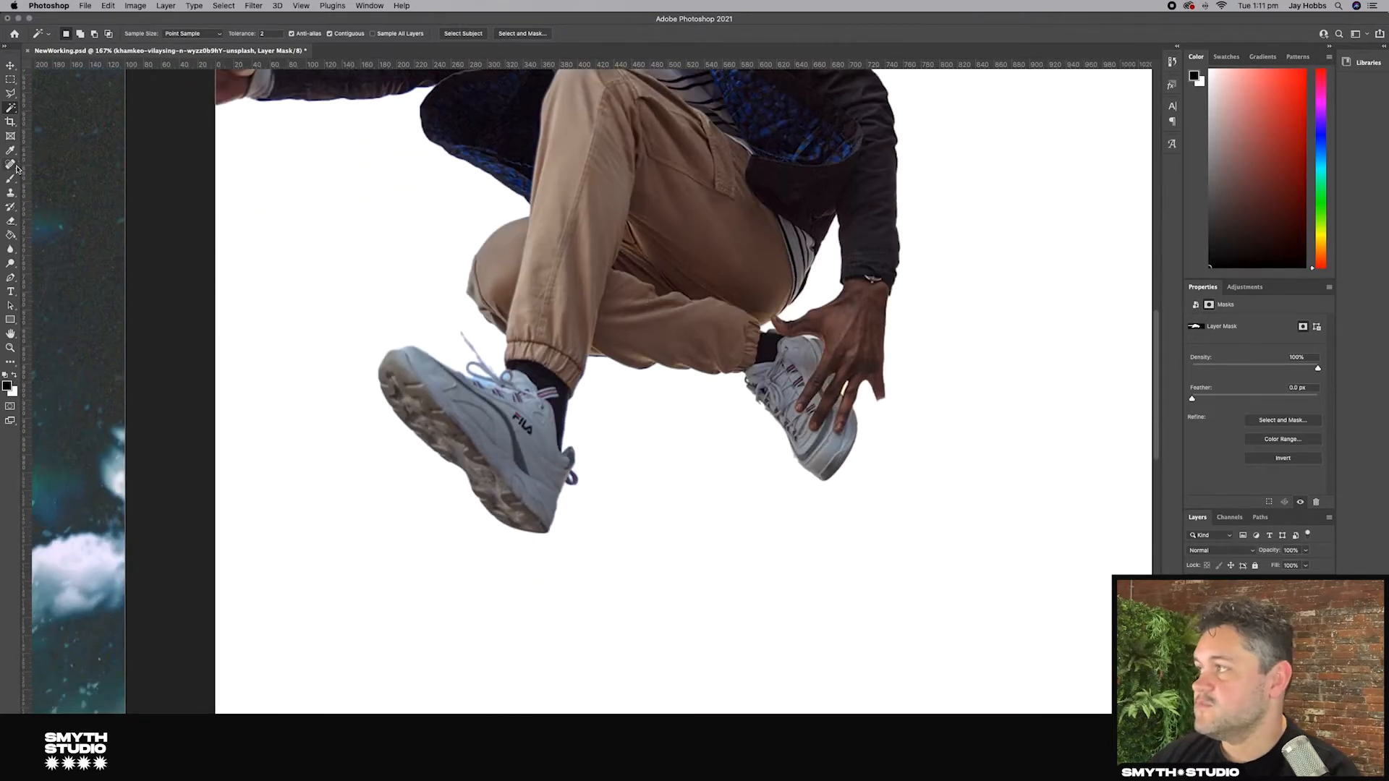
click(10, 220)
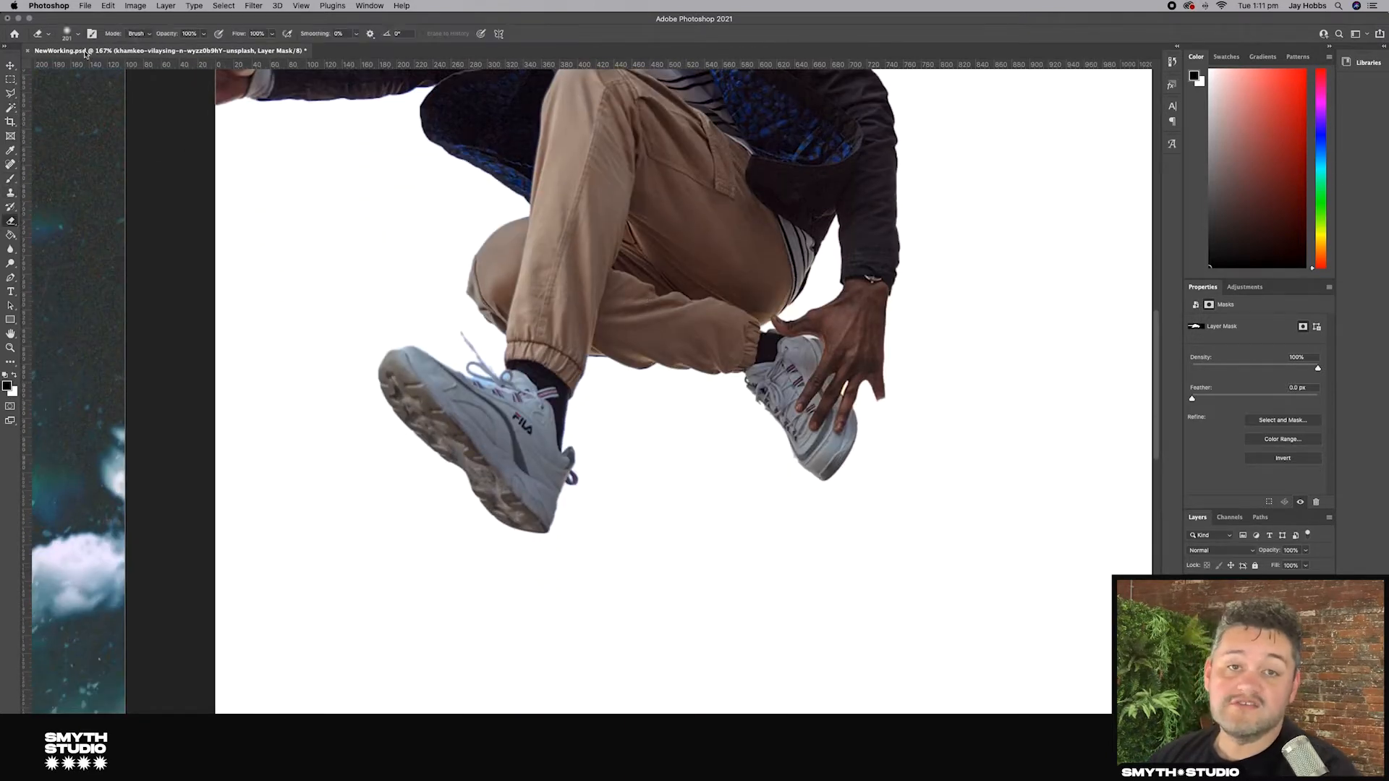
click(67, 33)
drag(84, 67, 73, 65)
click(75, 24)
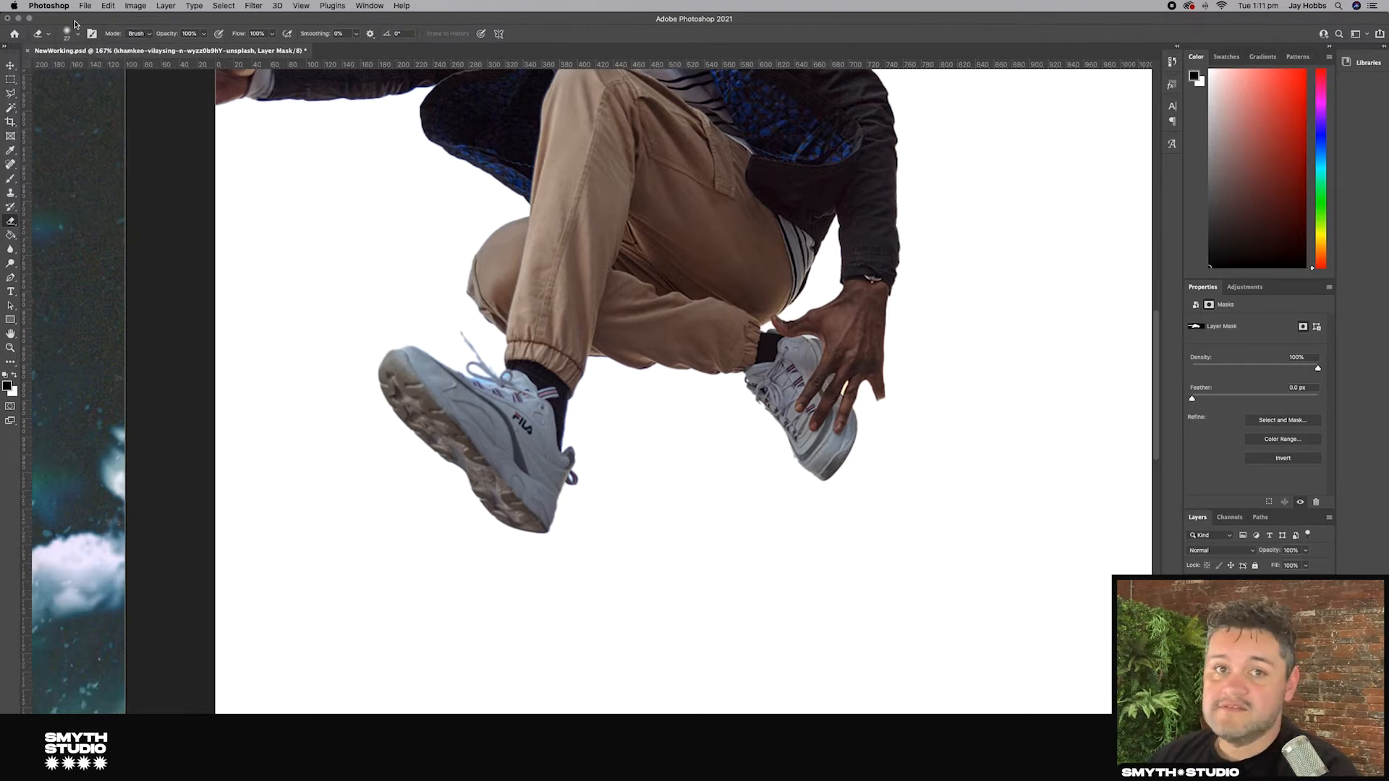
drag(878, 394, 884, 435)
key(super+z)
Step: Resize the Eraser and run it along the outer finger on the mask to restore the missing fingertip
scroll(911, 428, up, 10)
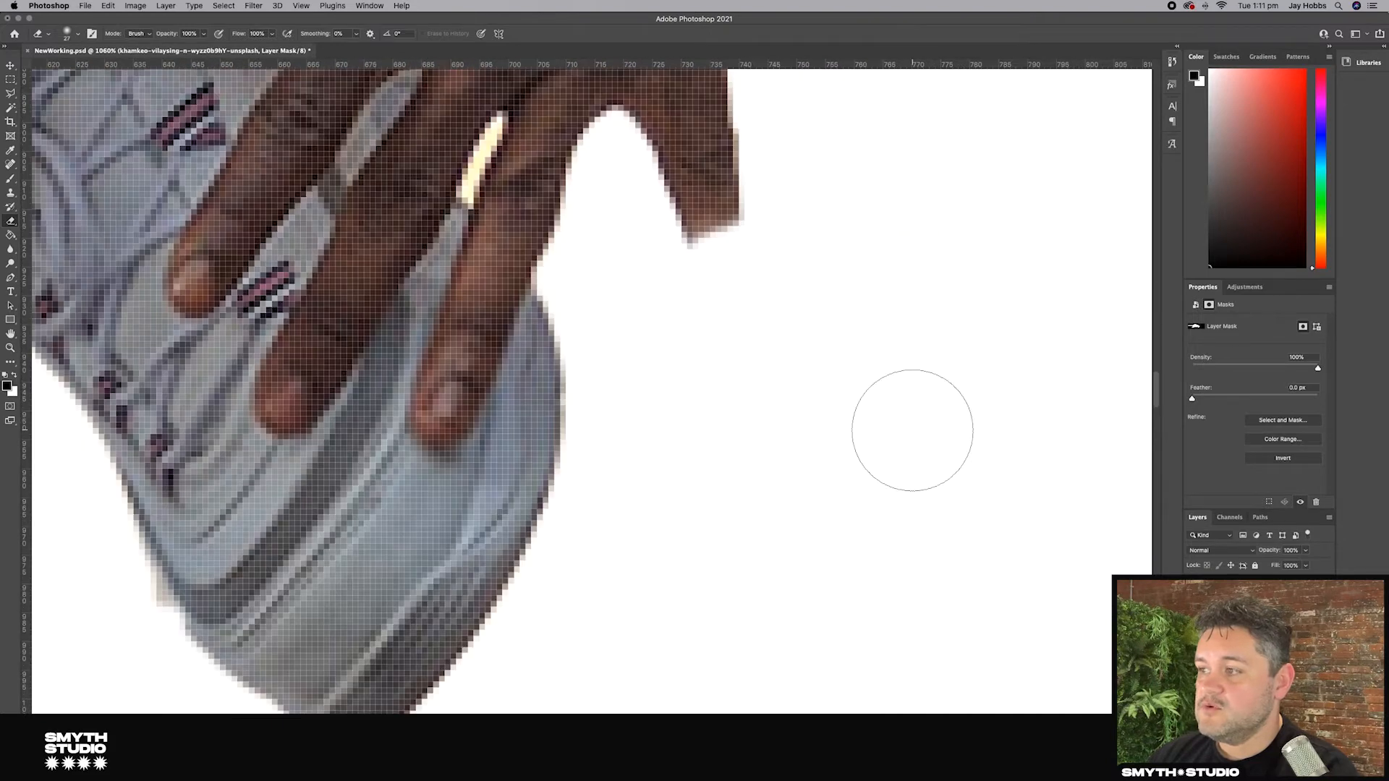
click(68, 34)
drag(68, 69, 63, 68)
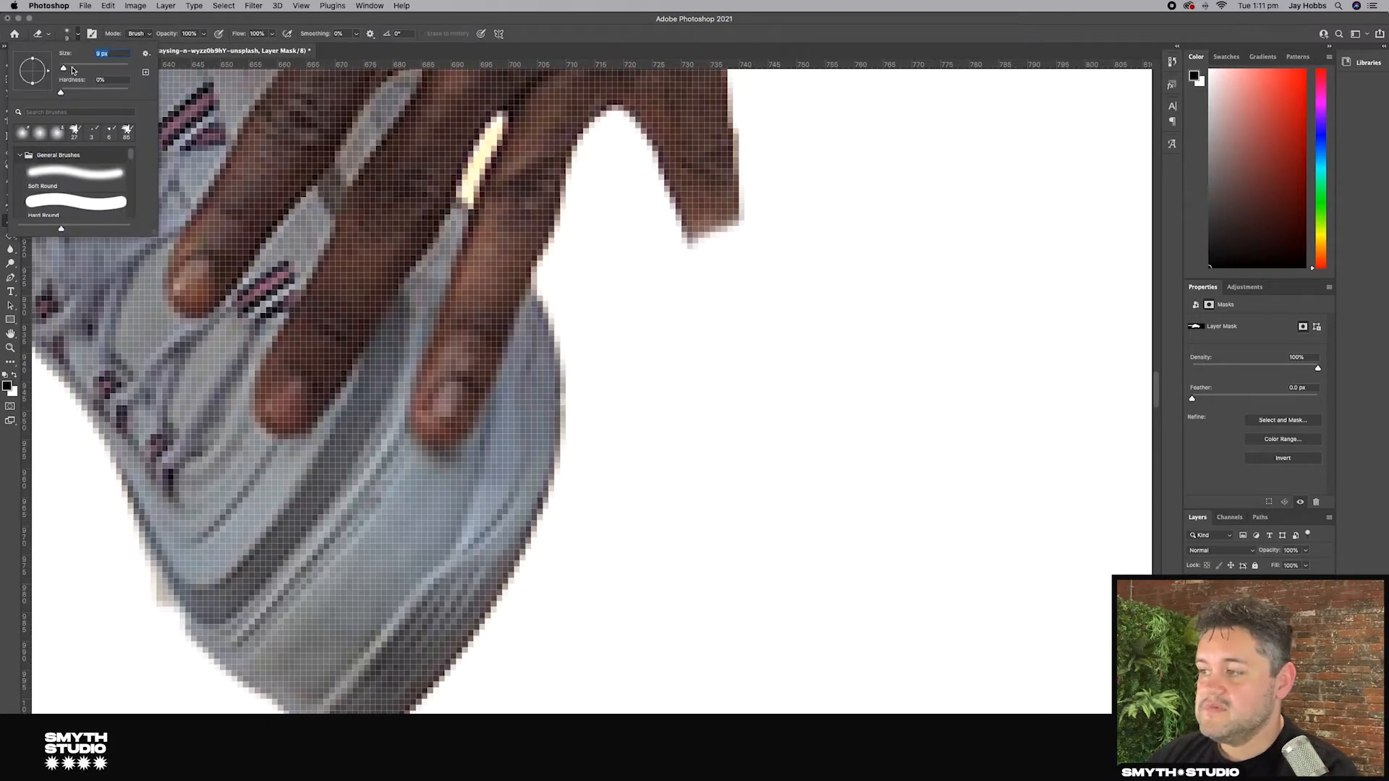
drag(712, 226, 738, 356)
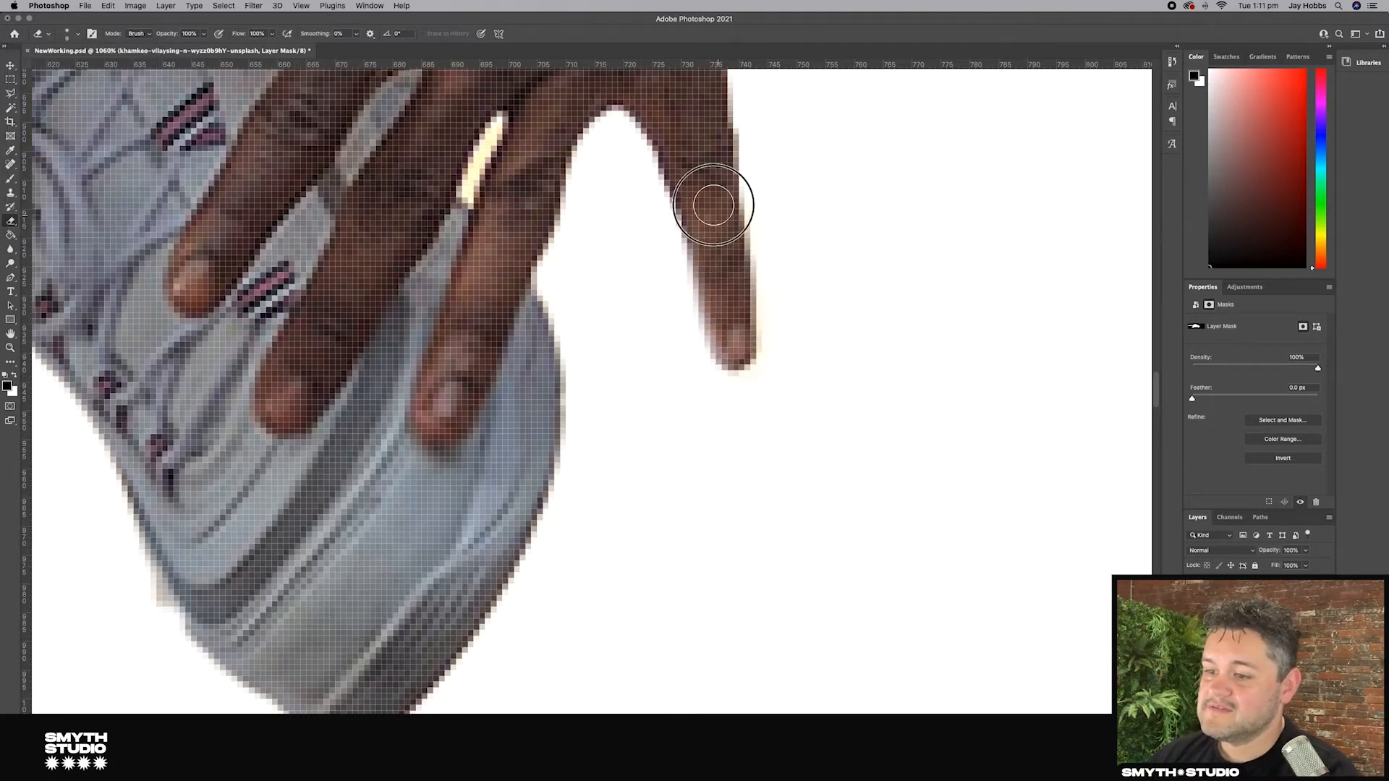
Step: Set the brush size to 4 px and paint the background gap between the fingers out of the mask
scroll(718, 249, down, 10)
scroll(709, 250, up, 5)
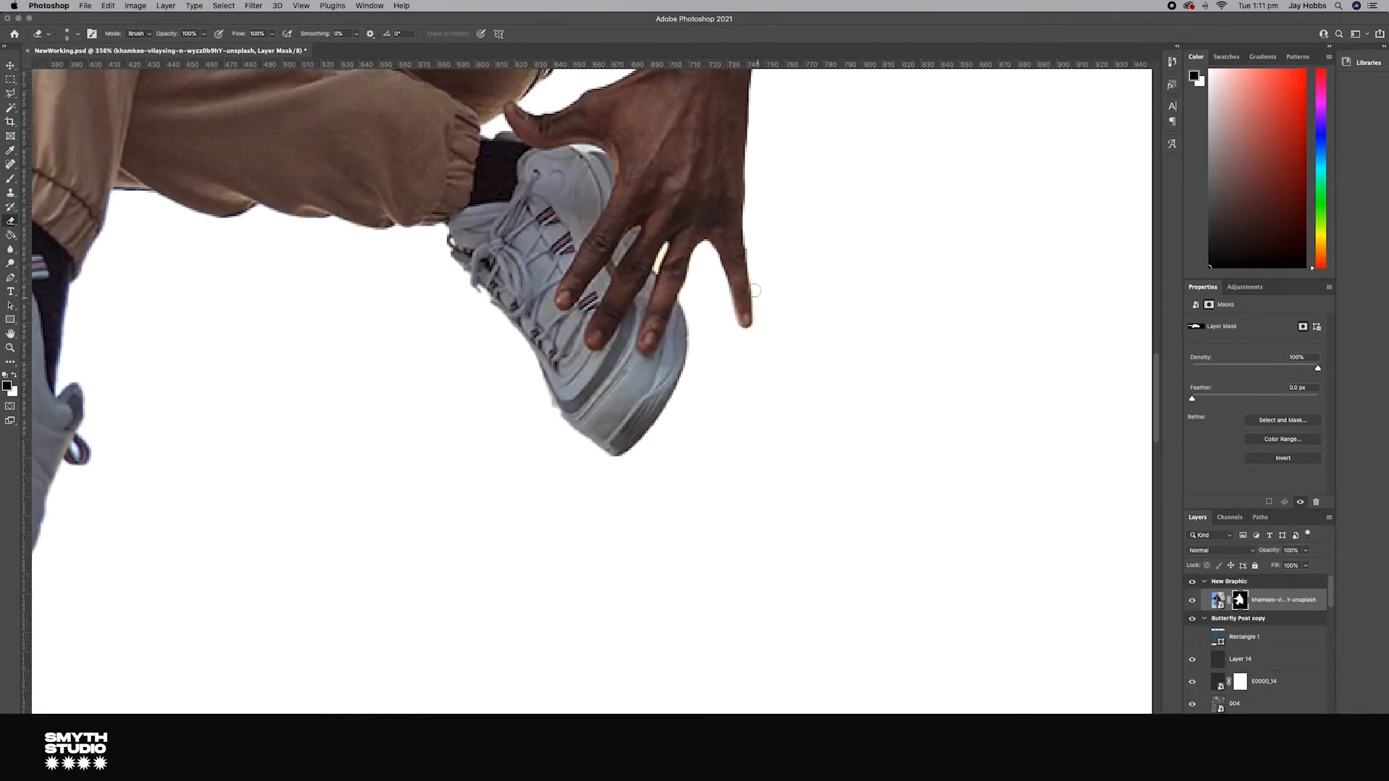
scroll(694, 269, up, 3)
click(68, 34)
text(4)
scroll(579, 217, up, 10)
click(889, 285)
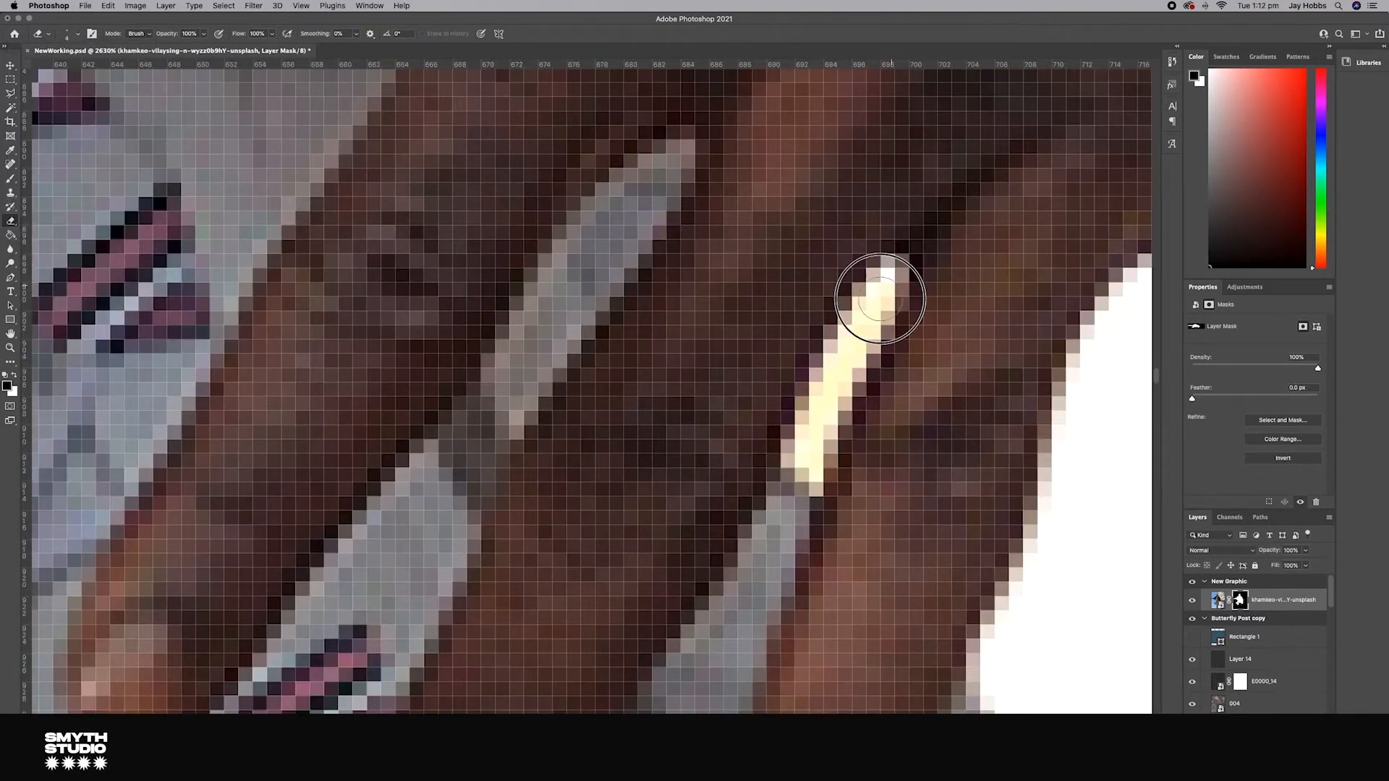
click(11, 180)
mouse_move(834, 384)
mouse_down()
mouse_move(811, 461)
mouse_move(797, 431)
mouse_up()
Step: Review the masked cut-out of the man around the hands and feet
scroll(865, 388, down, 10)
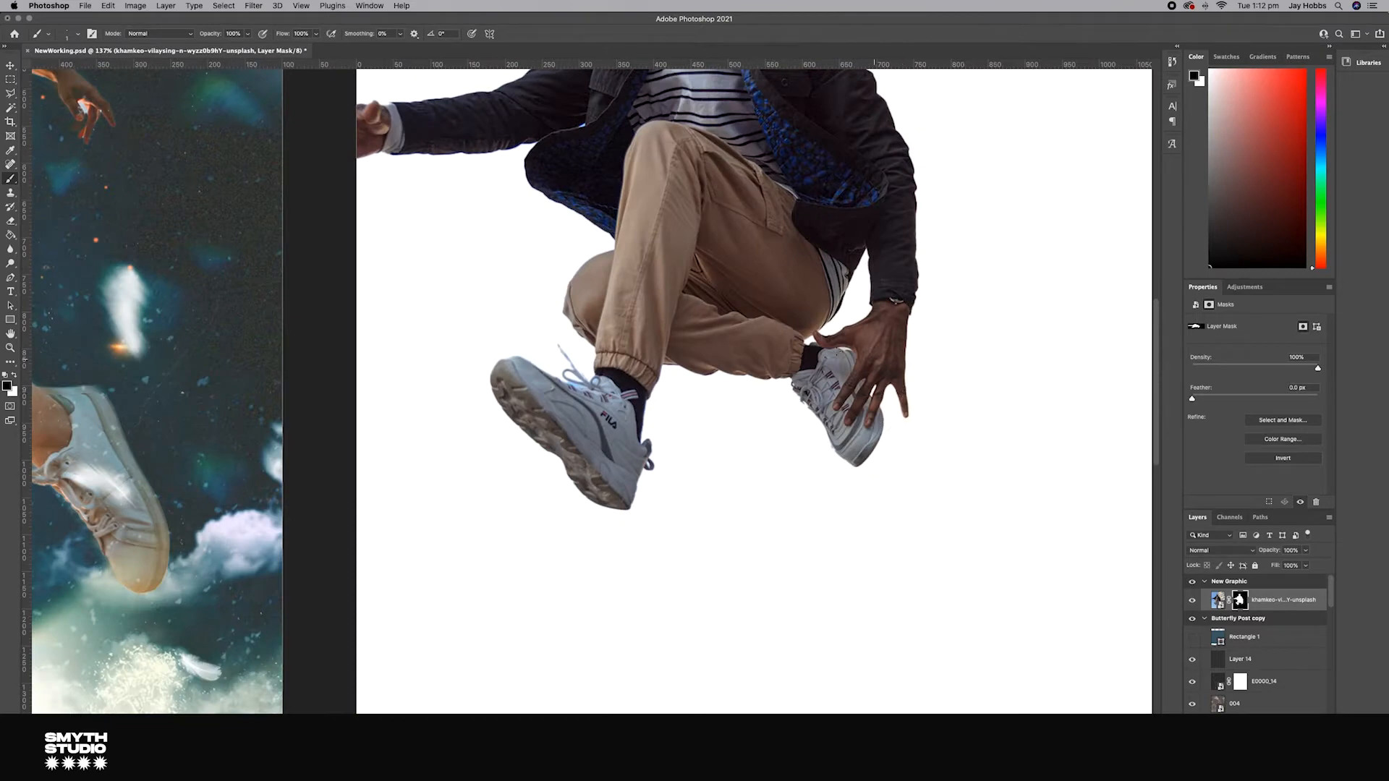
scroll(917, 384, up, 5)
scroll(880, 341, right, 1)
scroll(815, 417, up, 3)
key(e)
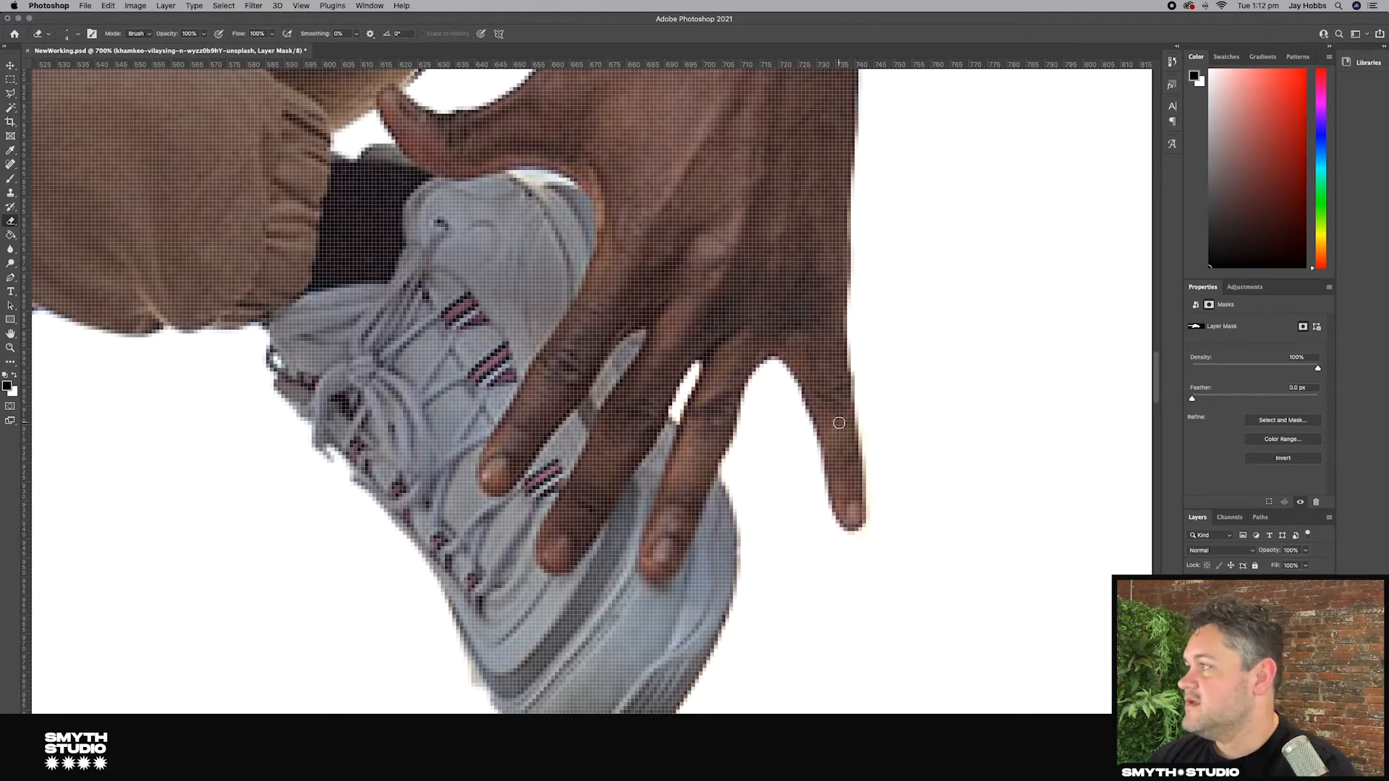
scroll(225, 196, down, 5)
scroll(225, 196, left, 10)
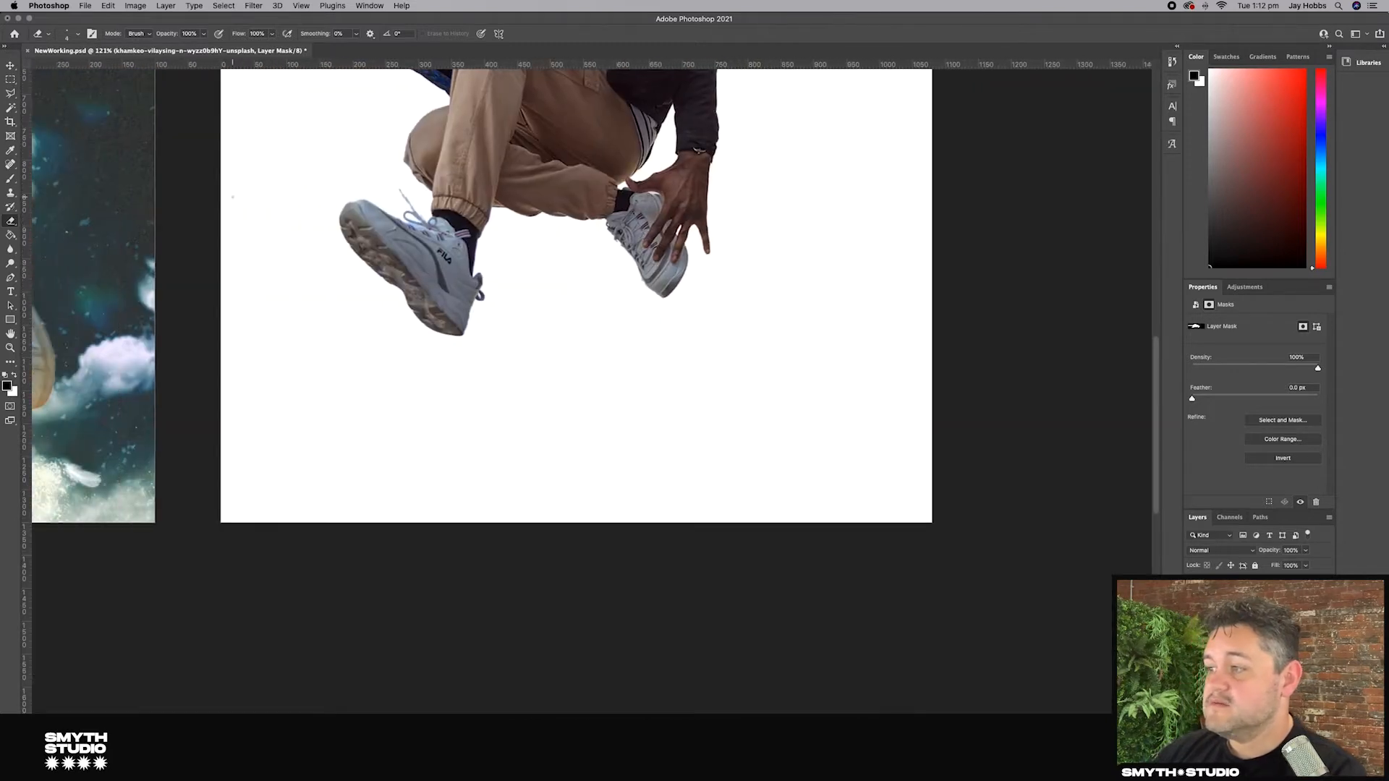
scroll(228, 196, up, 10)
scroll(232, 196, left, 5)
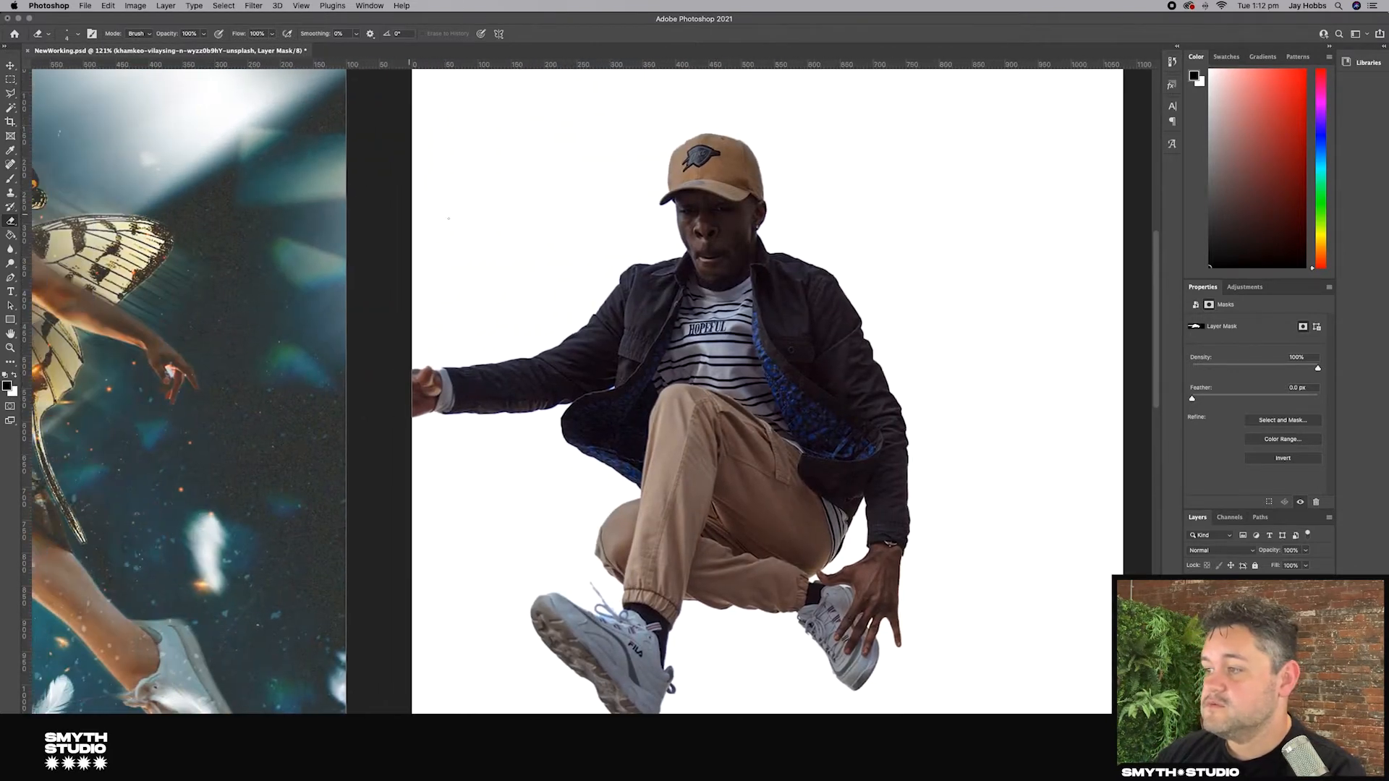
scroll(233, 196, down, 5)
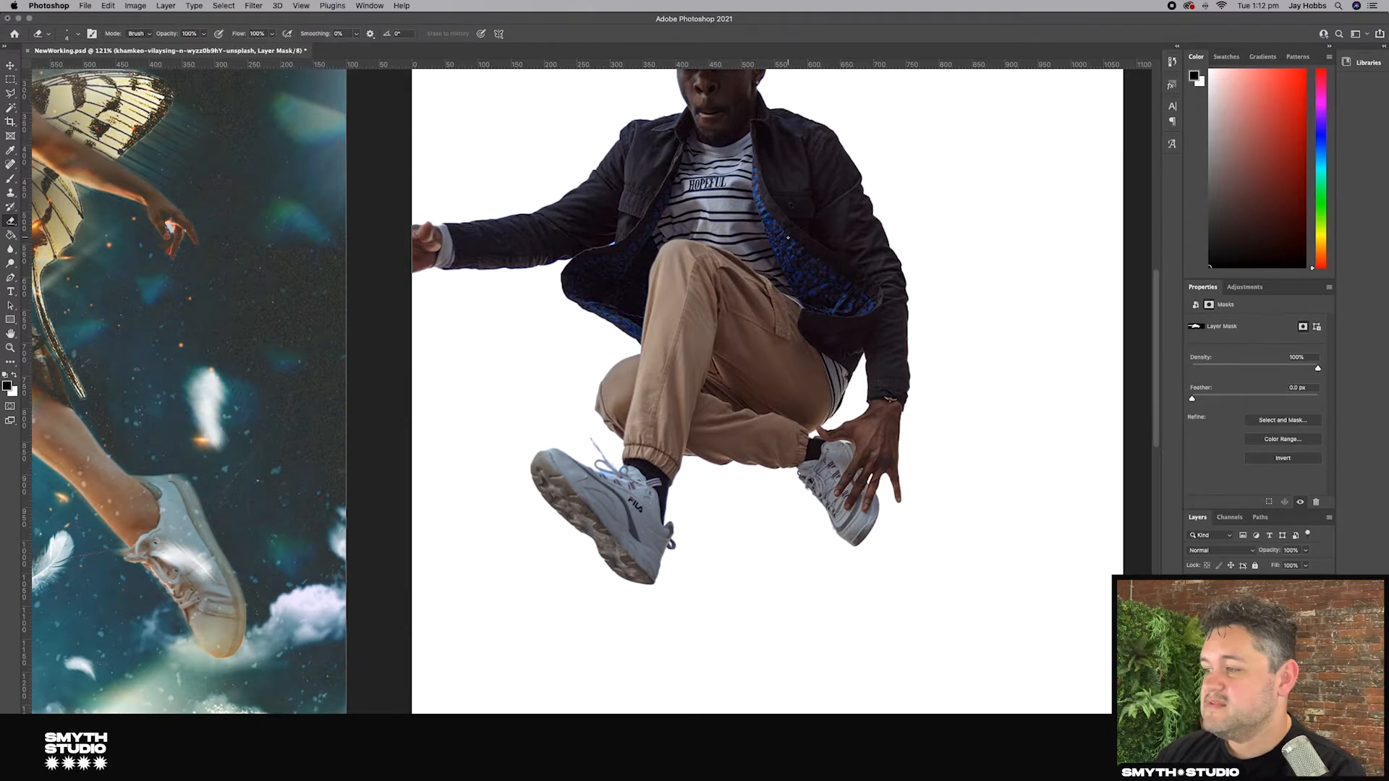
Step: Select the logo on the cap with the Polygonal Lasso and remove it with Content-Aware Fill
scroll(788, 237, up, 6)
scroll(788, 237, up, 3)
scroll(787, 237, up, 10)
scroll(787, 237, left, 4)
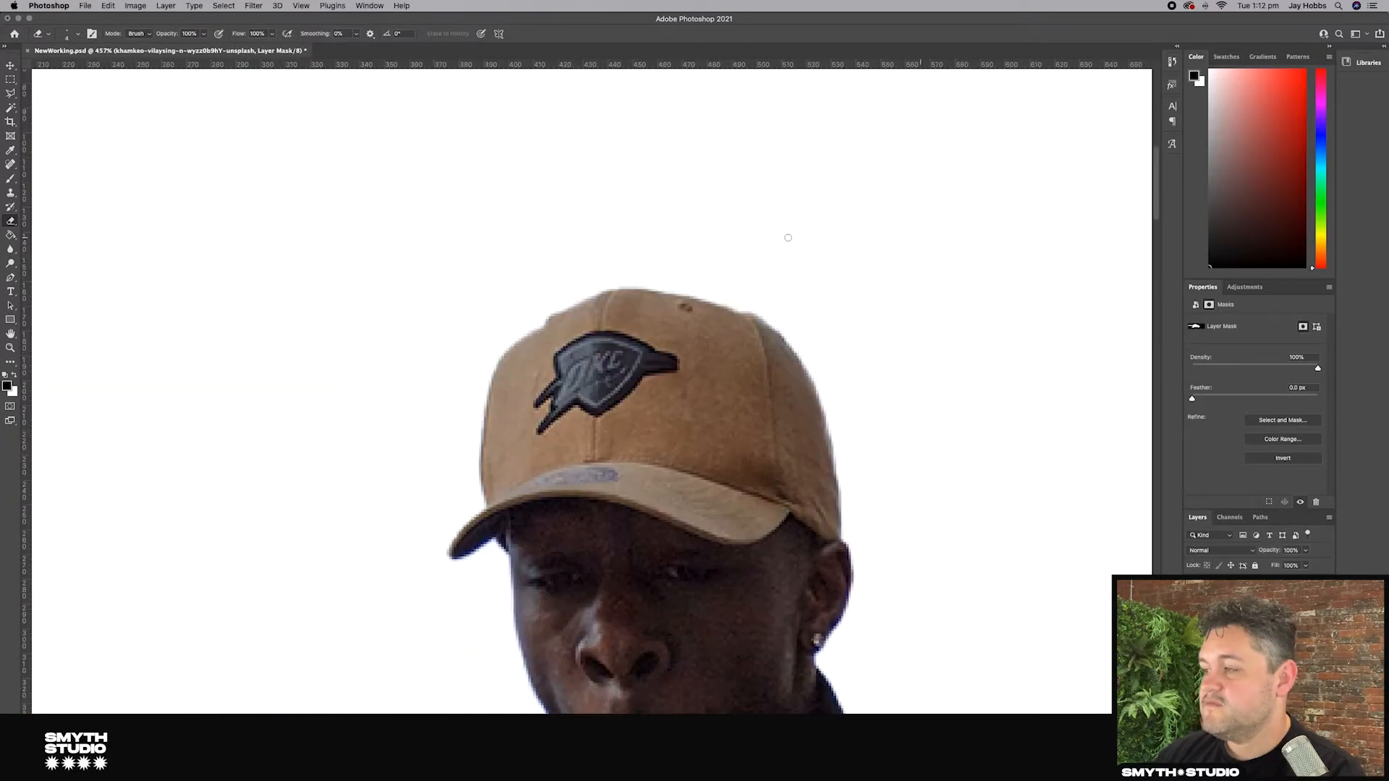
click(10, 93)
click(614, 323)
click(686, 385)
click(604, 428)
click(576, 420)
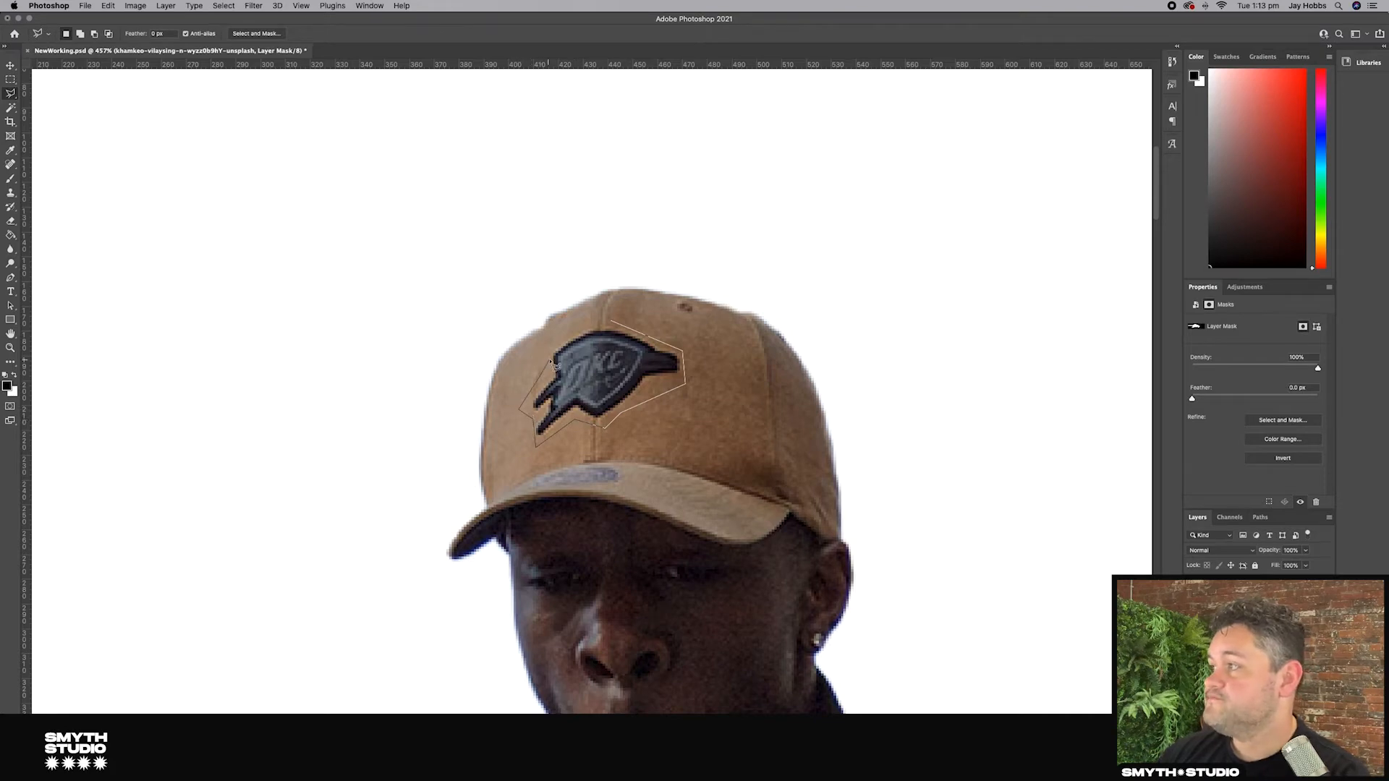
click(131, 6)
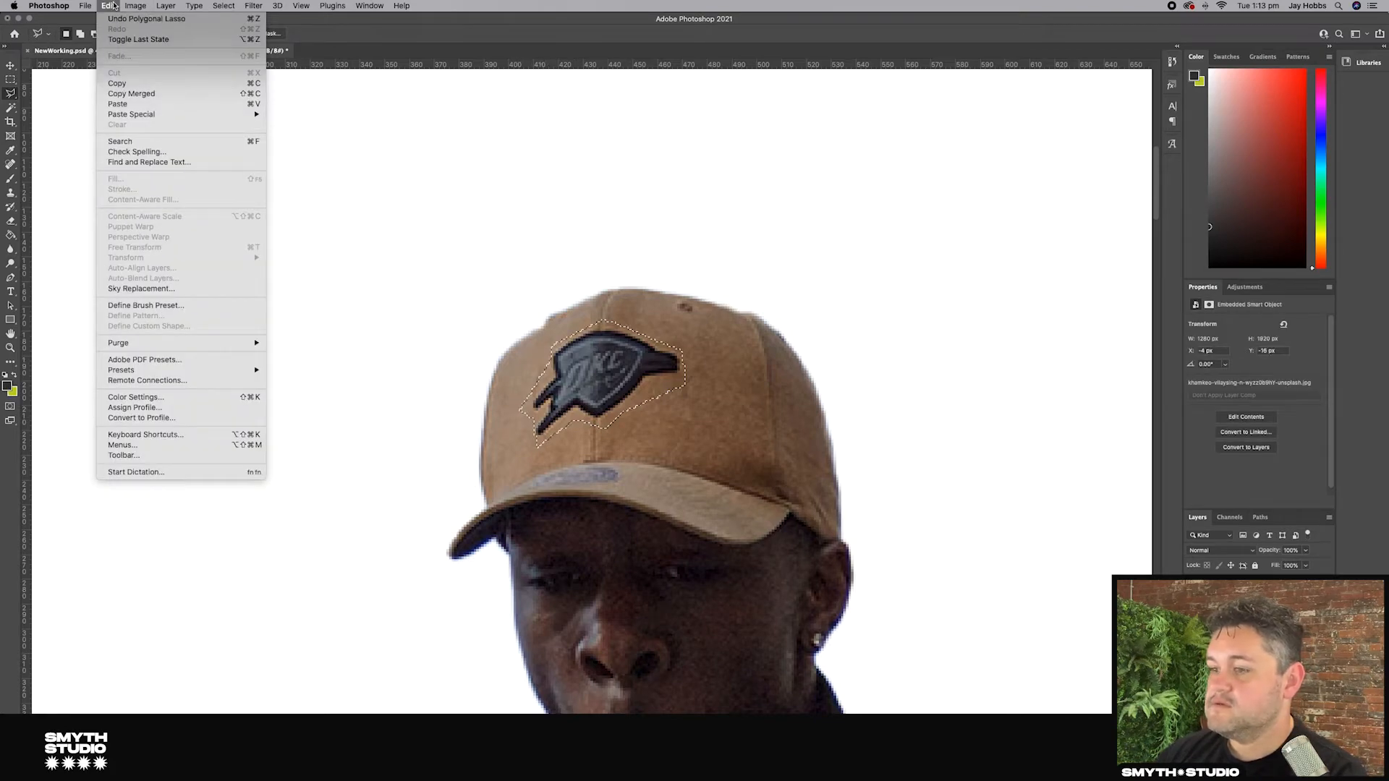
click(143, 200)
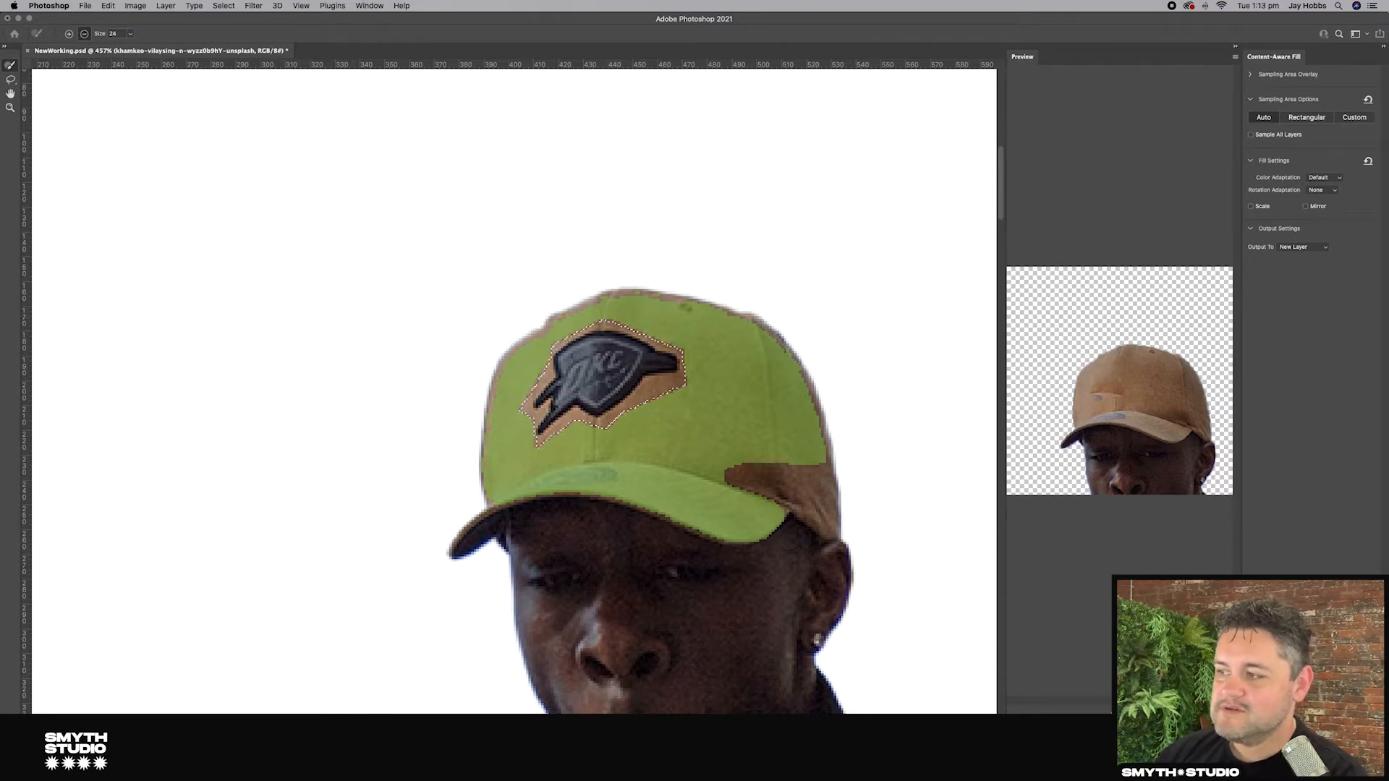
mouse_move(605, 471)
mouse_down()
mouse_move(572, 467)
mouse_move(547, 480)
mouse_move(571, 488)
mouse_move(510, 488)
mouse_up()
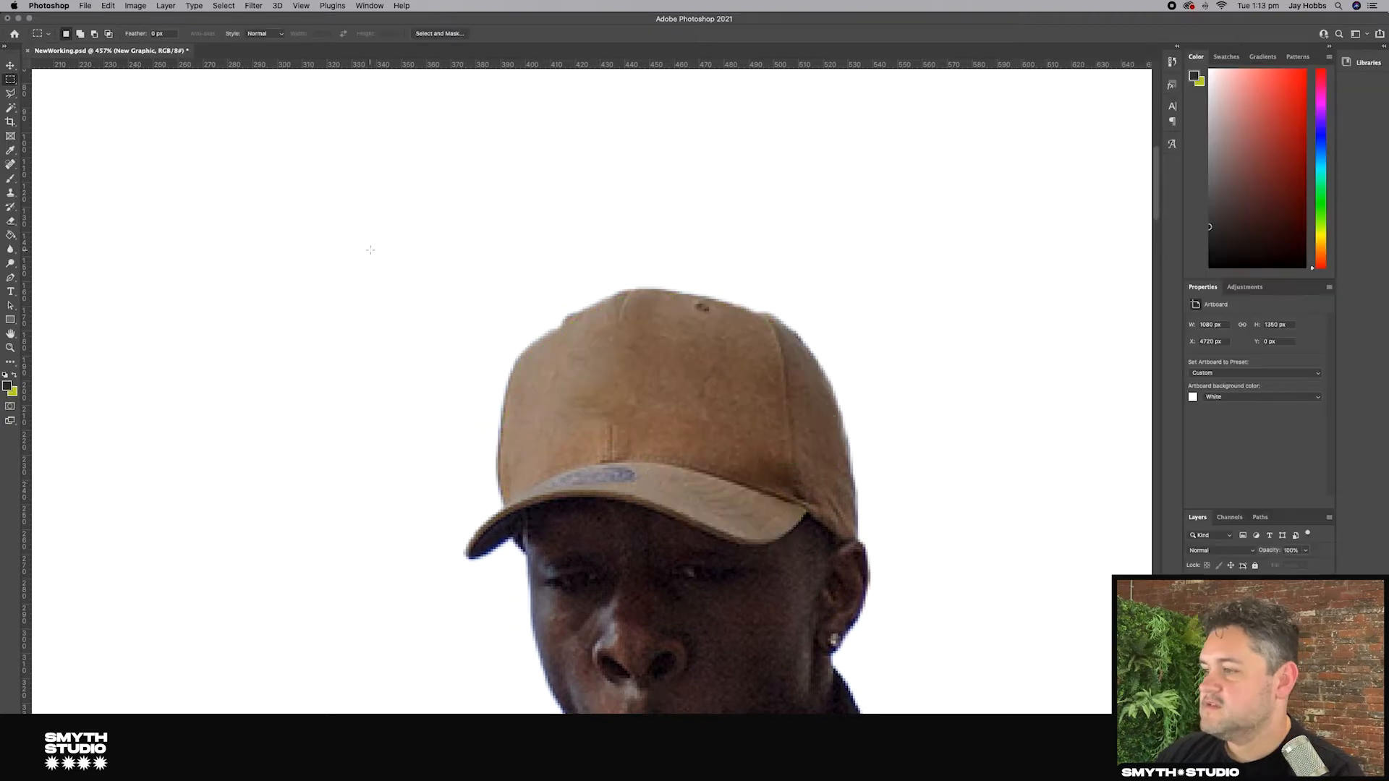
scroll(380, 252, up, 10)
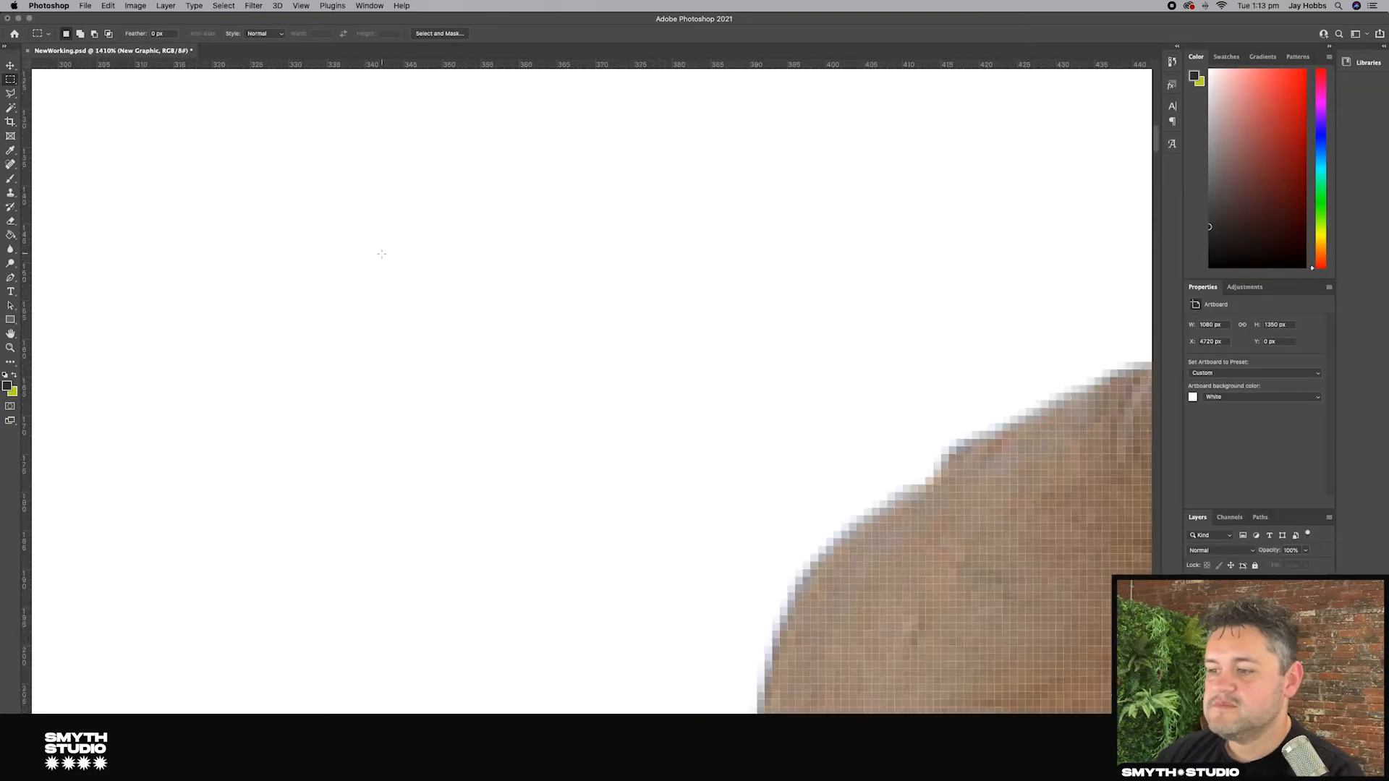
Step: Inspect the cap and the figure closely after the logo removal
scroll(394, 253, down, 6)
scroll(394, 253, right, 7)
scroll(395, 253, down, 4)
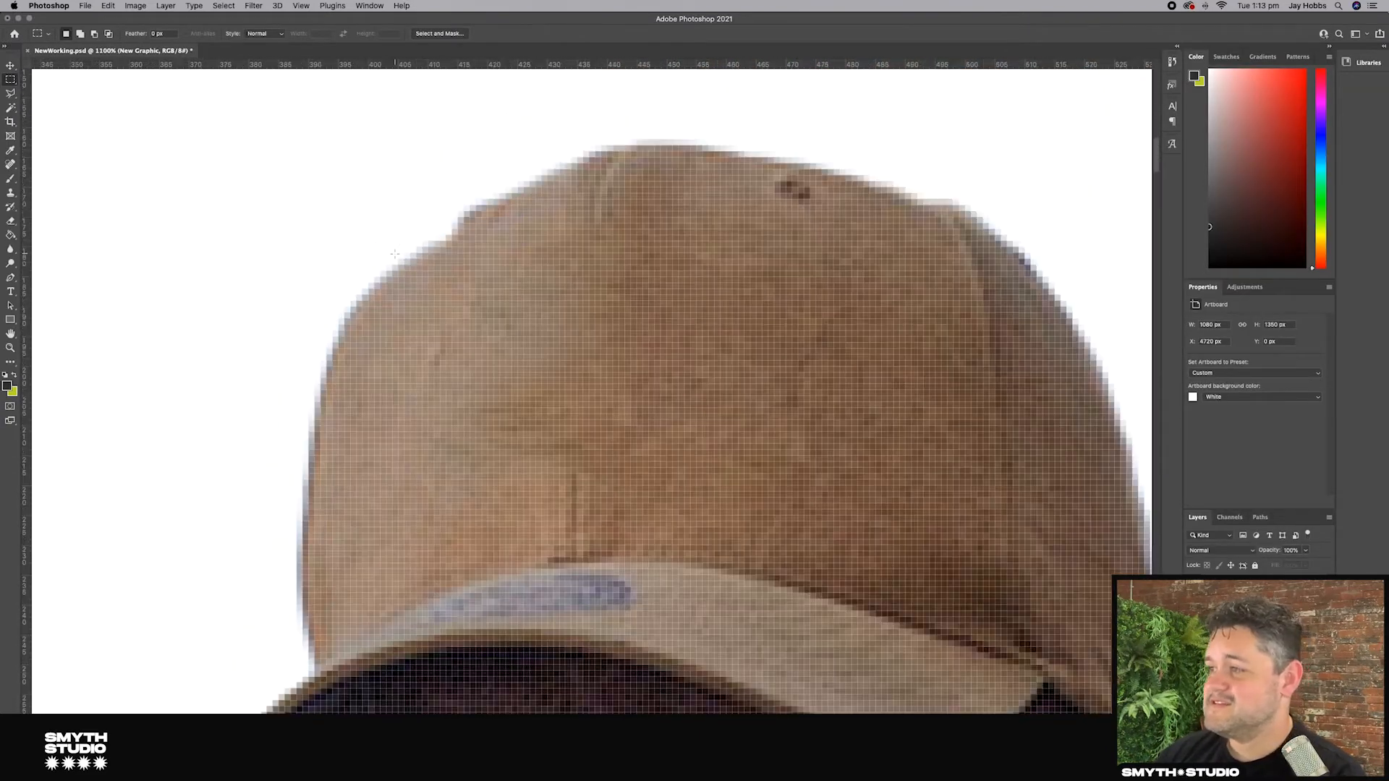
scroll(406, 254, down, 5)
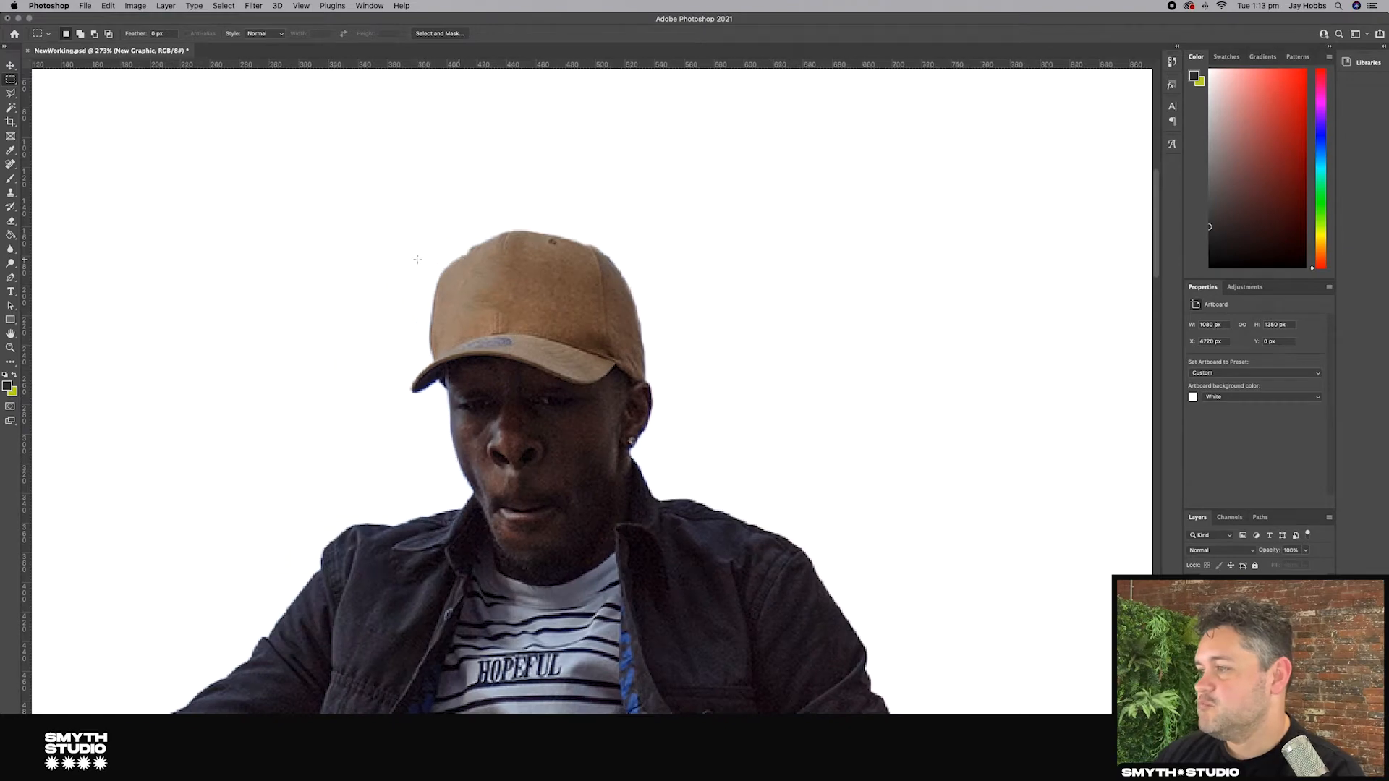
scroll(417, 259, up, 2)
scroll(418, 259, up, 3)
scroll(418, 259, right, 1)
scroll(418, 259, up, 5)
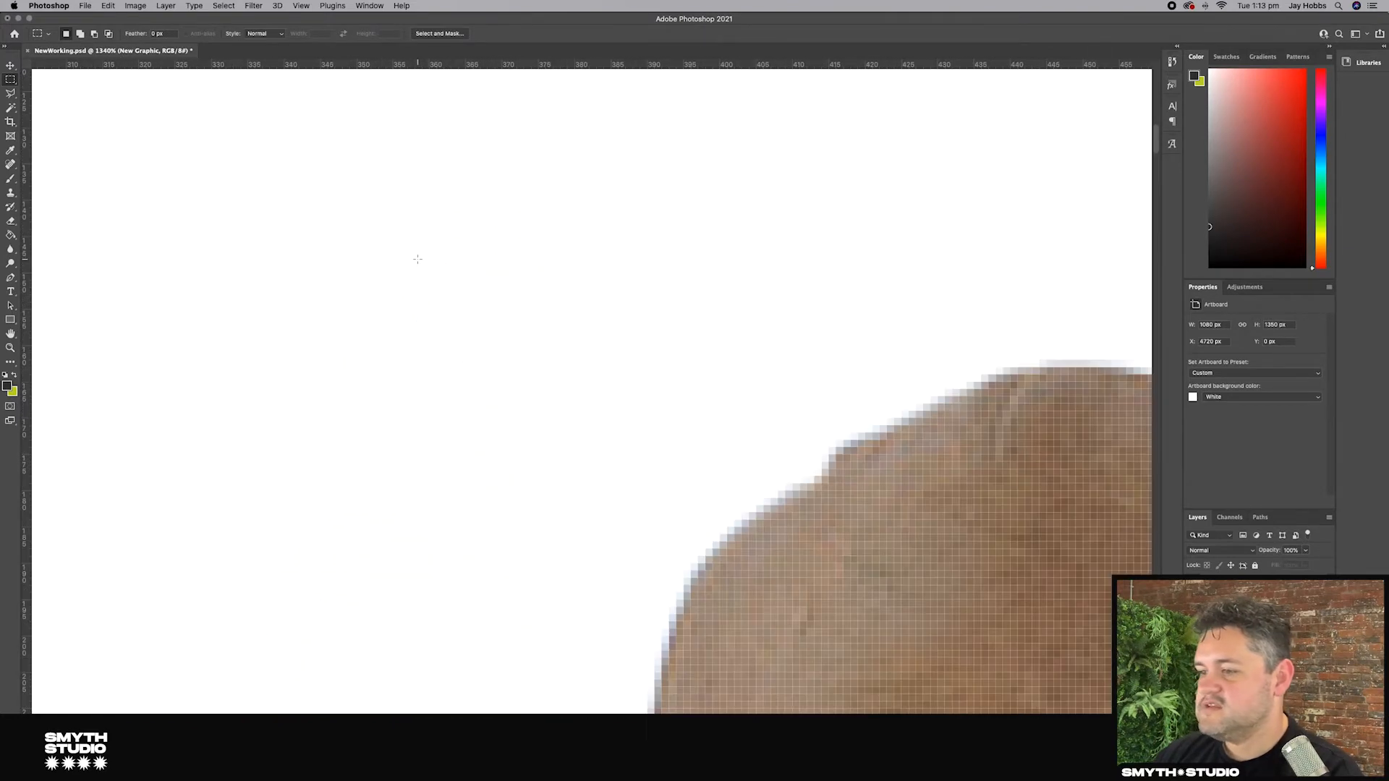
scroll(417, 259, down, 10)
scroll(417, 259, right, 4)
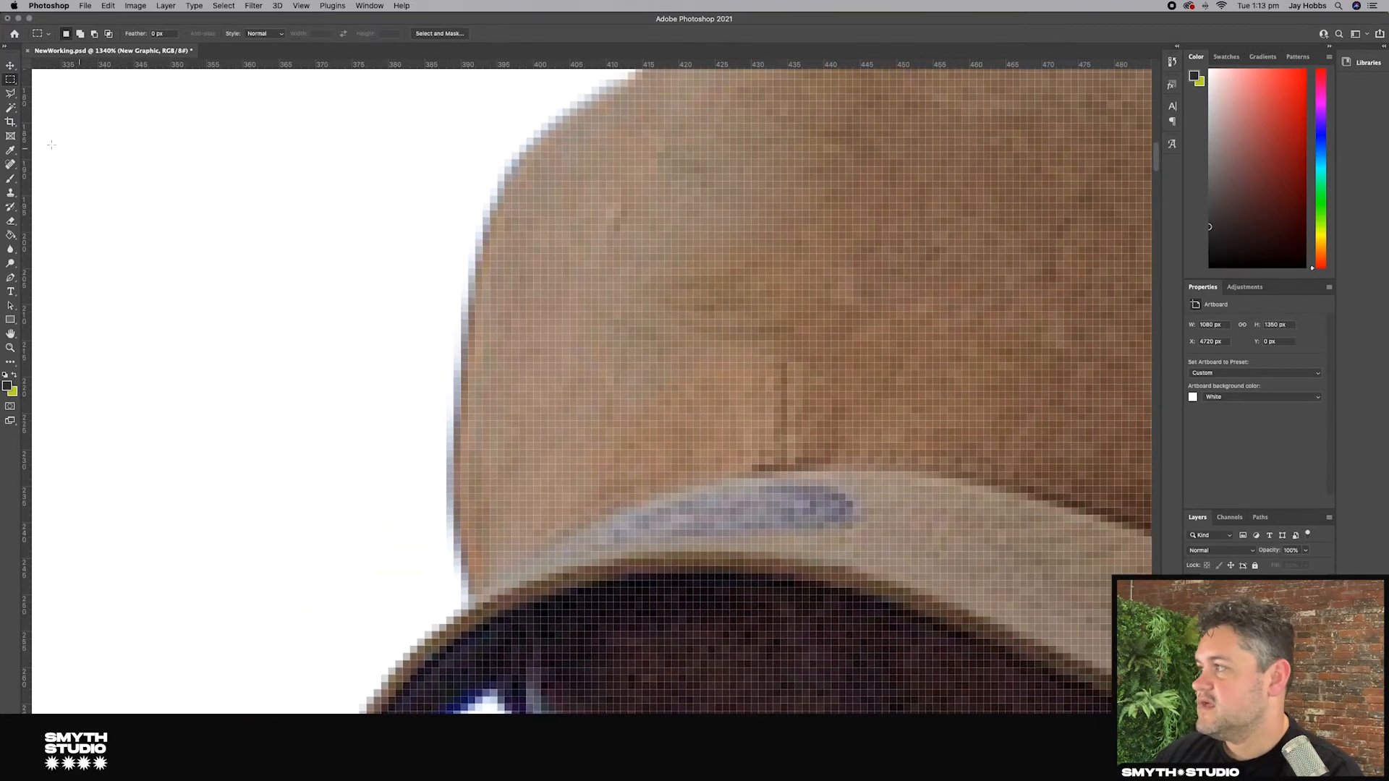
click(11, 65)
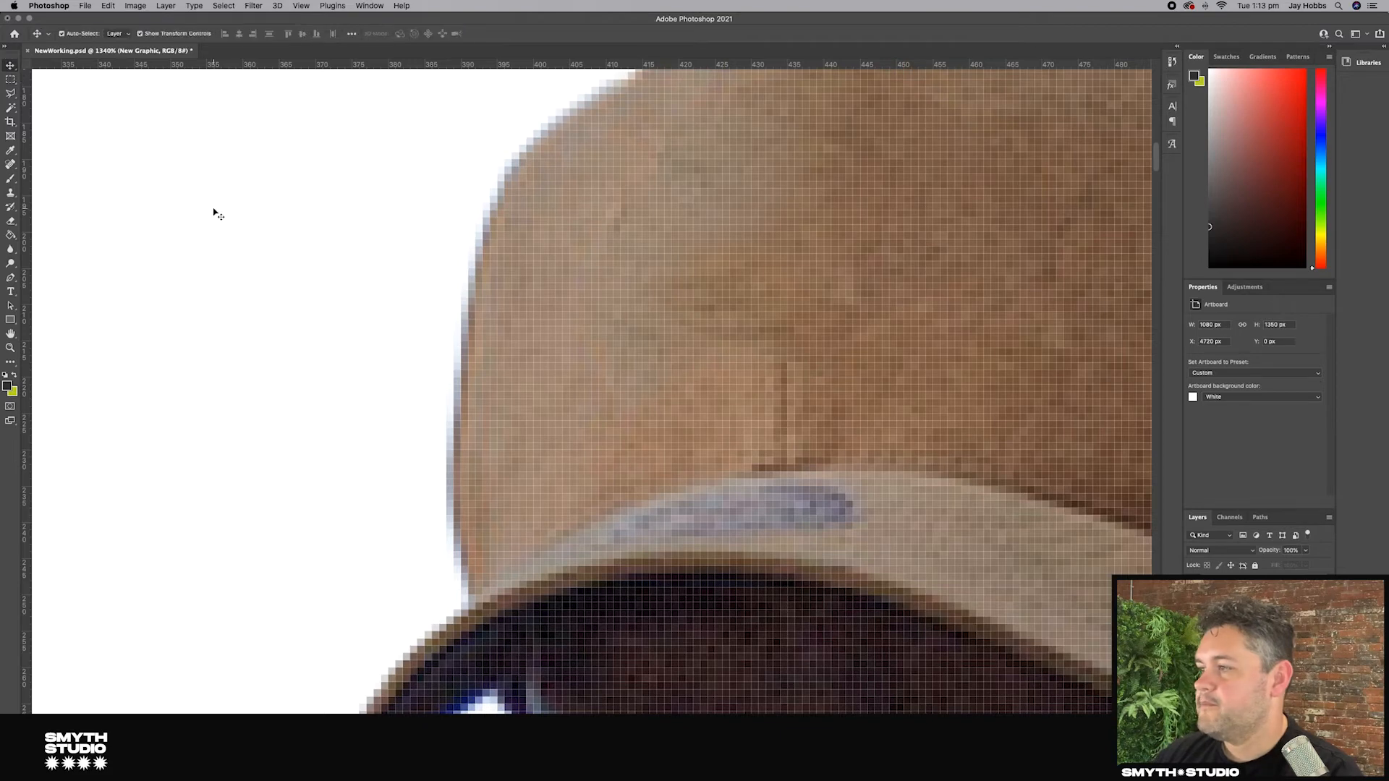
scroll(216, 212, down, 10)
scroll(216, 212, left, 5)
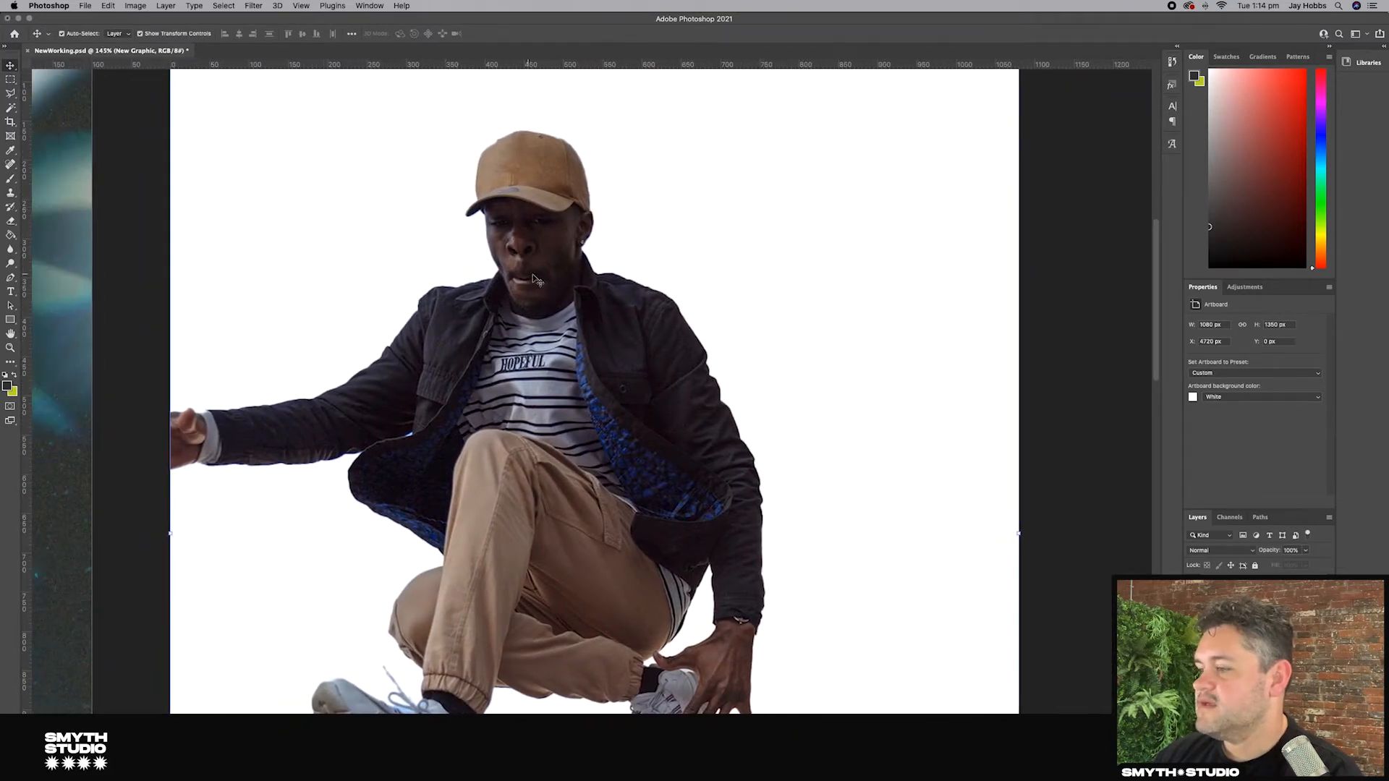
scroll(509, 347, up, 9)
scroll(450, 279, down, 10)
scroll(693, 454, left, 2)
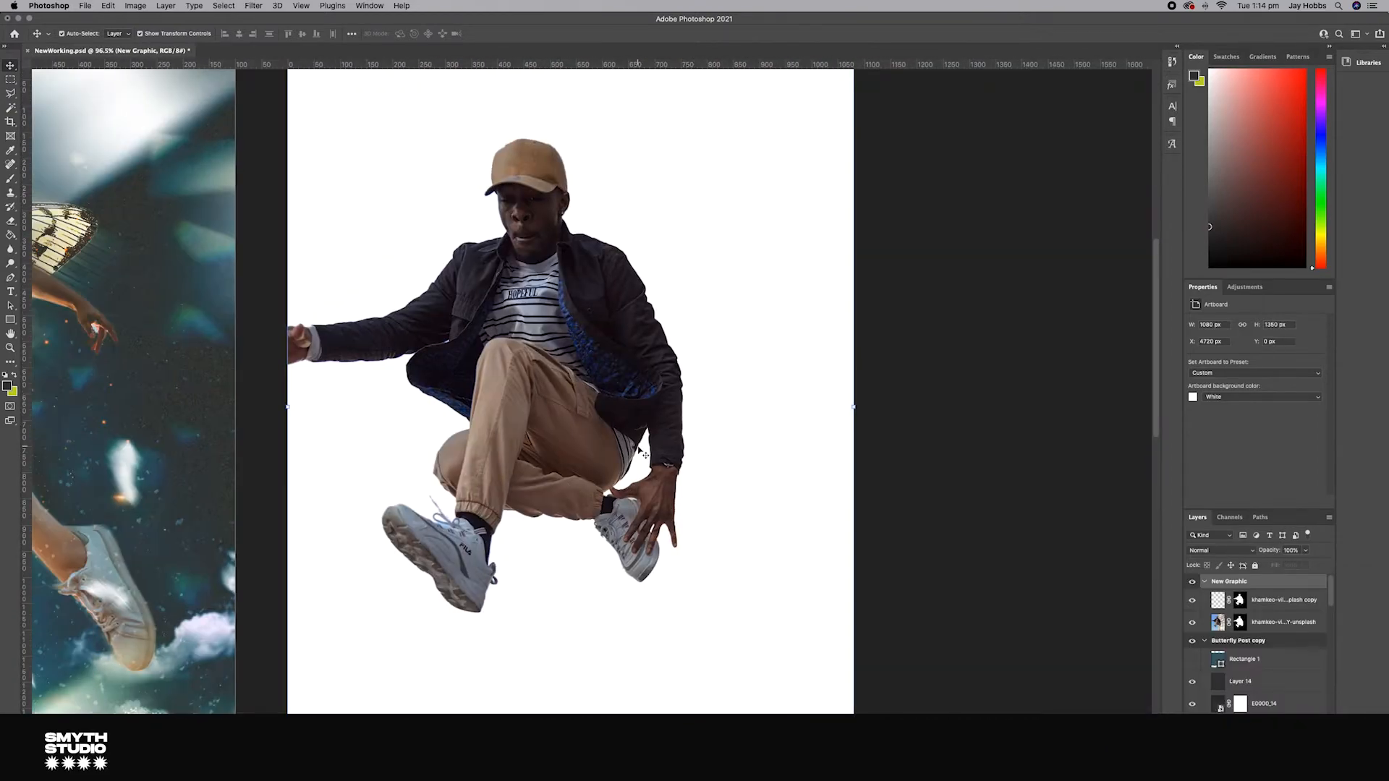
scroll(642, 447, up, 10)
scroll(640, 445, down, 6)
Step: Select the FILA logo on the shoe and remove it with Content-Aware Fill, trimming the sampling area
key(l)
click(631, 438)
click(627, 456)
click(599, 434)
click(560, 395)
click(553, 374)
click(564, 364)
click(1219, 623)
click(107, 6)
click(149, 200)
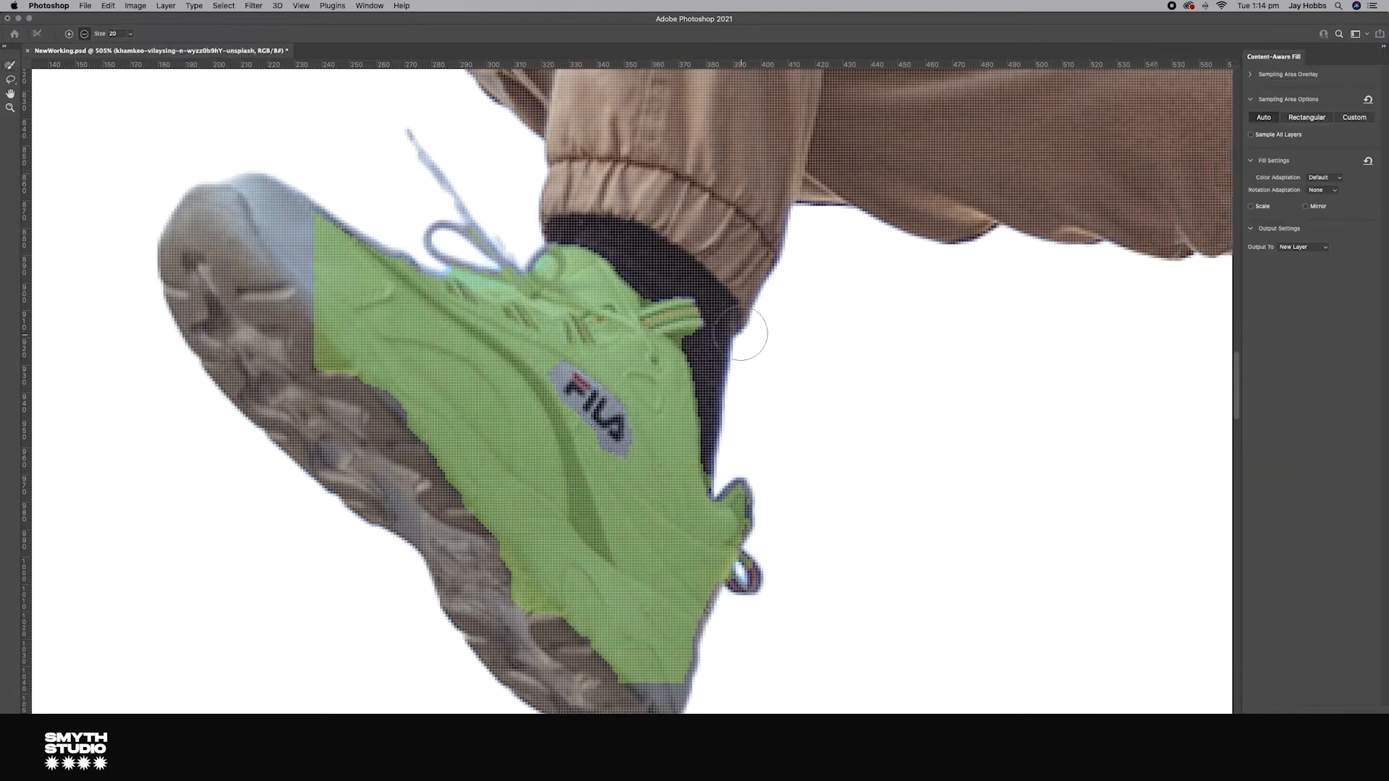
drag(567, 544, 543, 549)
drag(660, 649, 573, 641)
drag(318, 353, 431, 241)
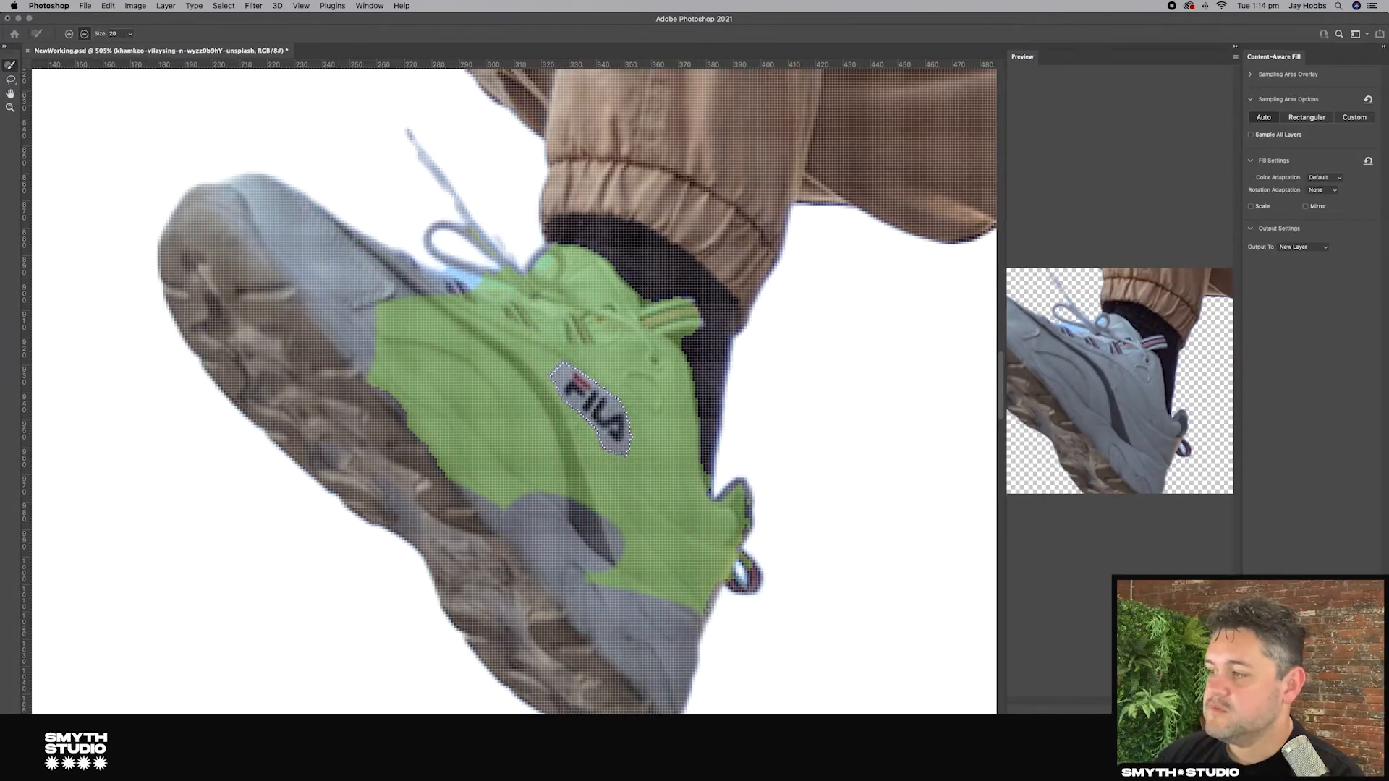
key(Return)
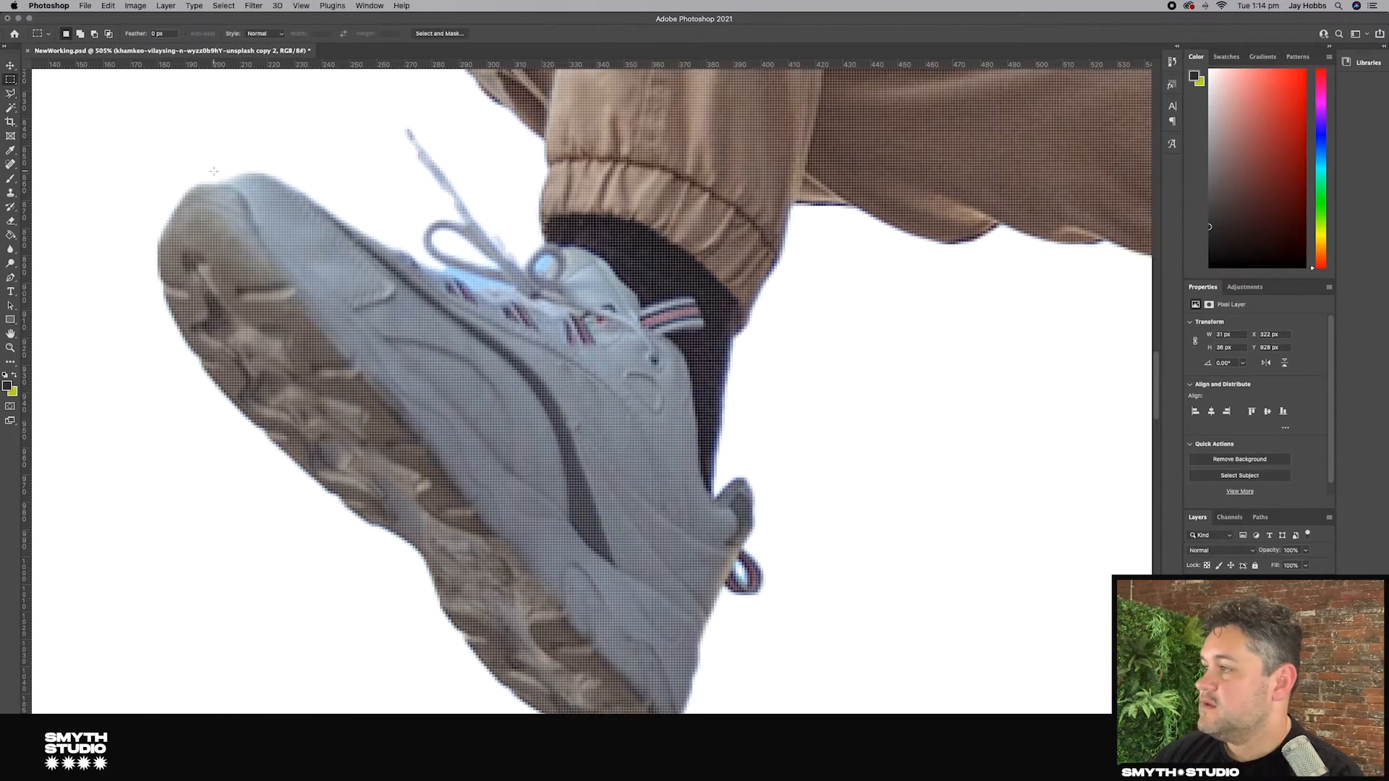
key(super+0)
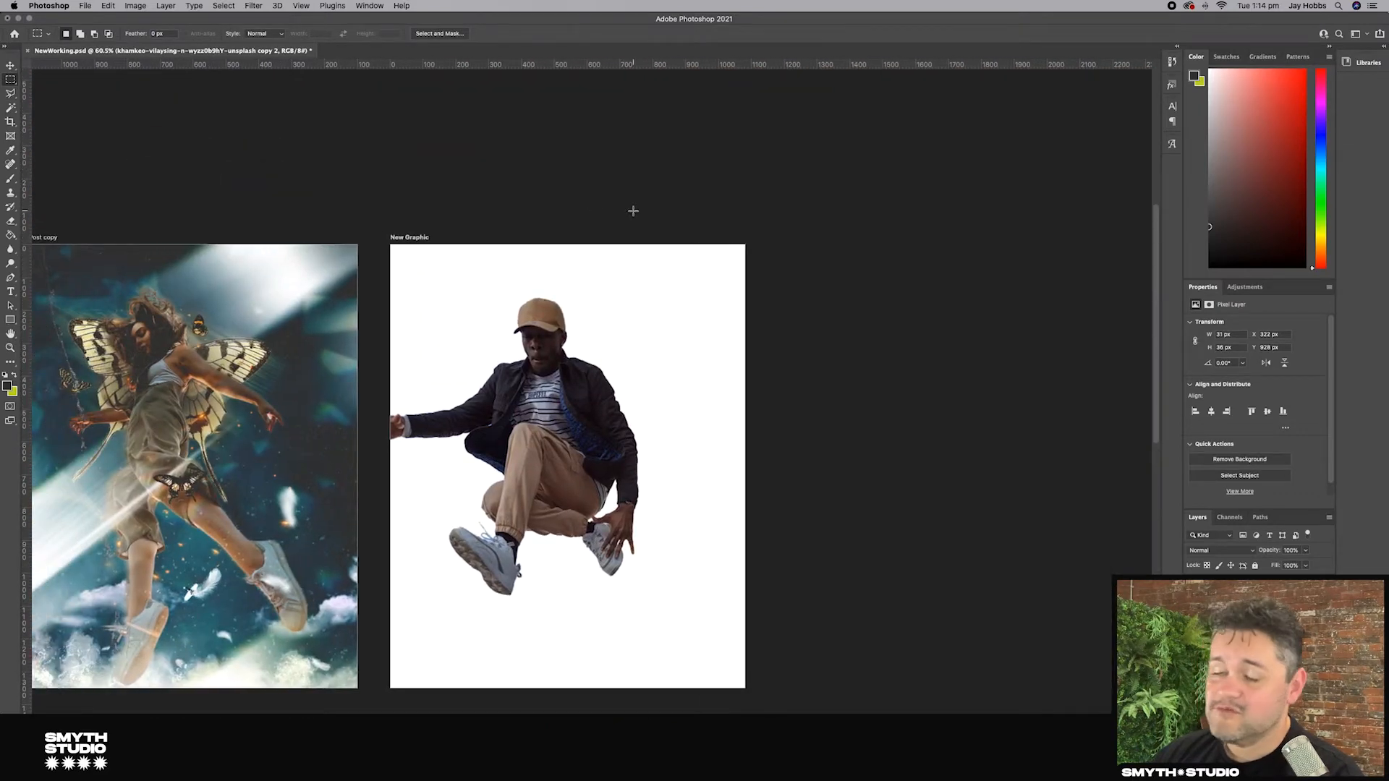
scroll(637, 212, down, 3)
scroll(637, 213, right, 1)
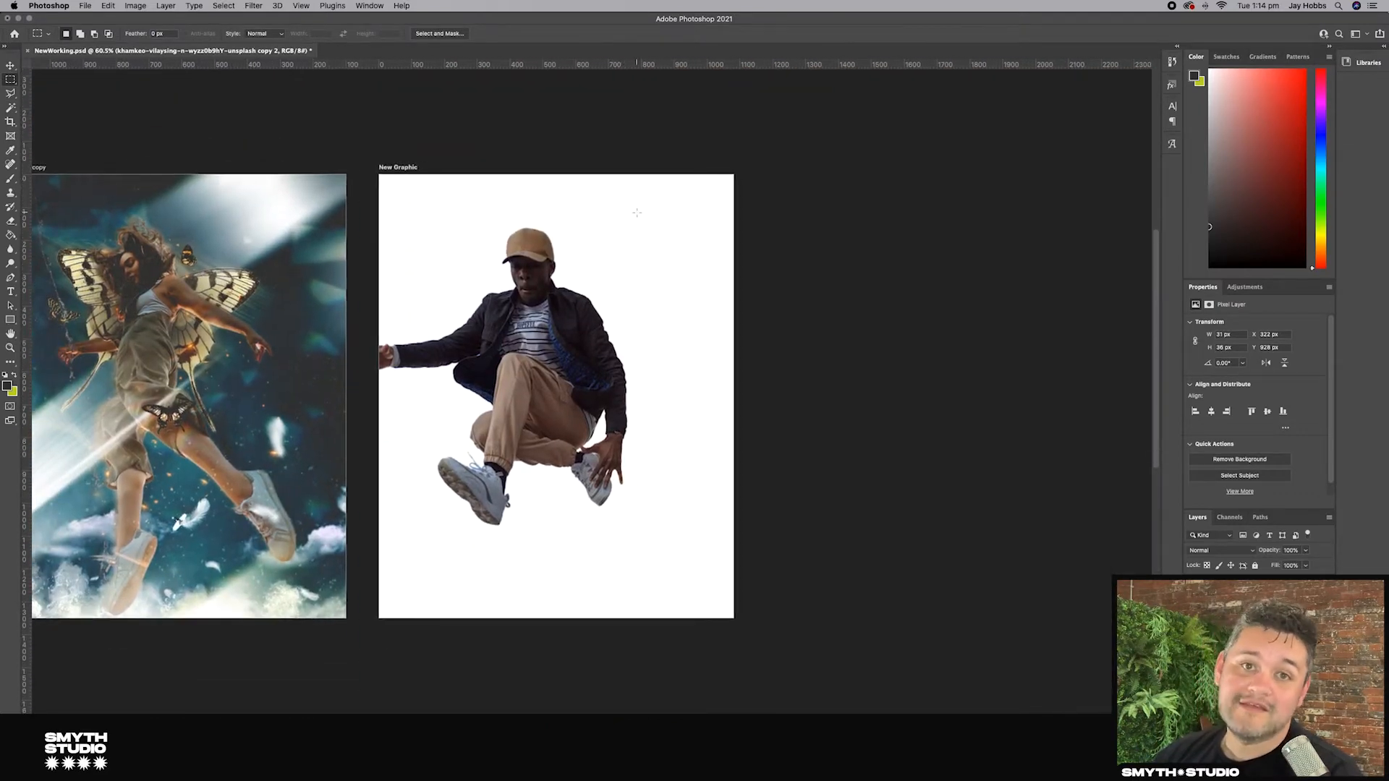
scroll(637, 213, left, 5)
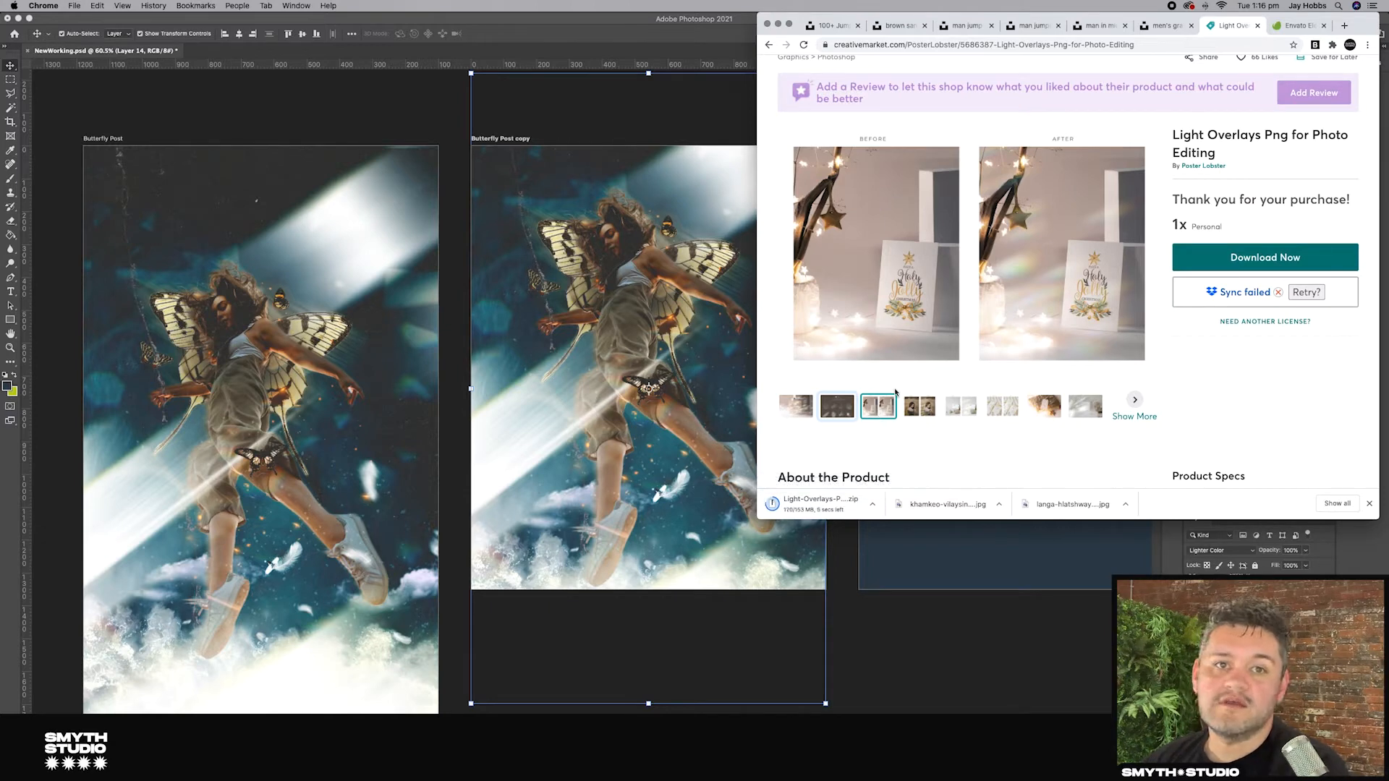
Step: Browse the preview images of the Light Overlays Png for Photo Editing product in the browser
scroll(896, 393, up, 1)
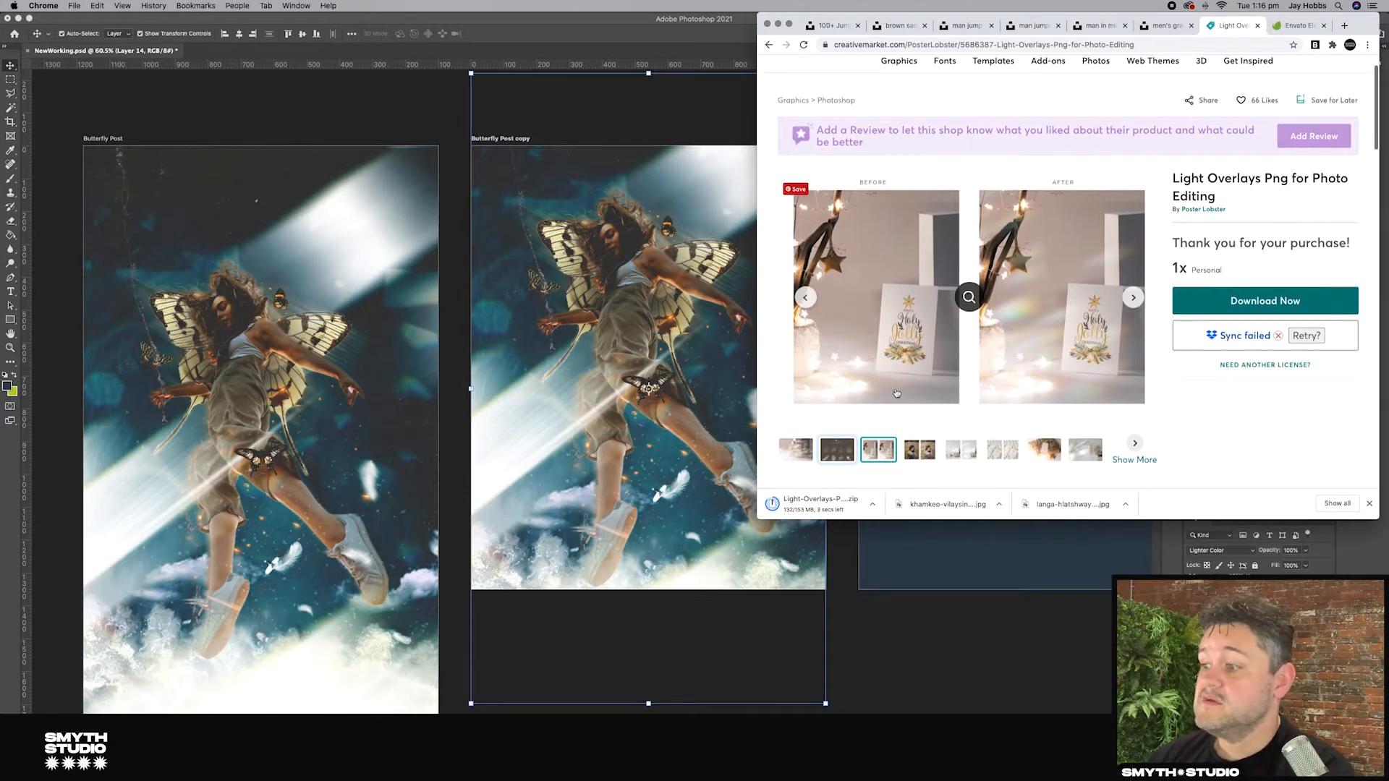
scroll(876, 391, down, 2)
click(919, 388)
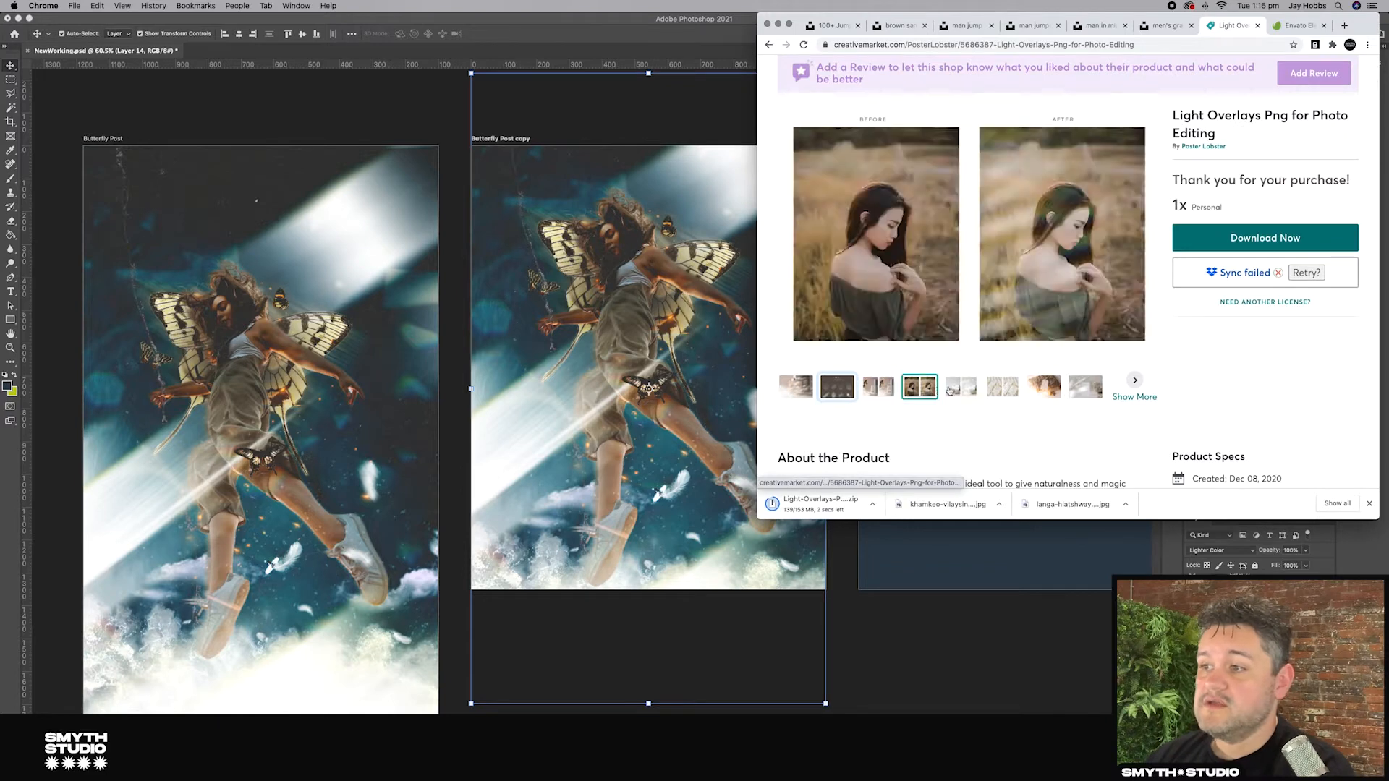
click(961, 387)
click(994, 390)
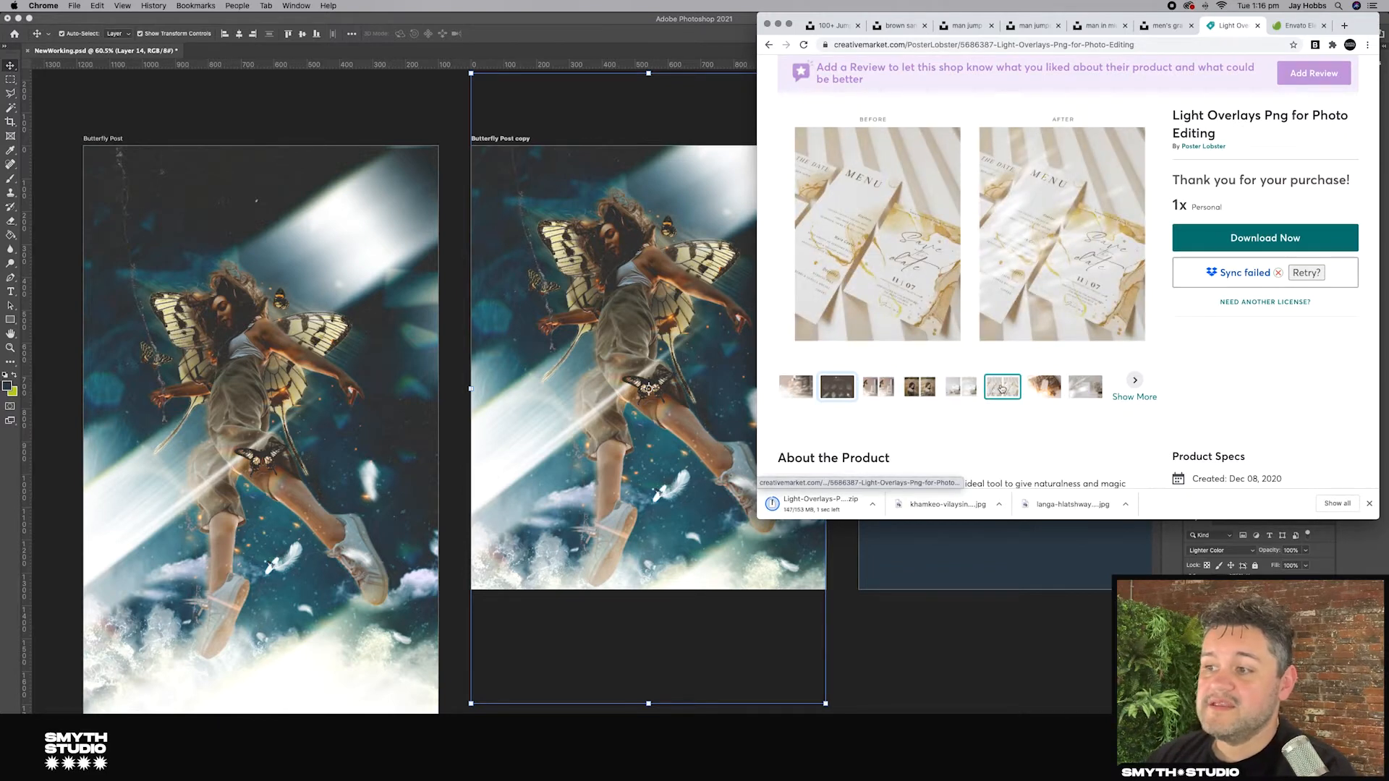
click(1044, 387)
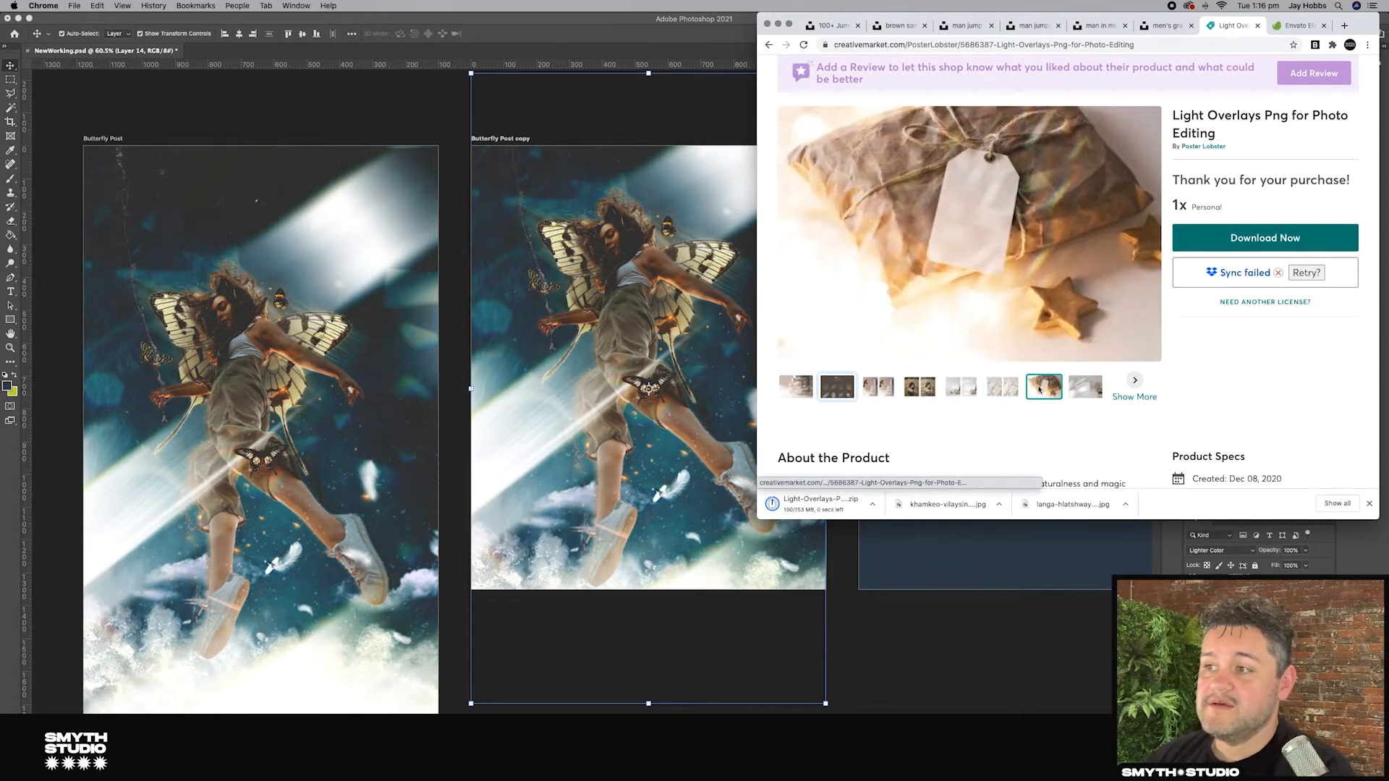
Step: Show the downloaded Light Overlays zip in Finder and extract it, opening the Light 2 folder
click(870, 504)
click(922, 533)
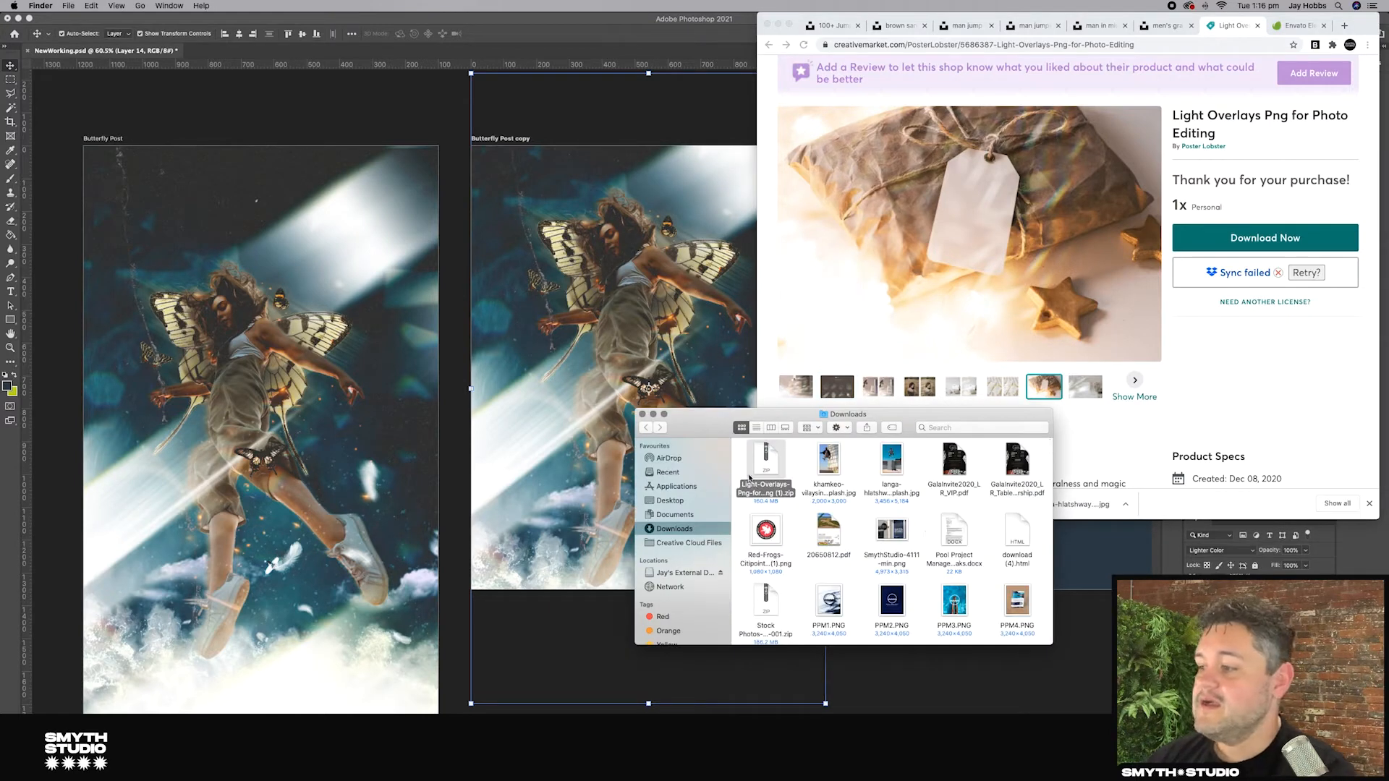
double_click(769, 457)
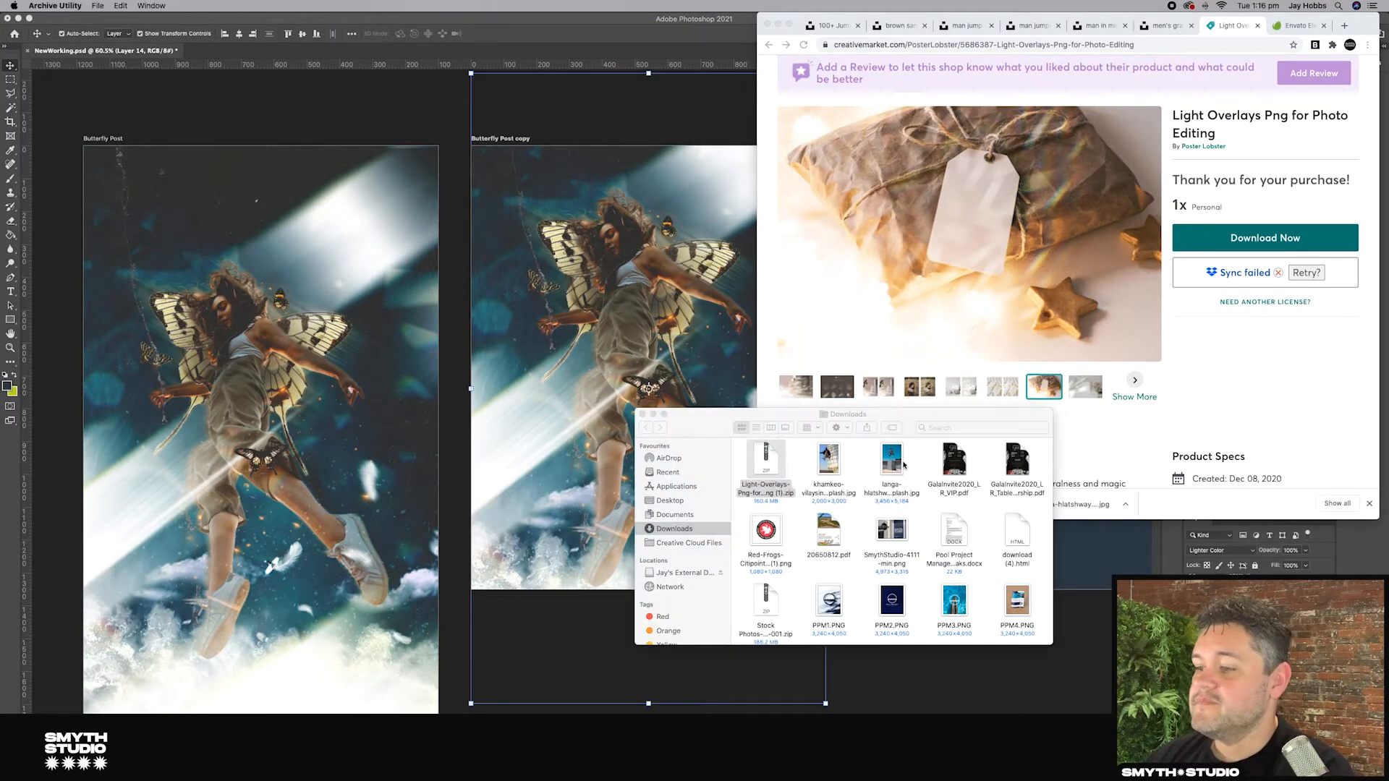
double_click(769, 465)
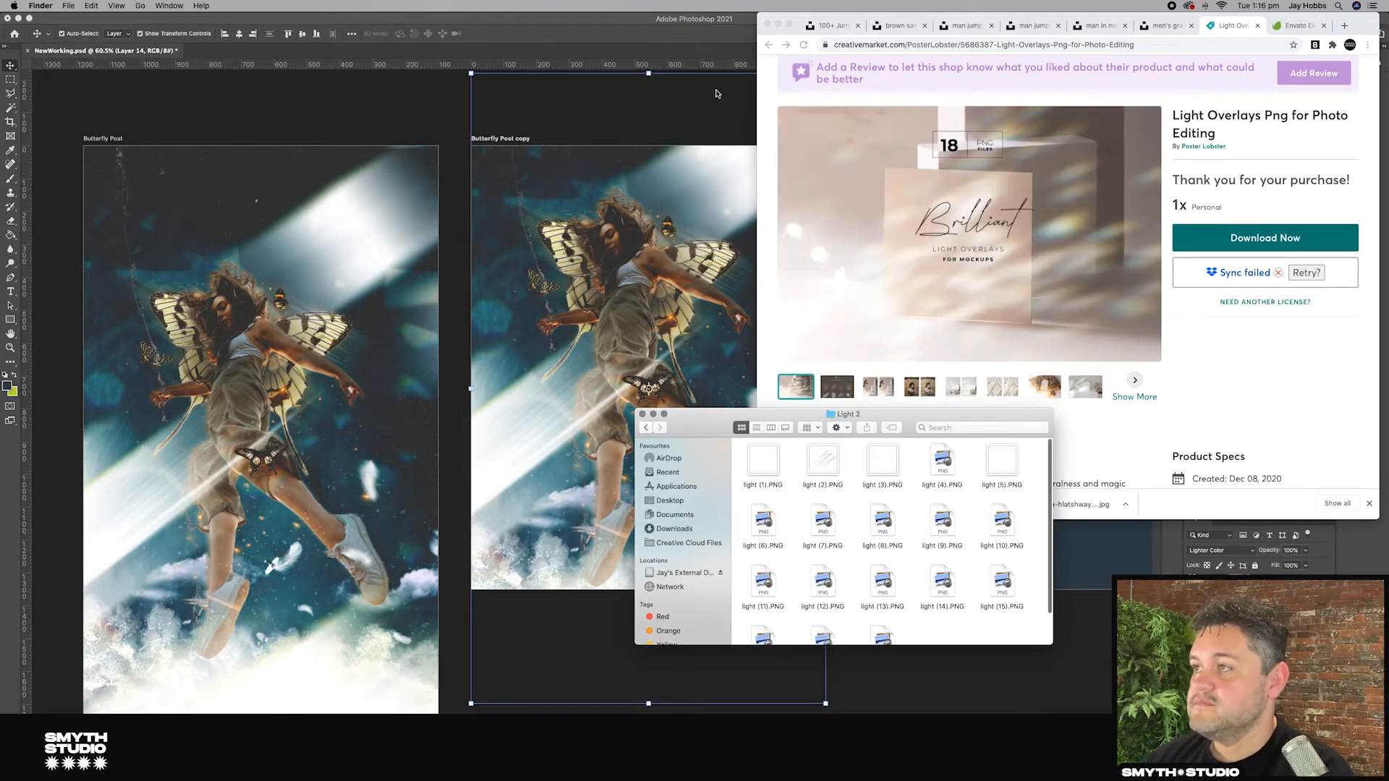
drag(914, 435, 747, 252)
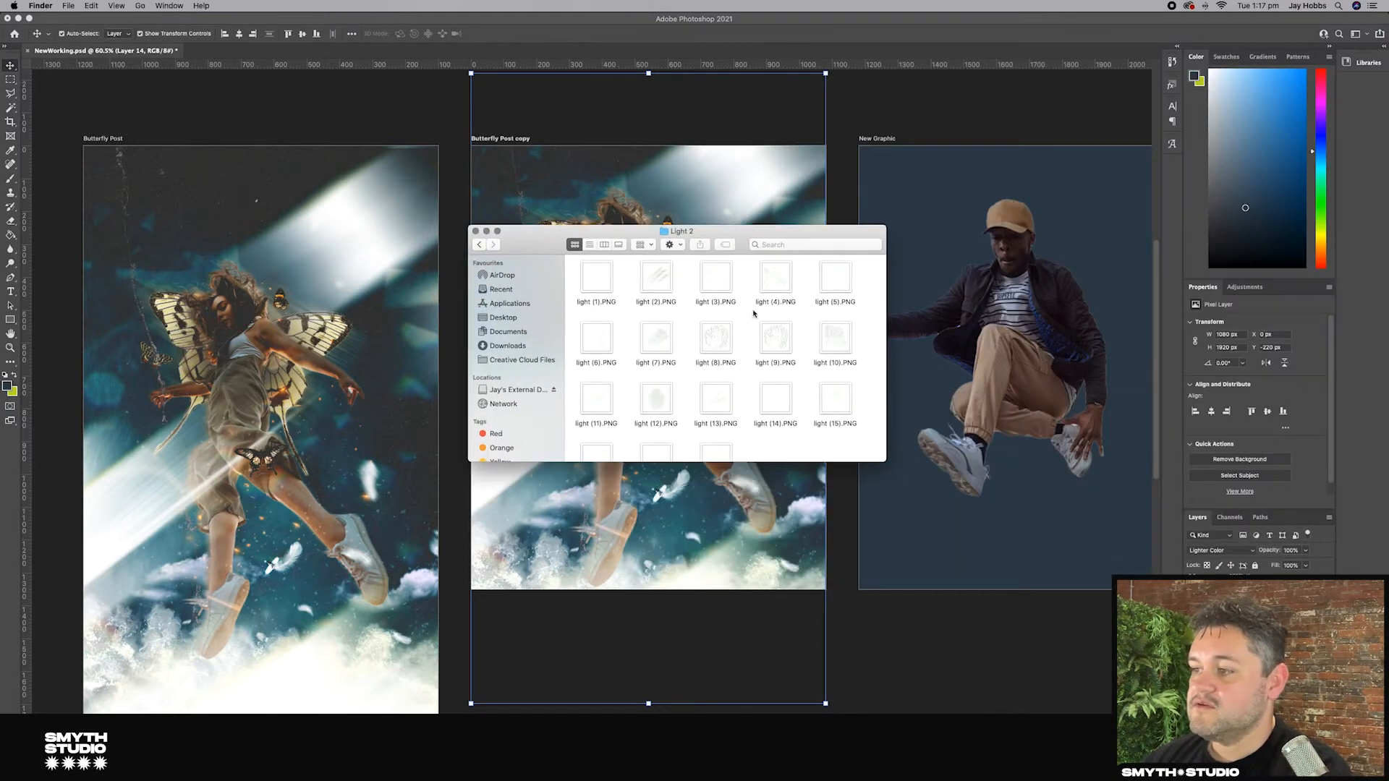
Step: Preview the light overlay PNGs in the Light 2 folder to choose one
scroll(755, 318, down, 3)
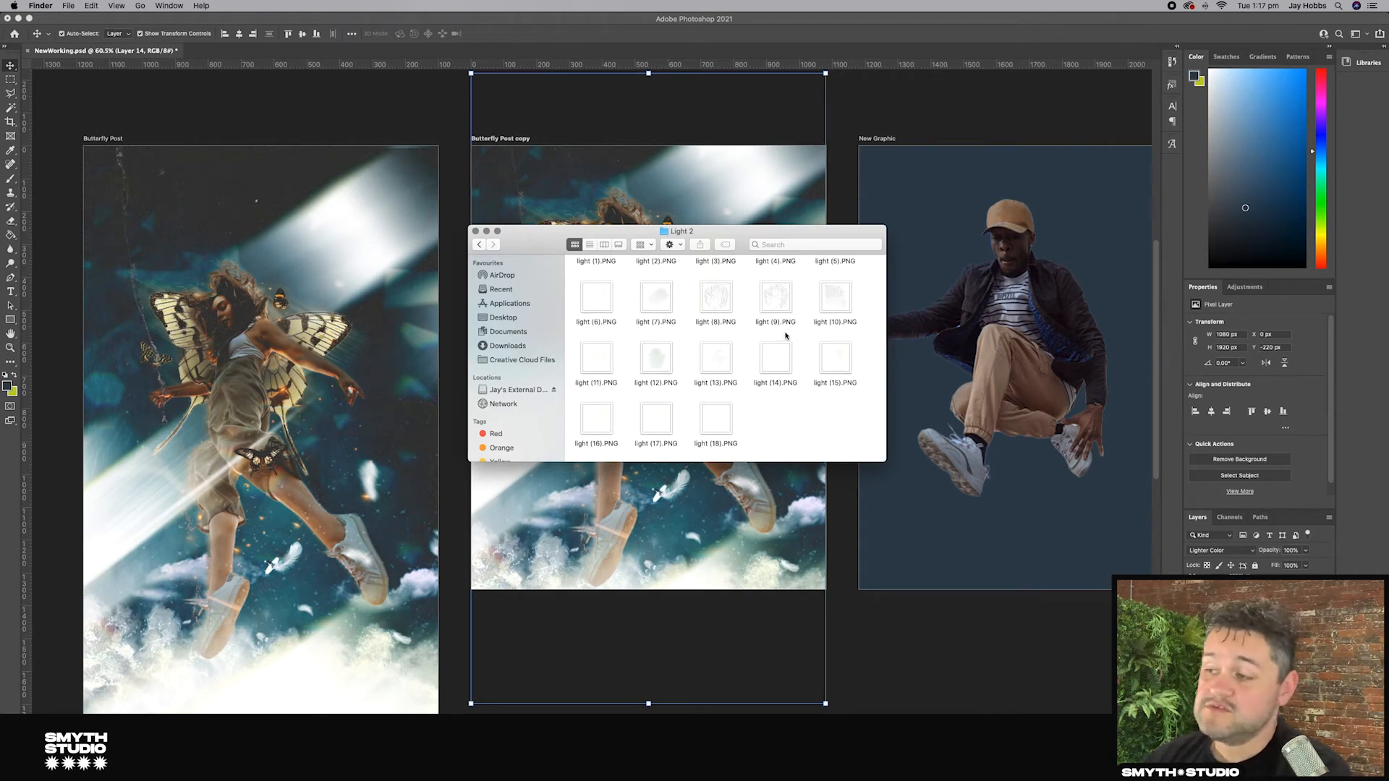
click(787, 347)
key(space)
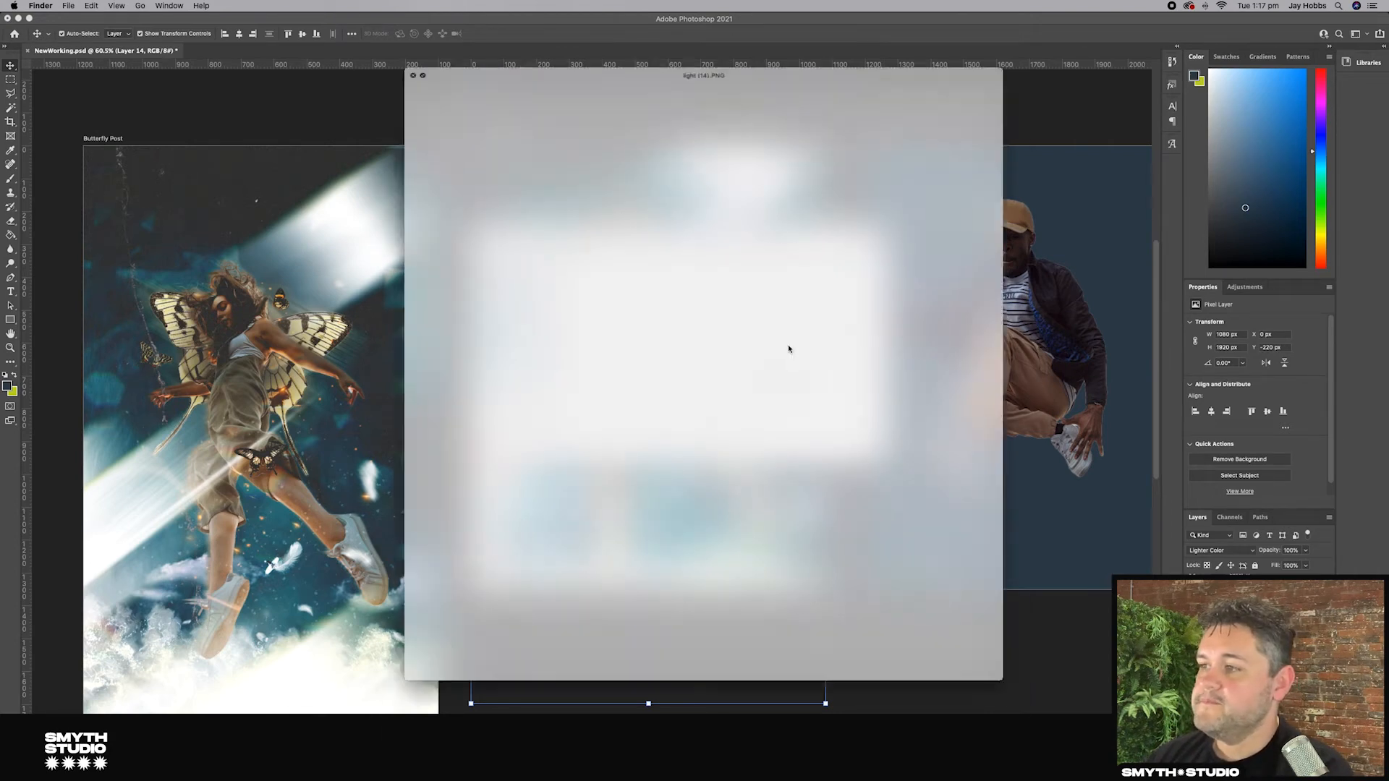
key(space)
click(835, 309)
key(space)
key(space)
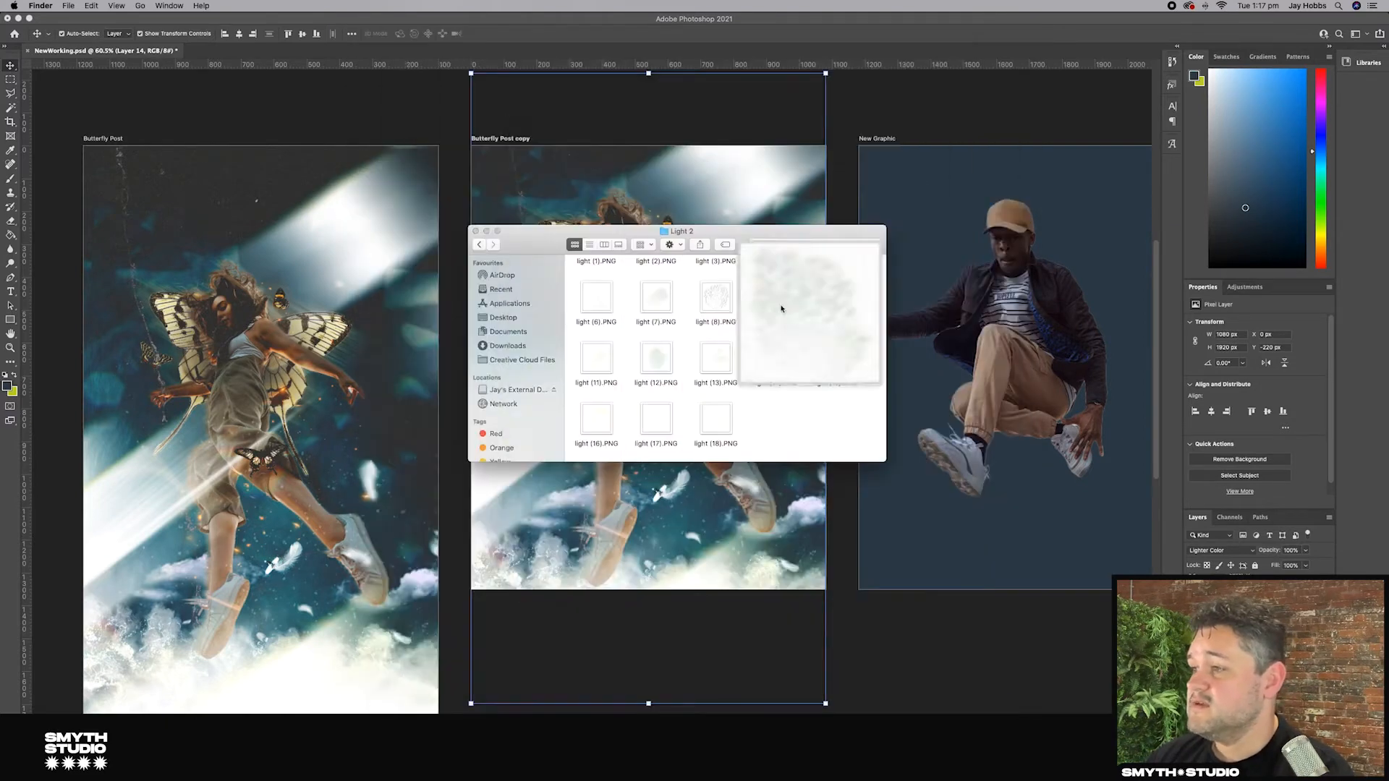
click(725, 304)
key(space)
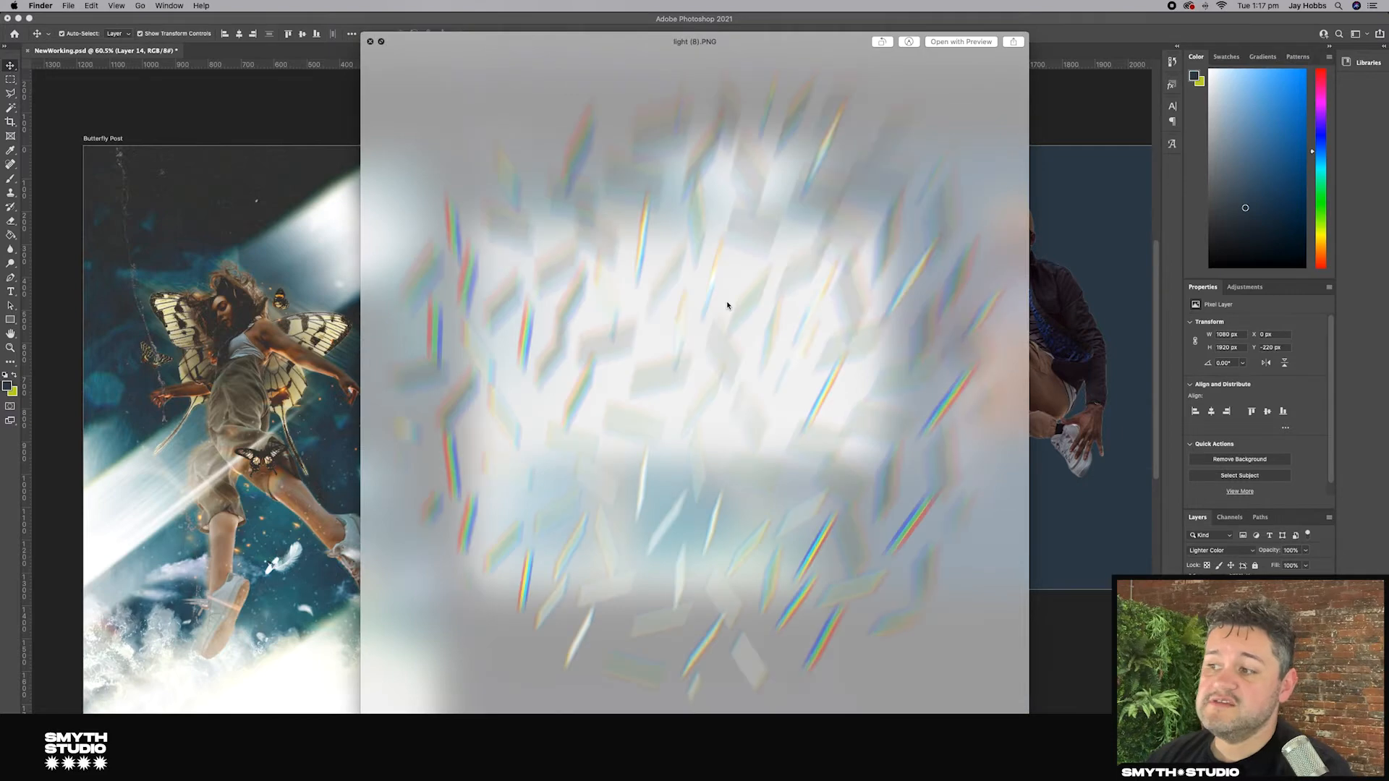
key(space)
click(654, 293)
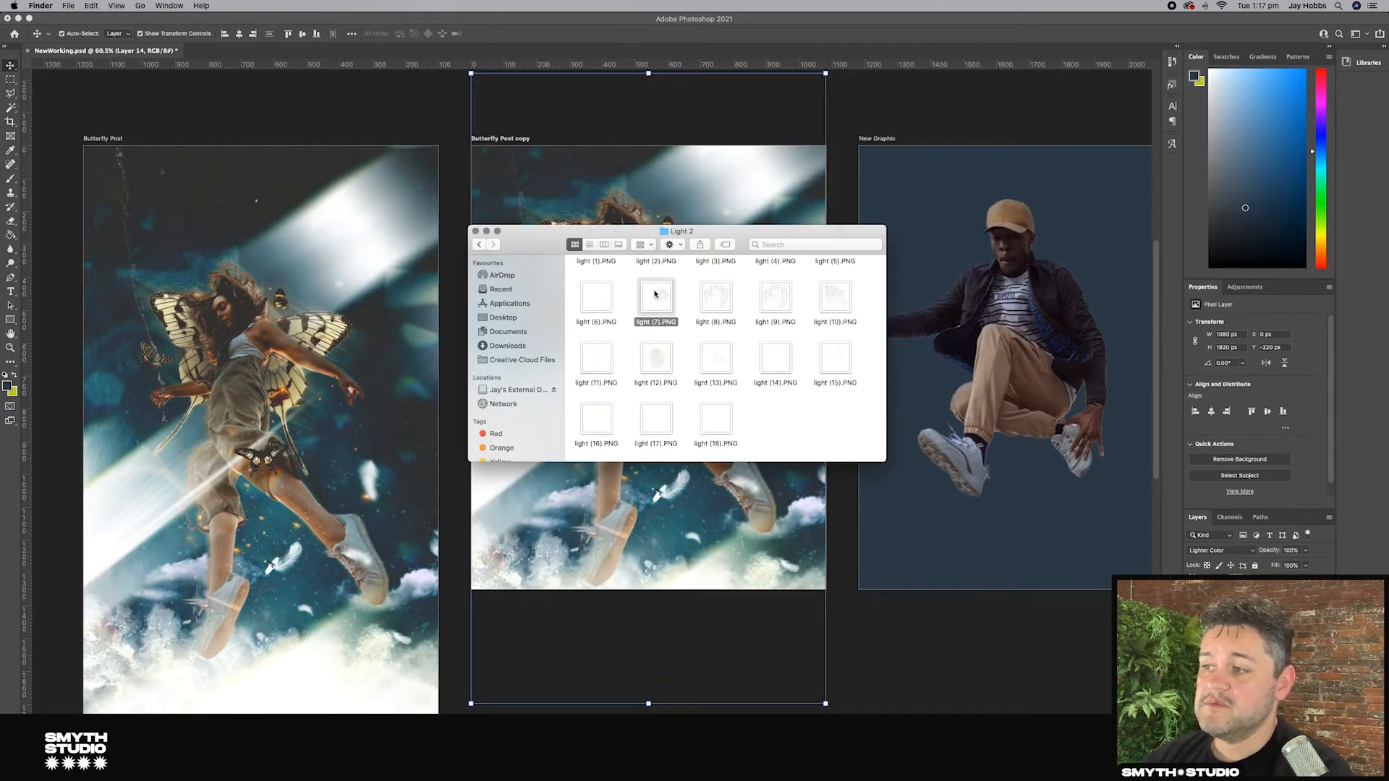
key(space)
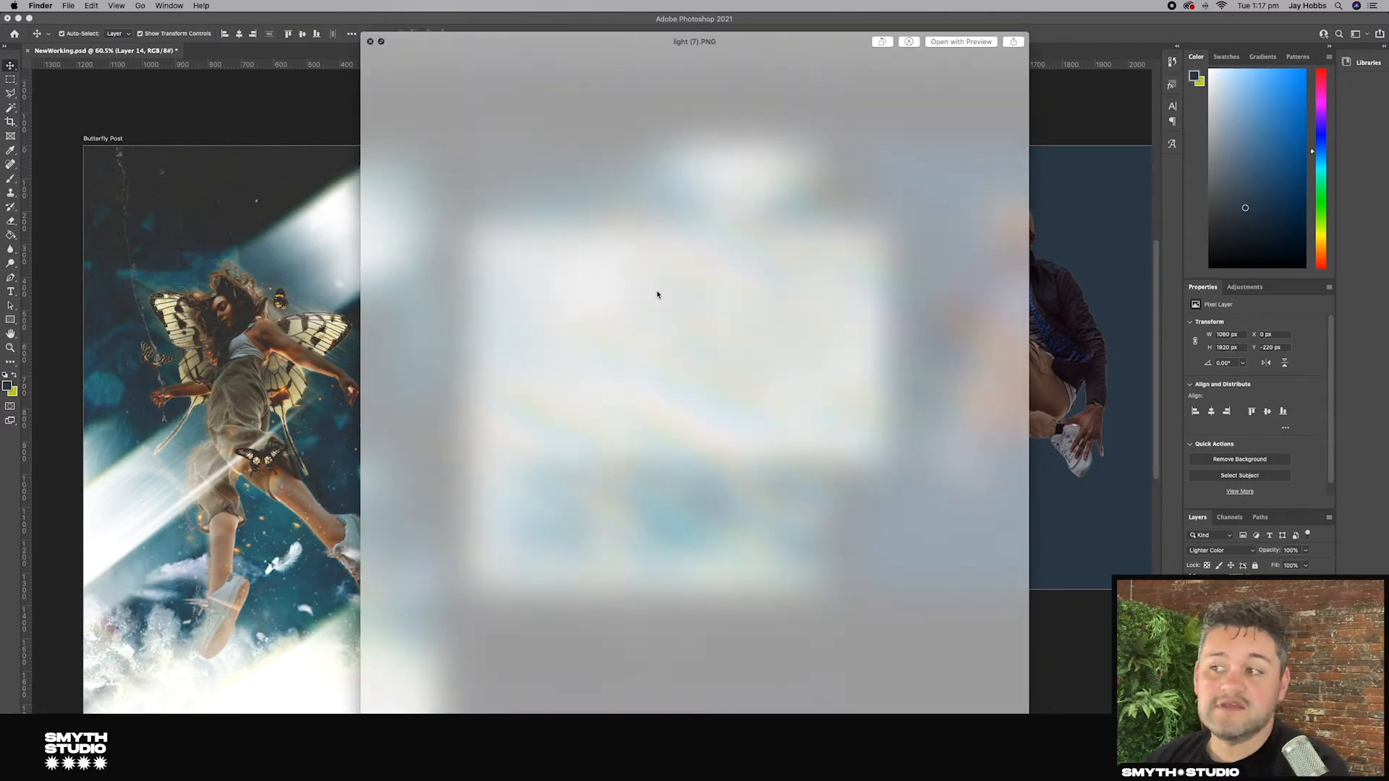
key(space)
scroll(655, 303, up, 1)
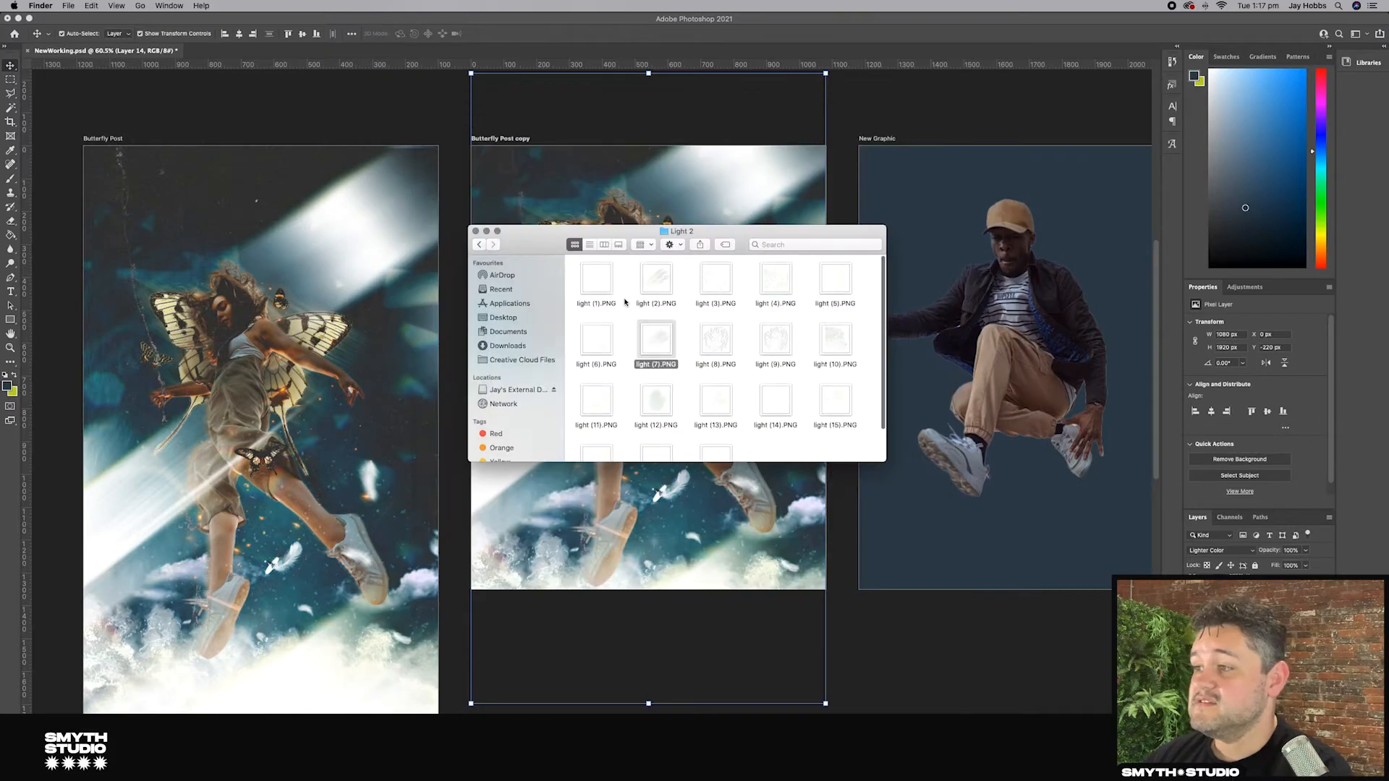
Step: Place a light overlay PNG from the Light 2 folder onto the New Graphic artboard and commit it
drag(774, 278, 1064, 297)
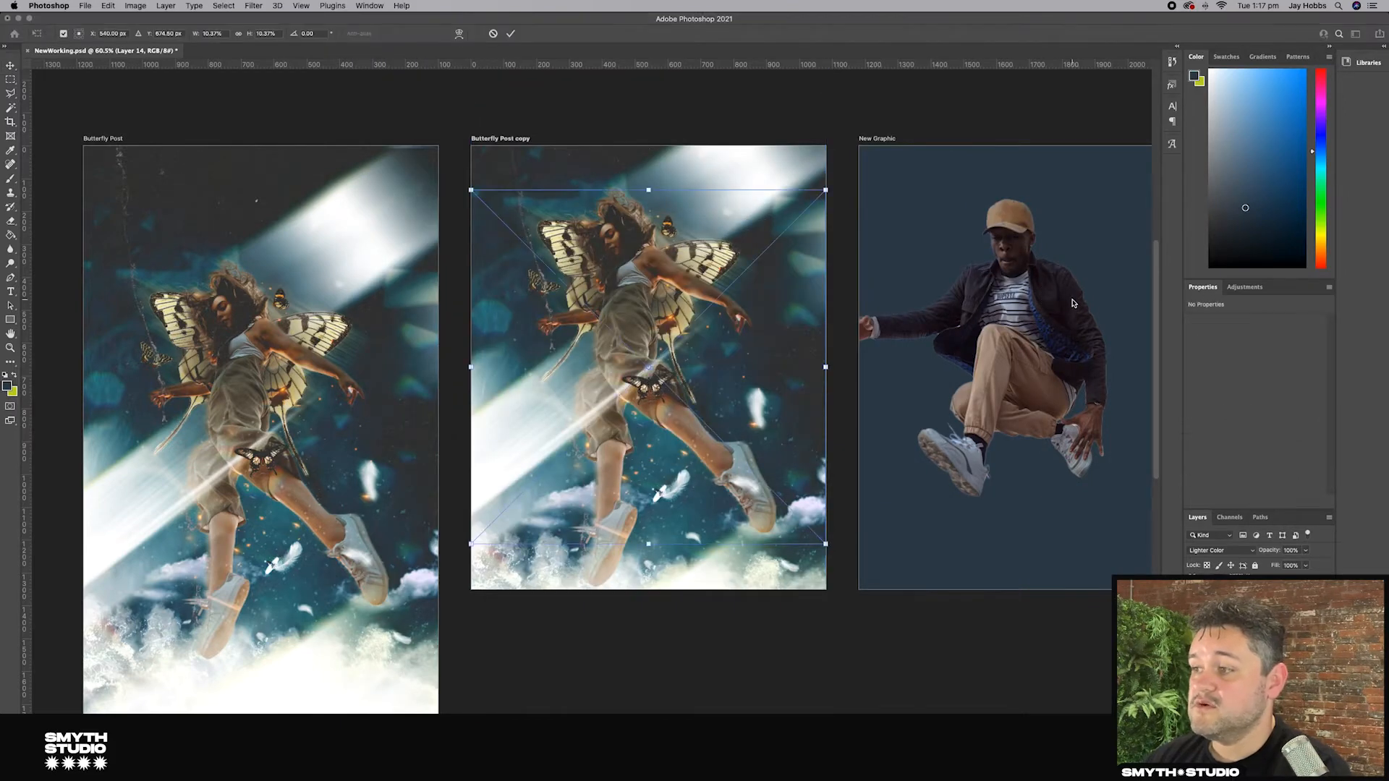
drag(784, 323, 1044, 326)
key(Return)
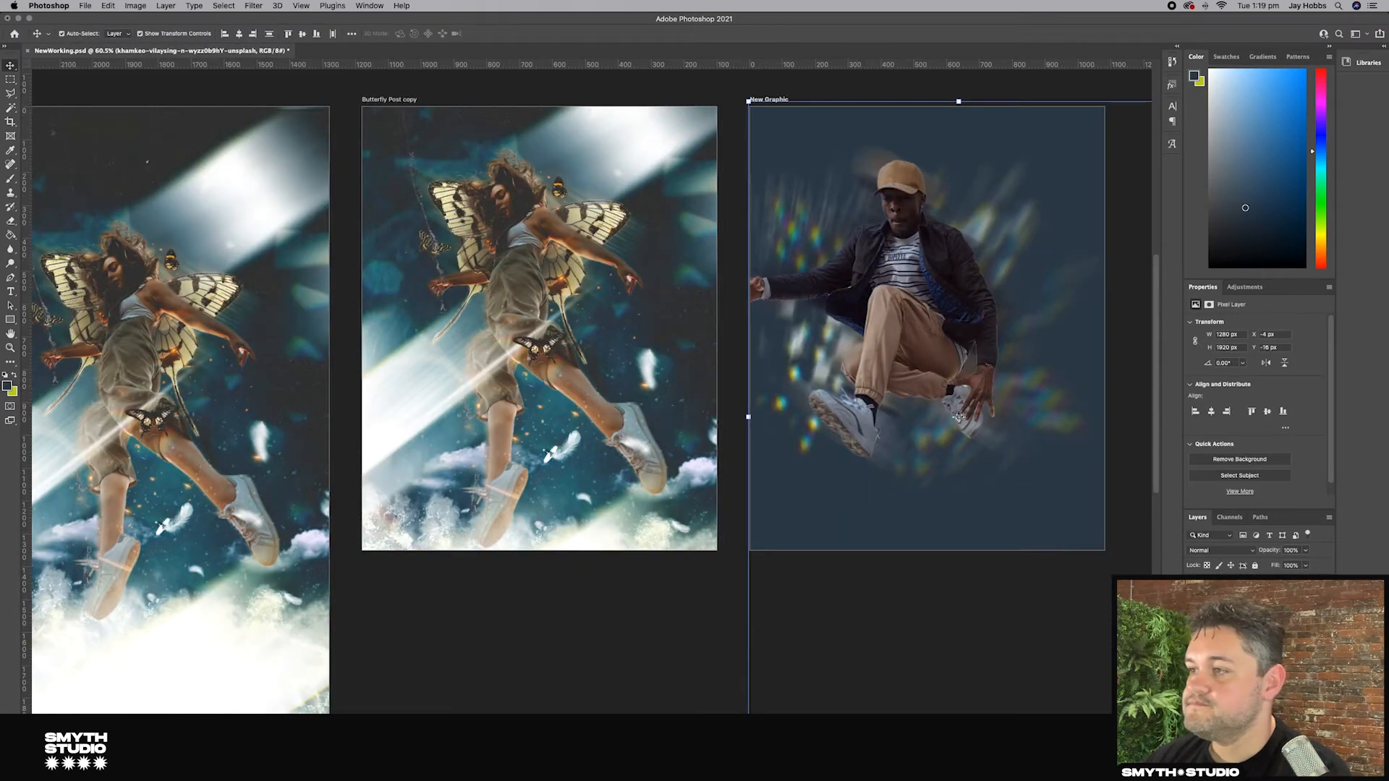
Step: Copy the white feathers layer from the Butterfly Post artboard onto the New Graphic artboard
click(625, 592)
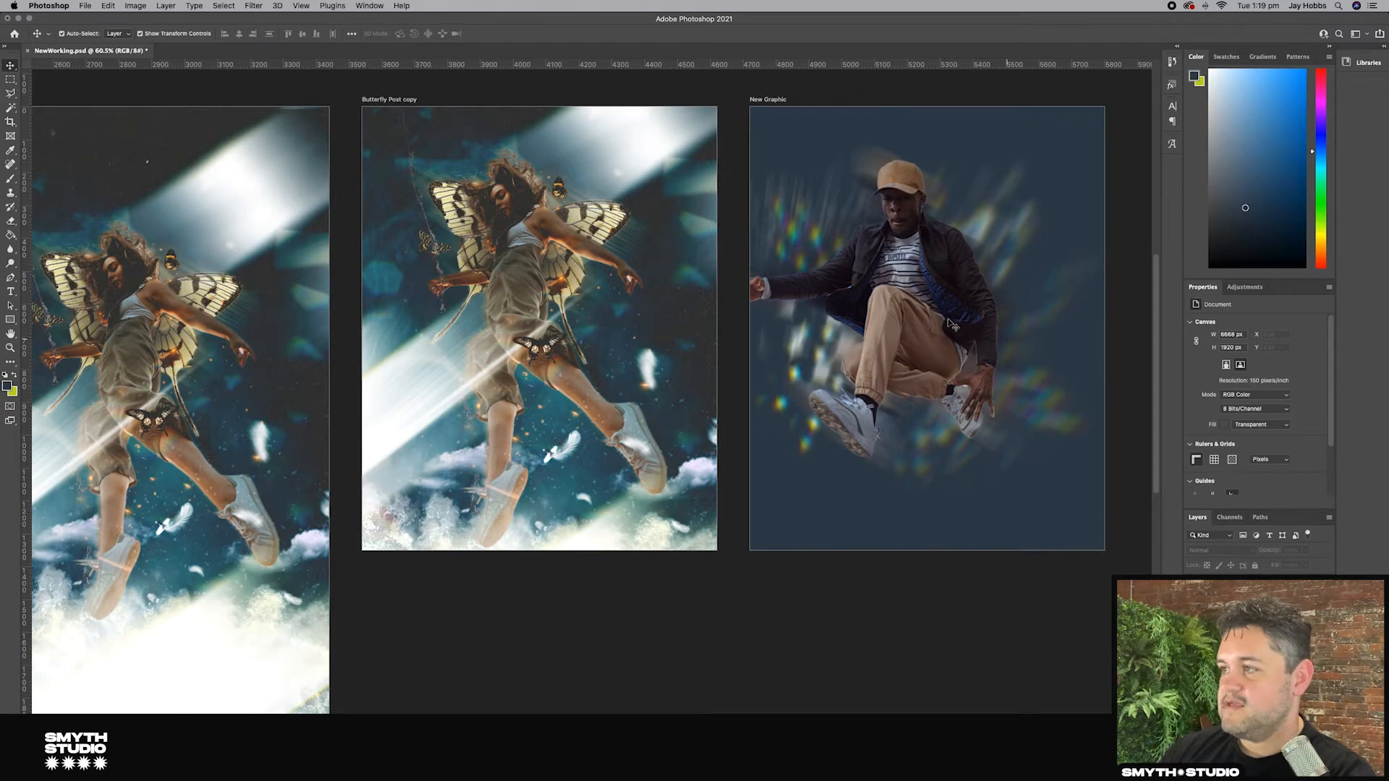
scroll(1031, 353, down, 3)
click(723, 454)
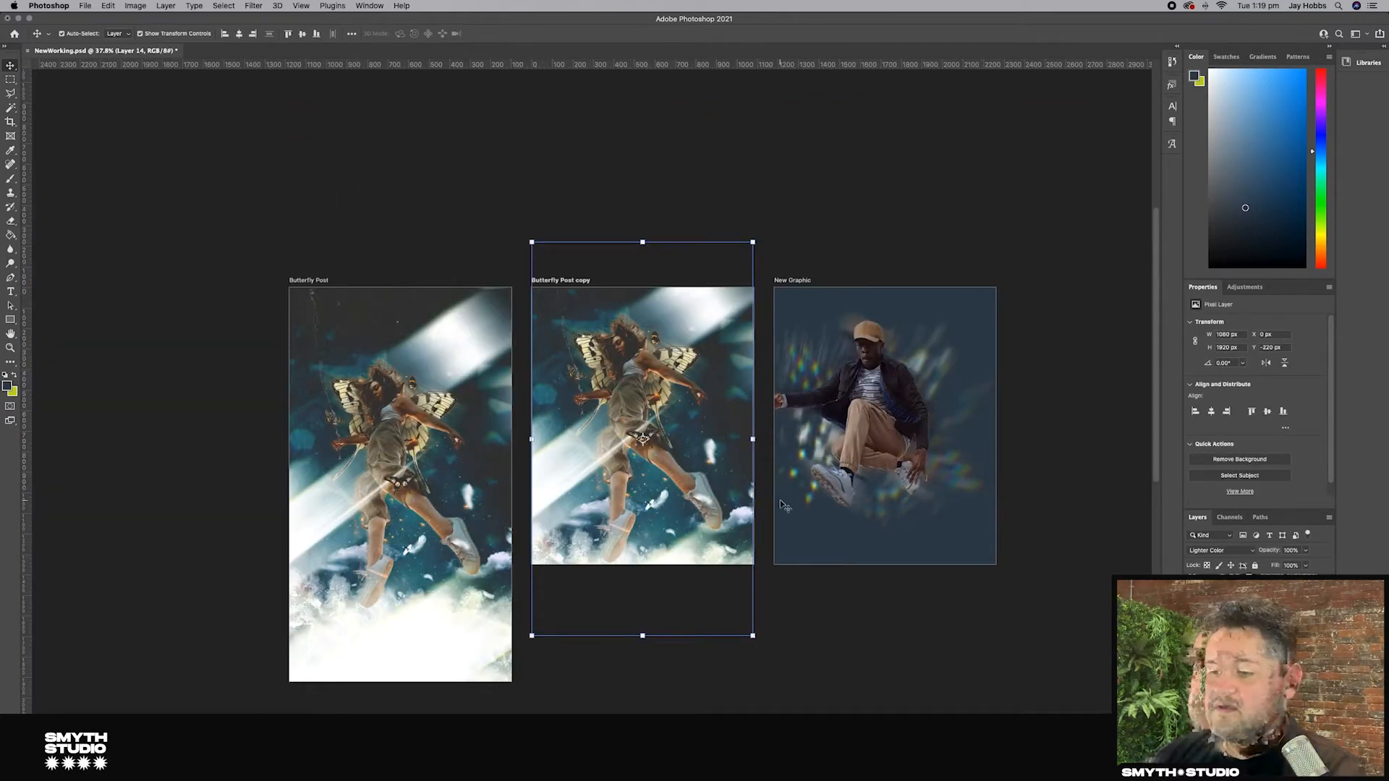
click(646, 677)
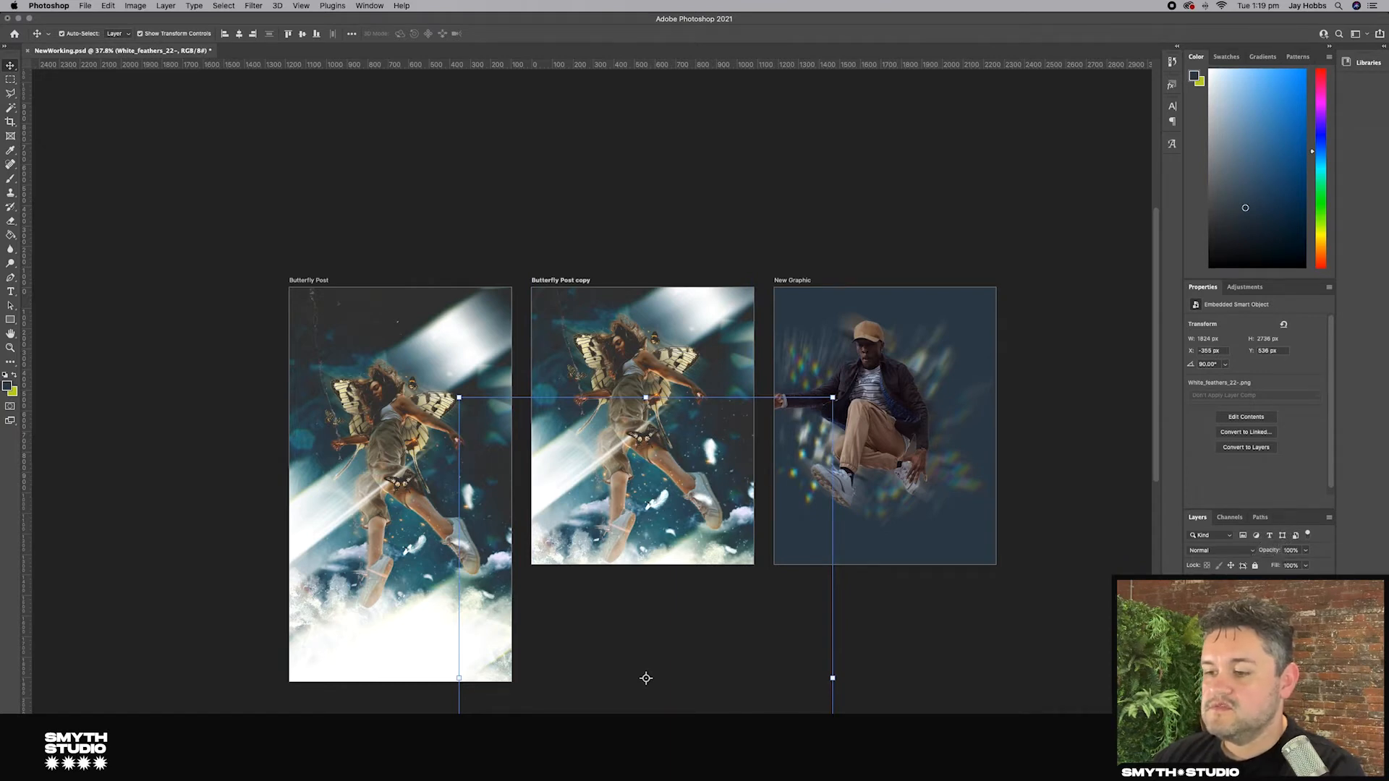
drag(952, 450, 1005, 428)
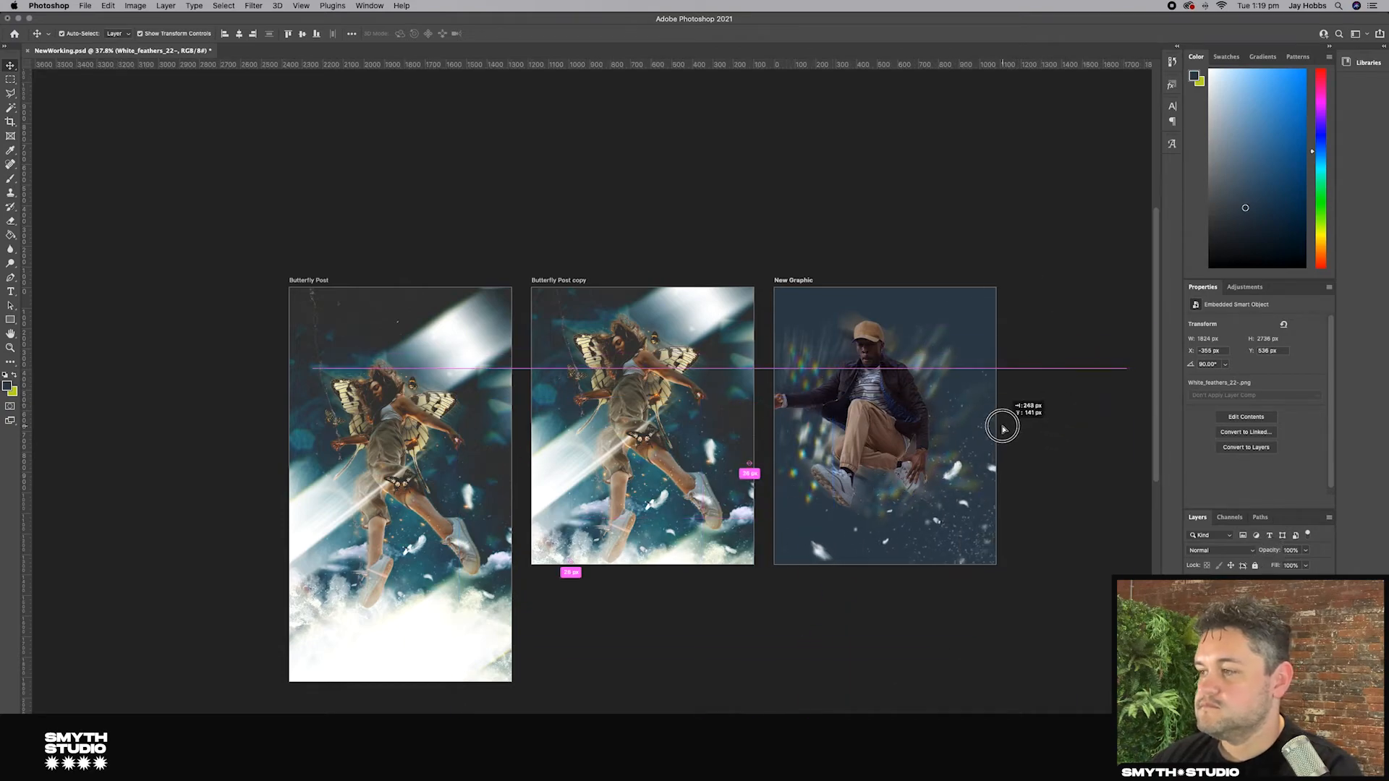
Step: Drag the light streak layer from the HandCross Story artboard onto the New Graphic artboard and nudge it into place
click(956, 223)
scroll(957, 222, up, 5)
scroll(957, 223, right, 3)
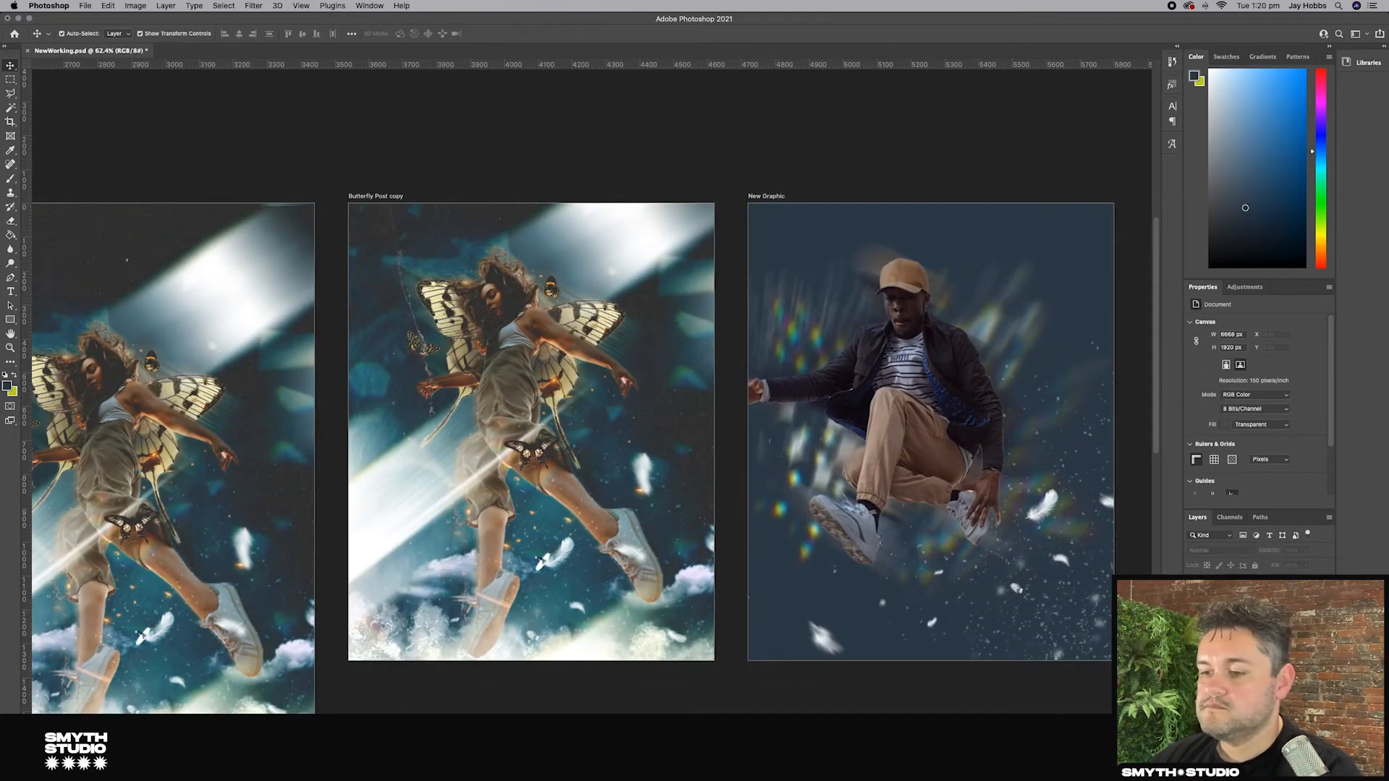
scroll(857, 441, down, 5)
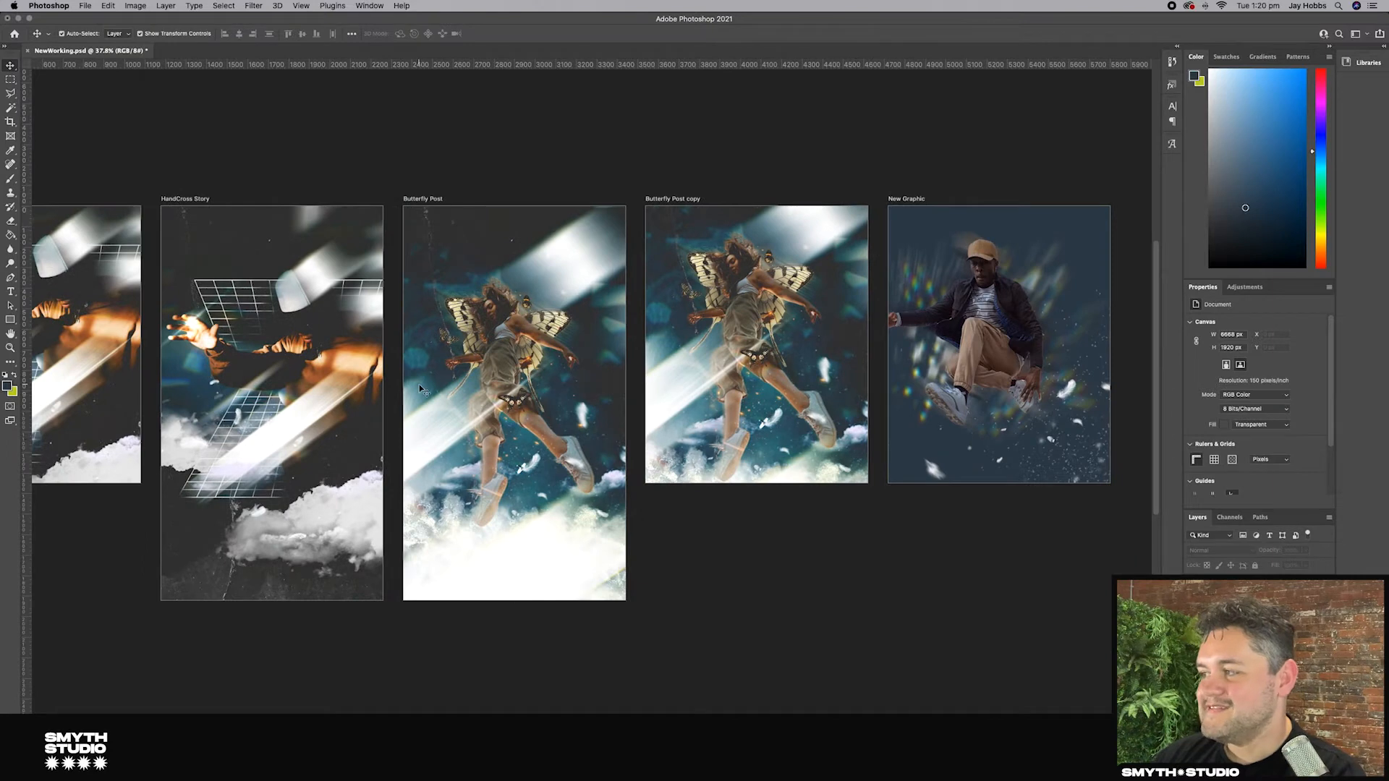
click(323, 284)
mouse_move(322, 284)
mouse_down()
mouse_move(387, 287)
mouse_move(327, 284)
mouse_up()
key(super+z)
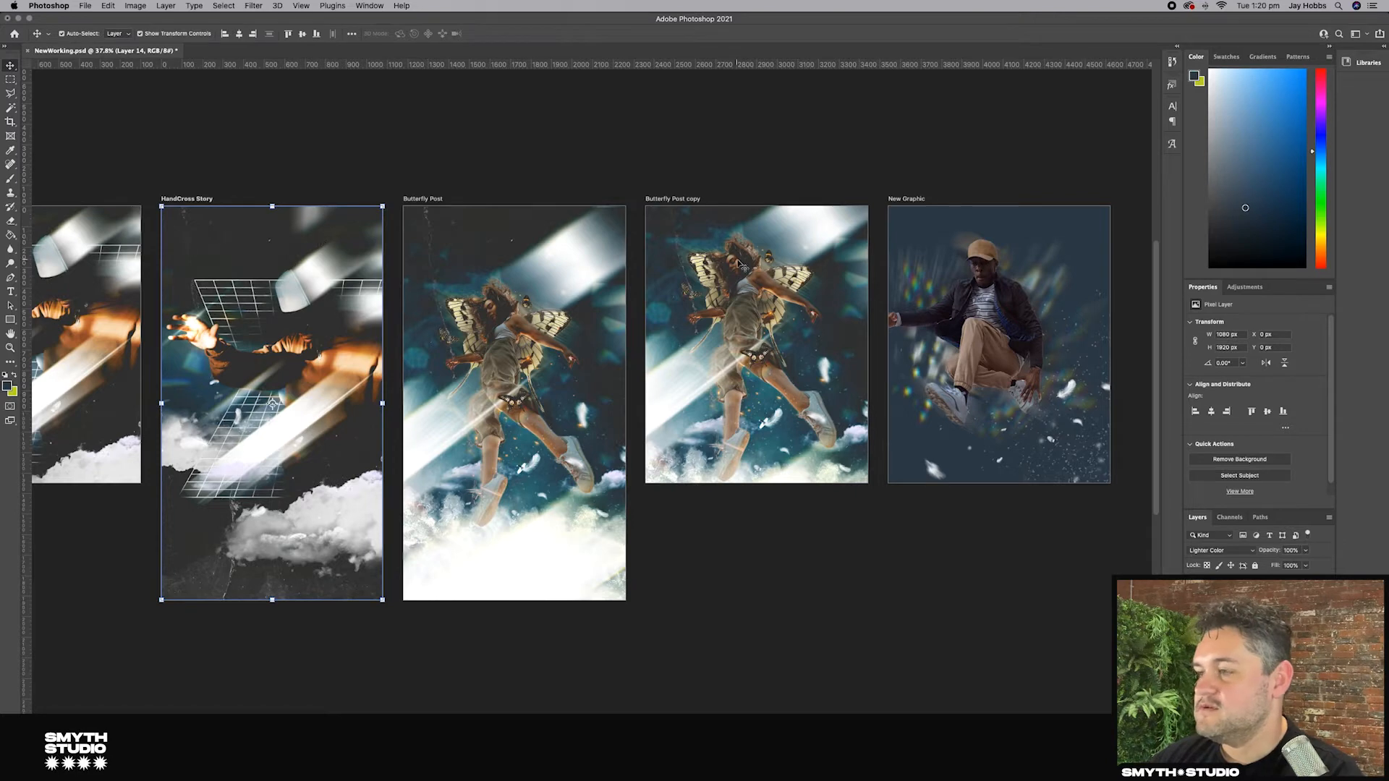
click(752, 292)
click(387, 118)
click(322, 272)
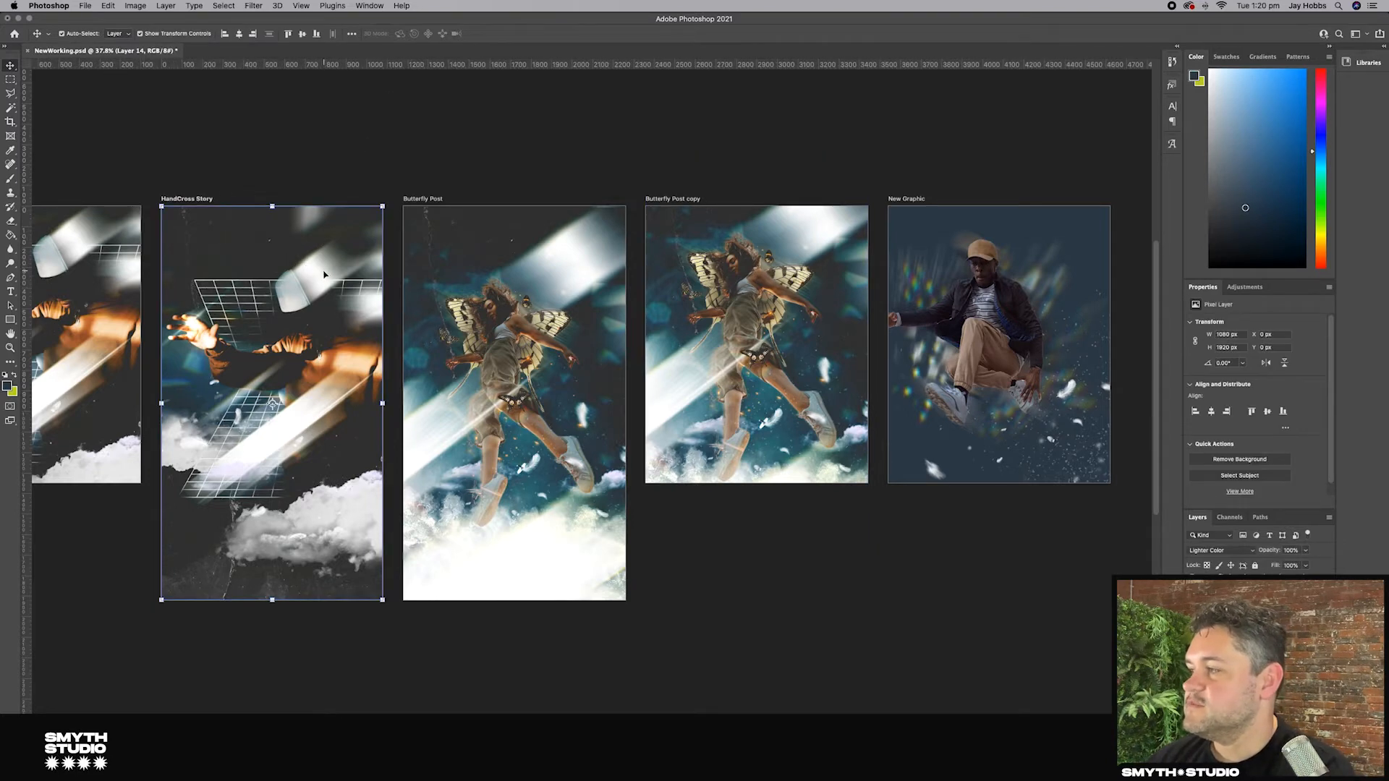
drag(324, 273, 1052, 253)
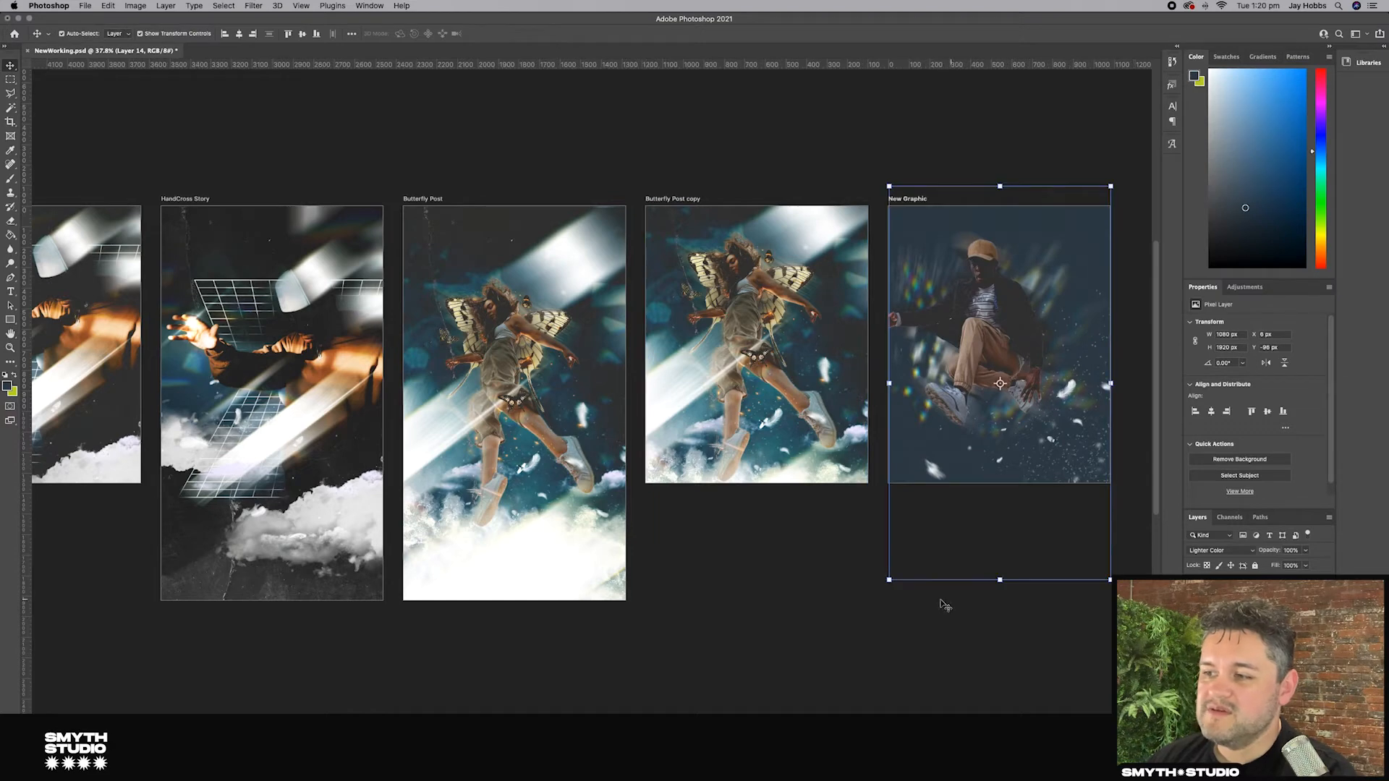
key(shift+Left)
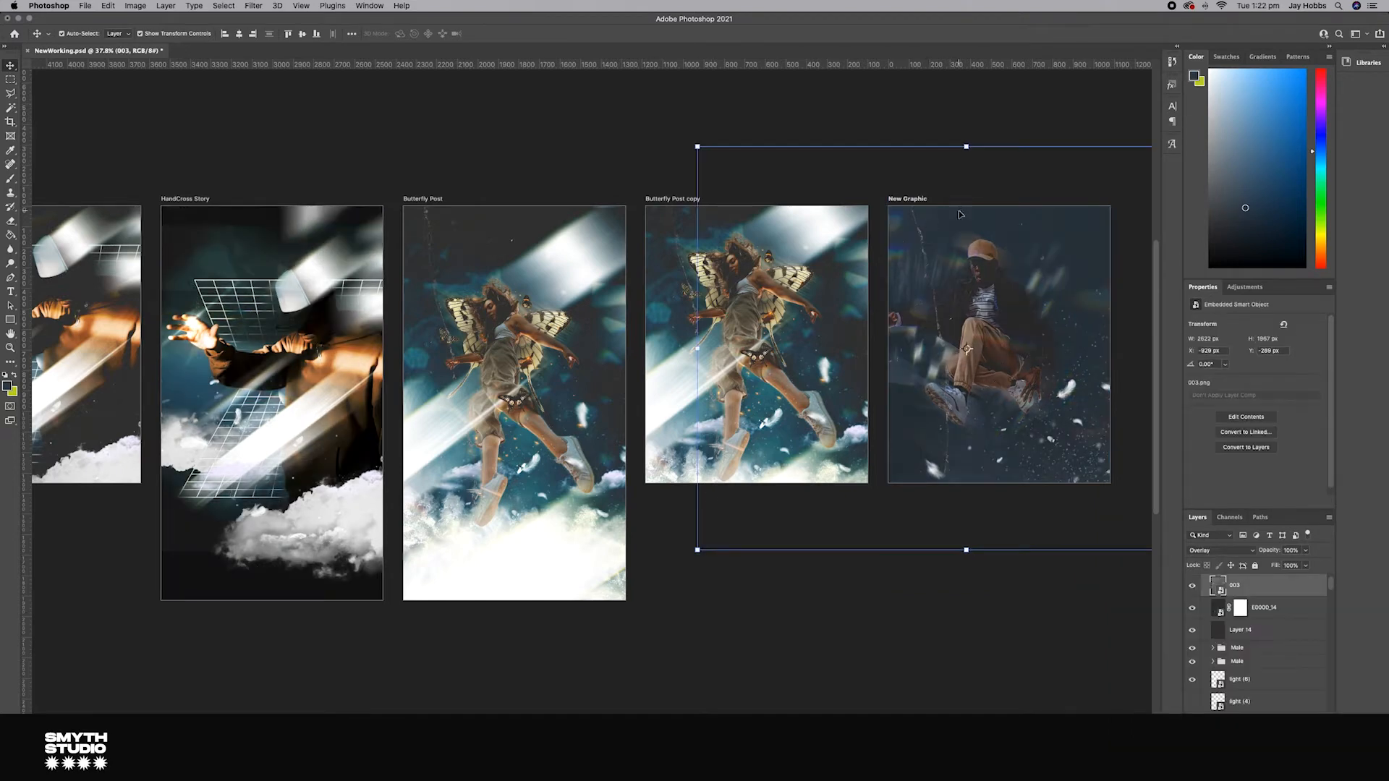
Step: Rotate and reposition the 003 overlay layer across the New Graphic artboard
scroll(961, 214, right, 5)
drag(990, 167, 1076, 605)
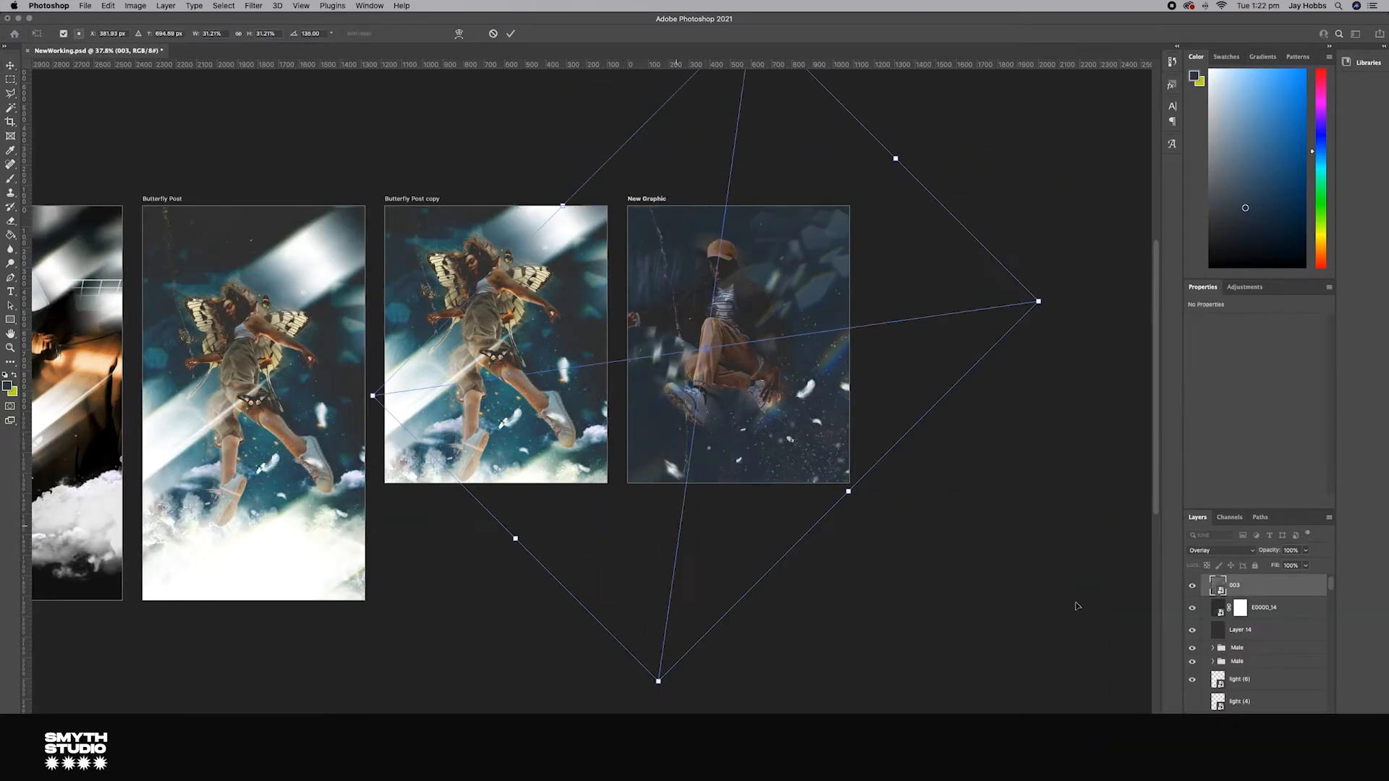
click(1264, 607)
mouse_move(868, 410)
mouse_down()
mouse_move(865, 359)
mouse_move(927, 453)
mouse_up()
key(Return)
Step: Erase part of the E0000_14 light overlay over the man with the Eraser tool
click(1243, 772)
key(b)
key(e)
click(755, 332)
key(Return)
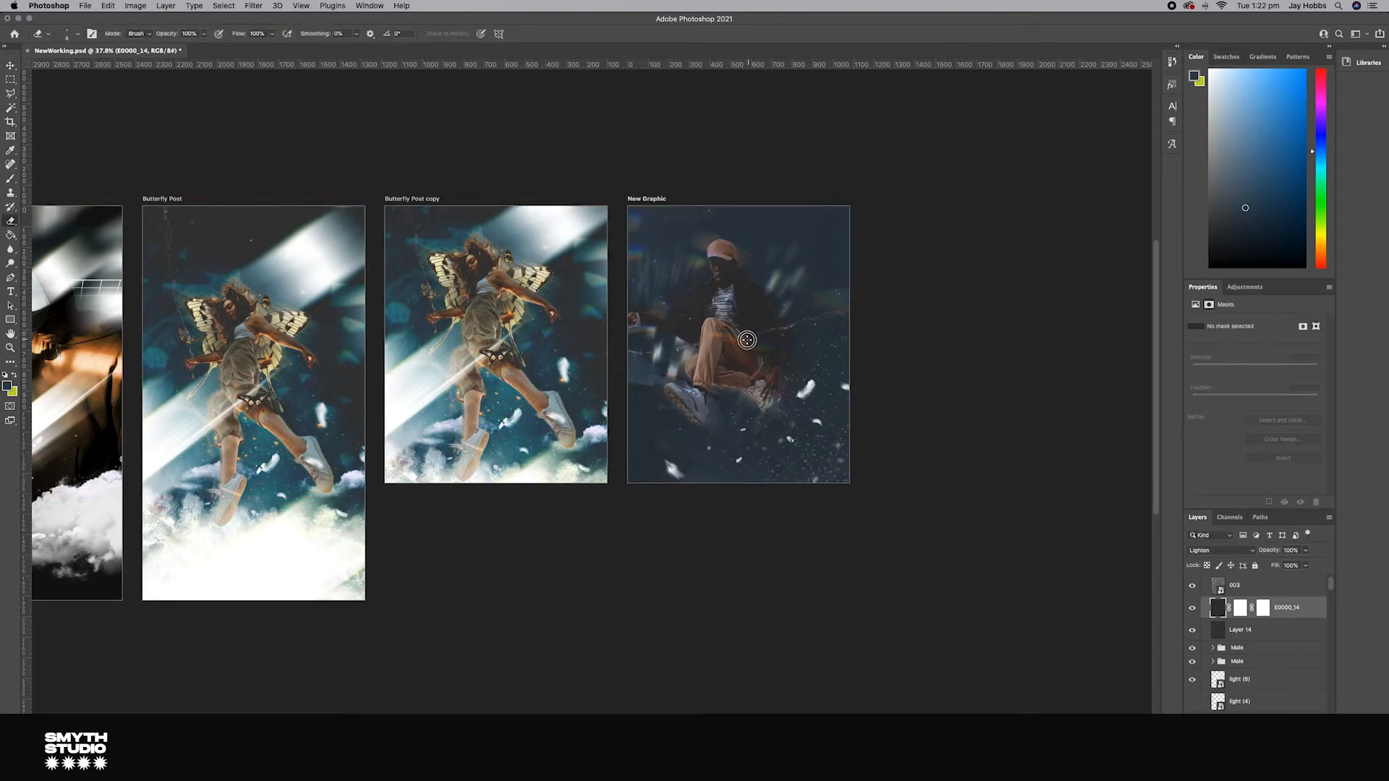
scroll(745, 343, up, 10)
click(69, 34)
drag(797, 291, 578, 327)
scroll(837, 289, down, 10)
scroll(862, 313, left, 5)
key(v)
click(226, 95)
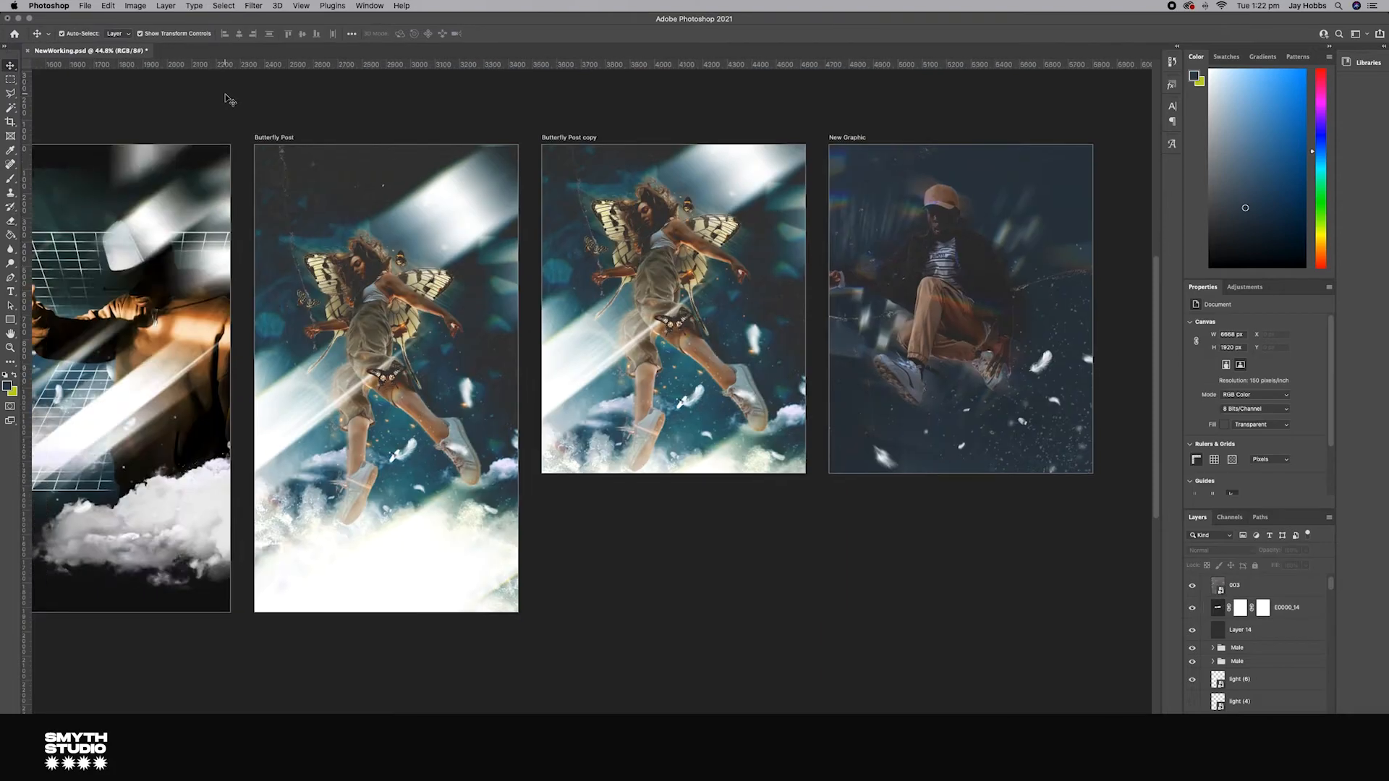
Step: Drag a light overlay layer from another artboard onto the New Graphic and adjust its size
scroll(226, 94, down, 5)
scroll(226, 95, up, 1)
scroll(226, 97, left, 5)
scroll(226, 97, up, 1)
click(318, 303)
drag(317, 303, 701, 264)
click(726, 340)
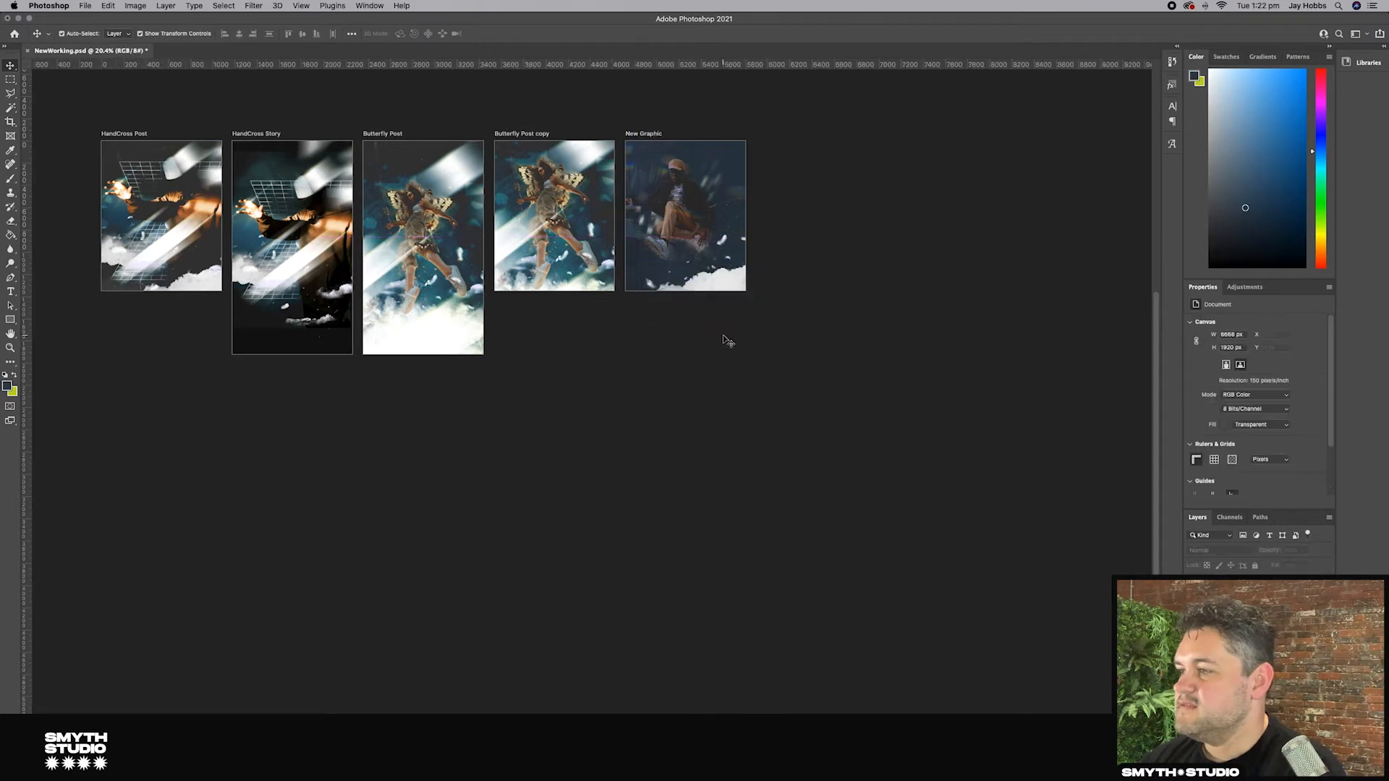
click(717, 278)
drag(718, 279, 718, 260)
drag(753, 314, 762, 329)
key(Return)
Step: Copy the cloud smoke layer from the HandCross Post artboard onto the bottom of the New Graphic artboard
click(142, 108)
drag(178, 230, 173, 300)
click(204, 155)
drag(203, 156, 137, 208)
click(180, 170)
key(Delete)
drag(190, 155, 749, 178)
key(super+z)
key(super+z)
click(208, 149)
click(768, 242)
scroll(739, 273, up, 5)
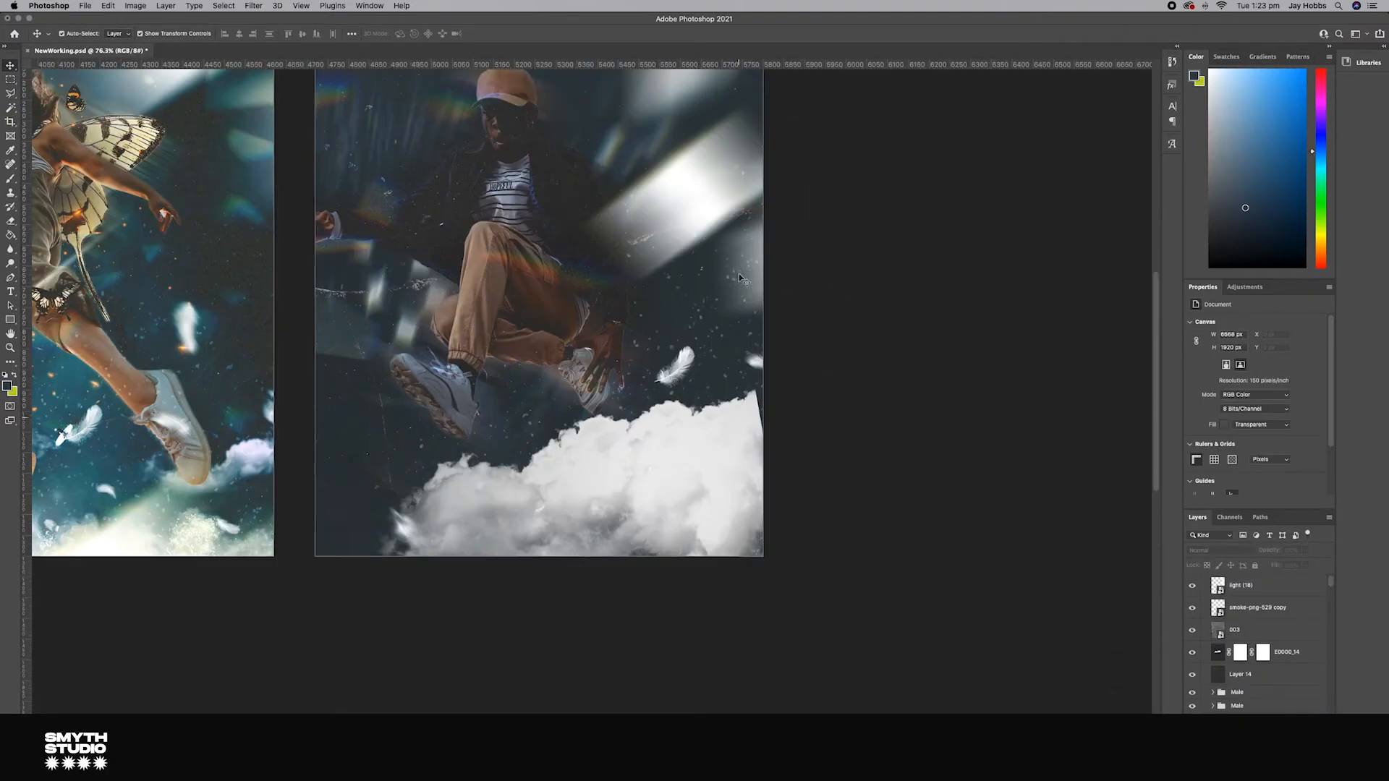
Step: Review the New Graphic composition alongside the other artboards
scroll(740, 274, up, 3)
scroll(740, 273, down, 3)
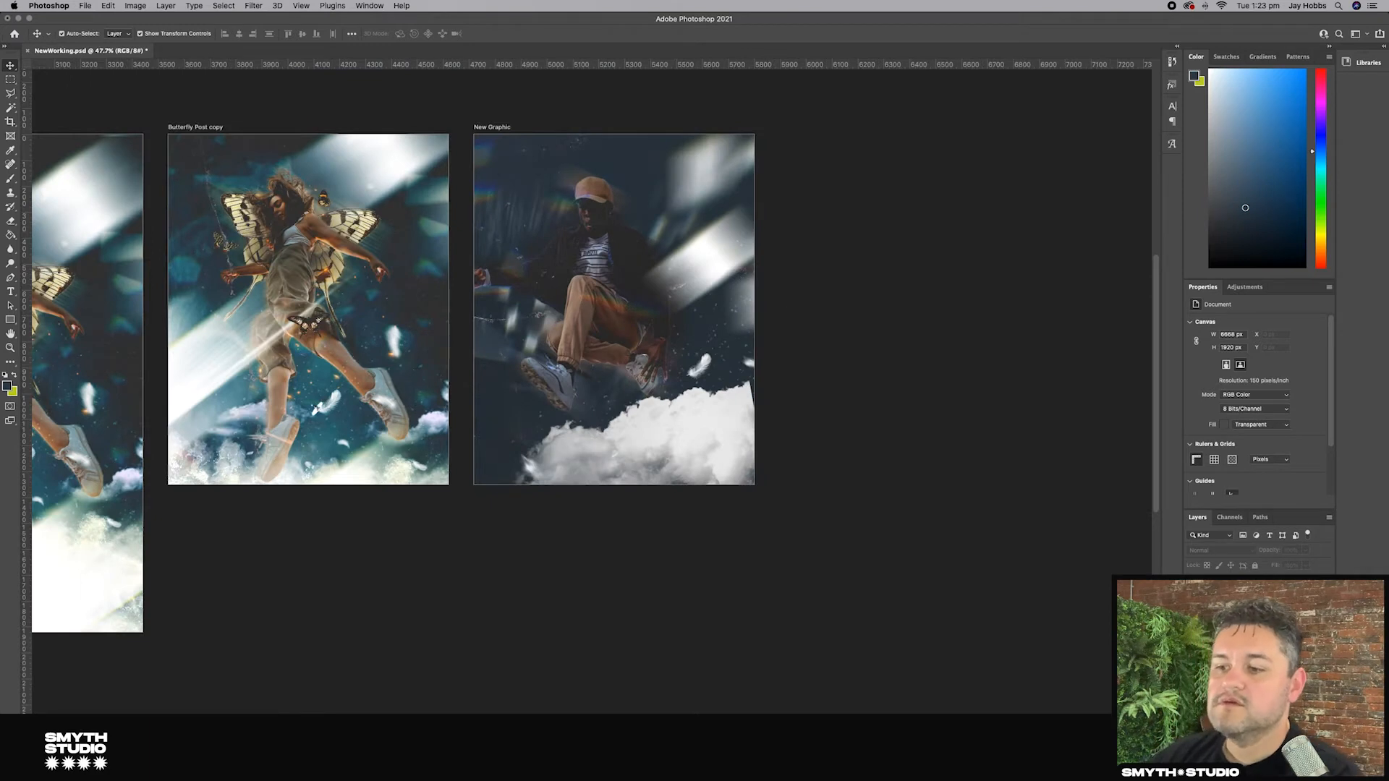
click(1262, 583)
click(614, 358)
click(1014, 529)
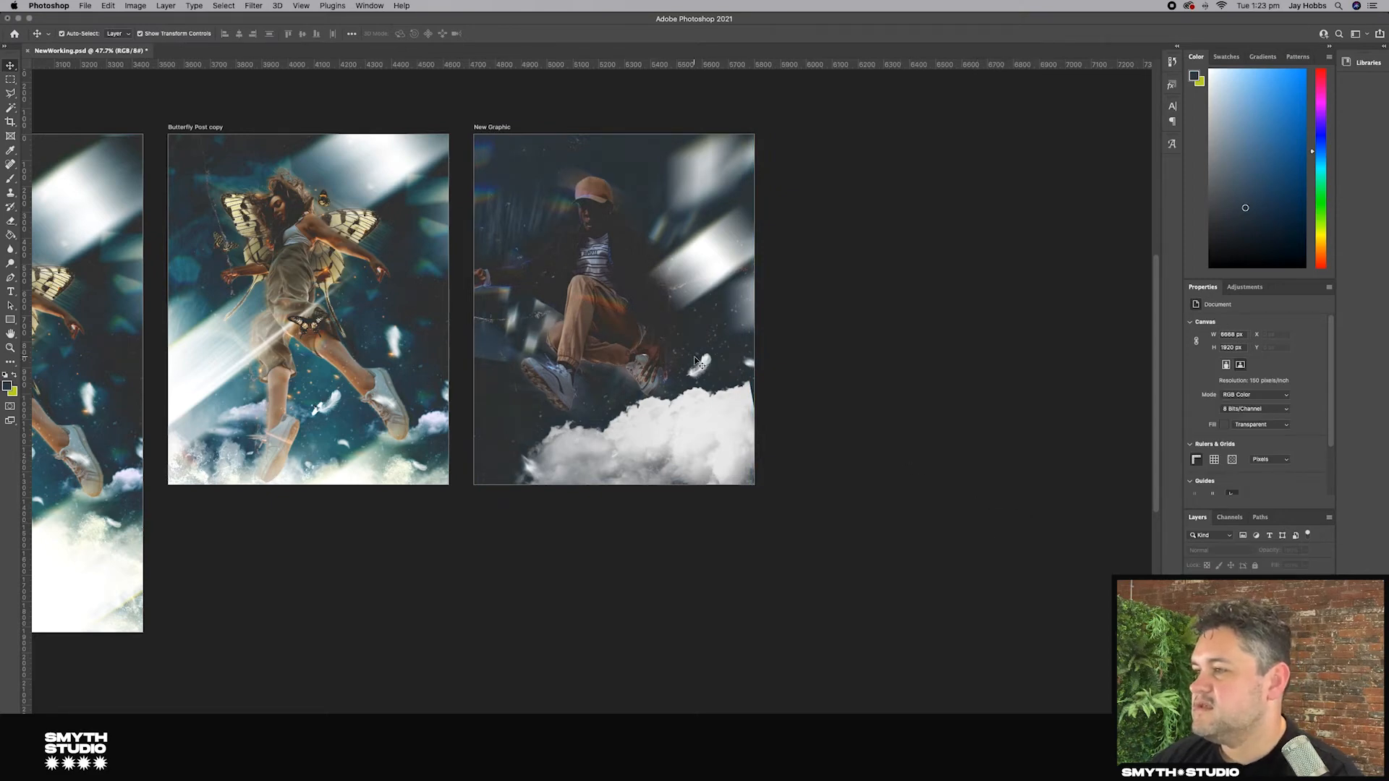
scroll(621, 253, left, 5)
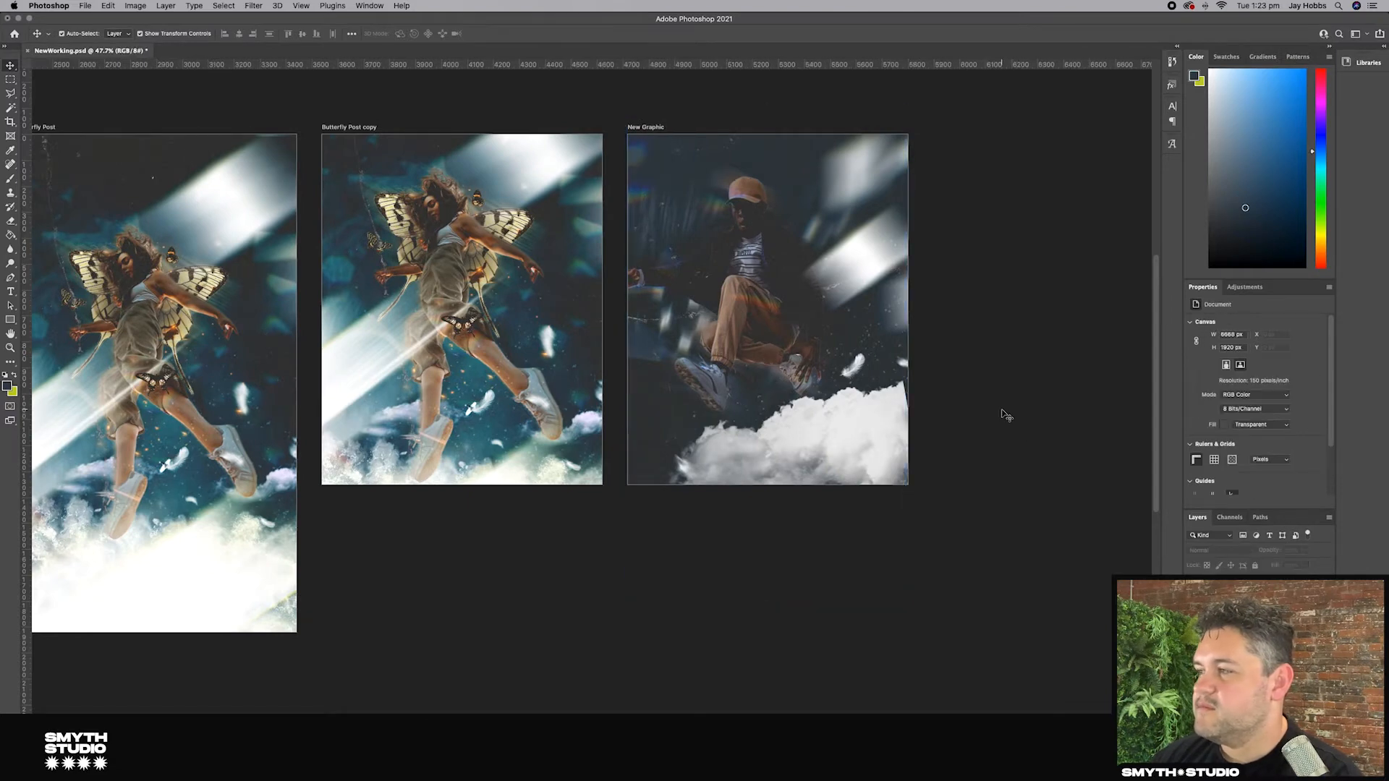
scroll(1008, 414, left, 4)
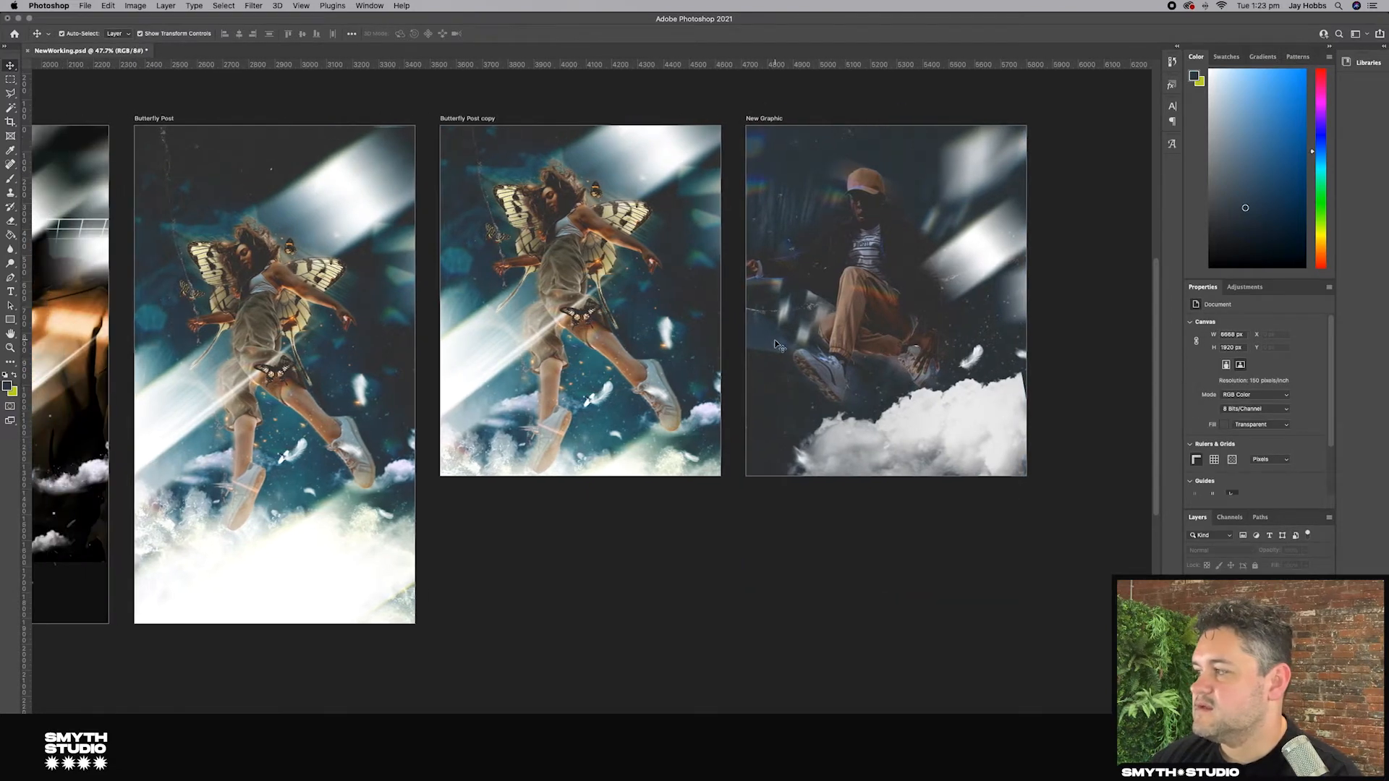
scroll(774, 345, left, 9)
scroll(774, 344, down, 4)
Step: Drag the grid layer from the HandCross Story artboard onto the New Graphic artboard
click(246, 269)
drag(246, 269, 236, 306)
click(211, 296)
drag(254, 245, 987, 246)
scroll(986, 250, right, 3)
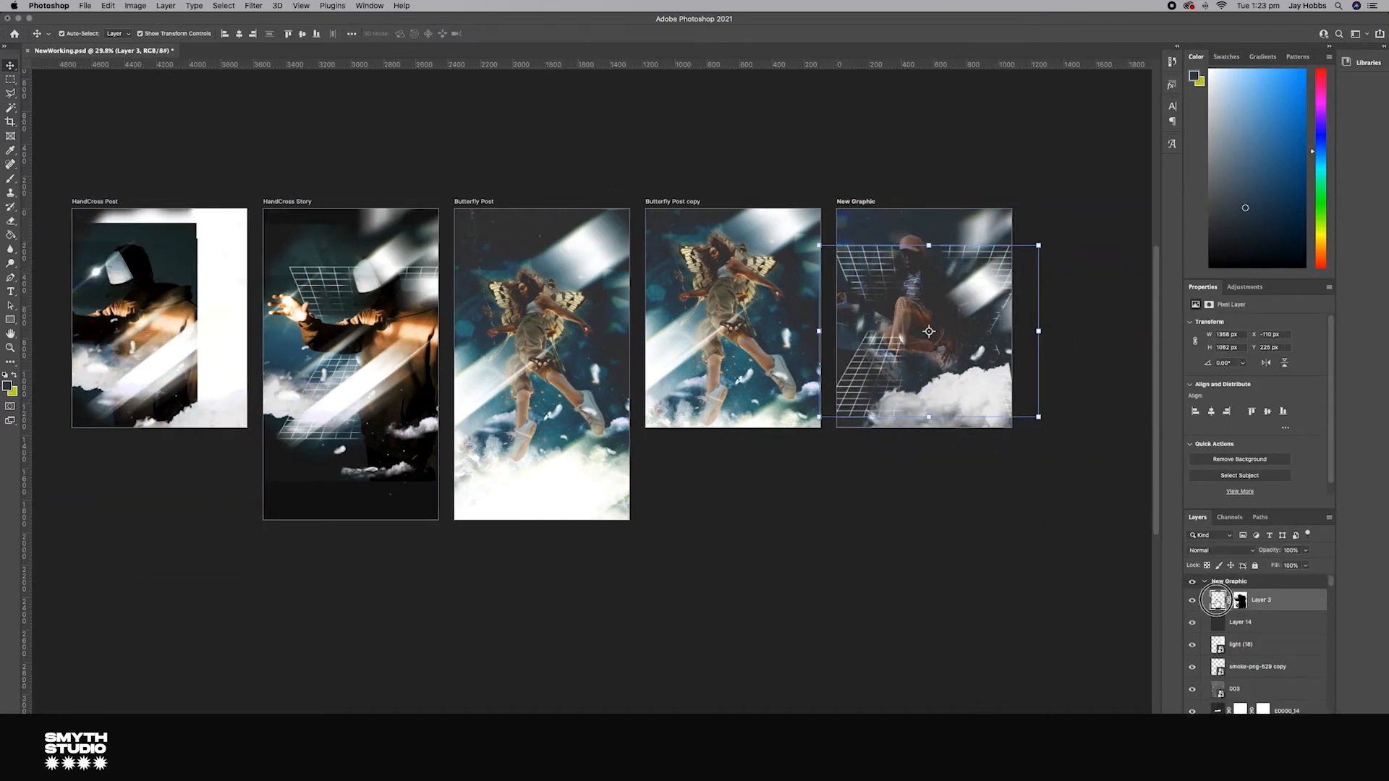
drag(1245, 679, 1245, 680)
click(960, 503)
Step: Paint on the grid layer's mask to hide the grid where it overlaps the man
scroll(960, 502, up, 15)
scroll(960, 503, right, 3)
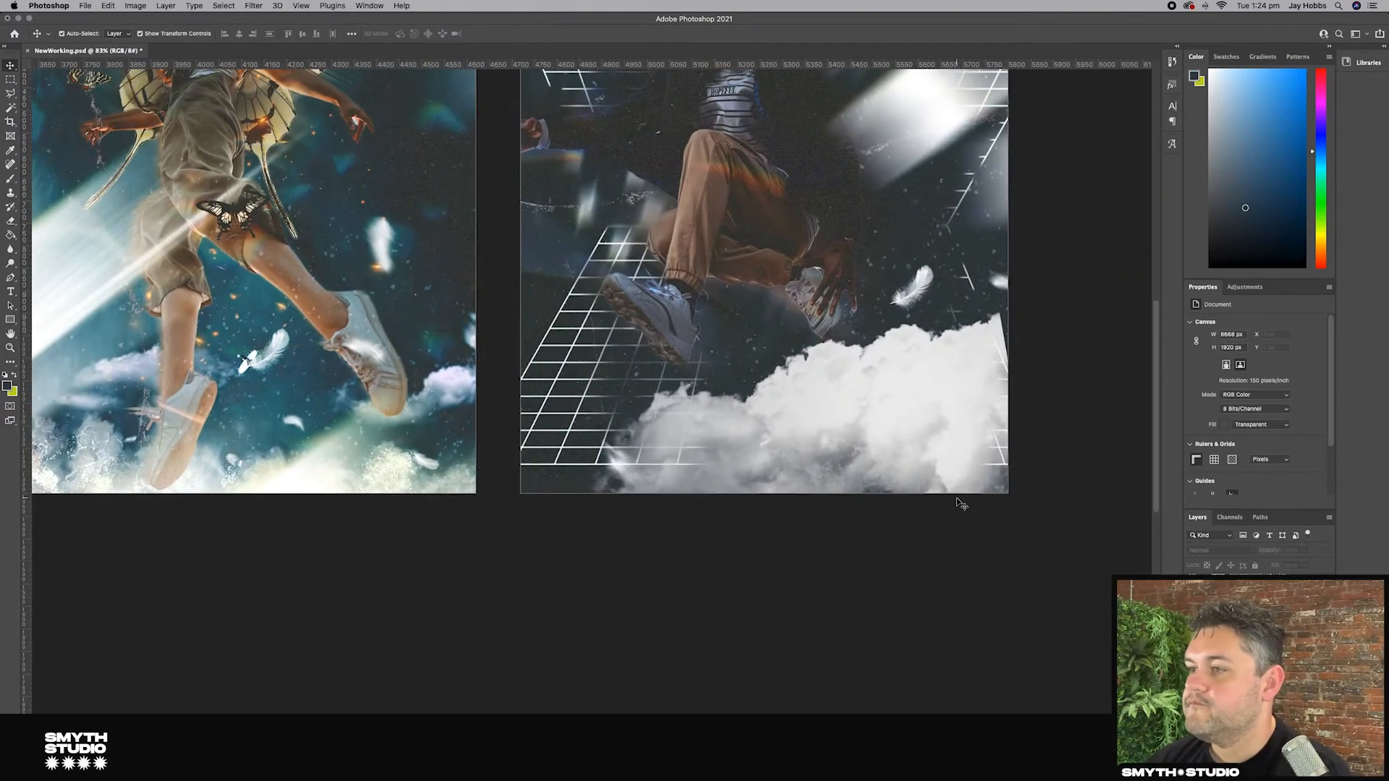
scroll(960, 502, down, 5)
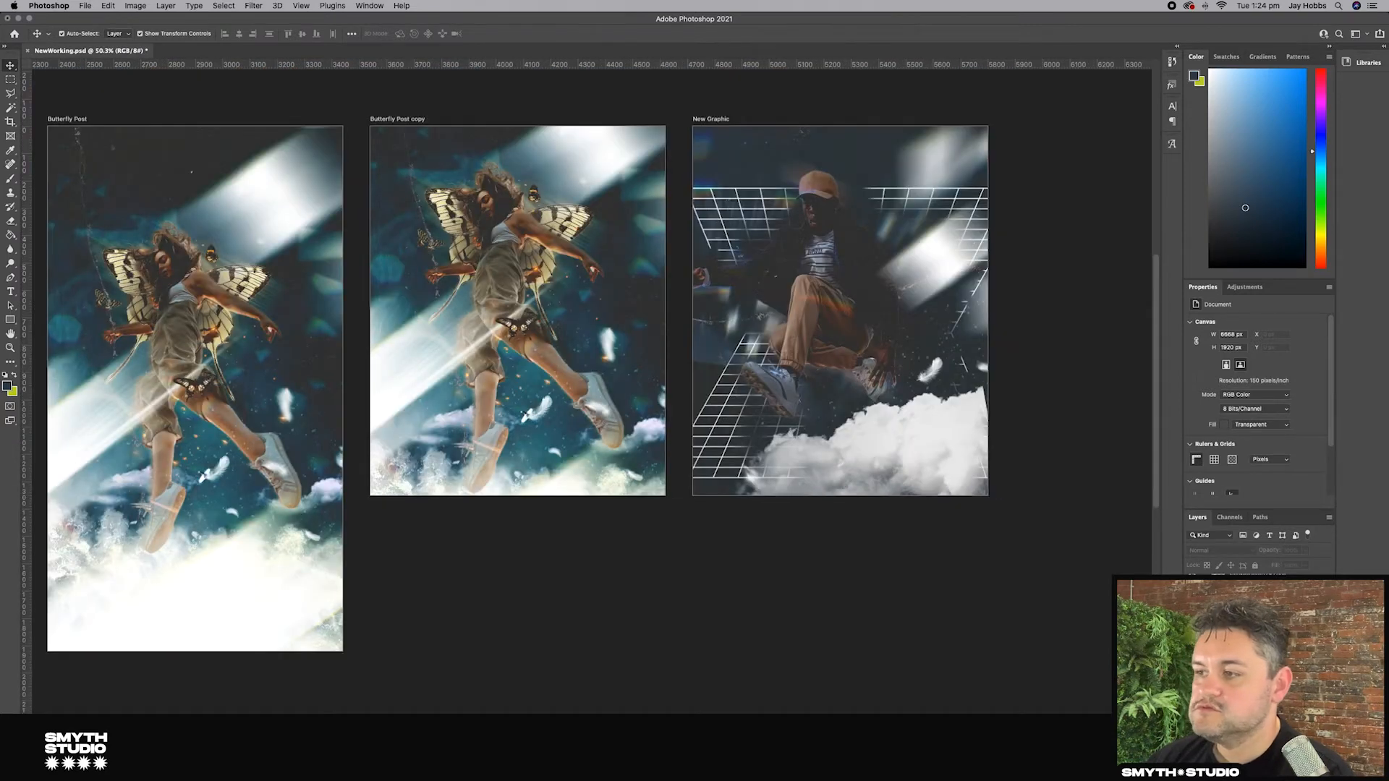
click(736, 402)
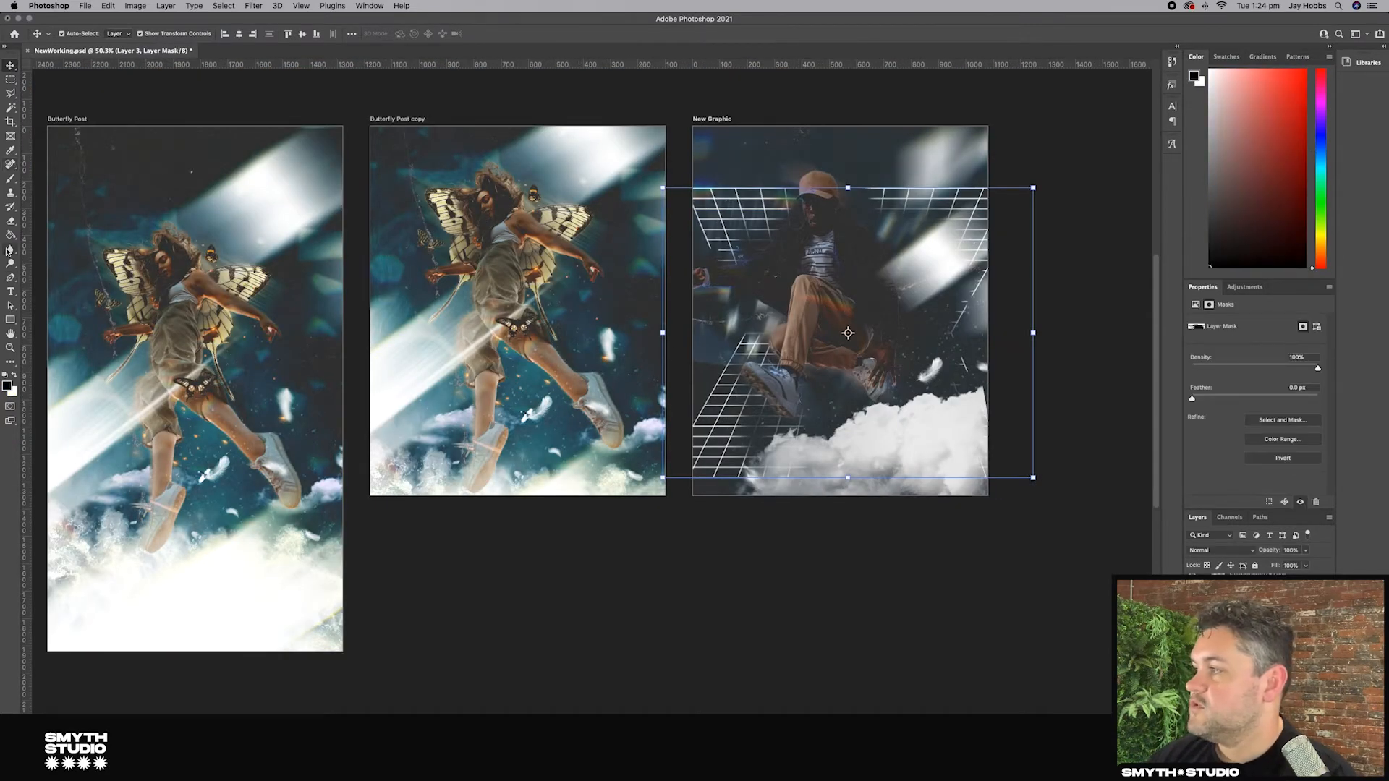
click(11, 221)
mouse_move(938, 329)
mouse_down()
mouse_move(971, 272)
mouse_move(912, 335)
mouse_move(908, 387)
mouse_move(930, 396)
mouse_move(917, 388)
mouse_move(916, 435)
mouse_up()
key(super+z)
drag(966, 290, 909, 343)
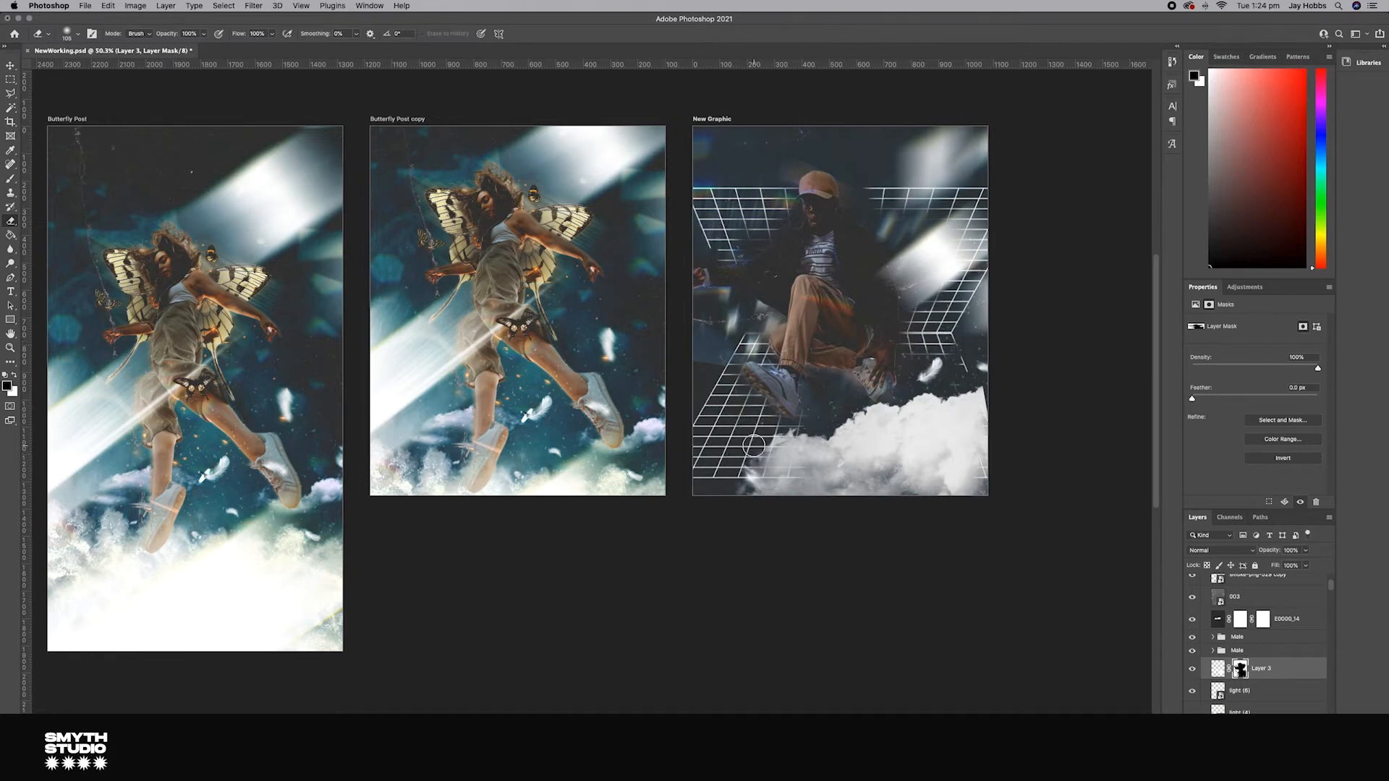
Step: Erase more of the grid around the man's body, undoing the last three strokes
click(10, 180)
click(72, 34)
click(780, 454)
key(e)
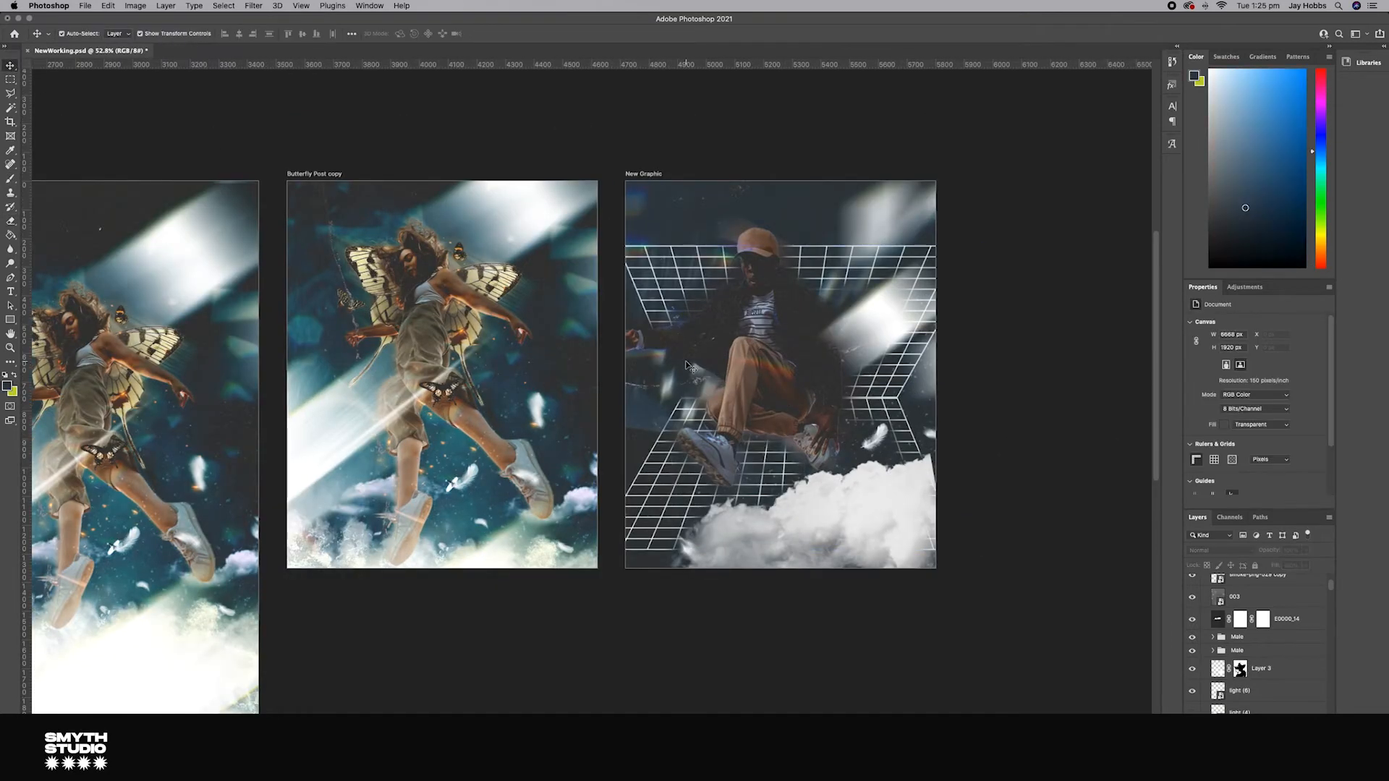
scroll(686, 365, left, 3)
drag(637, 289, 1013, 347)
drag(637, 284, 1013, 326)
drag(634, 283, 1052, 403)
drag(796, 240, 788, 248)
key(super+z)
key(super+z)
key(super+z)
key(super+z)
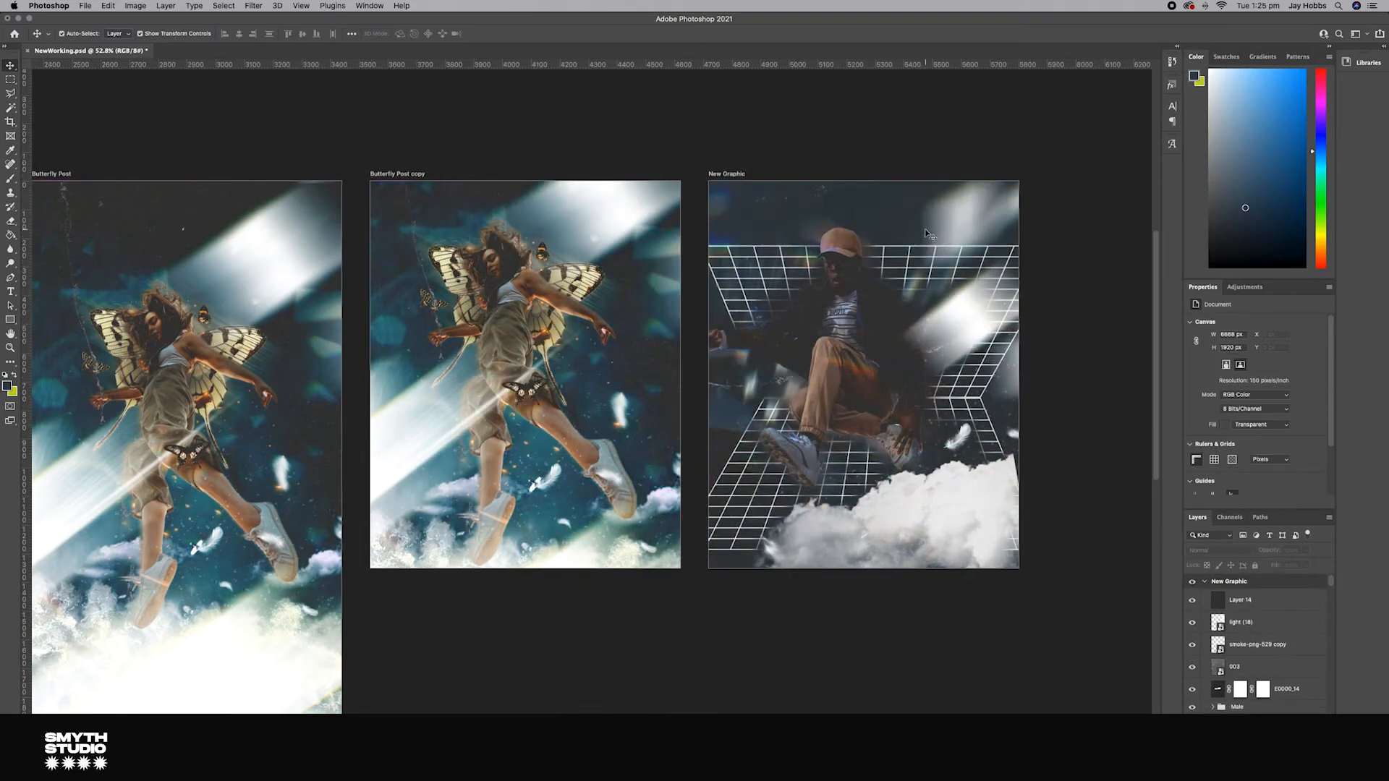
Step: Add a new layer and paint a soft white glow around the man with the Brush tool
click(928, 234)
scroll(1048, 393, down, 3)
scroll(709, 366, up, 2)
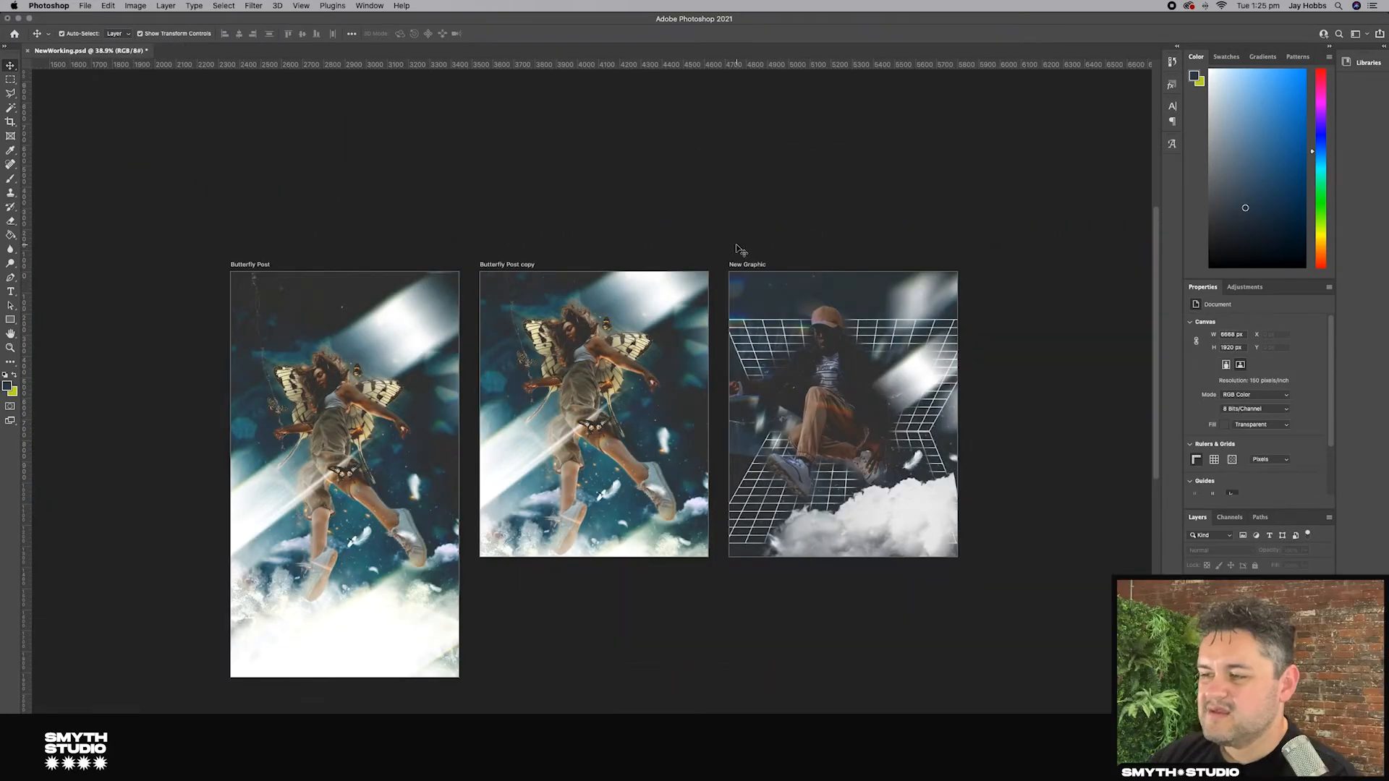
scroll(738, 250, right, 1)
scroll(941, 434, right, 1)
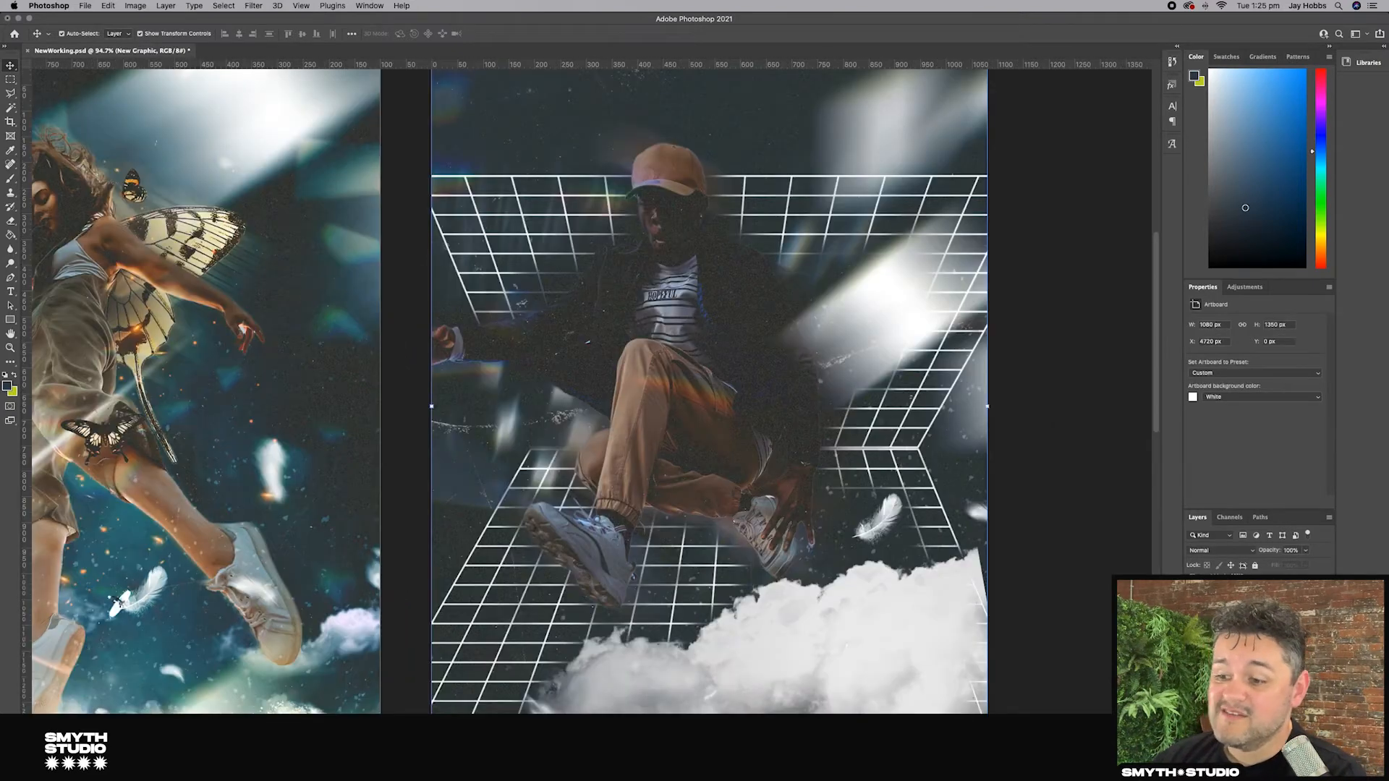
click(1252, 643)
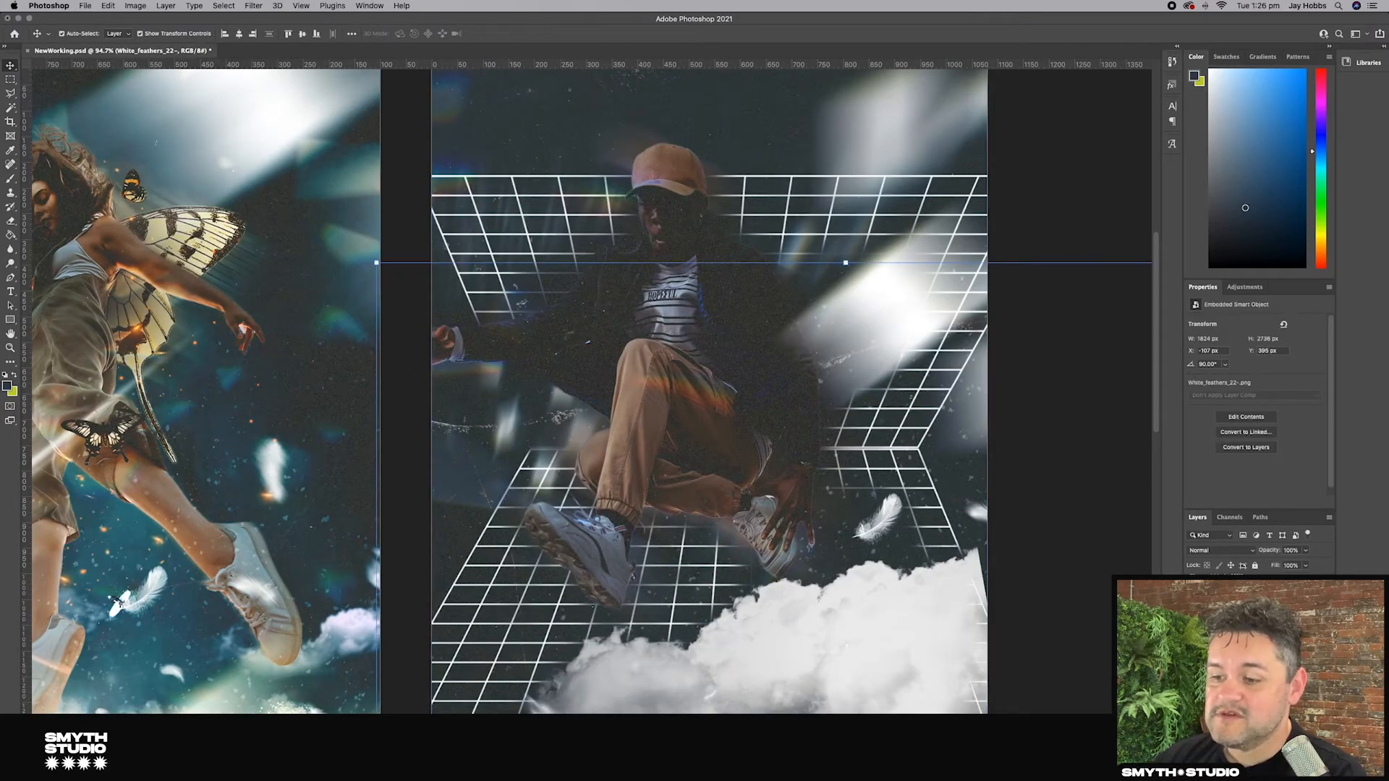
click(1250, 635)
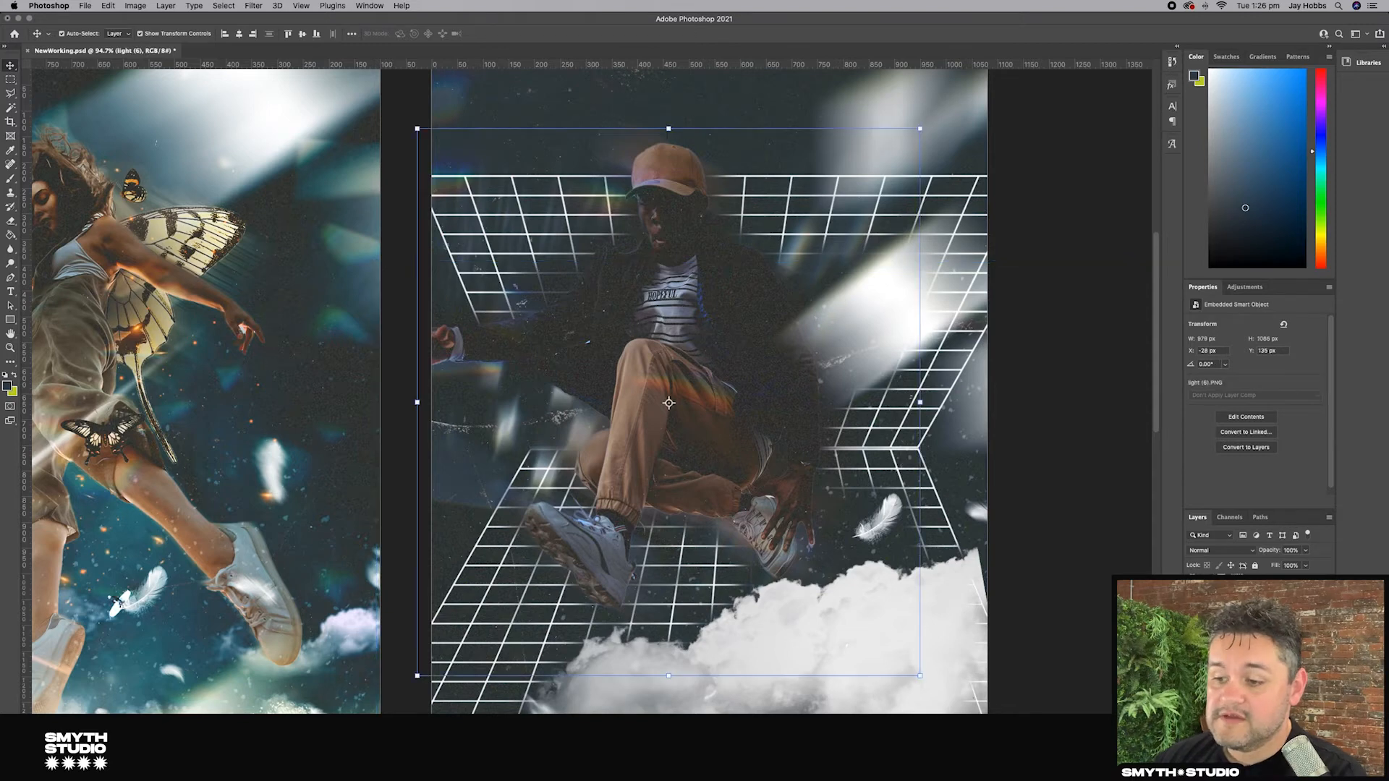
click(1294, 721)
click(11, 179)
click(7, 386)
click(275, 518)
click(556, 501)
mouse_move(628, 190)
mouse_down()
mouse_move(545, 333)
mouse_move(509, 337)
mouse_up()
mouse_move(713, 252)
mouse_down()
mouse_move(764, 316)
mouse_move(798, 514)
mouse_up()
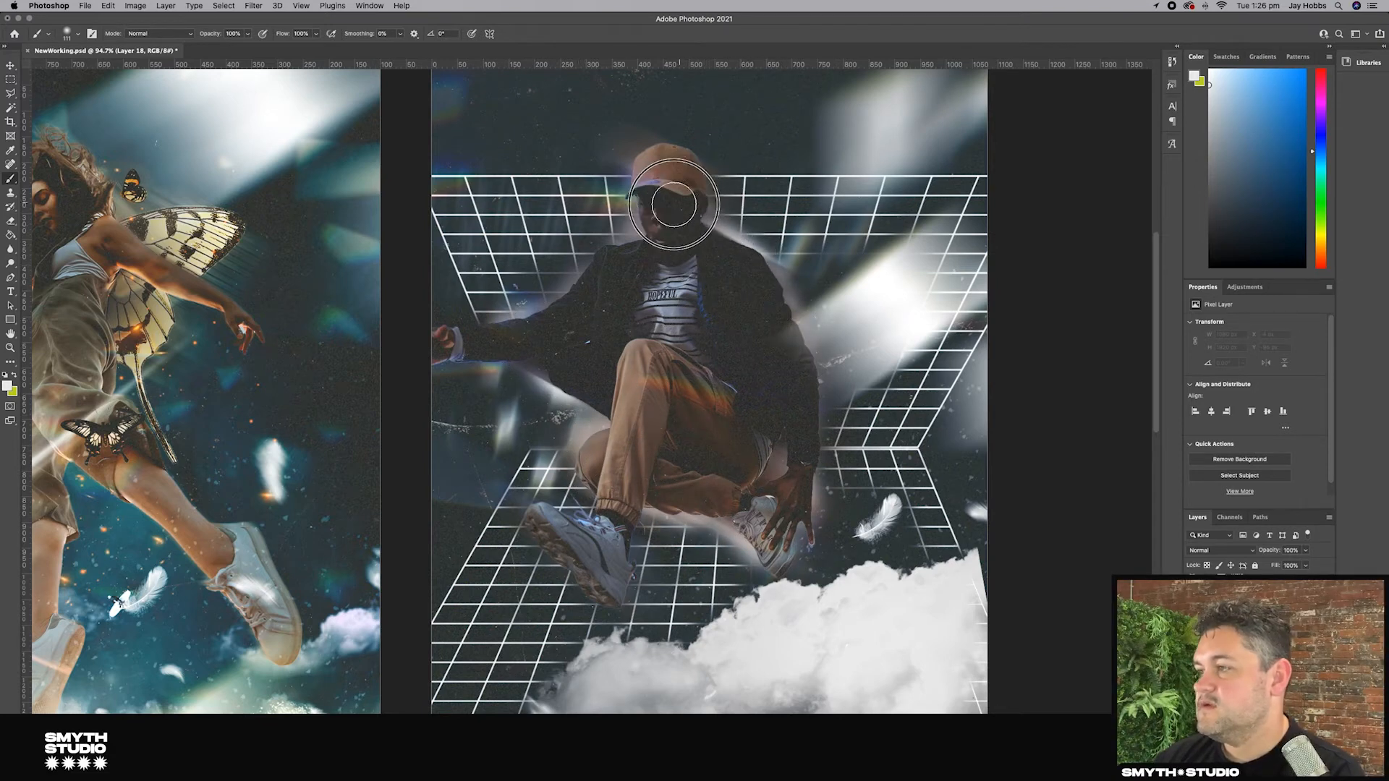
Step: Reapply the Motion Blur filter to the glow layer
click(11, 65)
click(254, 6)
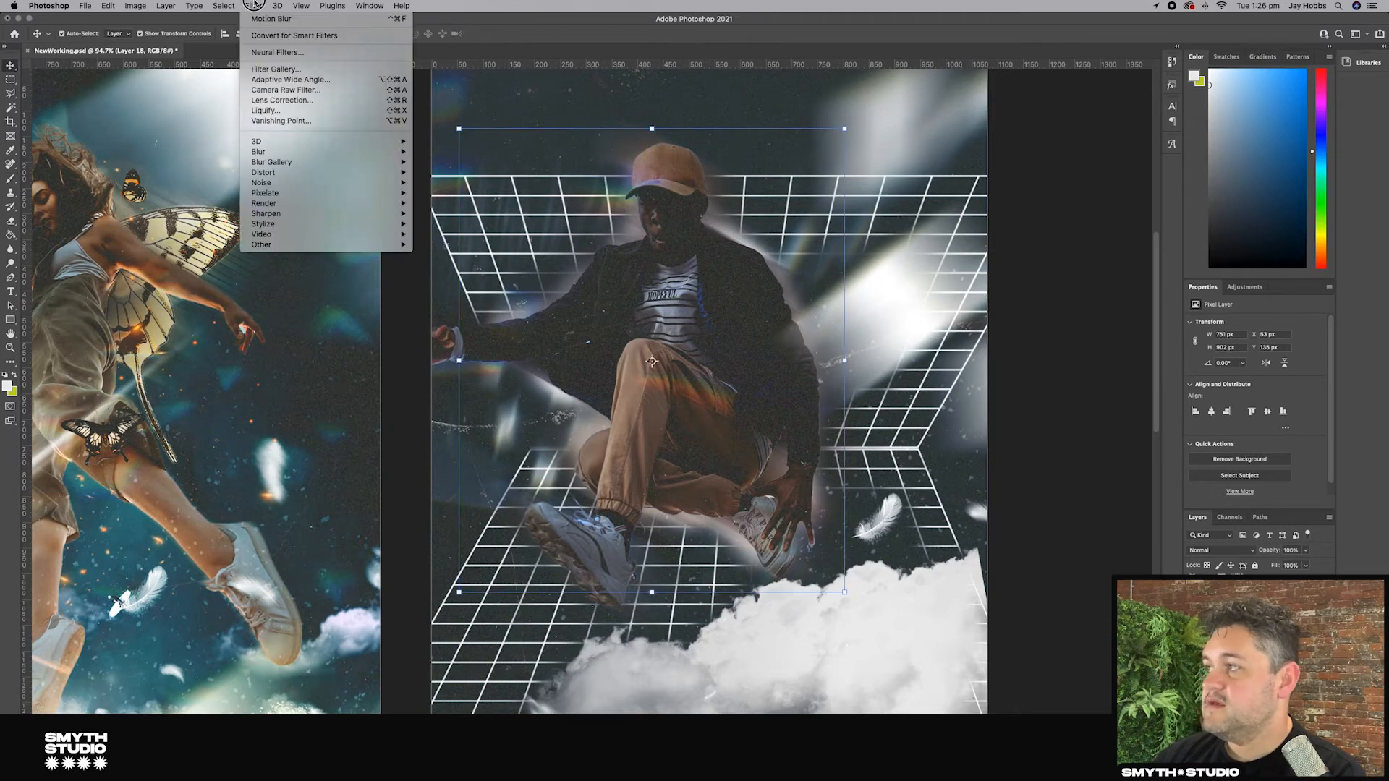
click(266, 18)
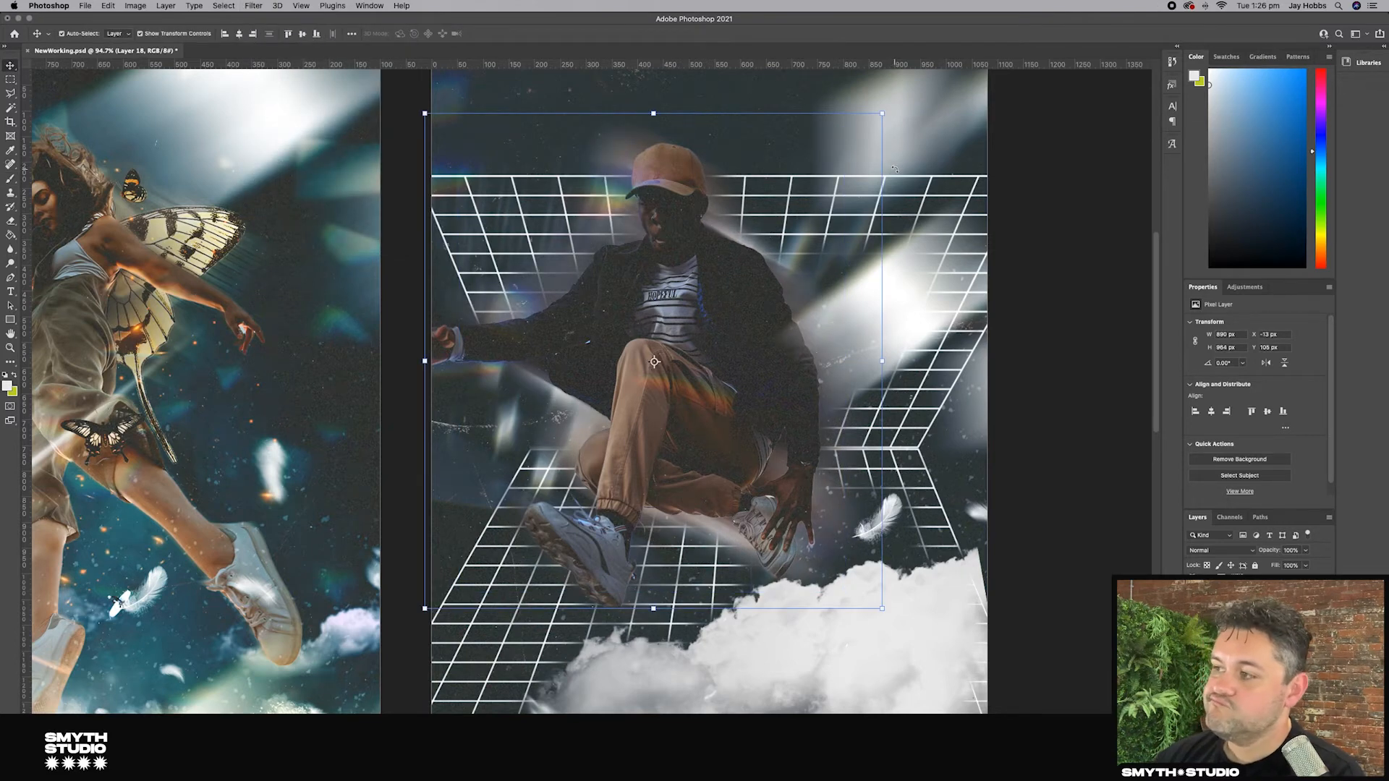
Step: Duplicate the New Graphic artboard to create a New Graphic copy artboard beside it
click(1025, 296)
scroll(980, 296, down, 5)
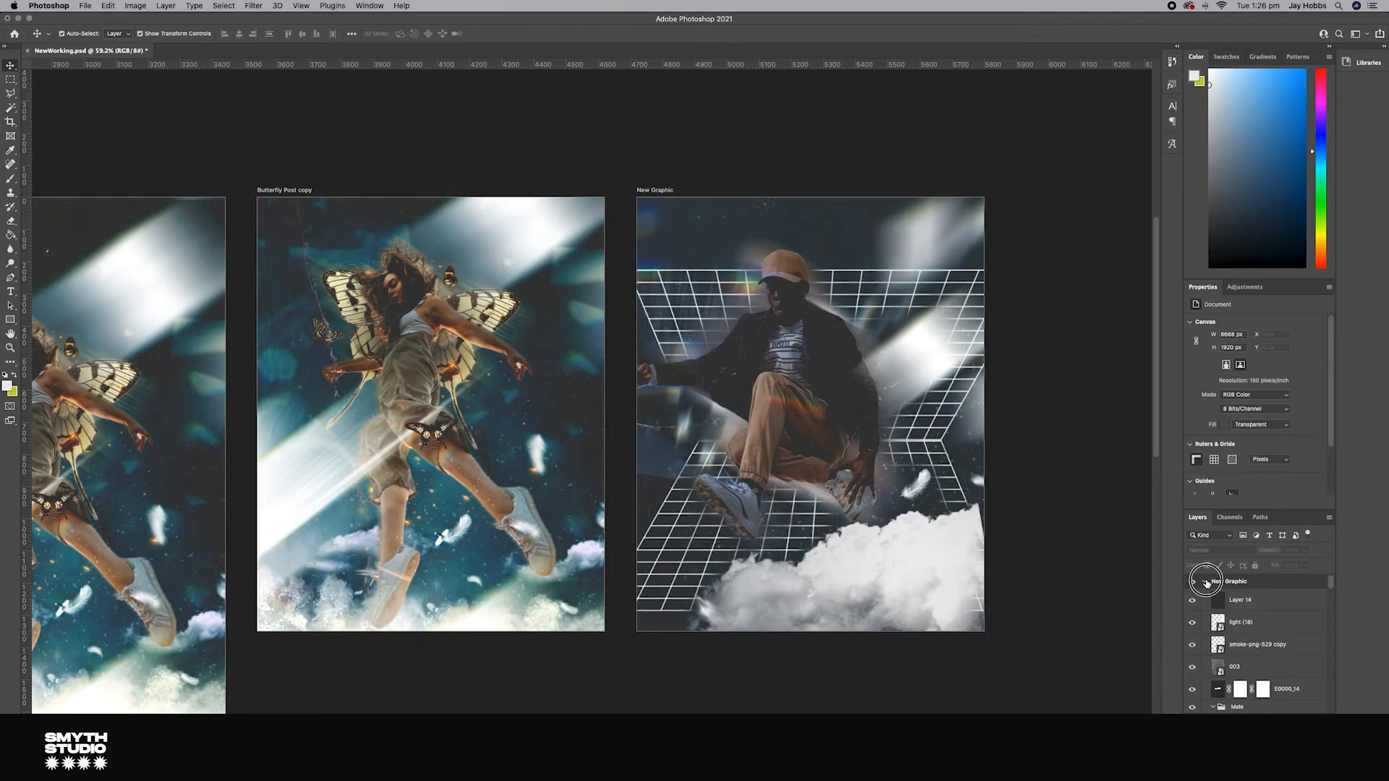
click(1204, 581)
click(1233, 584)
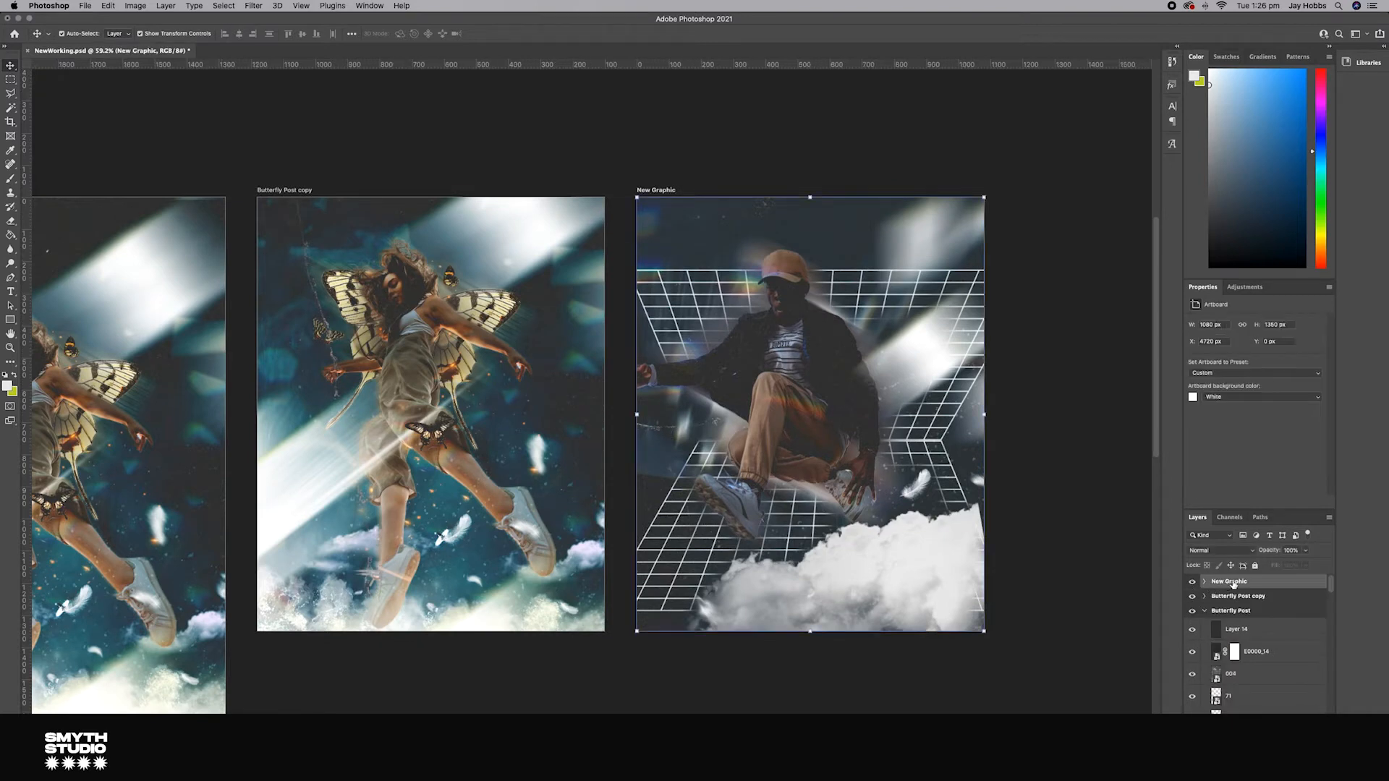
drag(1234, 583, 1307, 731)
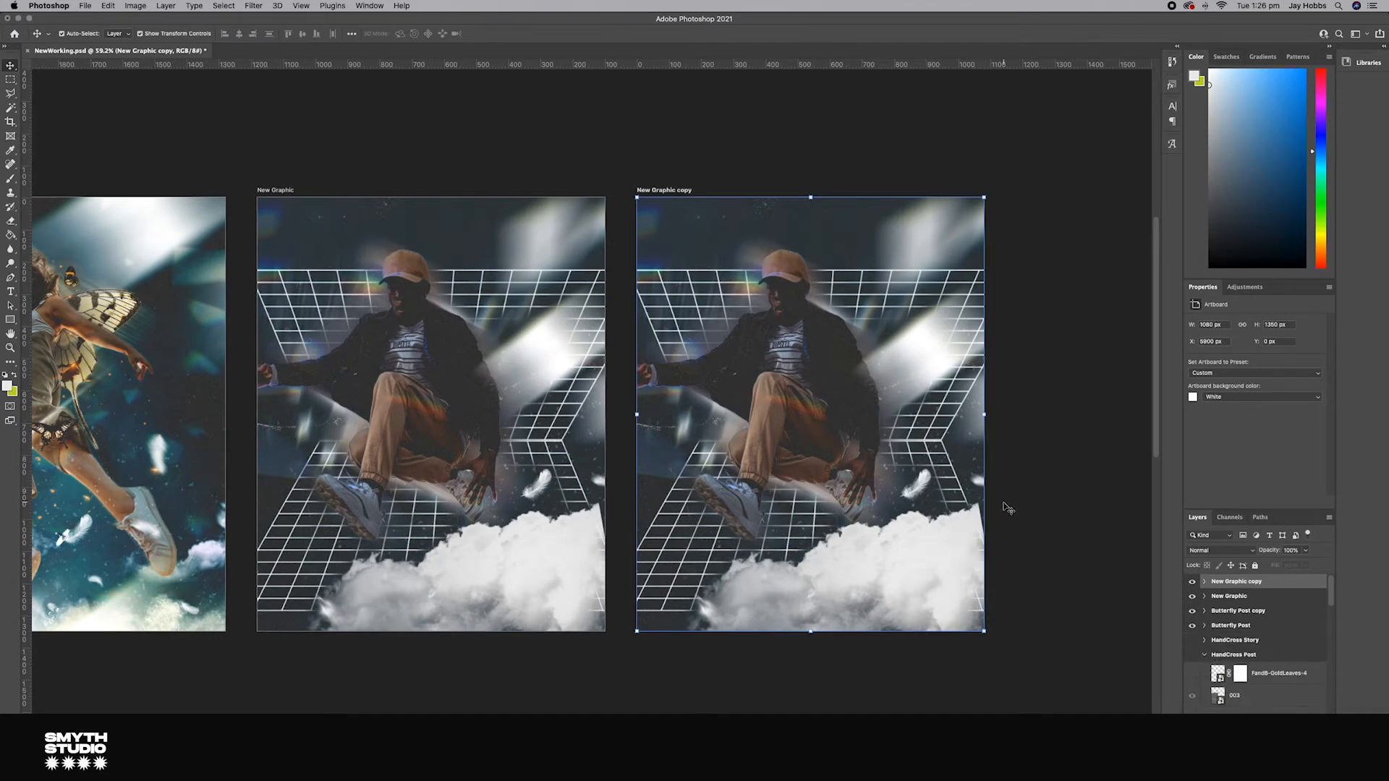
Step: Delete the Man group from the New Graphic copy artboard
scroll(1008, 507, right, 5)
click(1205, 656)
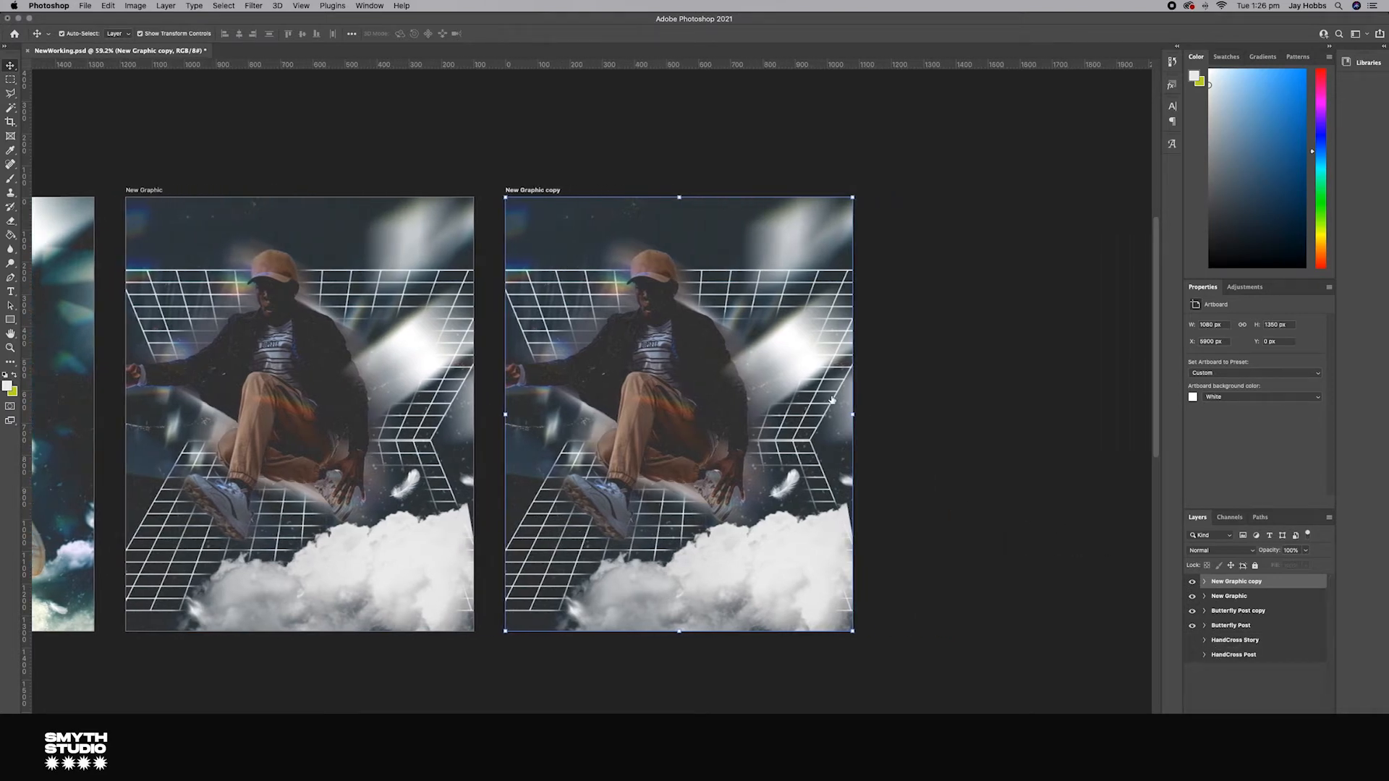
click(1205, 587)
scroll(1248, 598, down, 3)
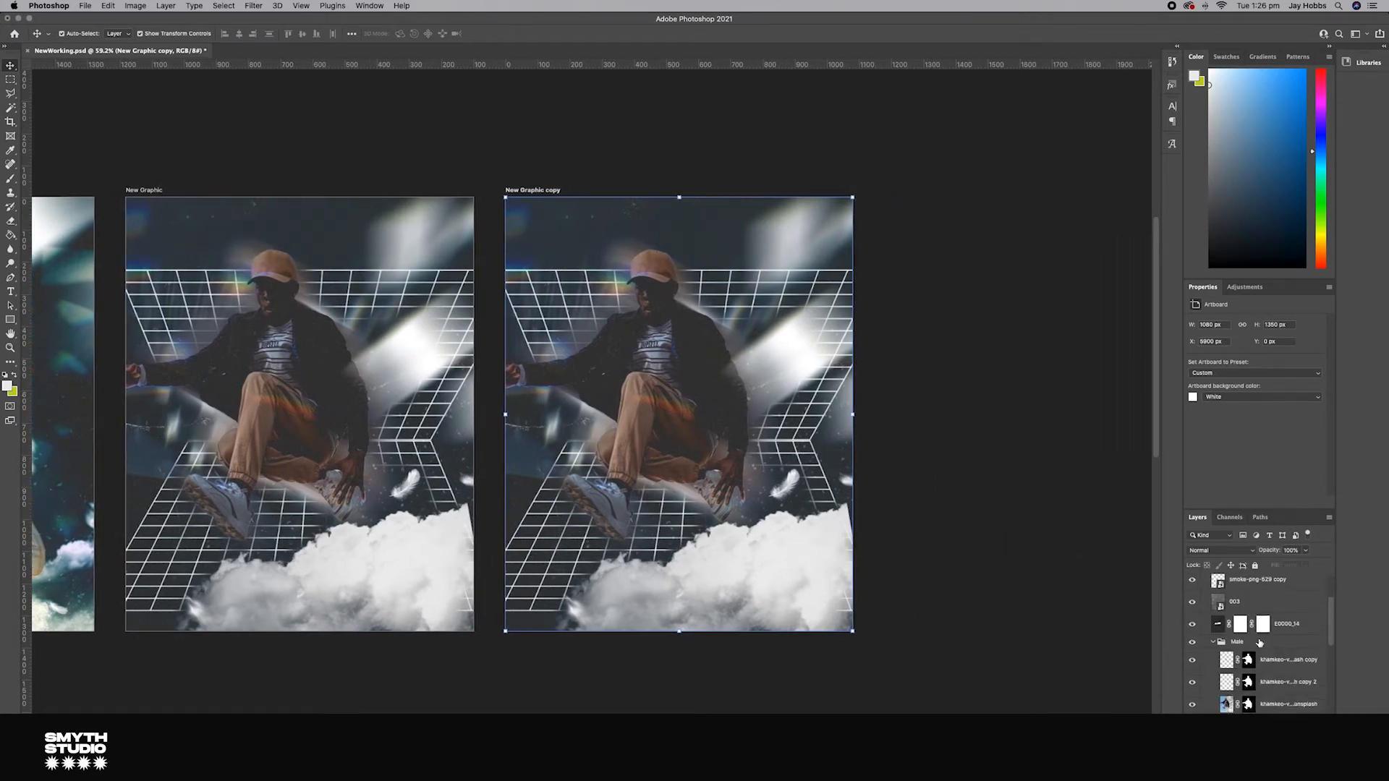
click(1248, 589)
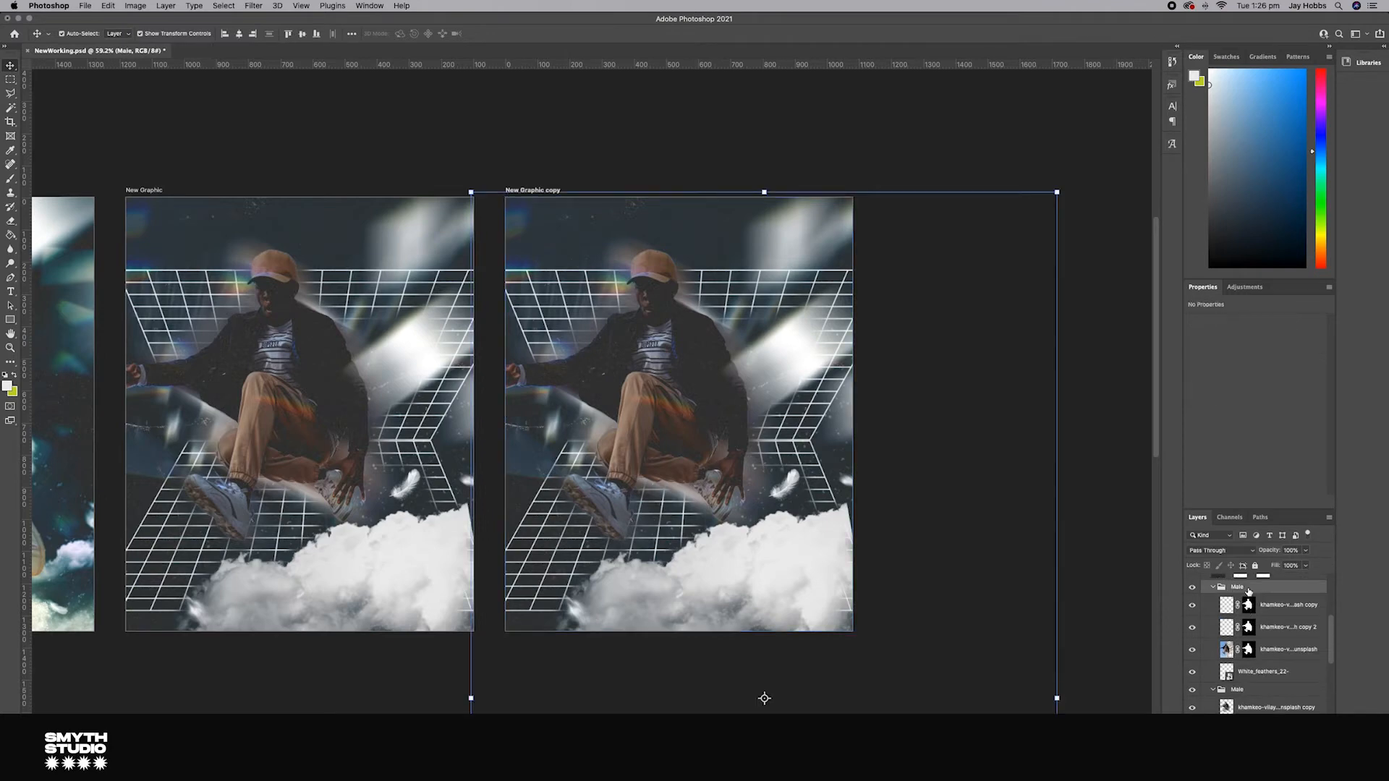
key(Delete)
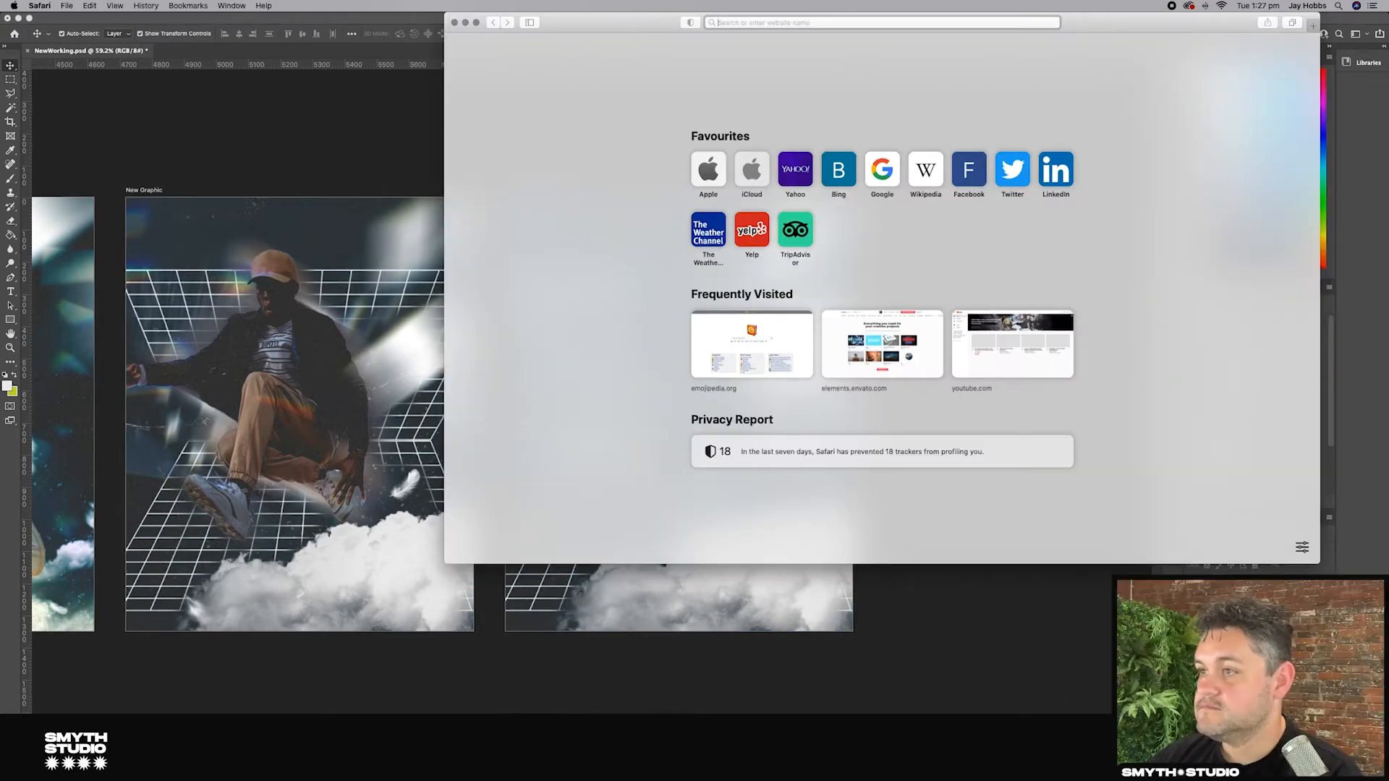
Step: Bring in a photo of a man jumping on a bridge and mask out its background using the subject selection
click(795, 752)
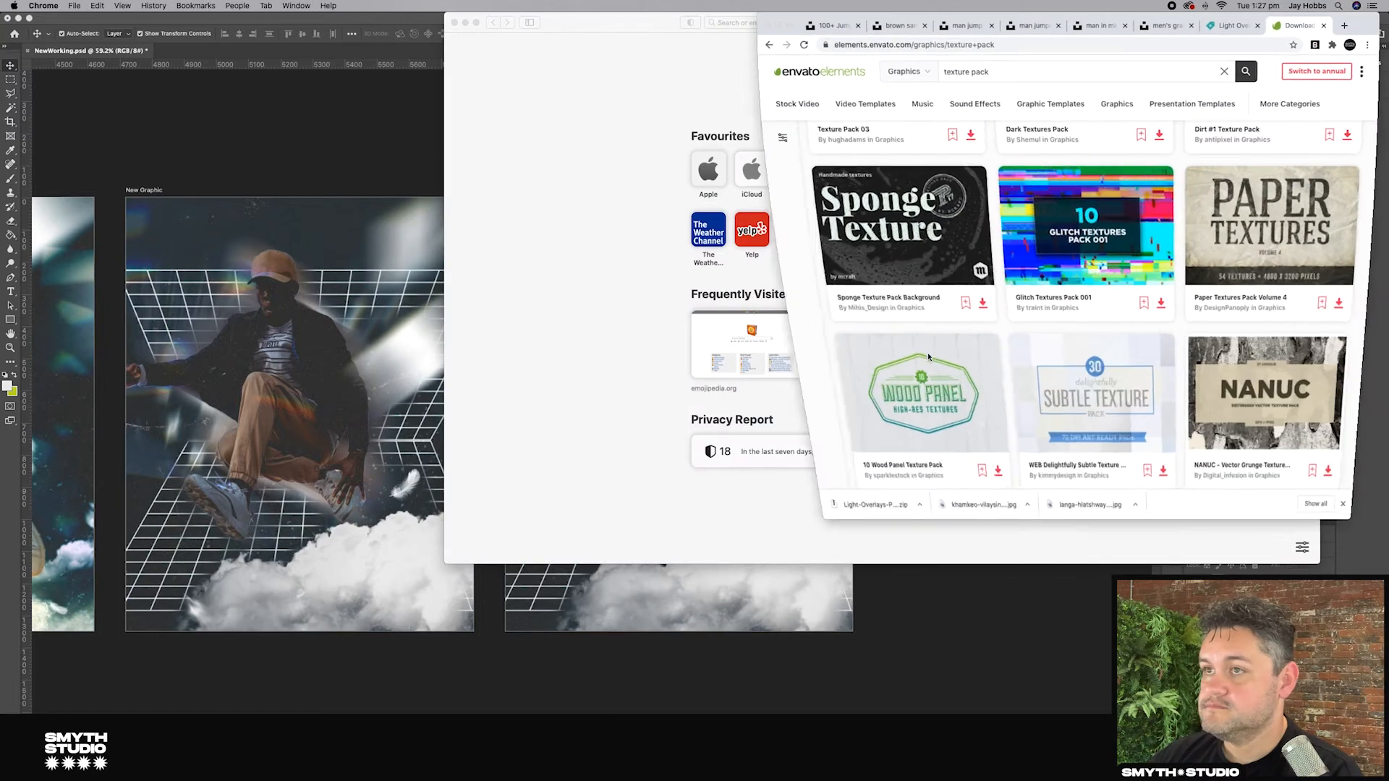
click(1158, 28)
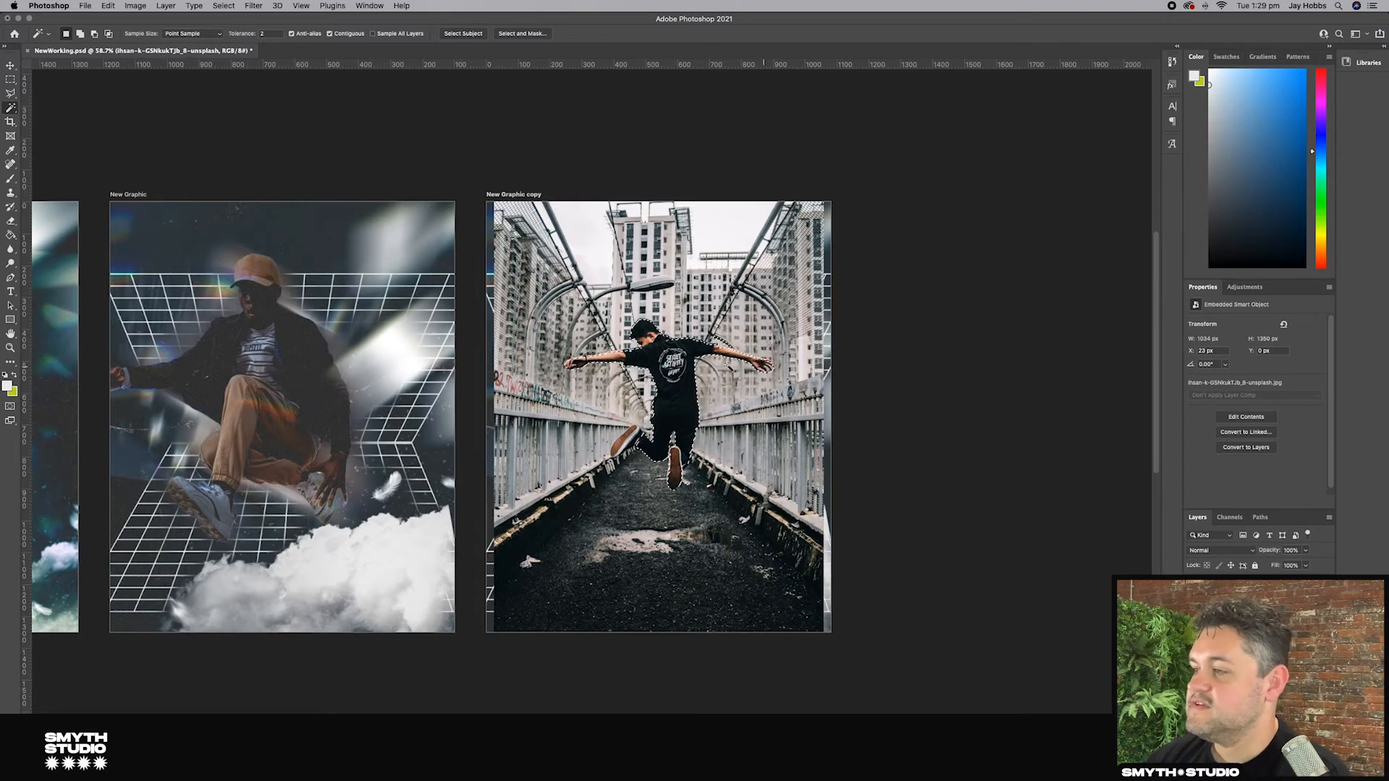
scroll(702, 364, up, 5)
scroll(701, 365, down, 5)
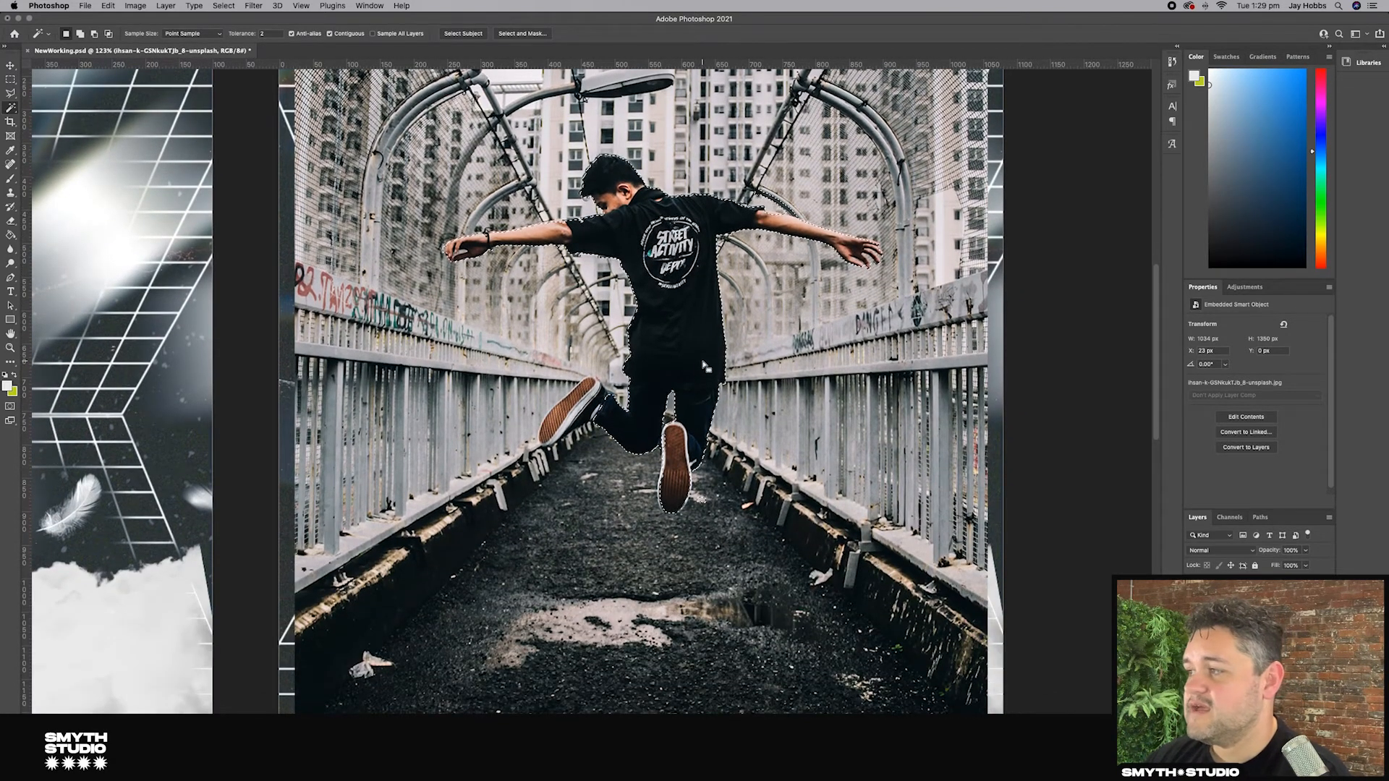
scroll(703, 363, up, 2)
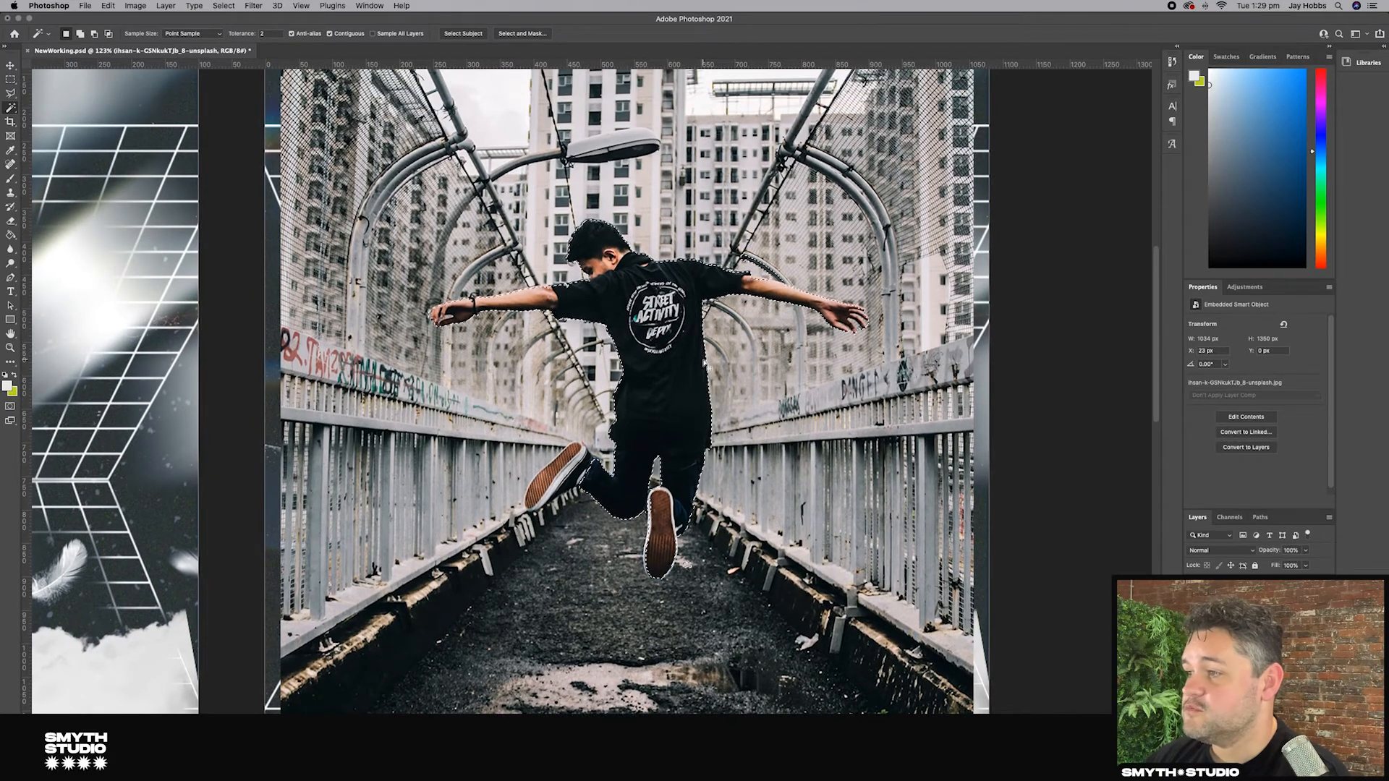
scroll(703, 361, down, 1)
scroll(703, 362, down, 3)
scroll(703, 362, left, 2)
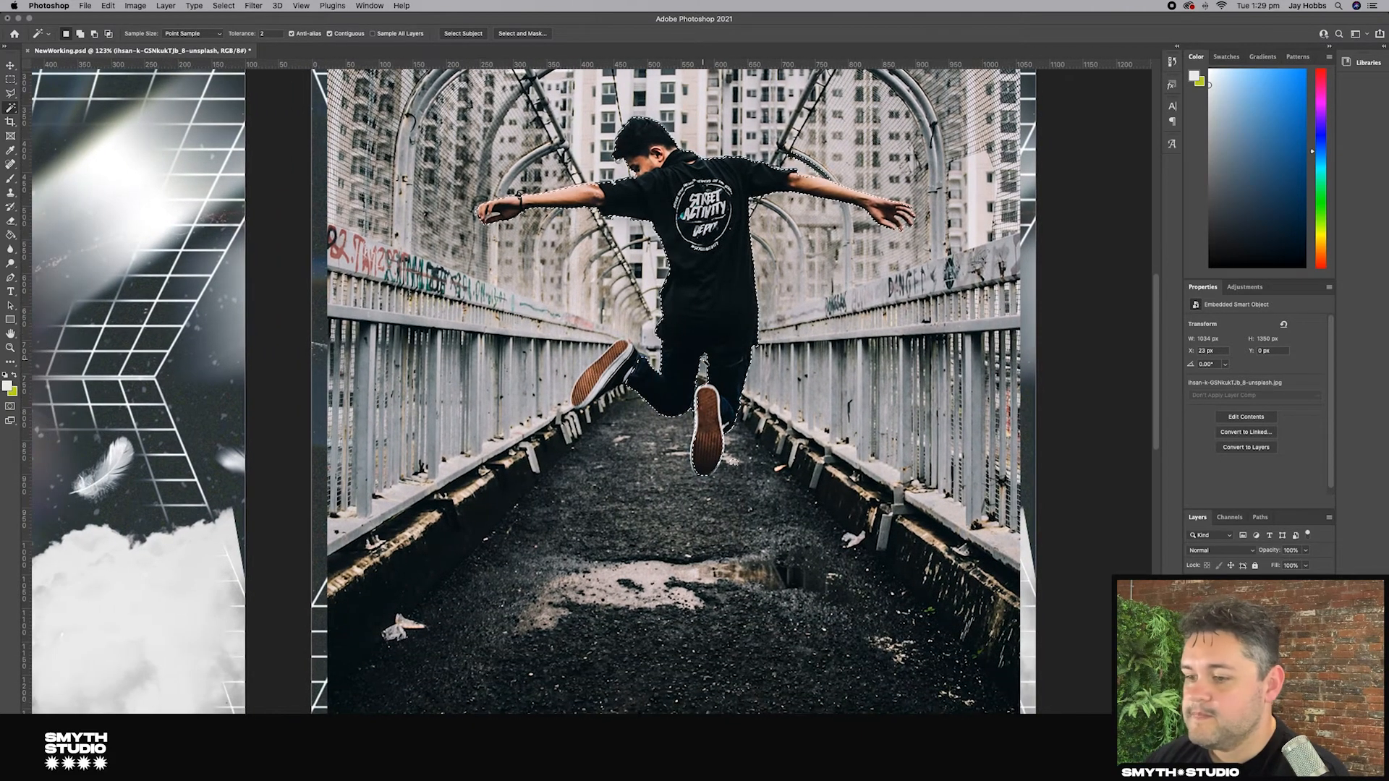
click(1254, 774)
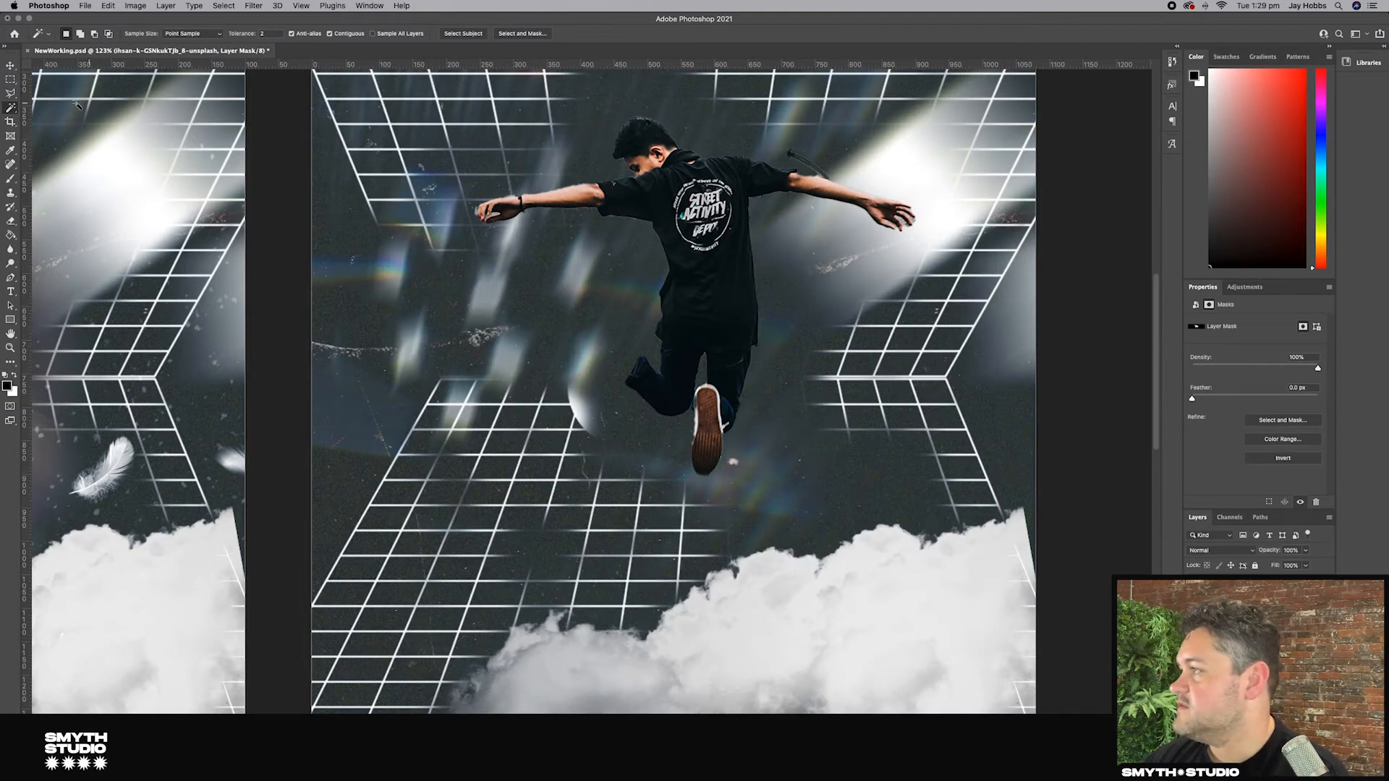
Step: Paint on the new man's layer mask with a brush to clean up edges around his body
click(10, 180)
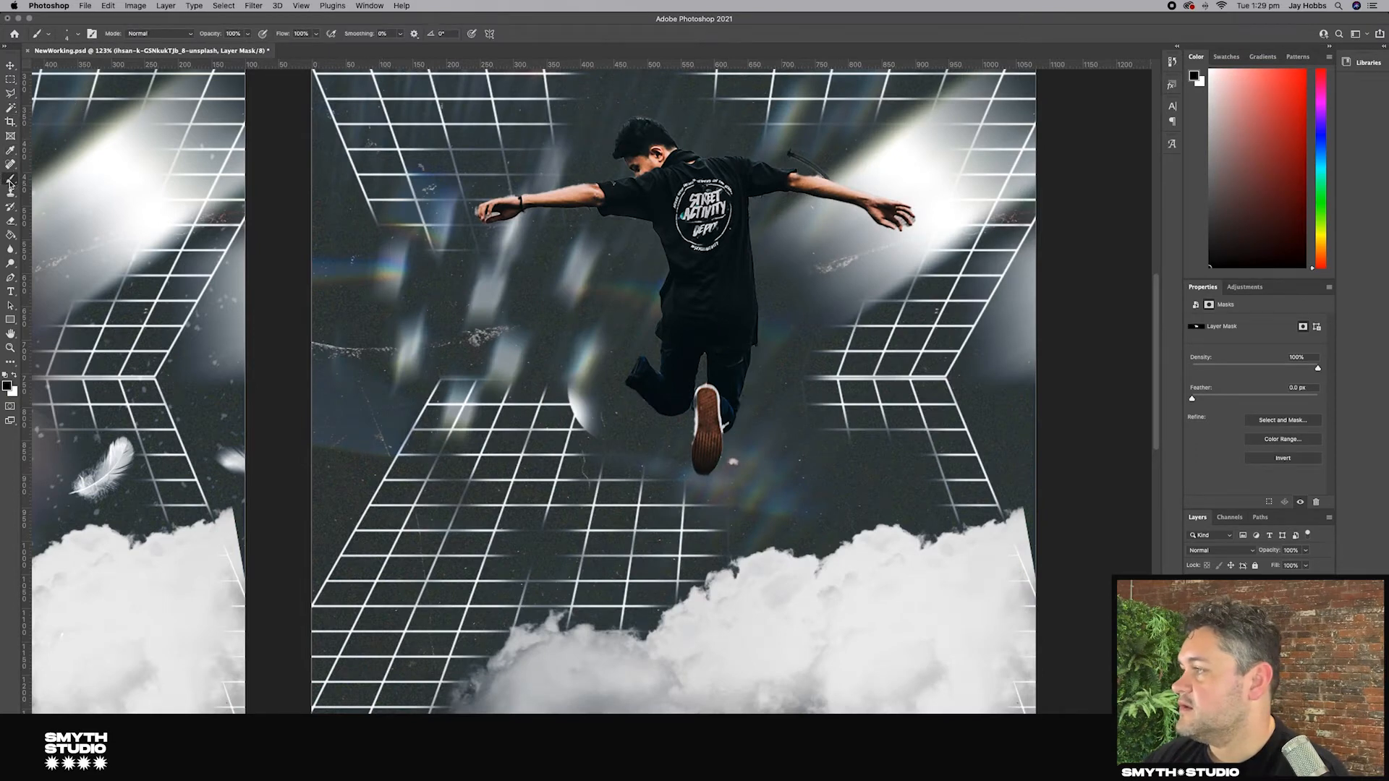
click(11, 222)
click(78, 34)
scroll(662, 371, up, 10)
mouse_move(615, 351)
mouse_down()
mouse_move(635, 314)
mouse_move(624, 399)
mouse_move(506, 442)
mouse_move(630, 312)
mouse_move(579, 293)
mouse_move(510, 463)
mouse_move(456, 460)
mouse_up()
key(b)
key(e)
mouse_move(802, 466)
mouse_down()
mouse_move(807, 441)
mouse_move(796, 631)
mouse_up()
Step: Zoom in and refine the mask edges around the man's outstretched arm and hand
scroll(752, 539, up, 15)
scroll(732, 537, down, 8)
scroll(732, 537, right, 4)
key(b)
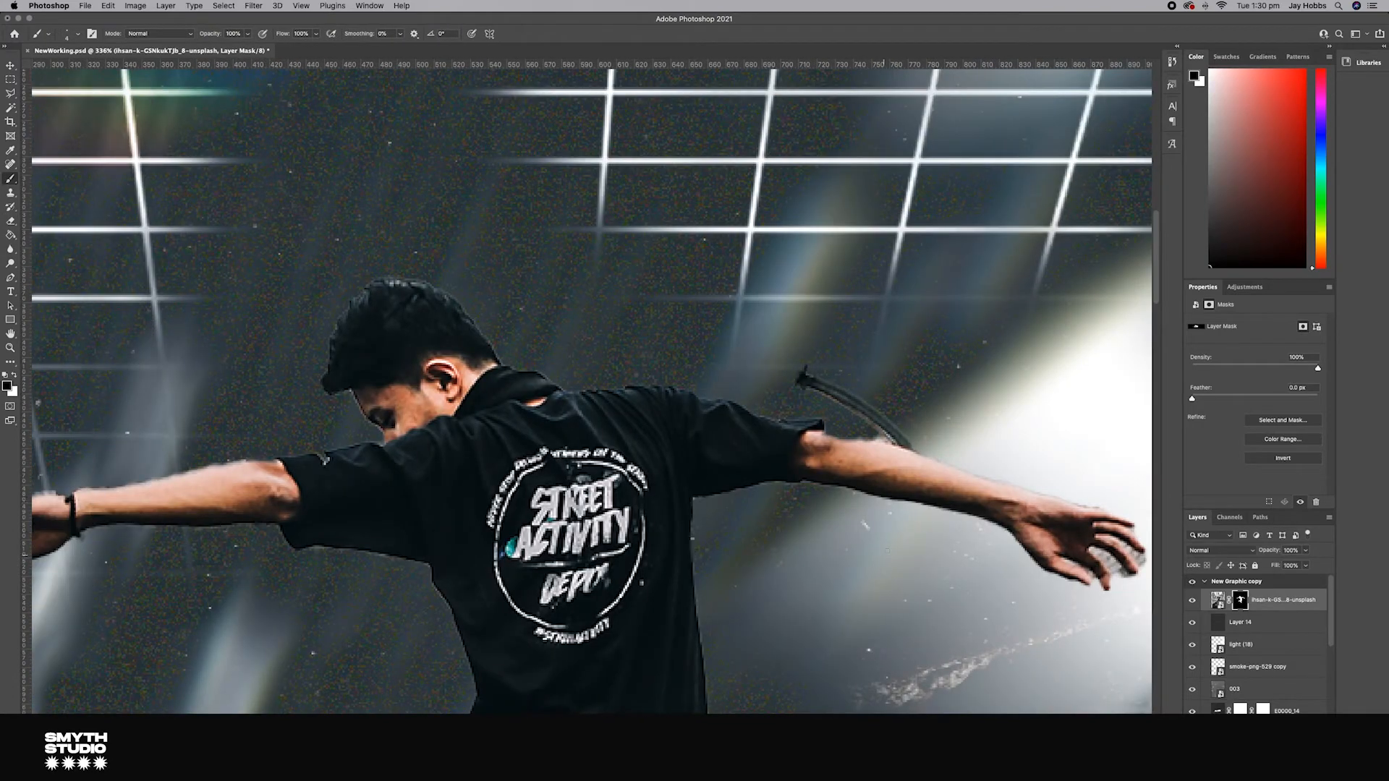
scroll(881, 536, down, 3)
scroll(1098, 565, right, 5)
drag(500, 412, 567, 446)
scroll(567, 447, up, 3)
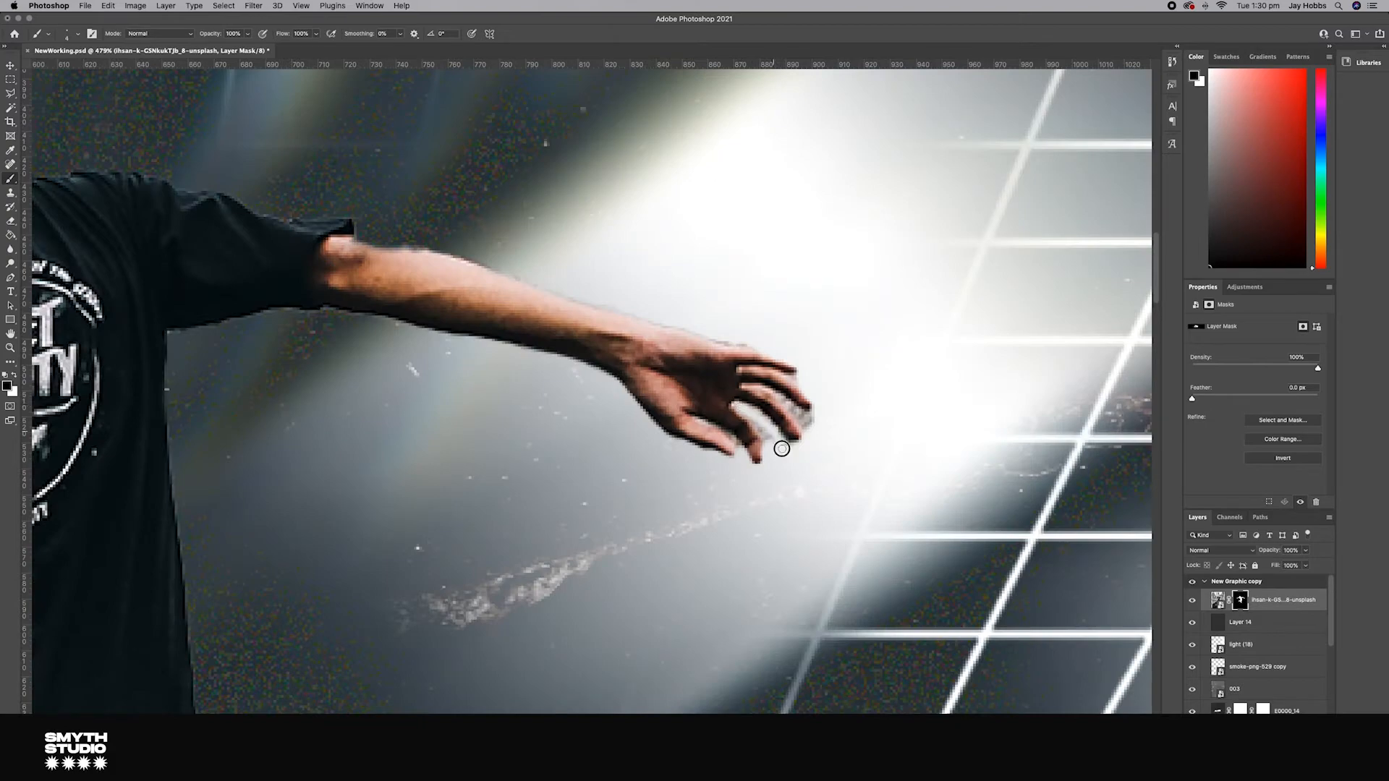
scroll(723, 405, left, 15)
drag(231, 370, 231, 398)
drag(317, 395, 272, 409)
scroll(481, 414, down, 1)
scroll(483, 415, right, 10)
scroll(484, 415, up, 2)
Step: Rasterize the man's smart object layer
key(v)
right_click(1219, 602)
click(1220, 601)
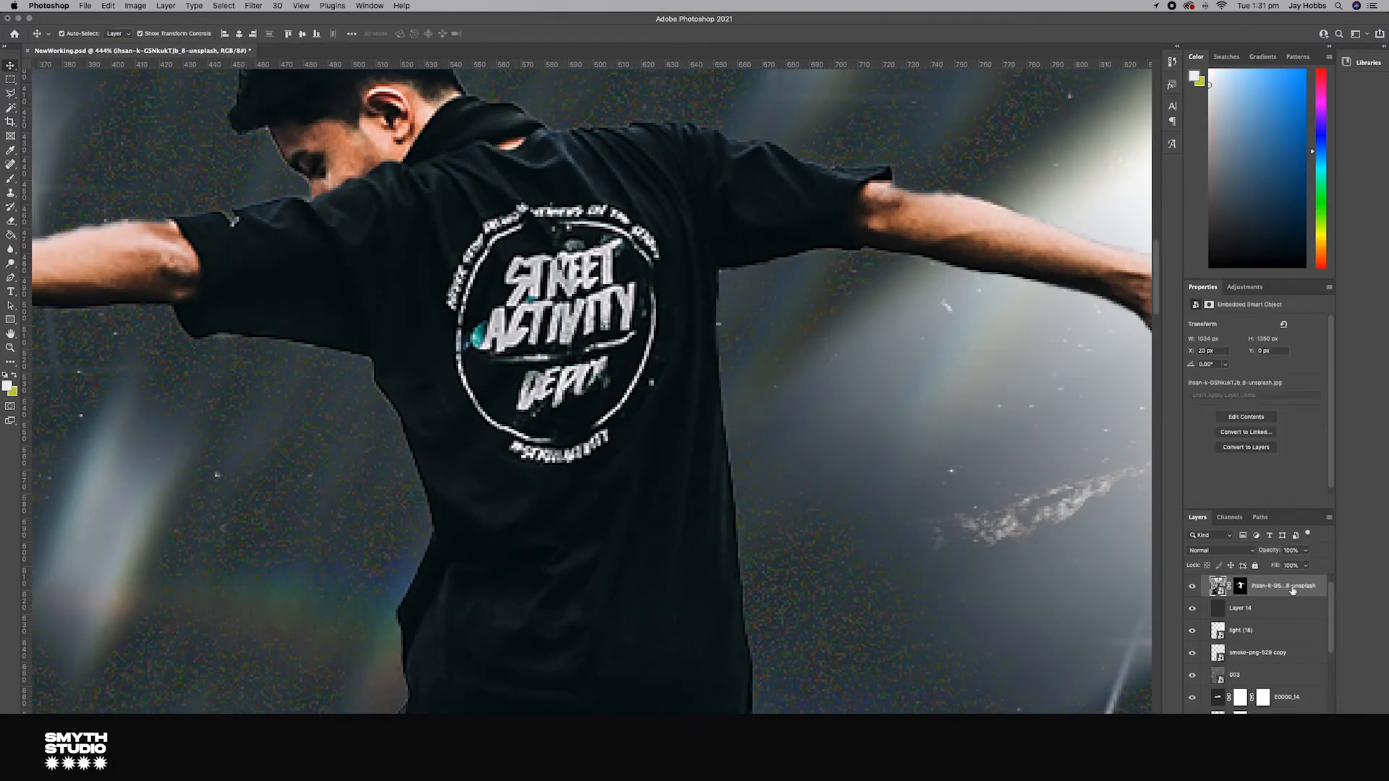
right_click(1293, 594)
click(1200, 453)
Step: Select the logo on the man's shirt with the Polygonal Lasso and remove it using Content-Aware Fill
click(10, 93)
click(441, 290)
click(456, 406)
click(500, 454)
click(531, 472)
click(631, 466)
click(673, 356)
click(677, 273)
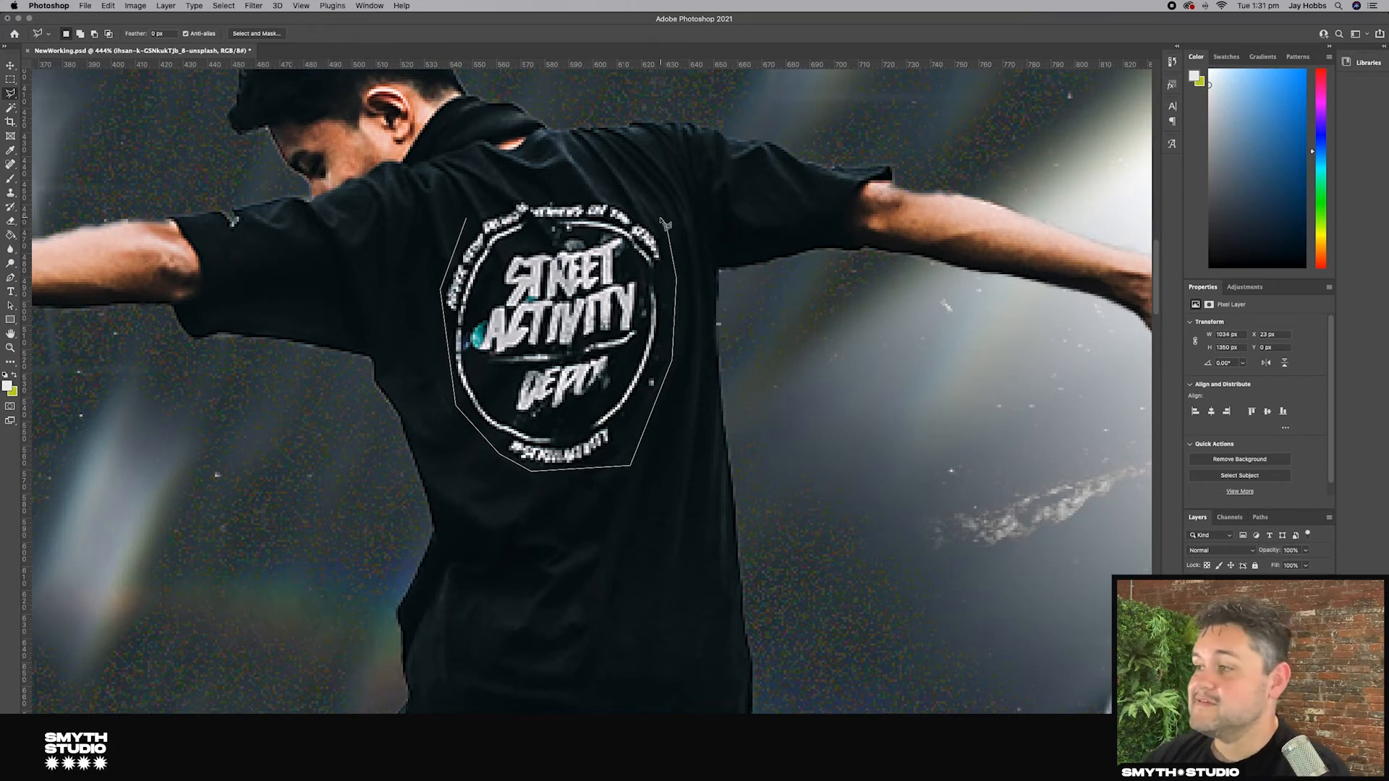
click(662, 210)
click(594, 194)
click(512, 196)
click(466, 219)
click(107, 6)
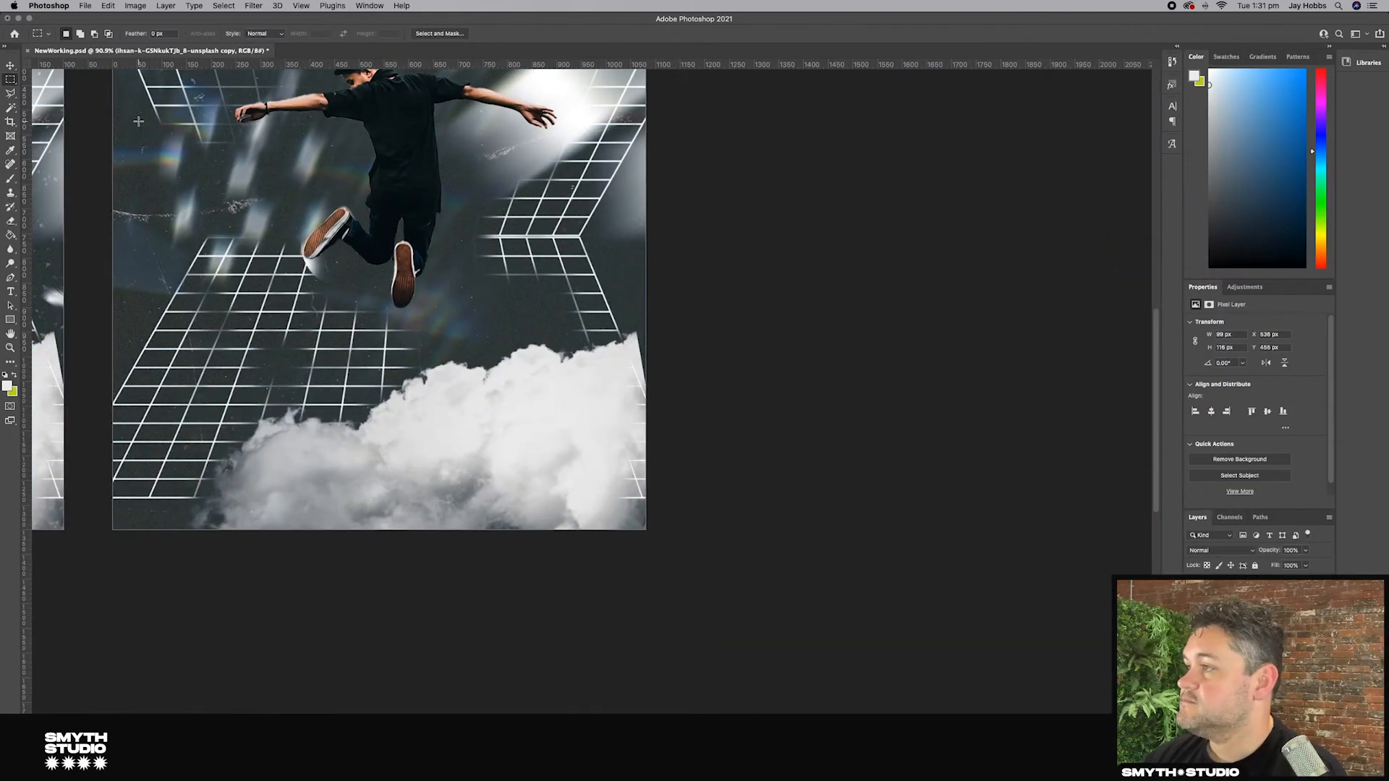
scroll(139, 121, up, 4)
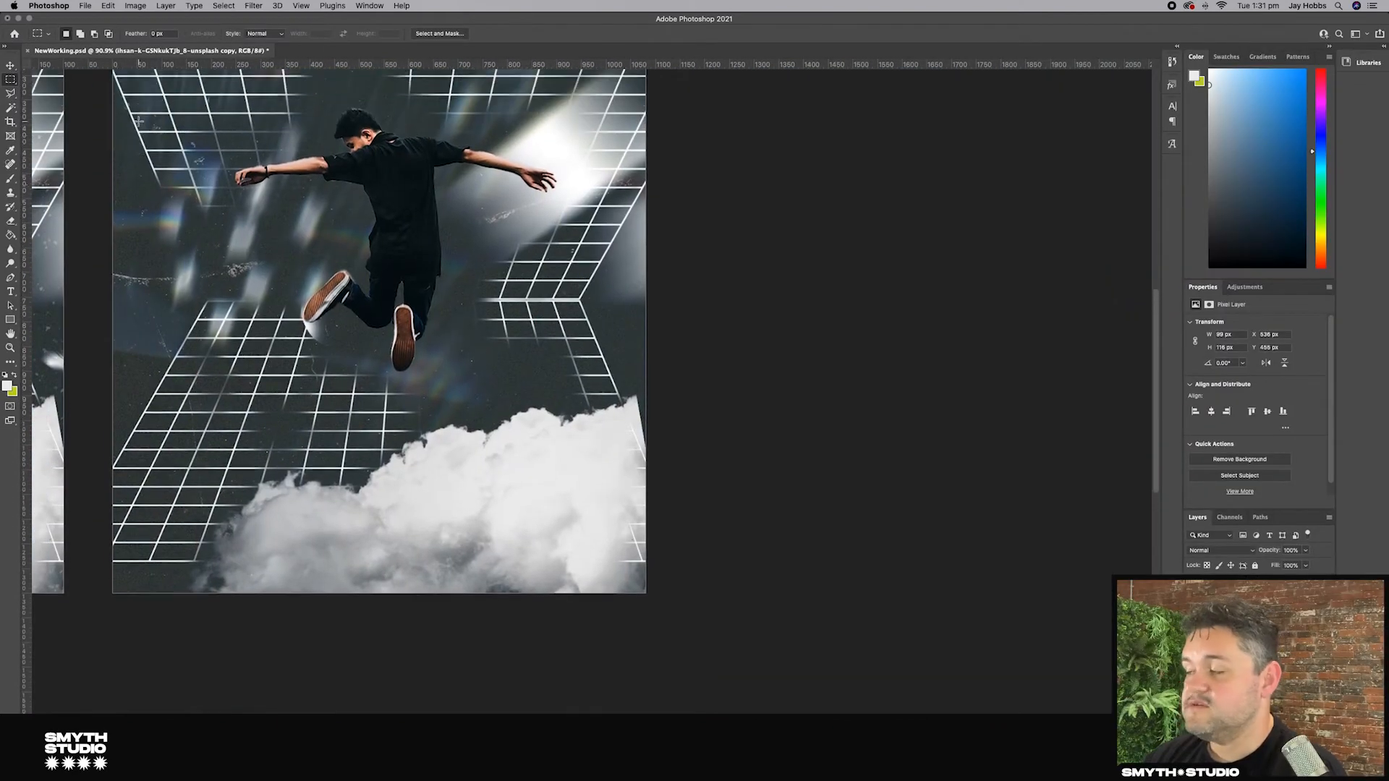
Step: Duplicate the Man group and merge the man's two layers inside it into a single layer
scroll(168, 129, left, 5)
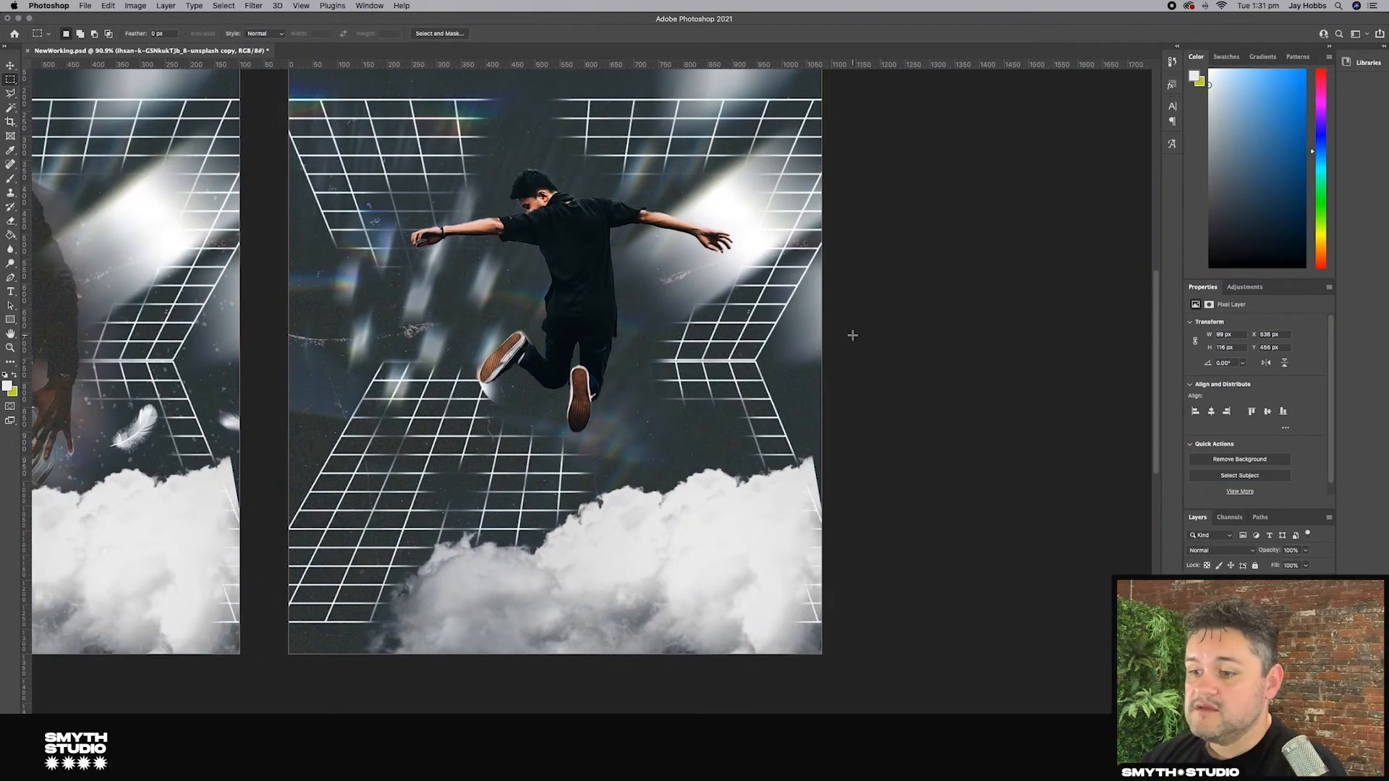
shift+click(1259, 658)
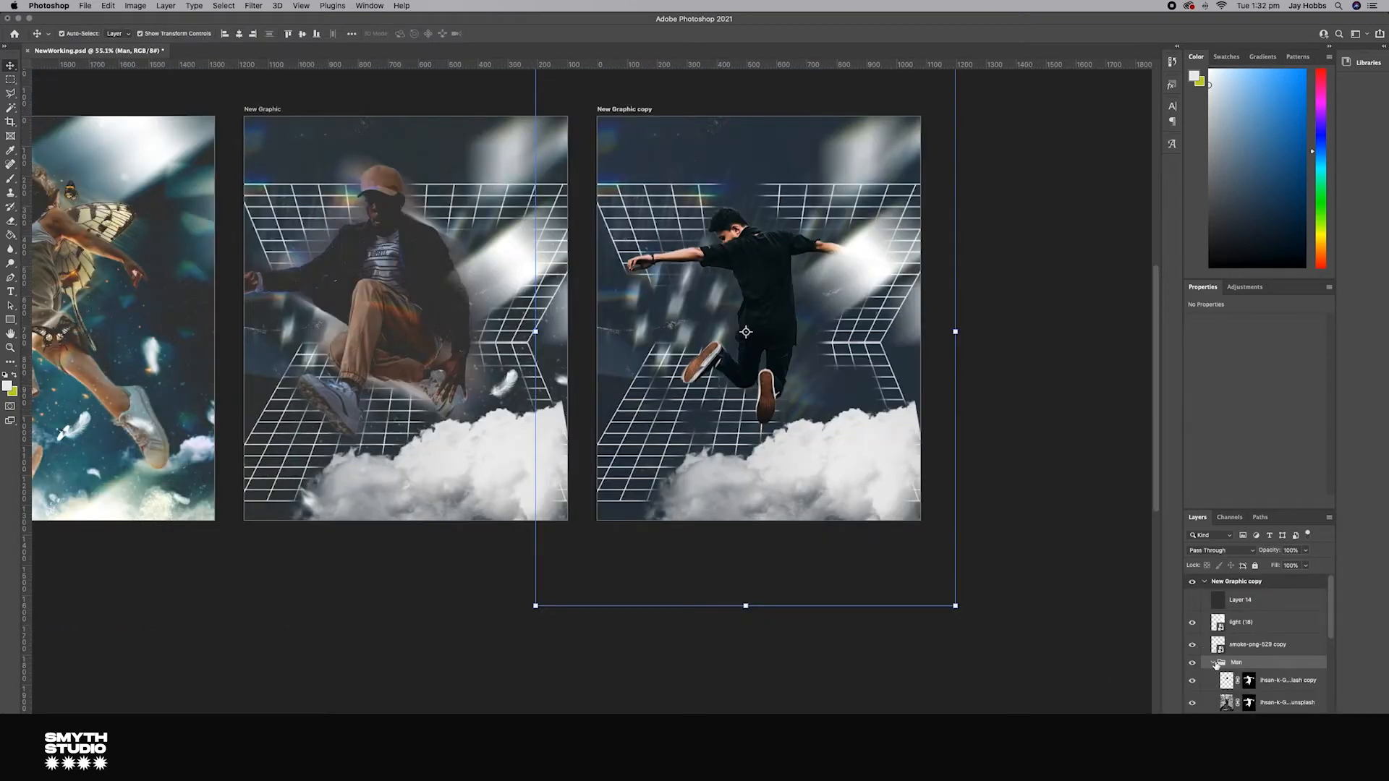
click(1213, 663)
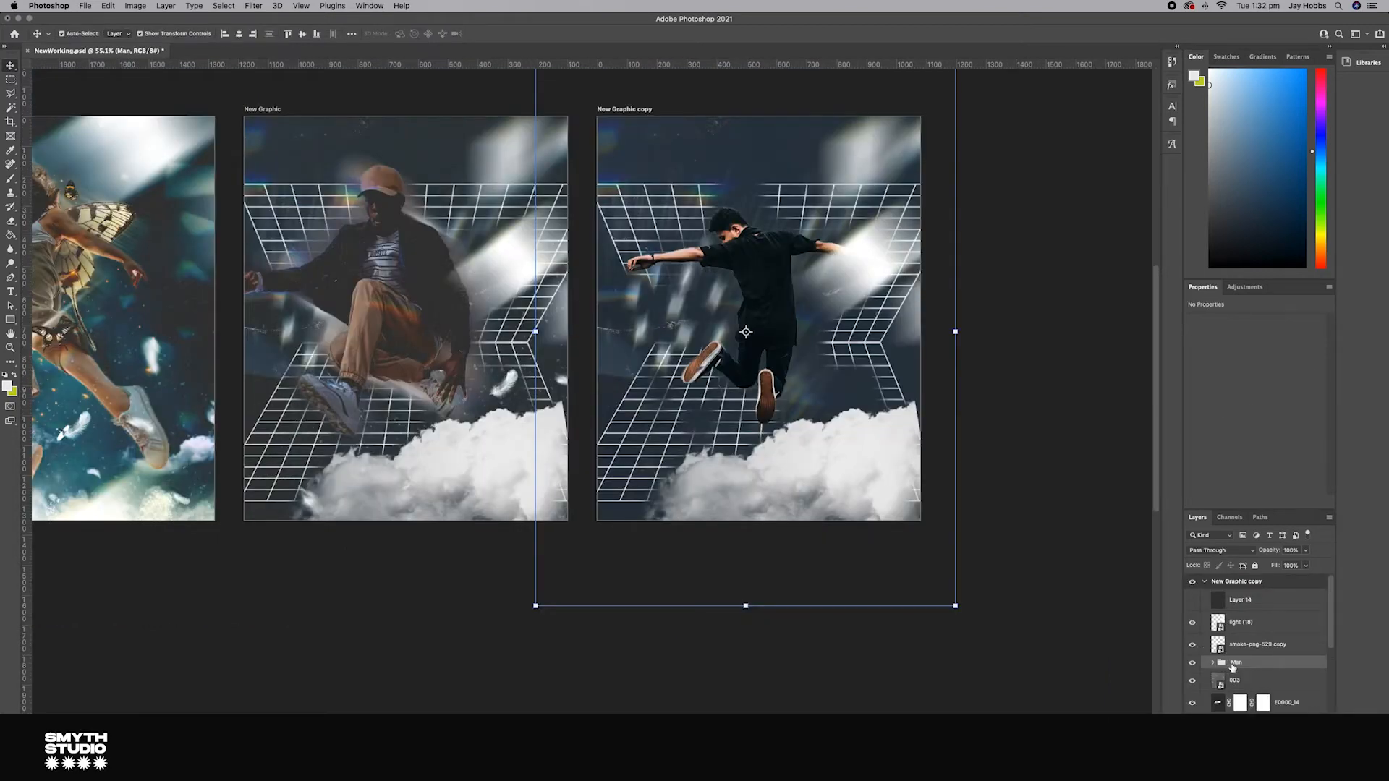
key(super+j)
click(1214, 677)
scroll(1265, 700, down, 3)
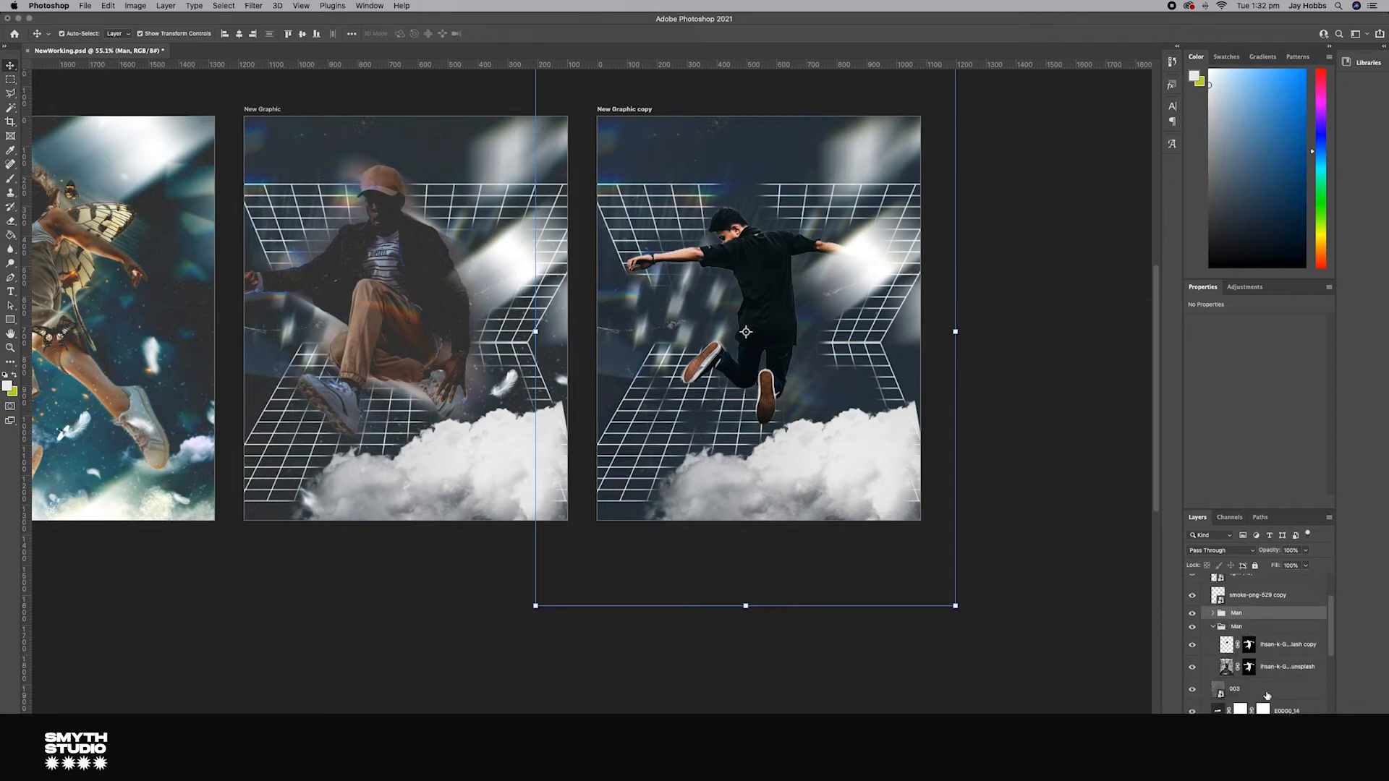
click(1271, 651)
click(1274, 669)
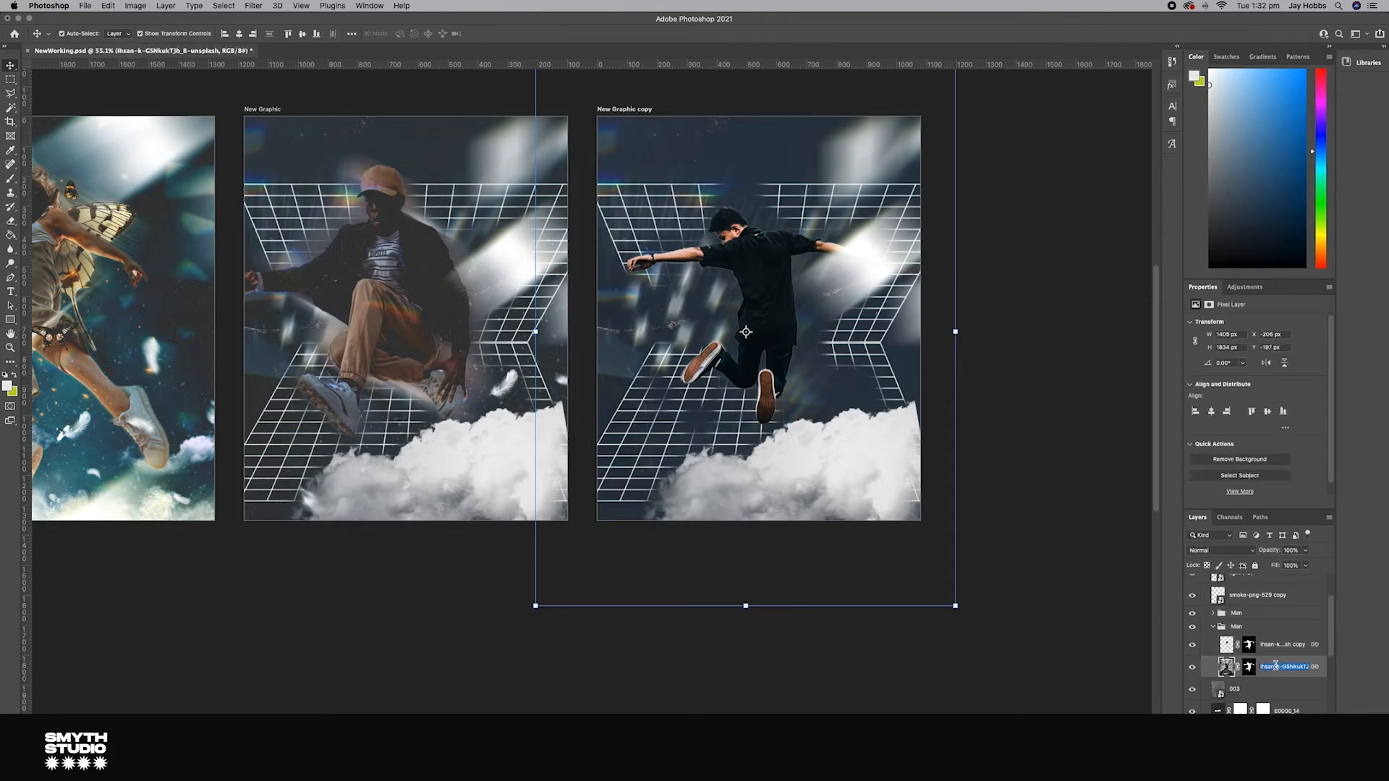
click(1278, 648)
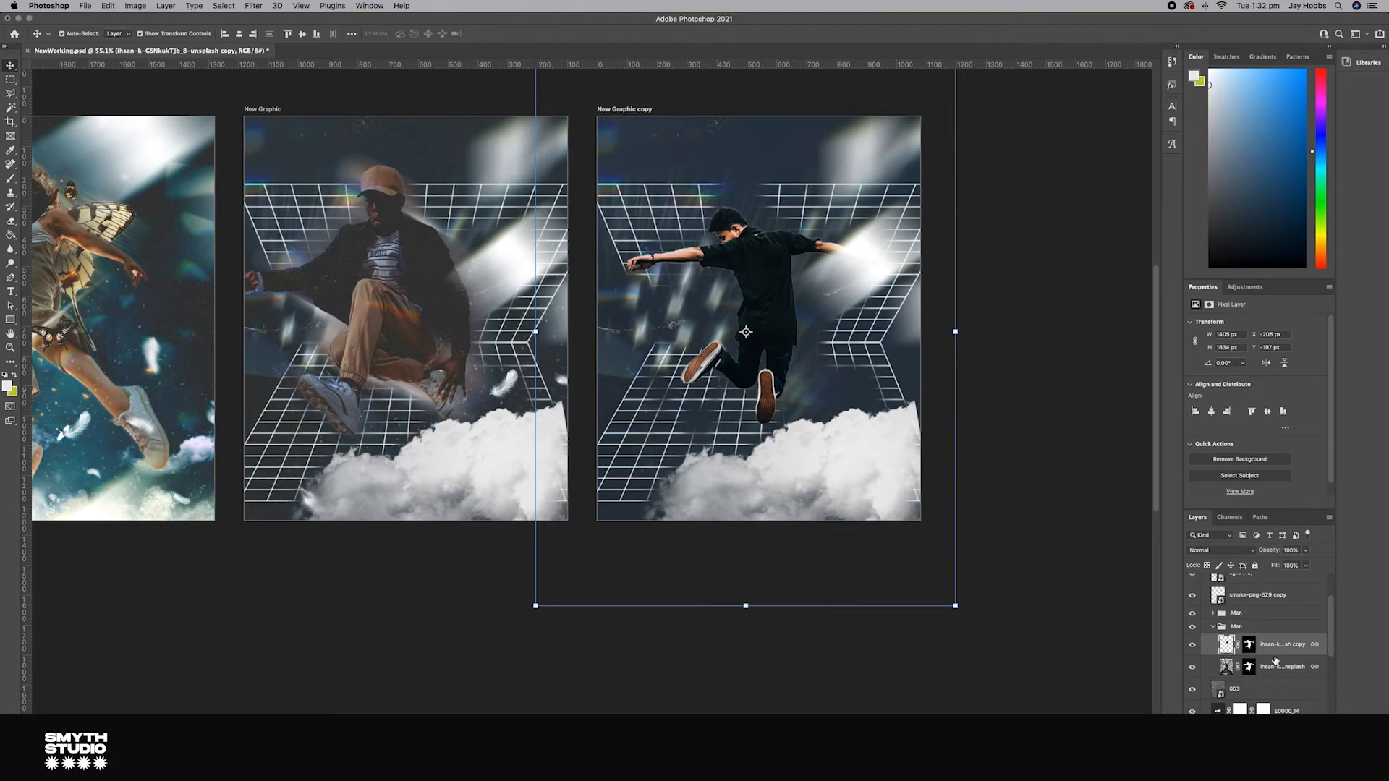
shift+click(1278, 667)
right_click(1278, 667)
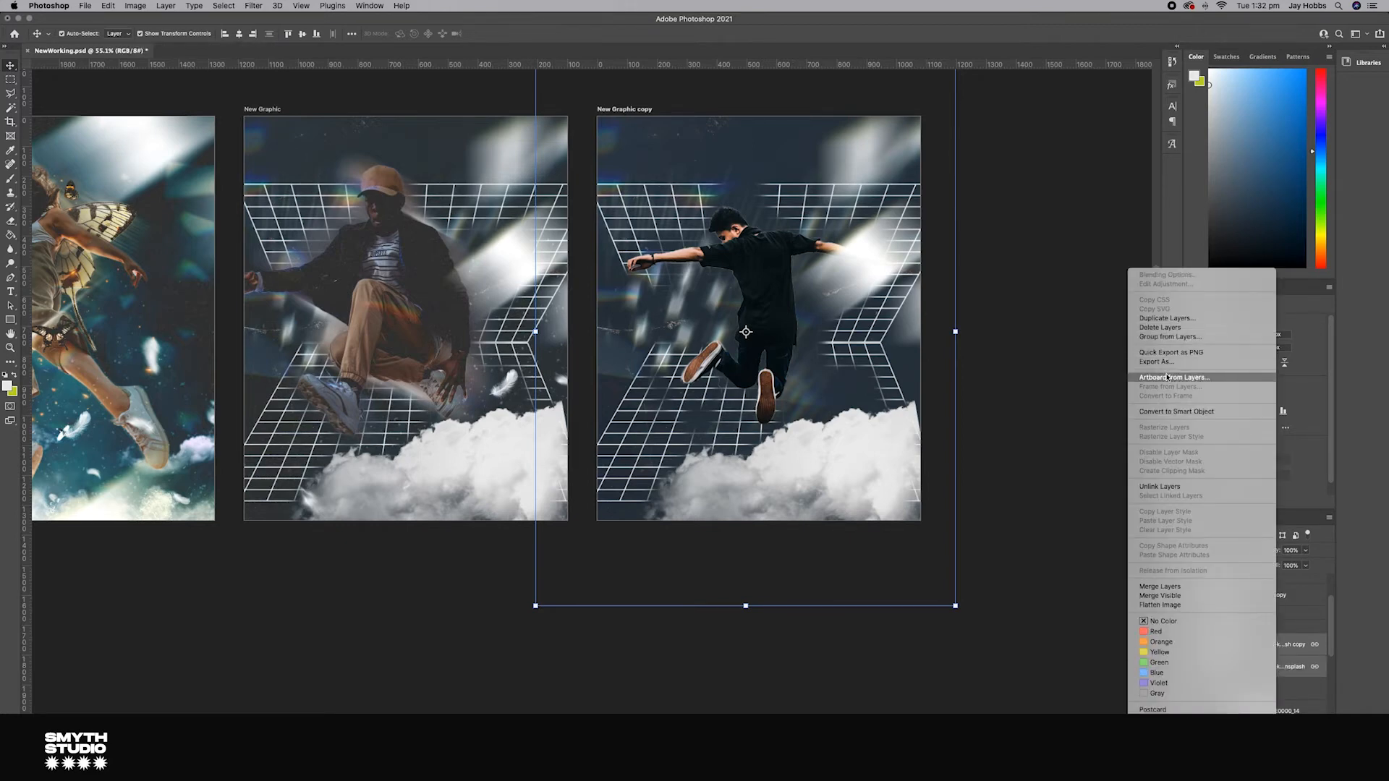
click(1346, 695)
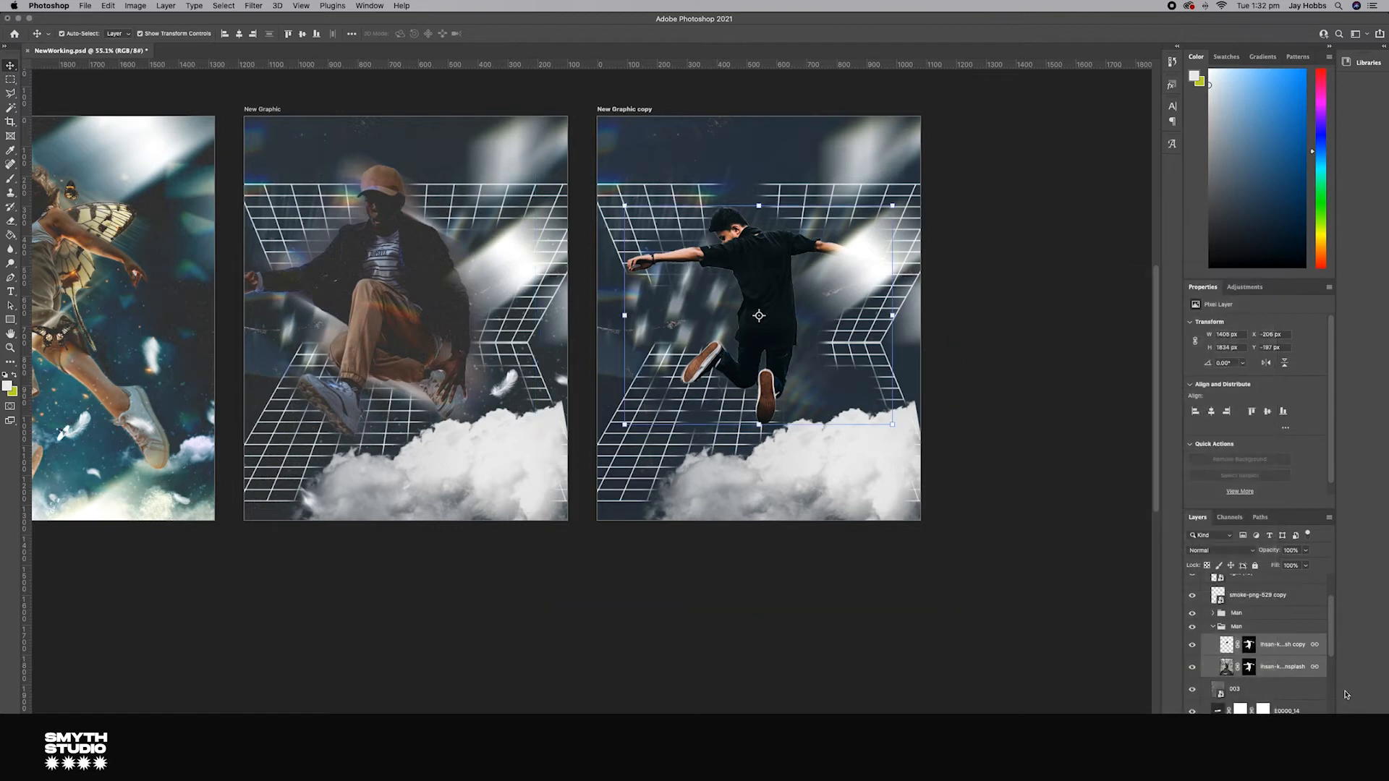
key(super+e)
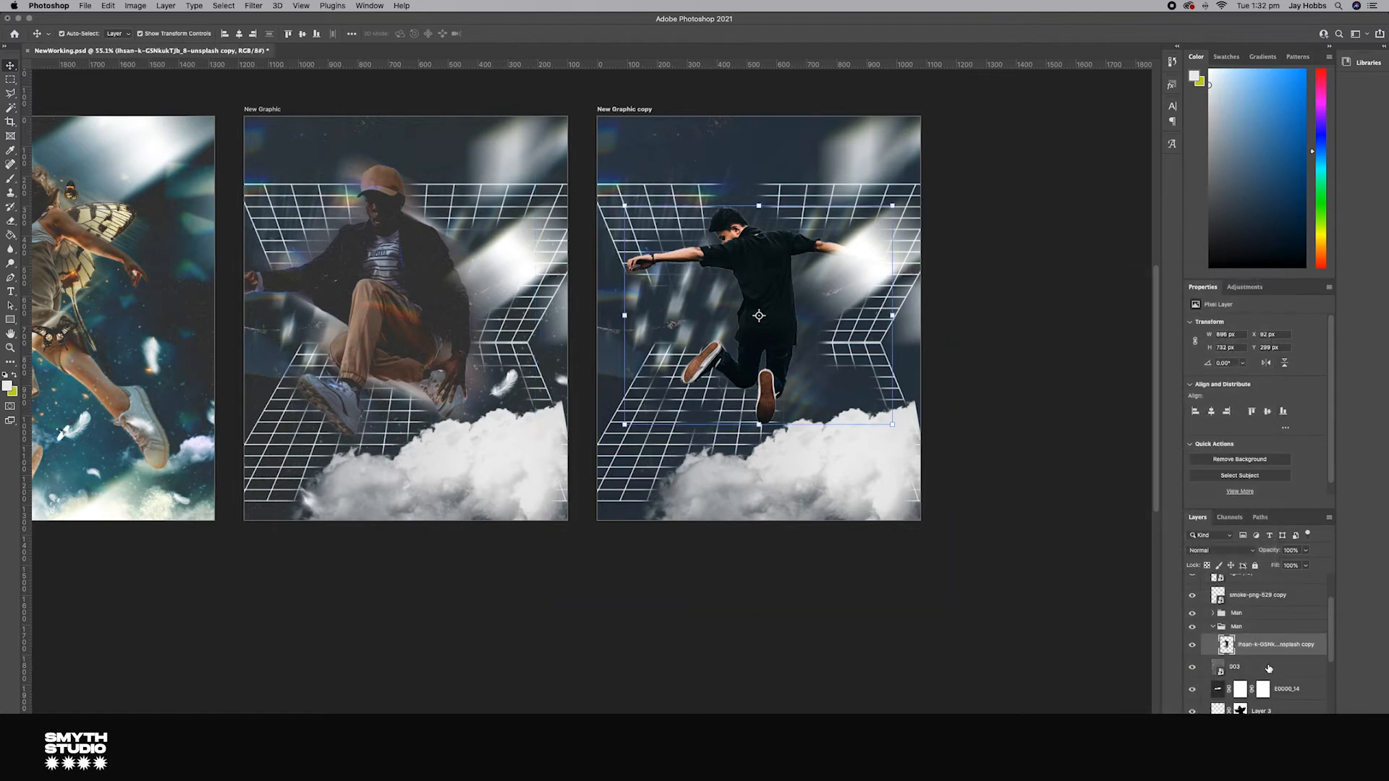
Step: Stamp the visible layers into a new merged layer and move a layer down into the New Graphic copy artboard
click(221, 6)
click(805, 276)
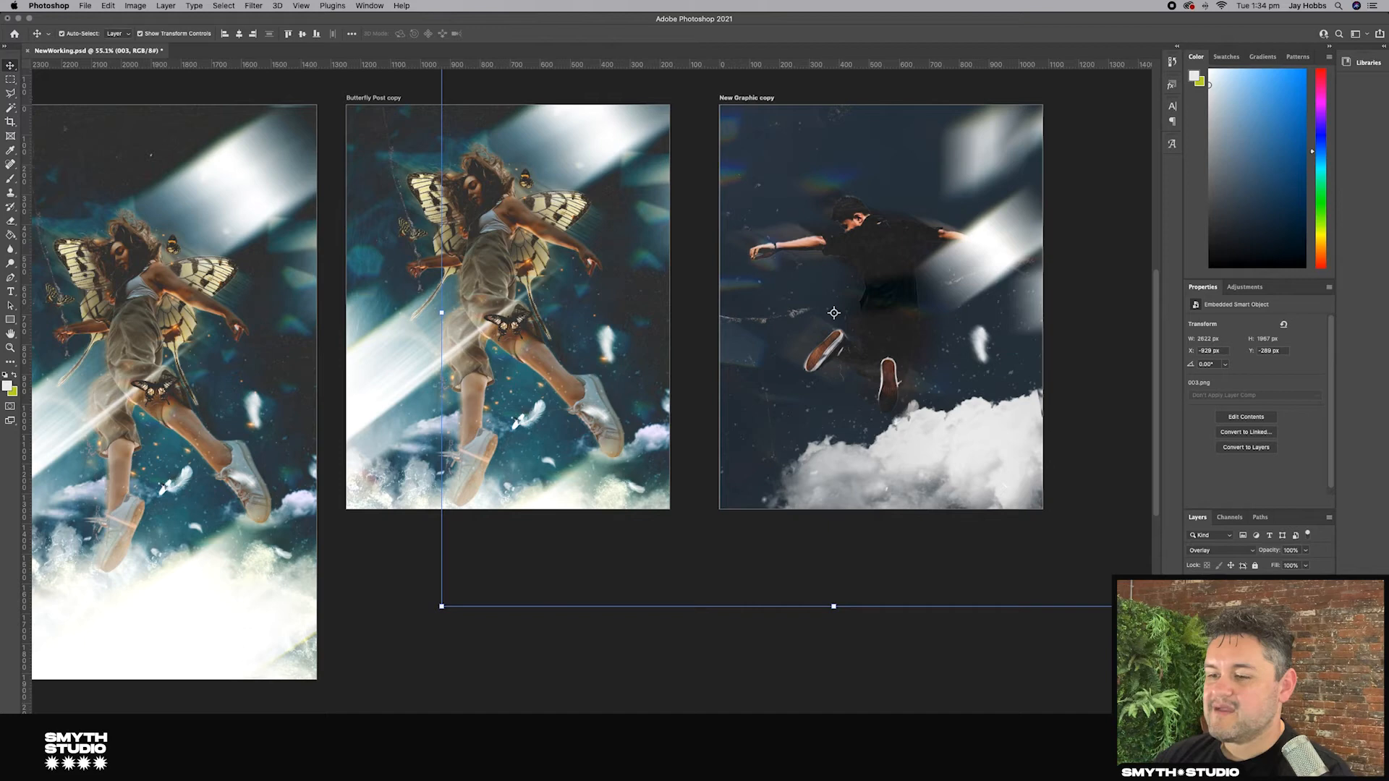
key(alt+shift+super+e)
click(1237, 622)
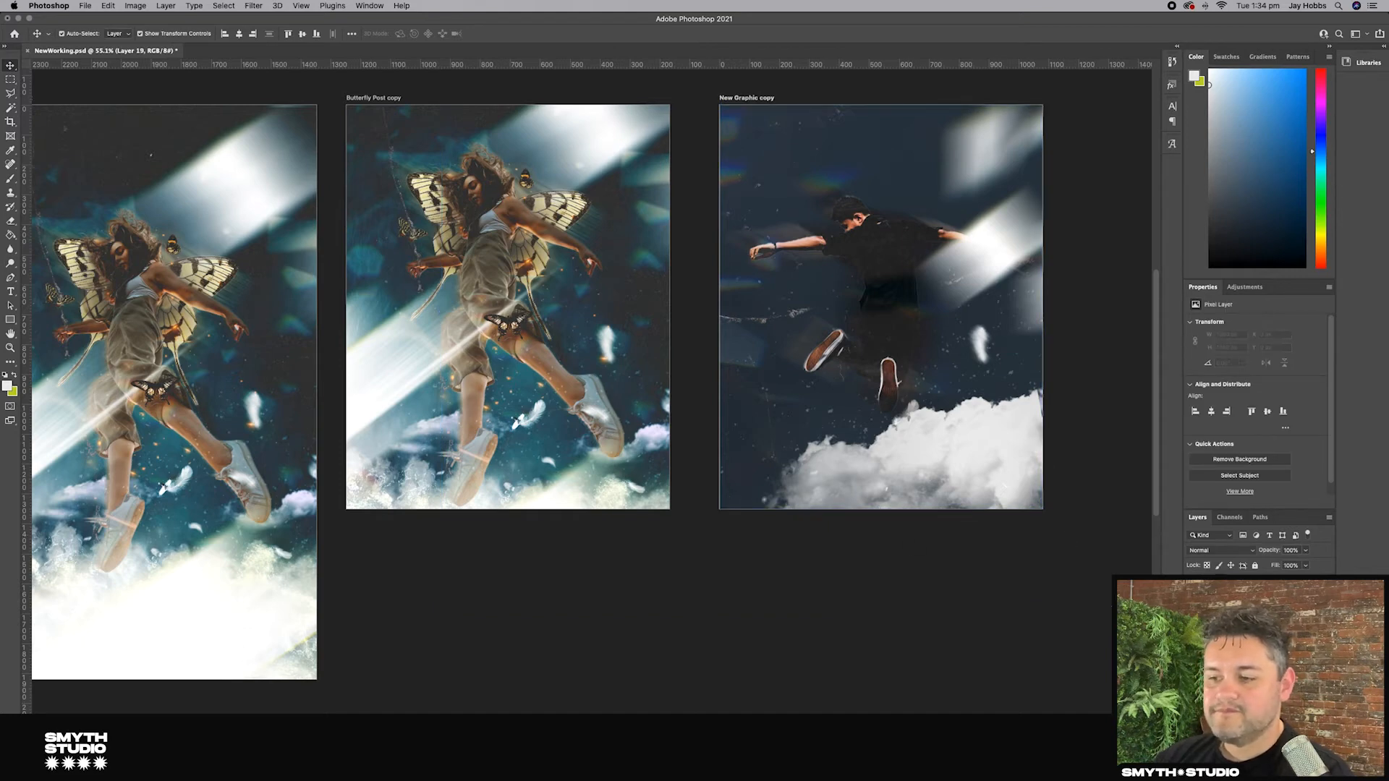
click(1237, 636)
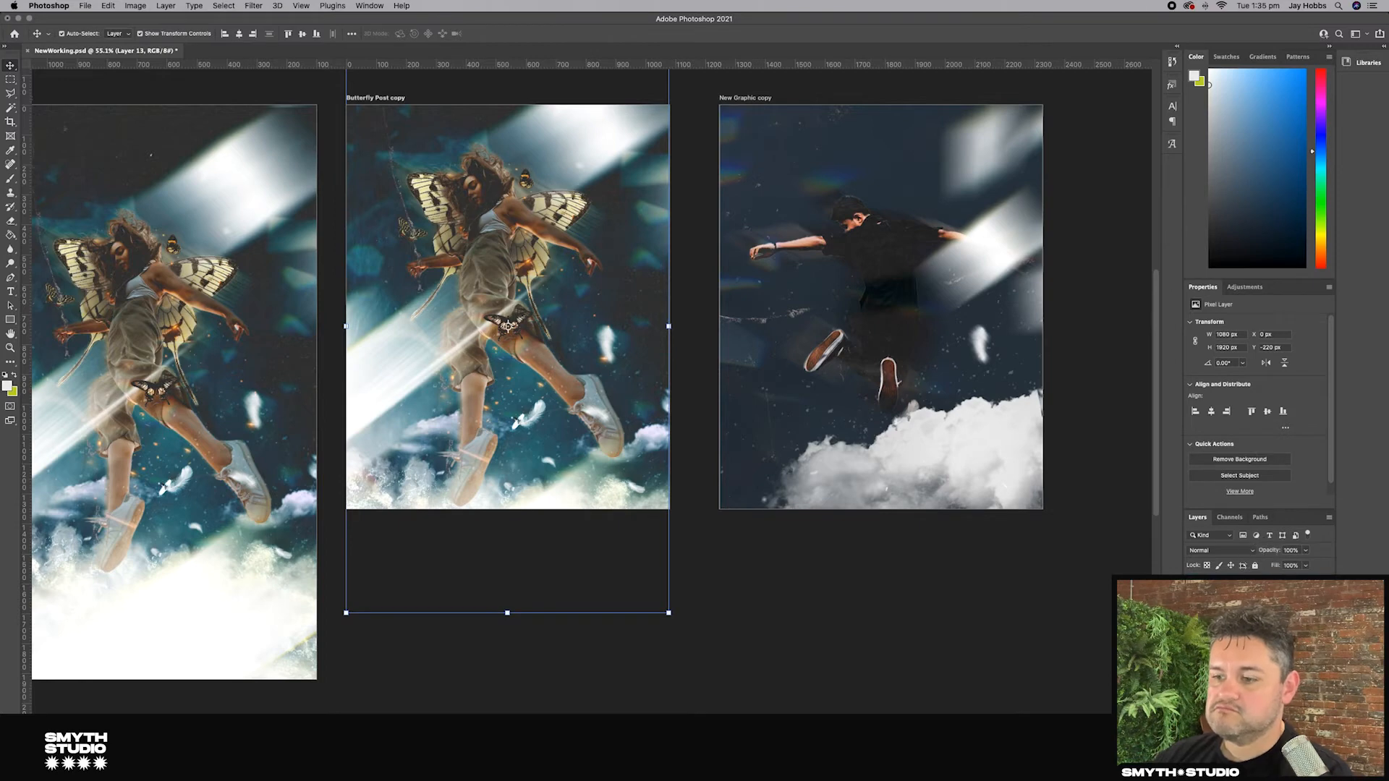
drag(1237, 637, 1237, 651)
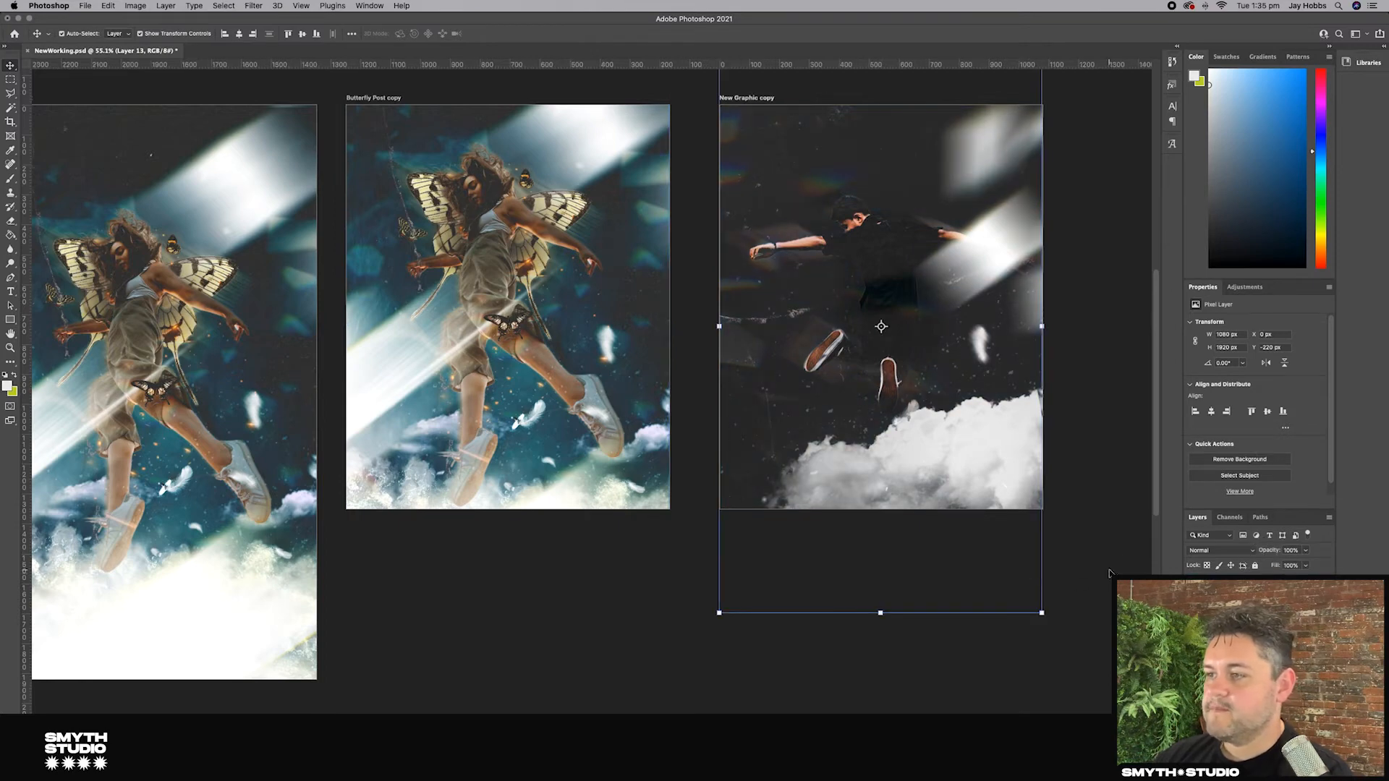
click(1058, 484)
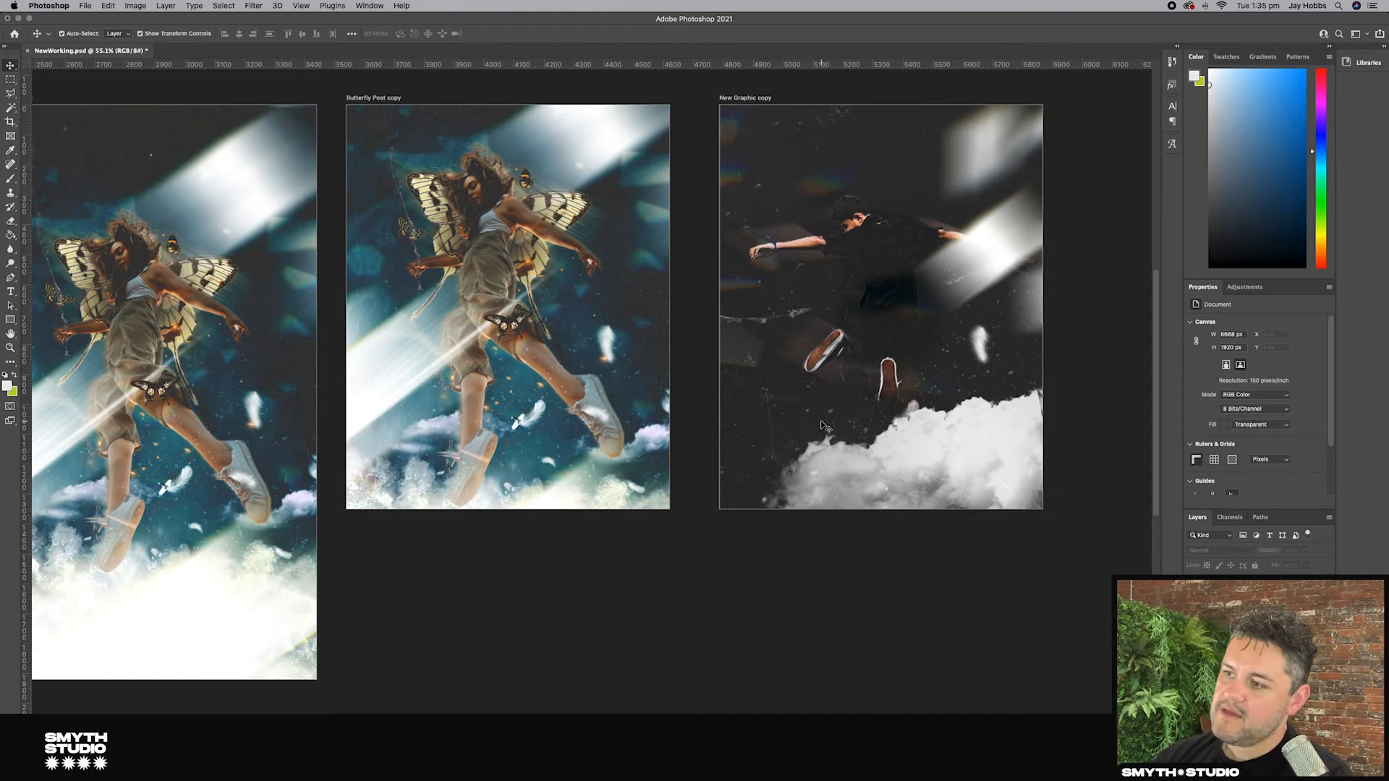
Step: Rotate a copy of the smoke layer about 90° and position it across the top of the New Graphic copy artboard
scroll(822, 423, down, 5)
scroll(822, 422, up, 5)
drag(818, 264, 742, 174)
click(944, 493)
drag(1107, 490, 962, 515)
drag(883, 453, 843, 290)
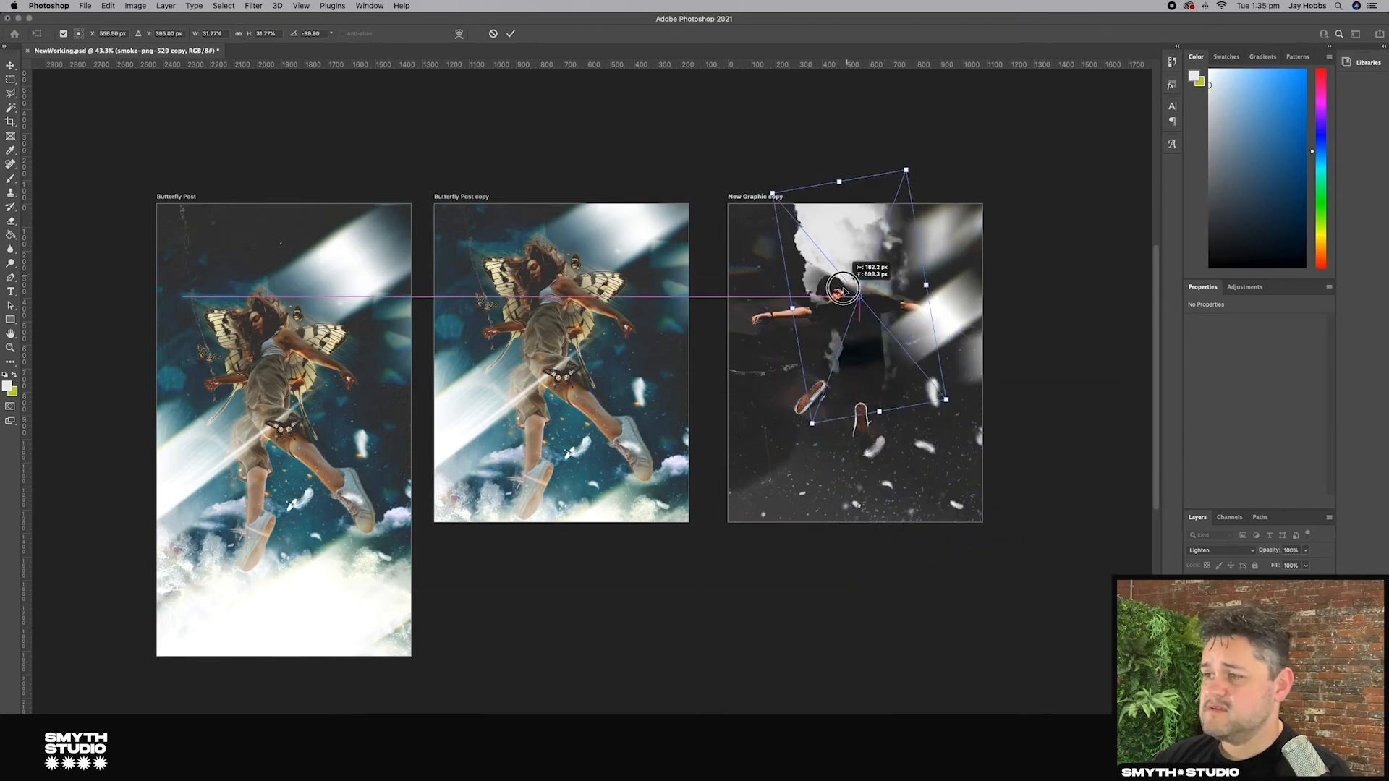
drag(946, 399, 966, 411)
click(6, 67)
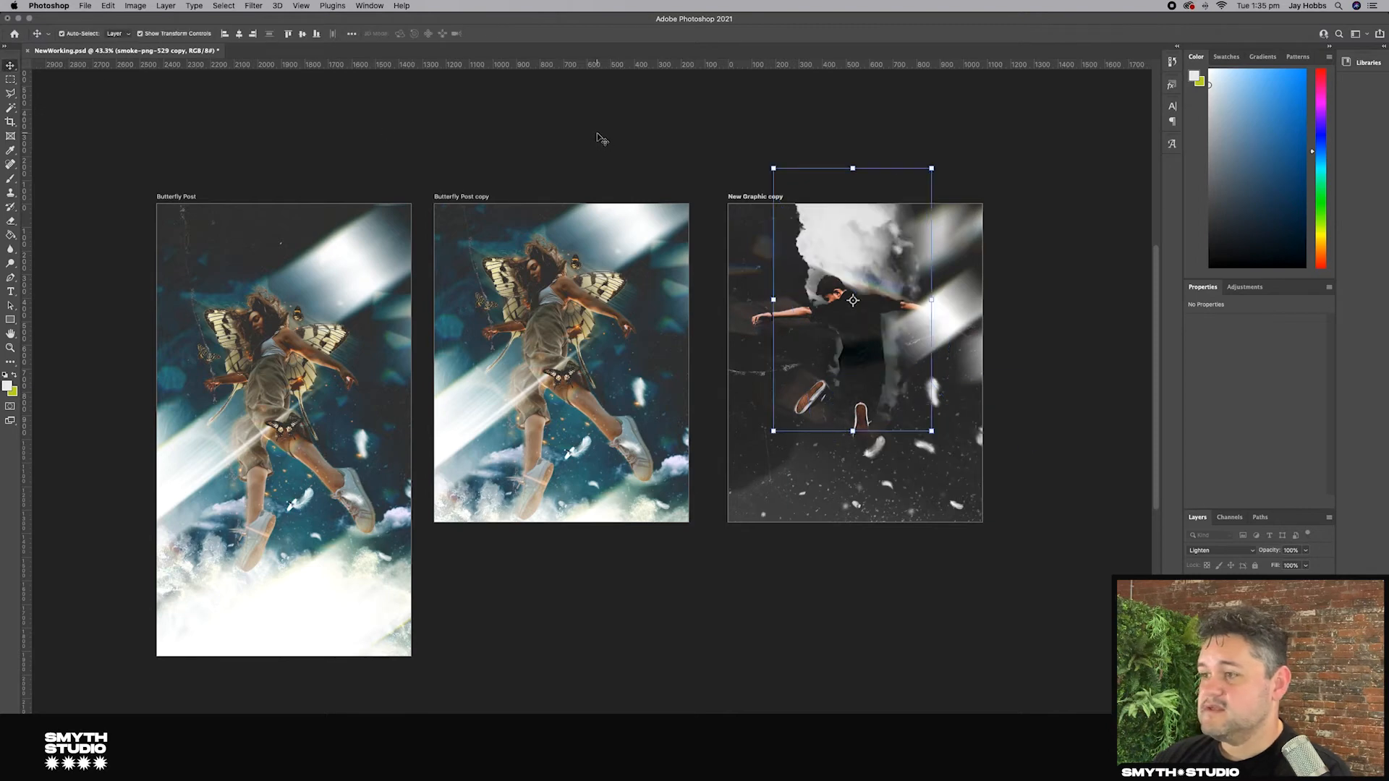
Step: Adjust the rotated smoke layer's placement toward the upper left of the artboard behind the man
click(600, 138)
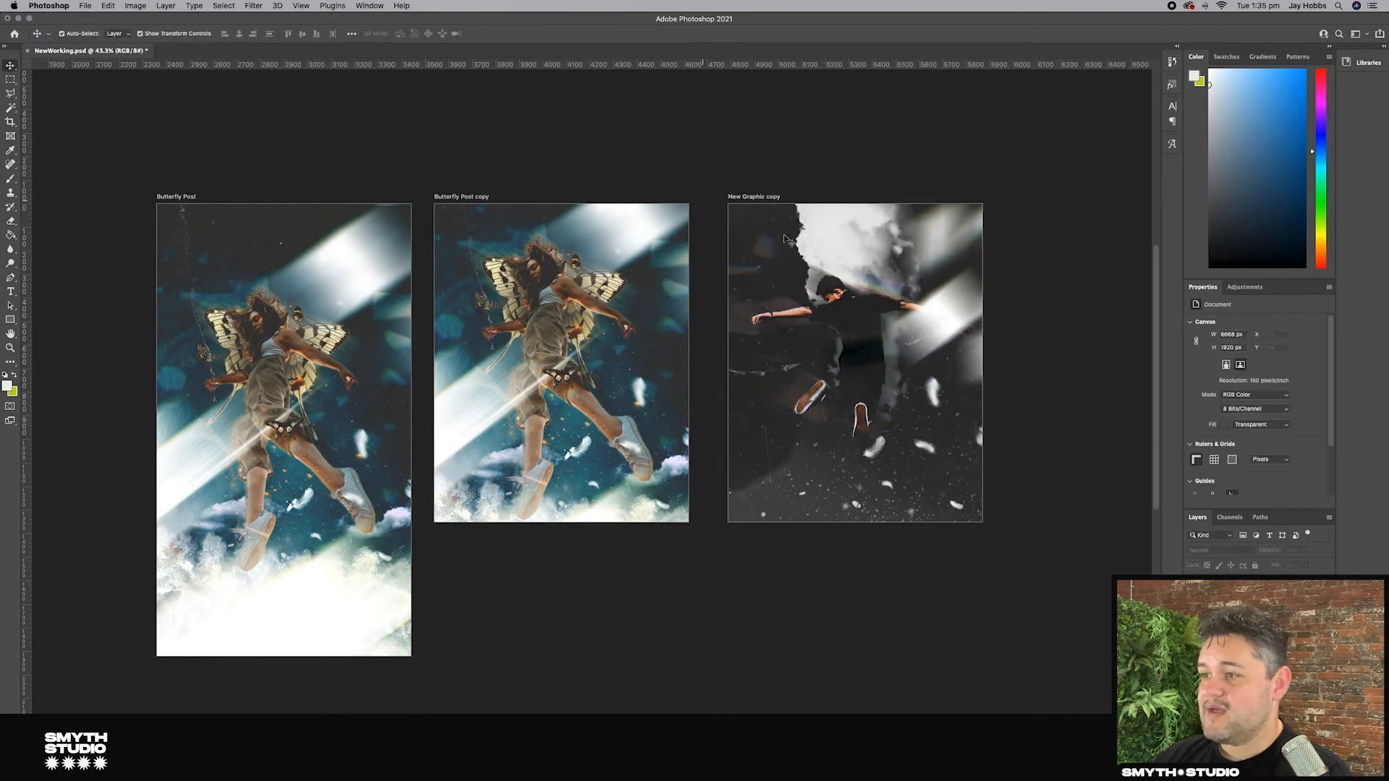
click(877, 253)
click(955, 562)
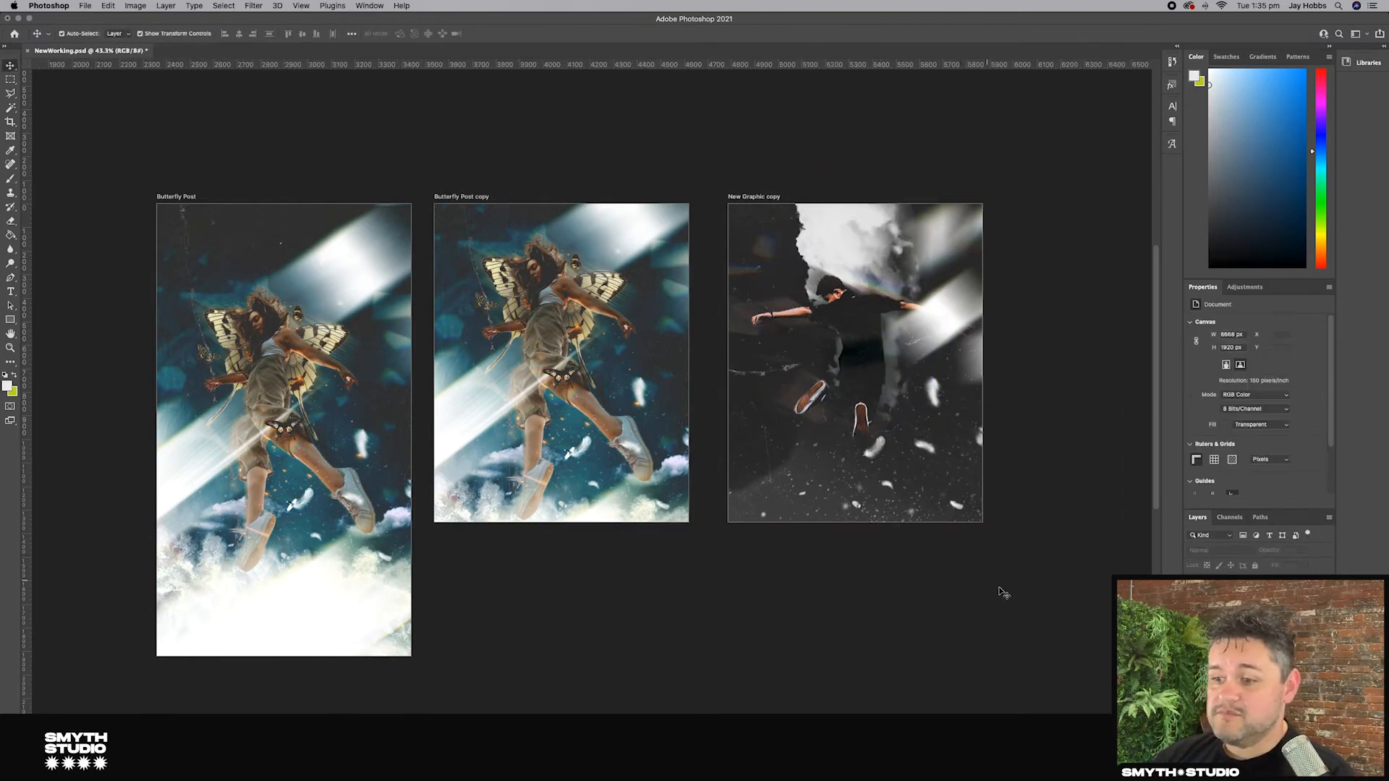
click(855, 248)
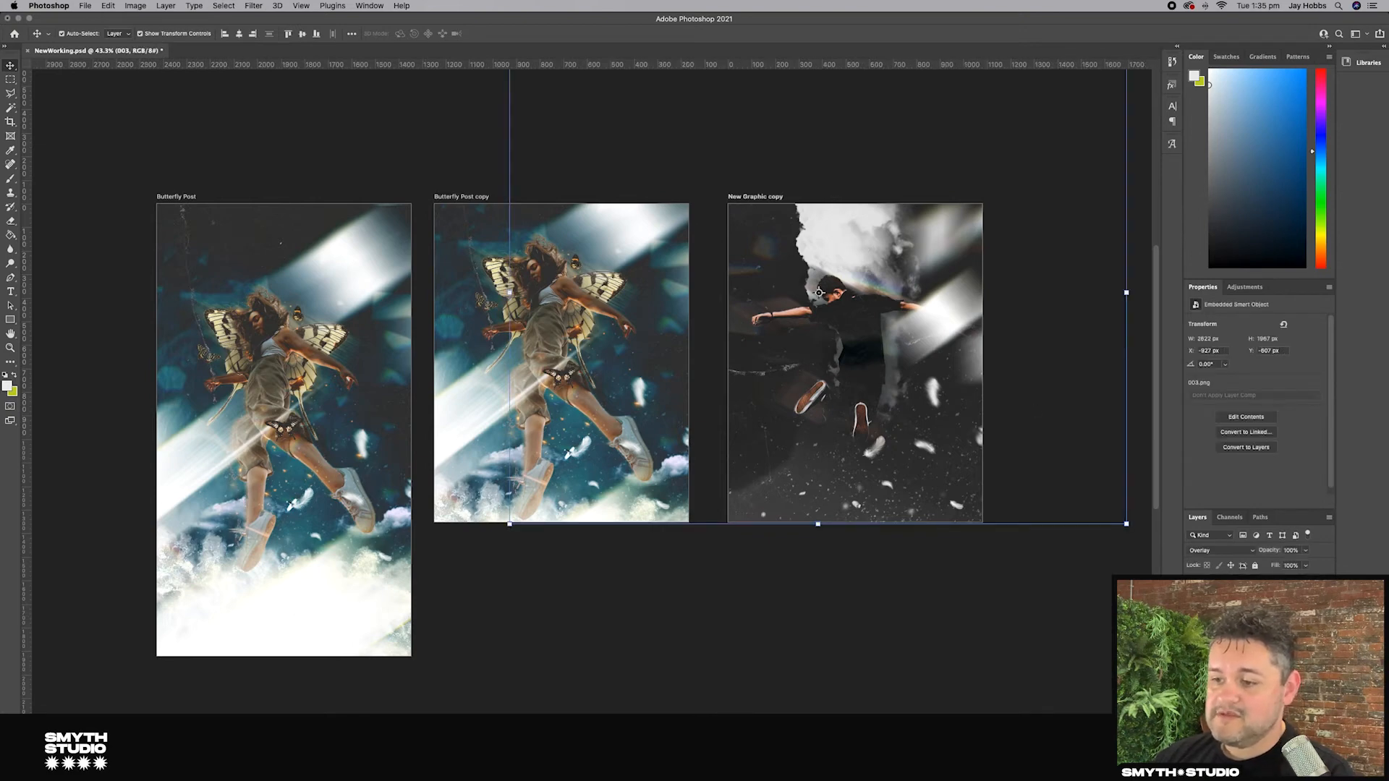
click(852, 242)
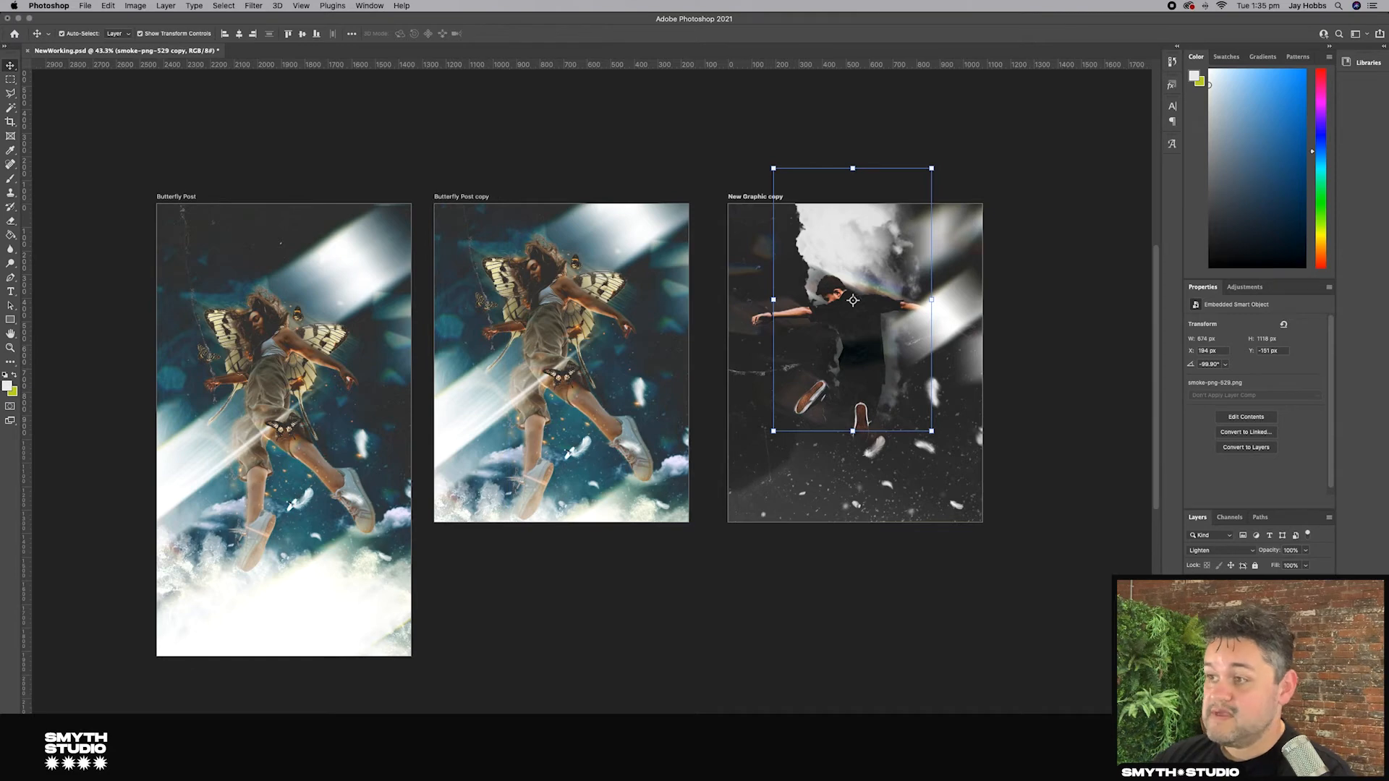
click(944, 417)
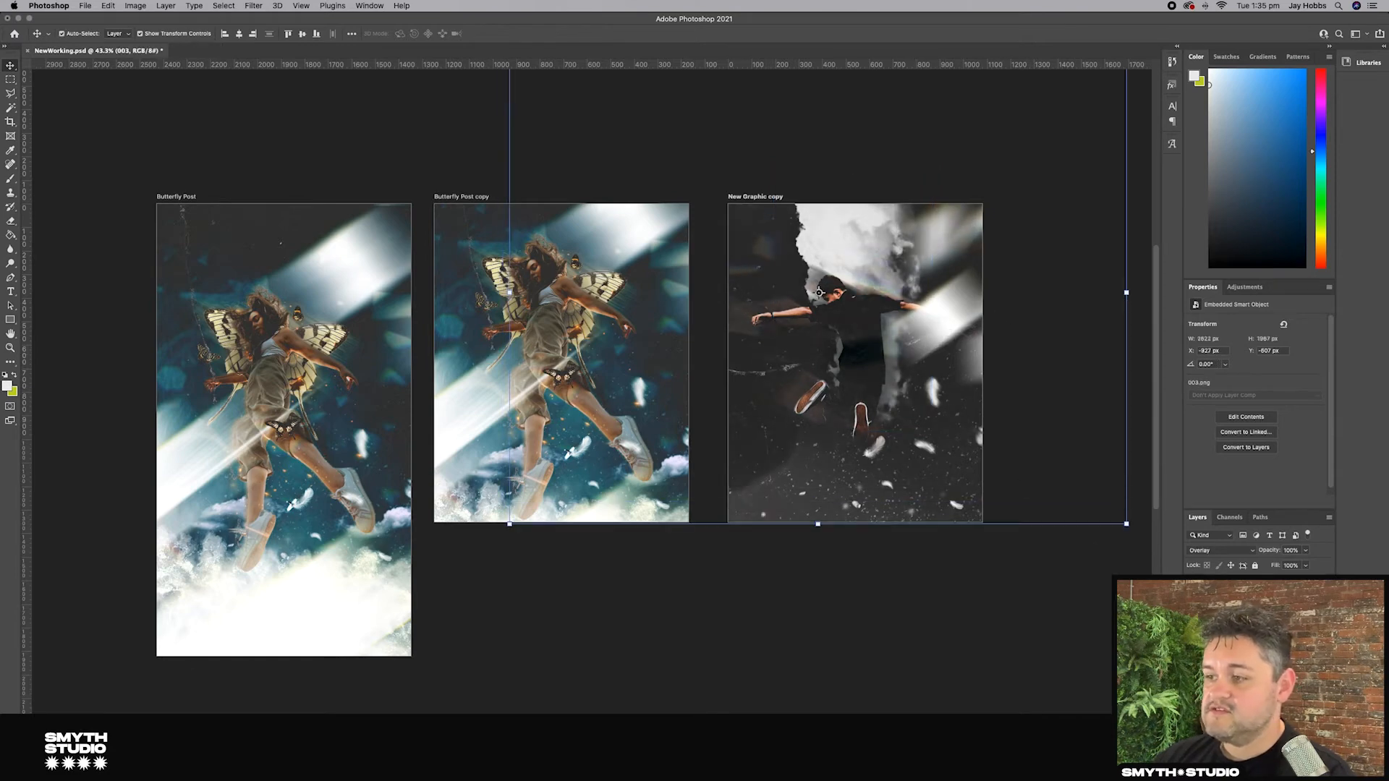
mouse_move(941, 397)
mouse_down()
mouse_move(909, 378)
mouse_move(908, 391)
mouse_move(955, 387)
mouse_move(941, 388)
mouse_up()
click(879, 246)
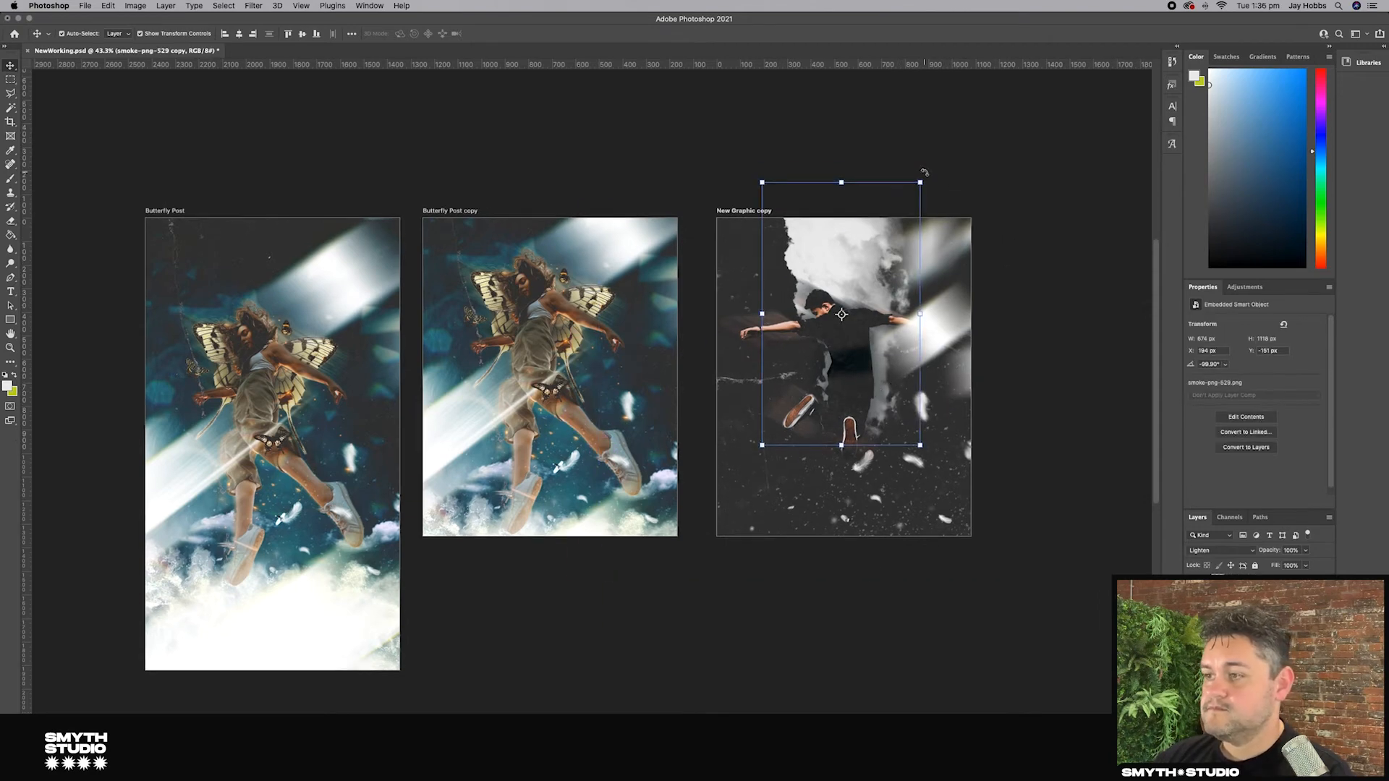
drag(931, 299, 978, 425)
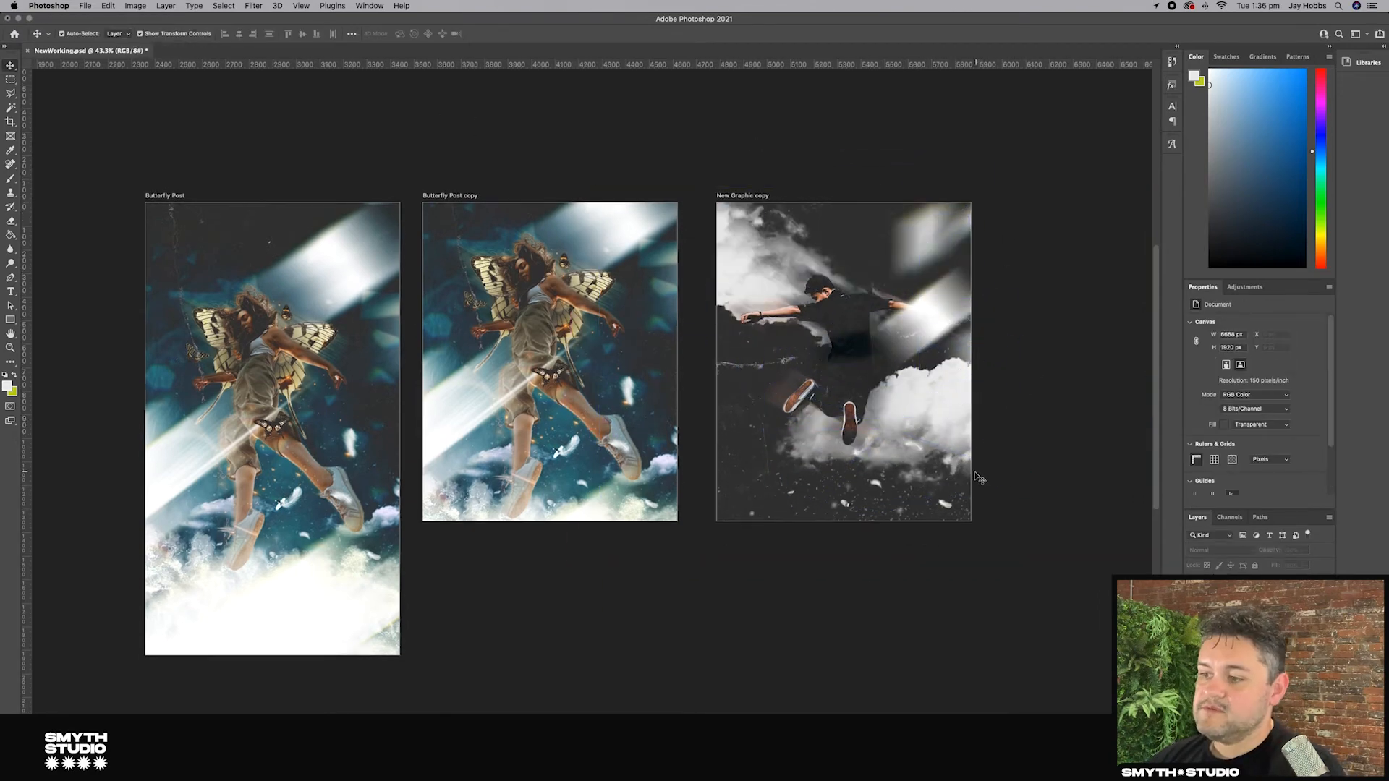
Step: Select the light streak layer crossing the lower part of the artboard and delete it
drag(944, 507, 1138, 554)
key(super+z)
click(954, 536)
drag(947, 508, 909, 464)
drag(787, 376, 718, 448)
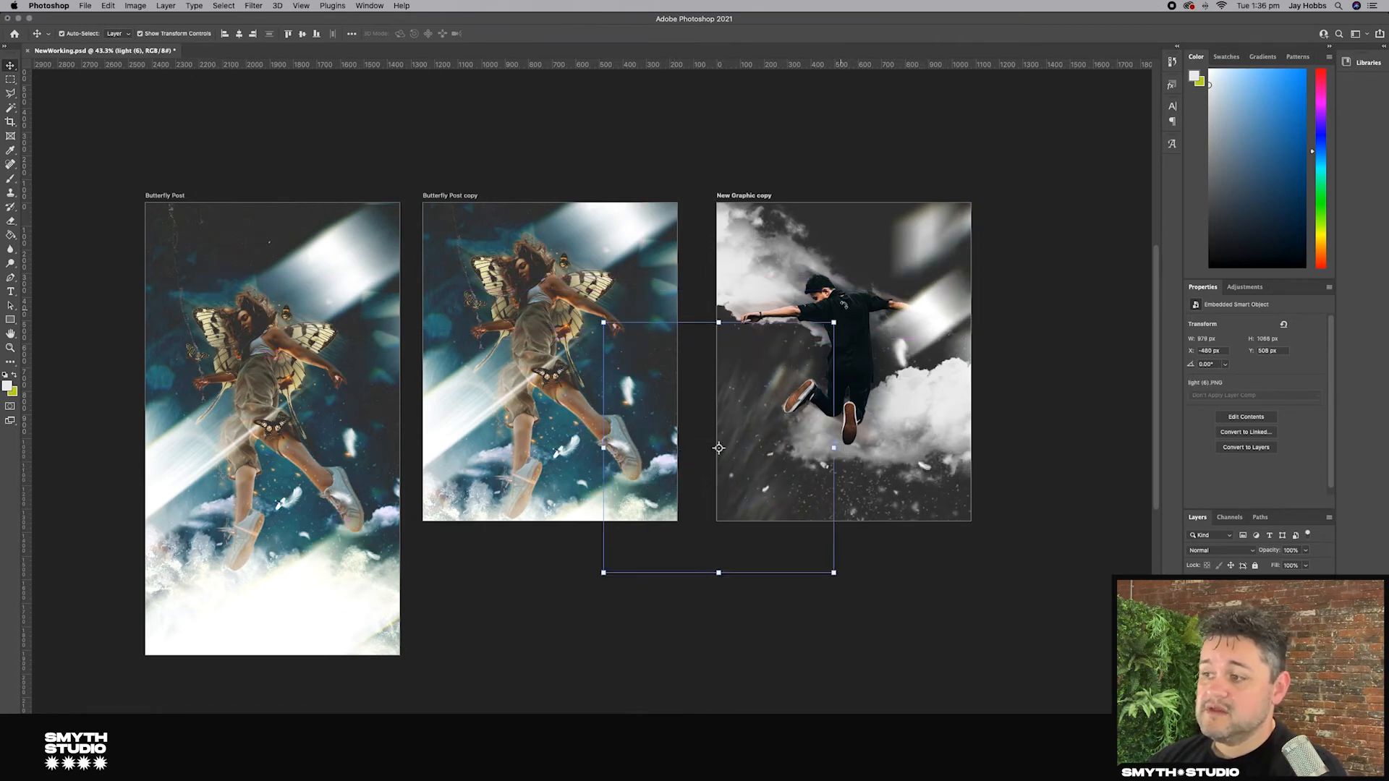
key(ctrl+t)
drag(833, 322, 879, 352)
key(Escape)
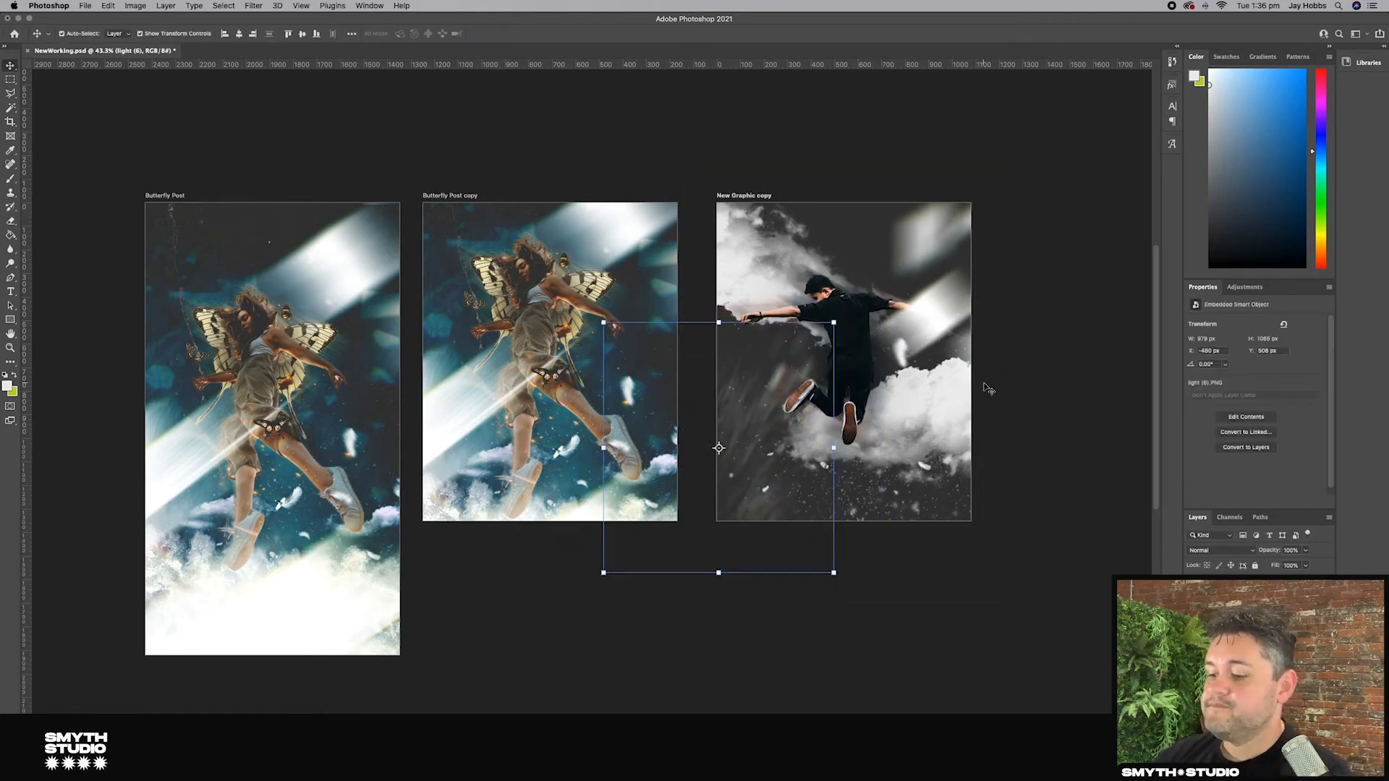
key(Delete)
click(1020, 416)
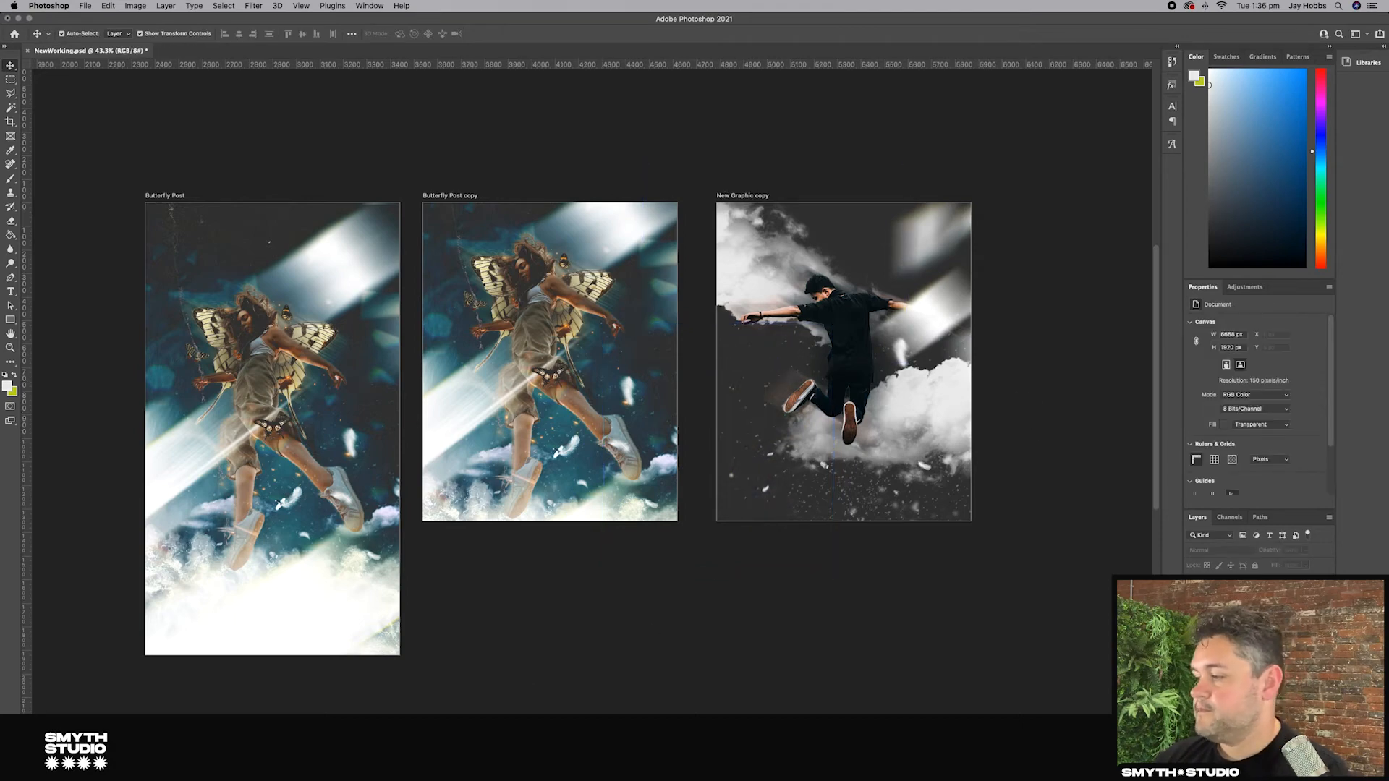
Step: Preview the light overlays in the Light 2 folder and place light (18) over the New Graphic copy artboard
click(277, 756)
click(657, 282)
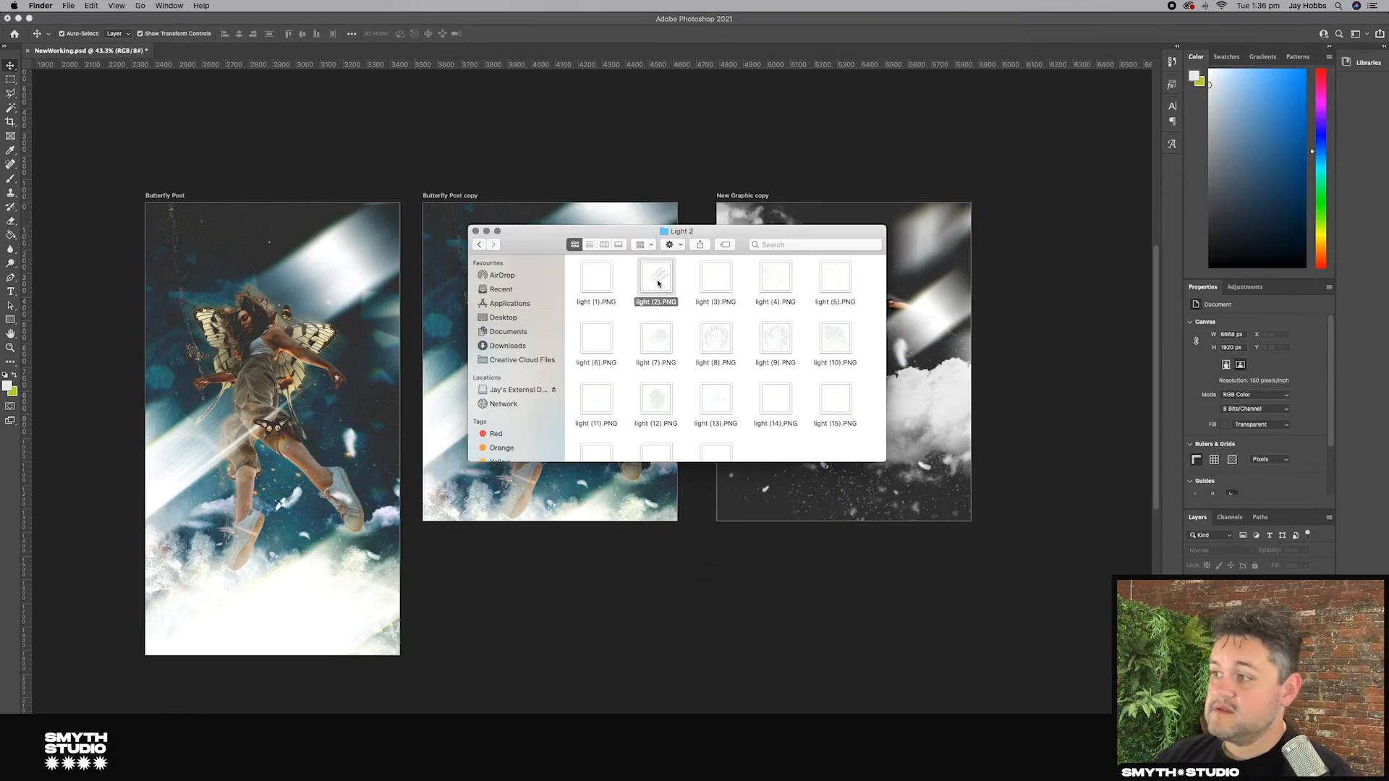
key(space)
key(space)
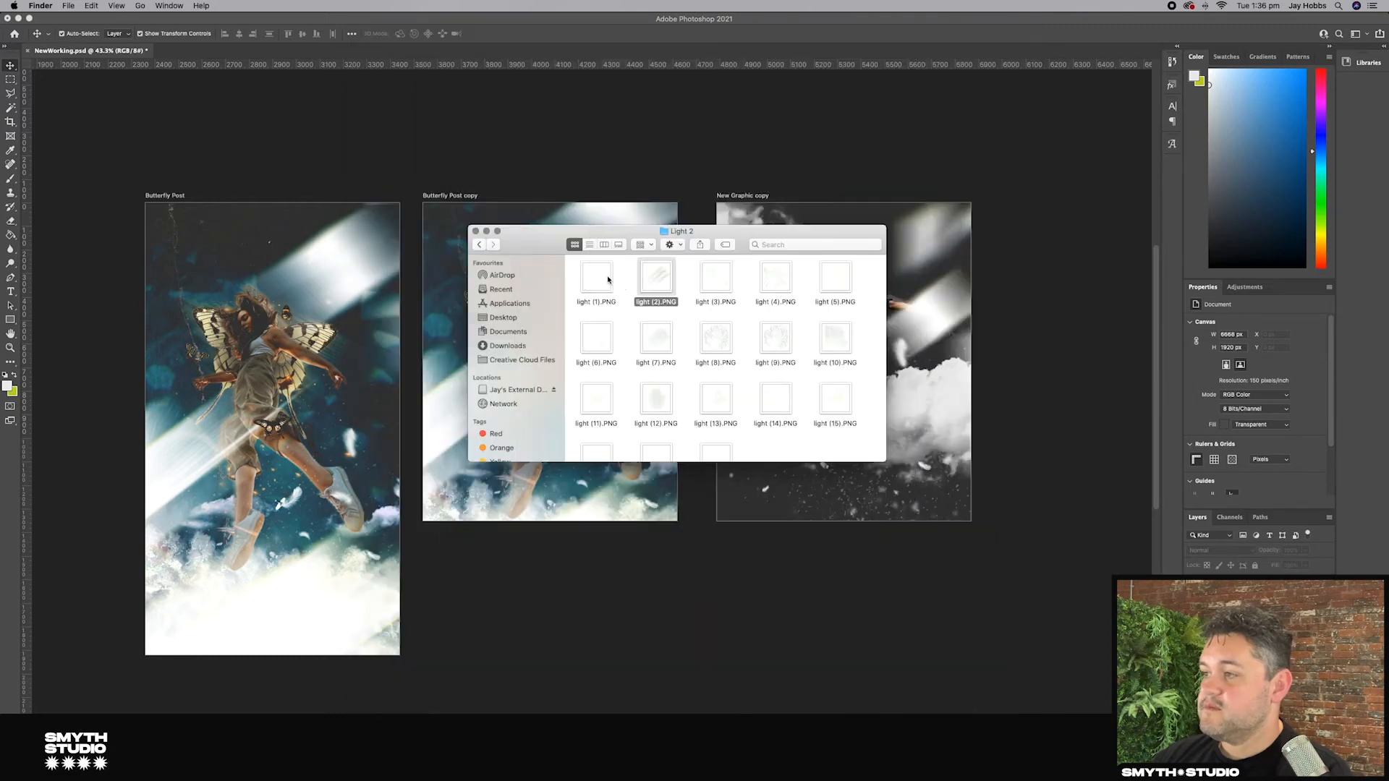
click(600, 280)
key(space)
key(space)
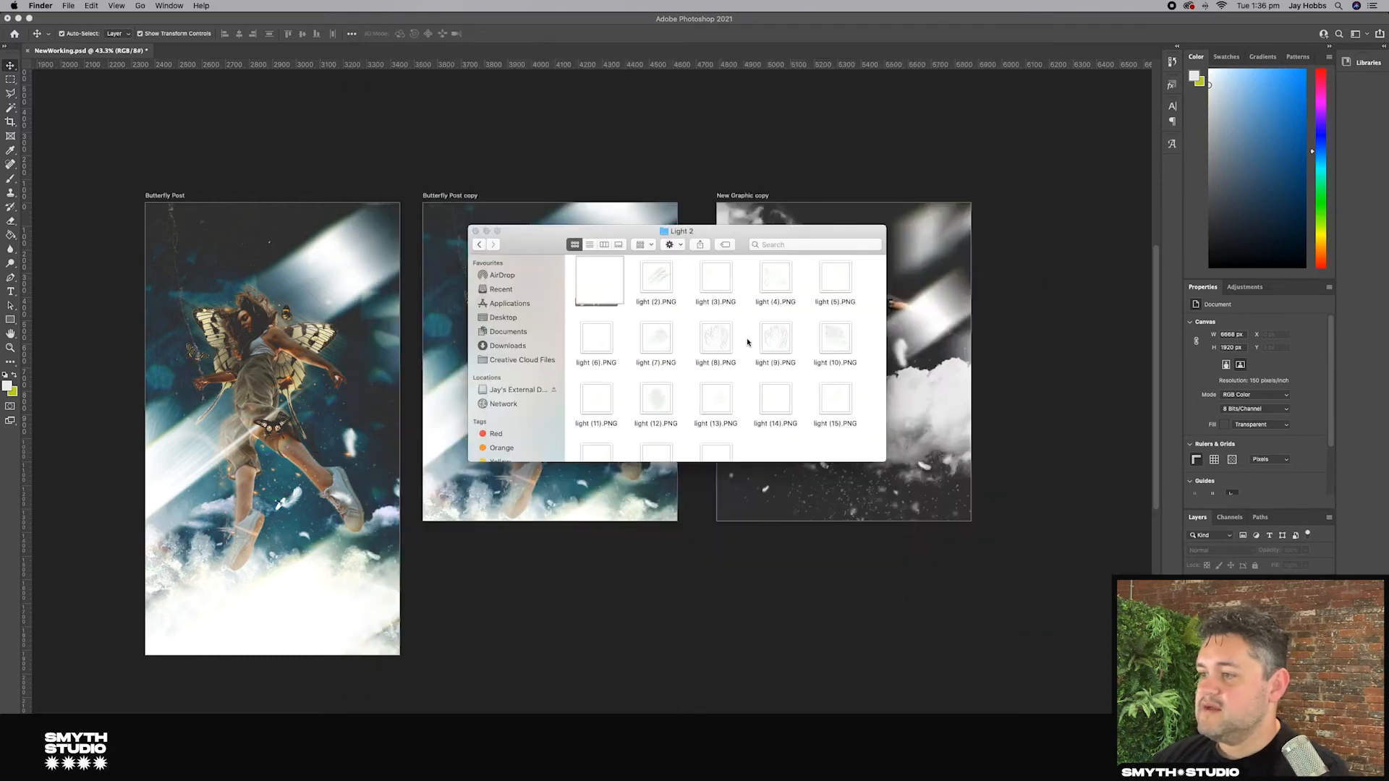
click(787, 408)
key(space)
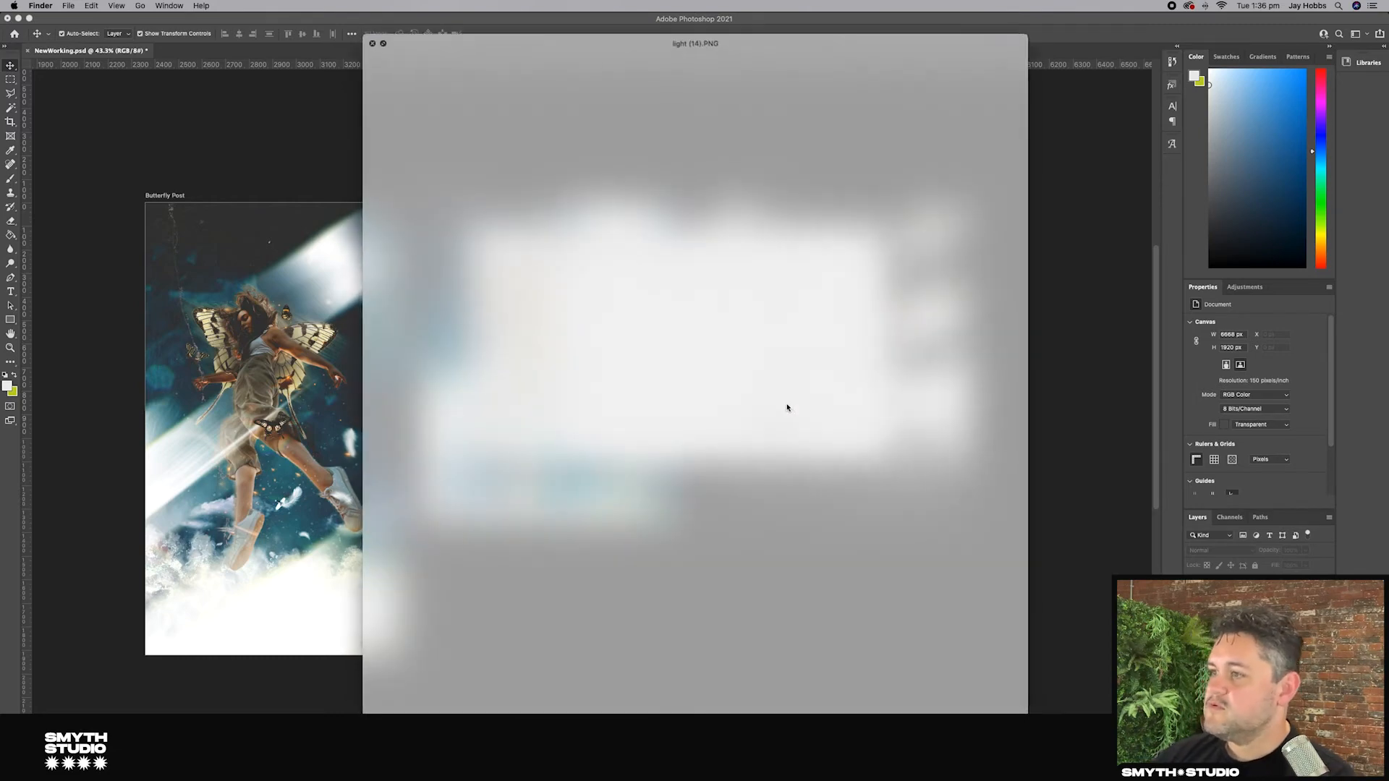
key(space)
click(842, 418)
key(space)
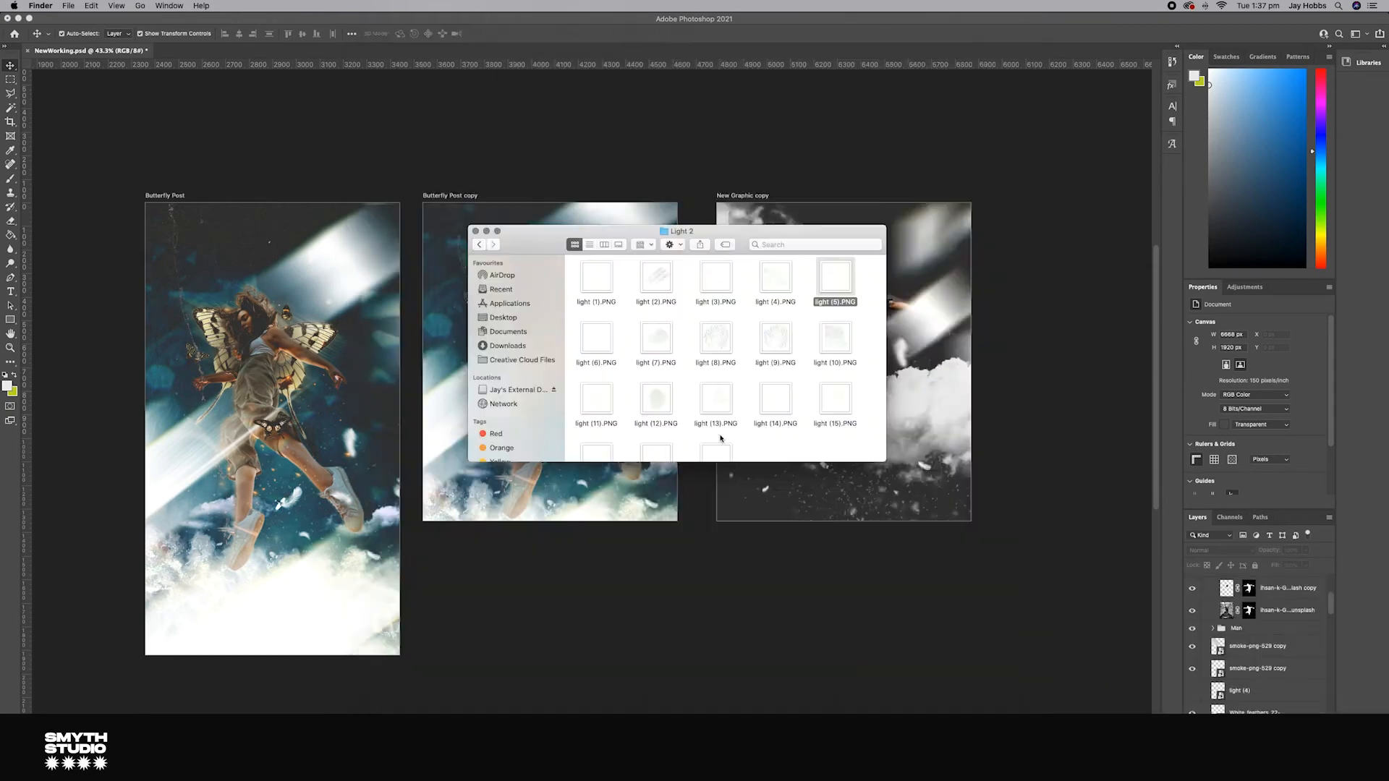
click(716, 401)
key(space)
key(space)
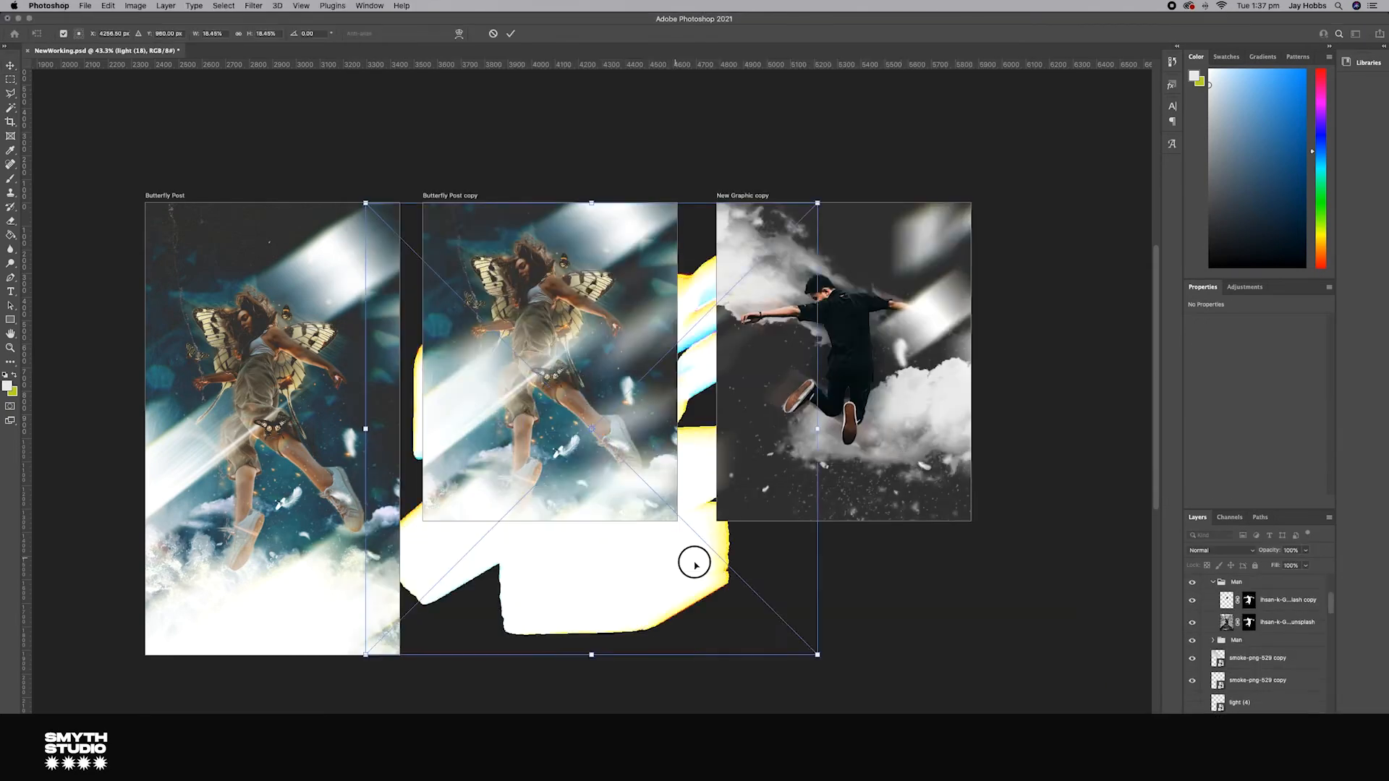
click(1140, 400)
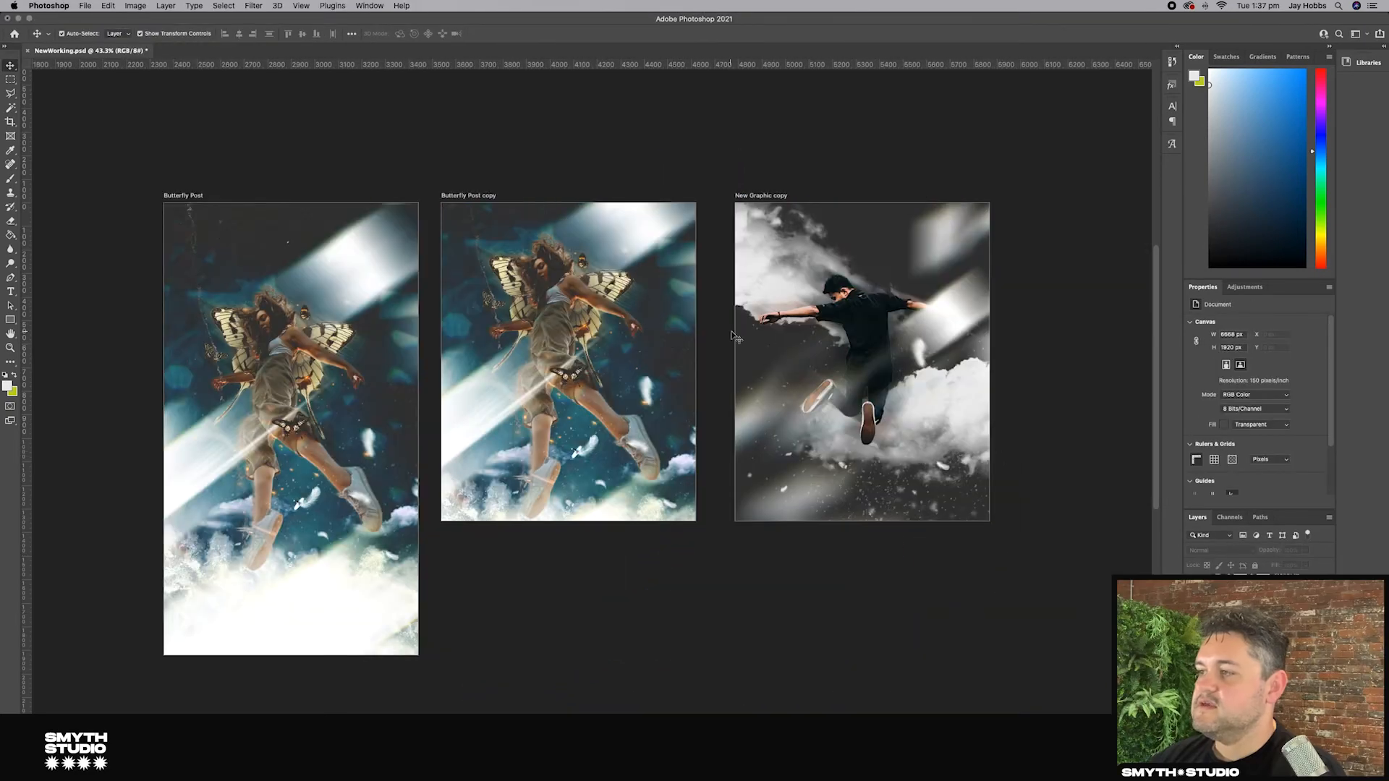
Step: Search the files for butterfly and bring a large butterfly image from the Butterfly & Leaf folder into the artboard
key(super+Tab)
double_click(806, 433)
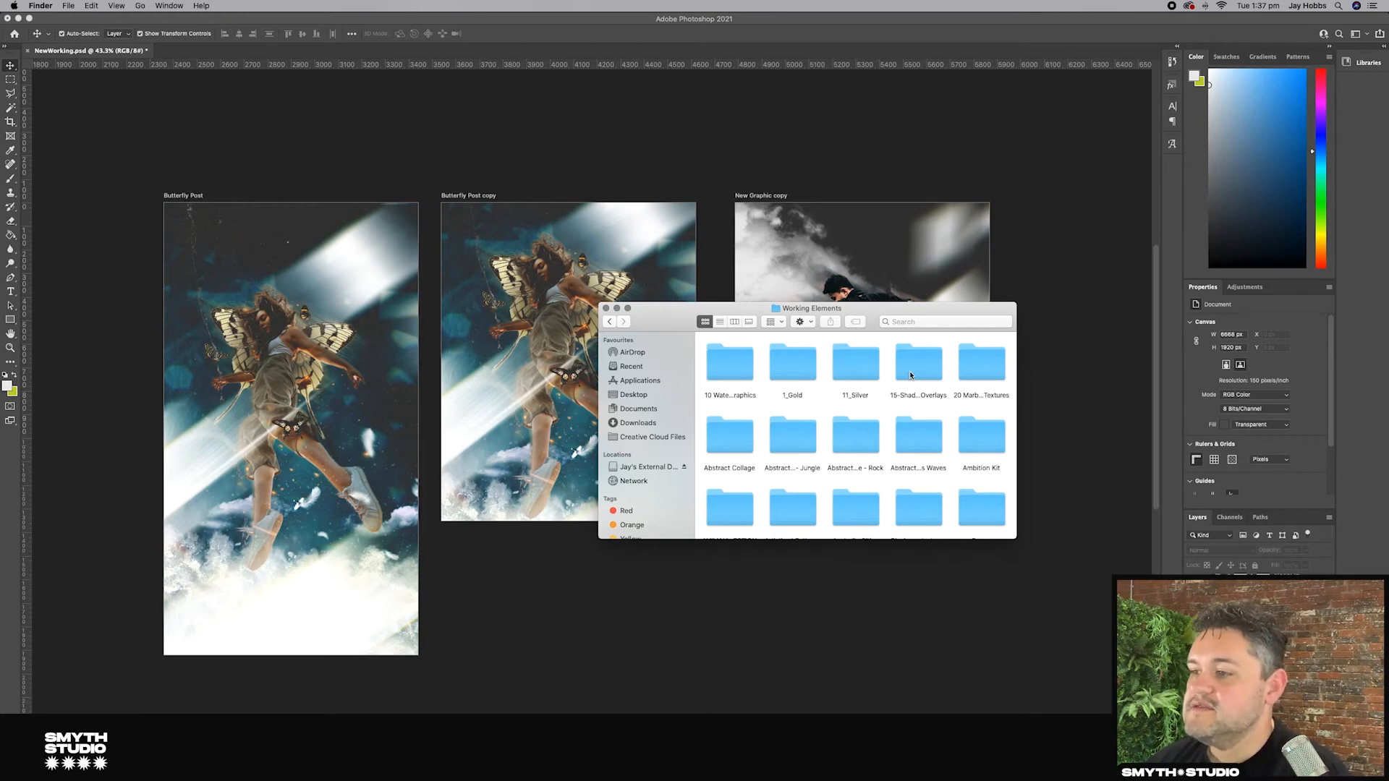
click(916, 324)
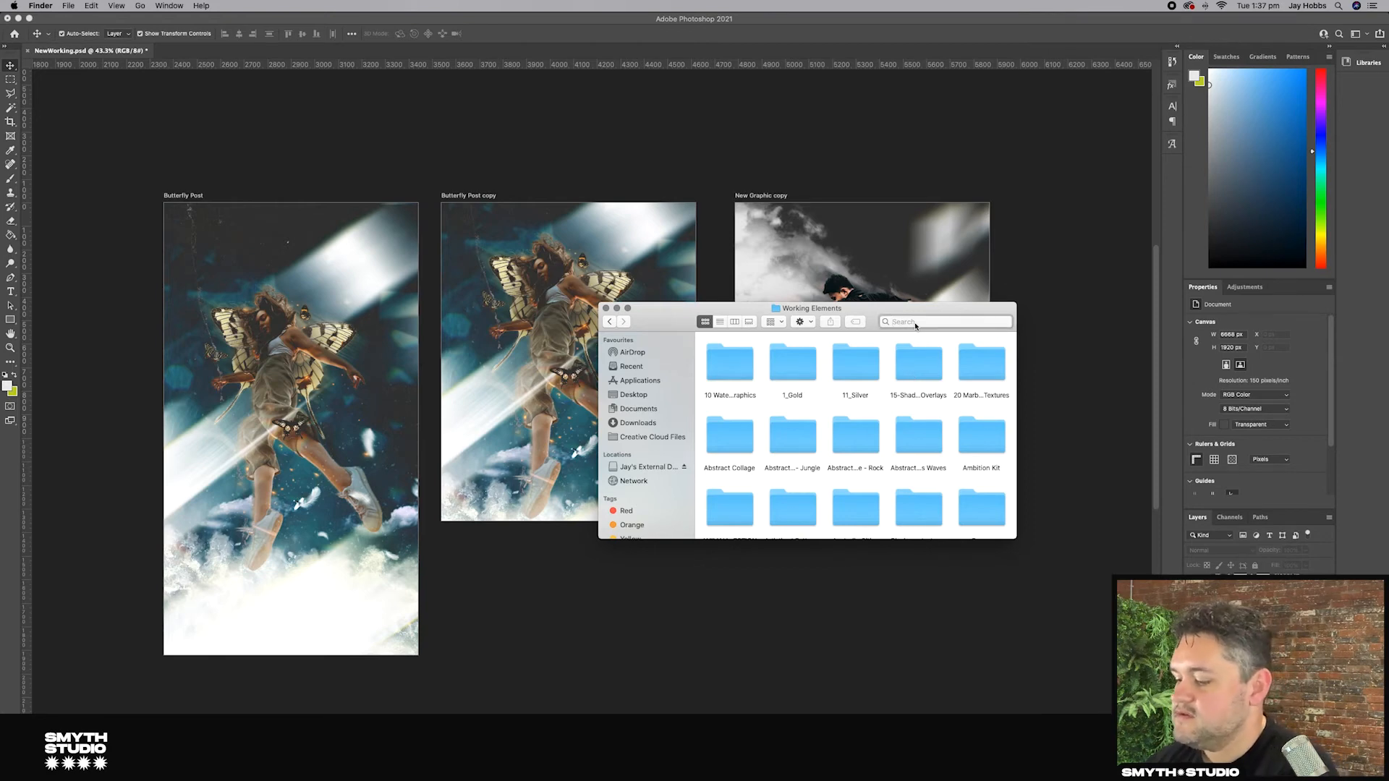
text(butterf)
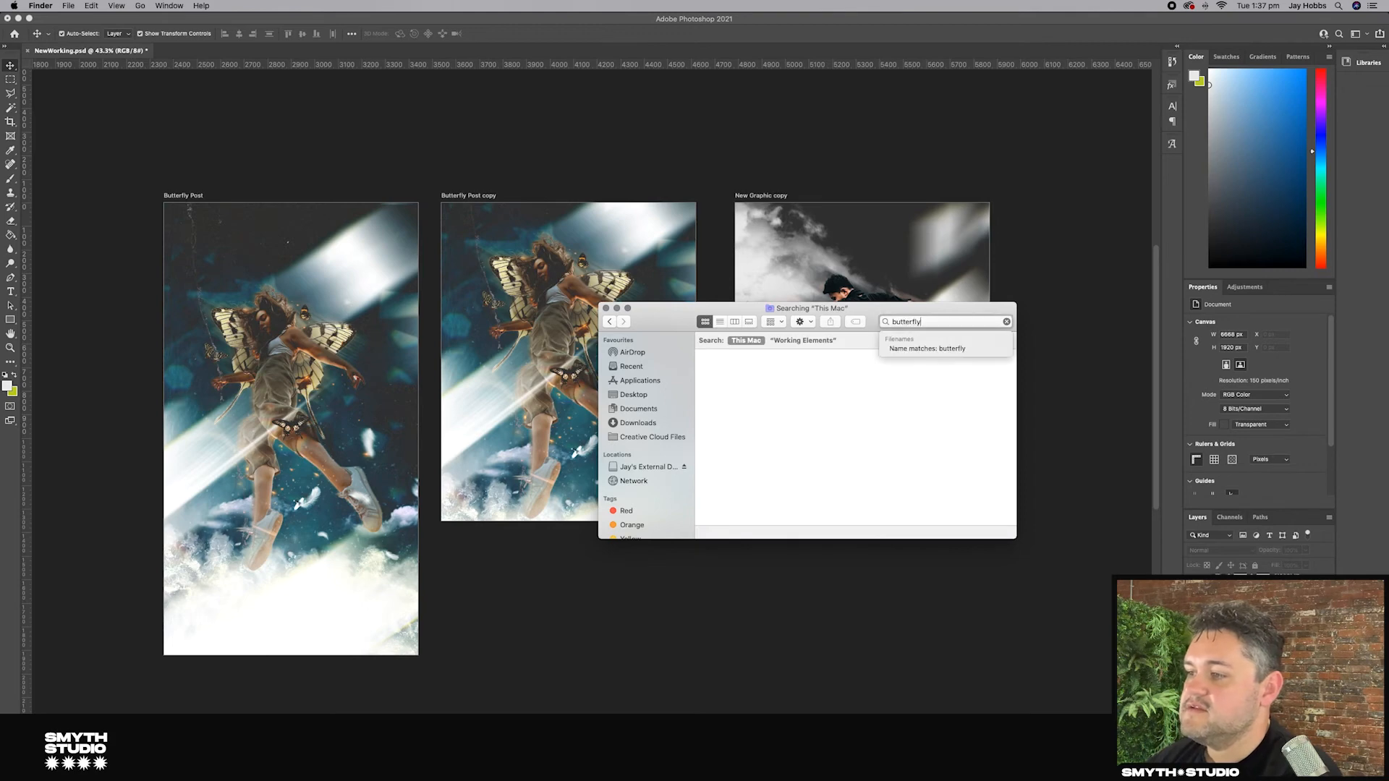
text(ly)
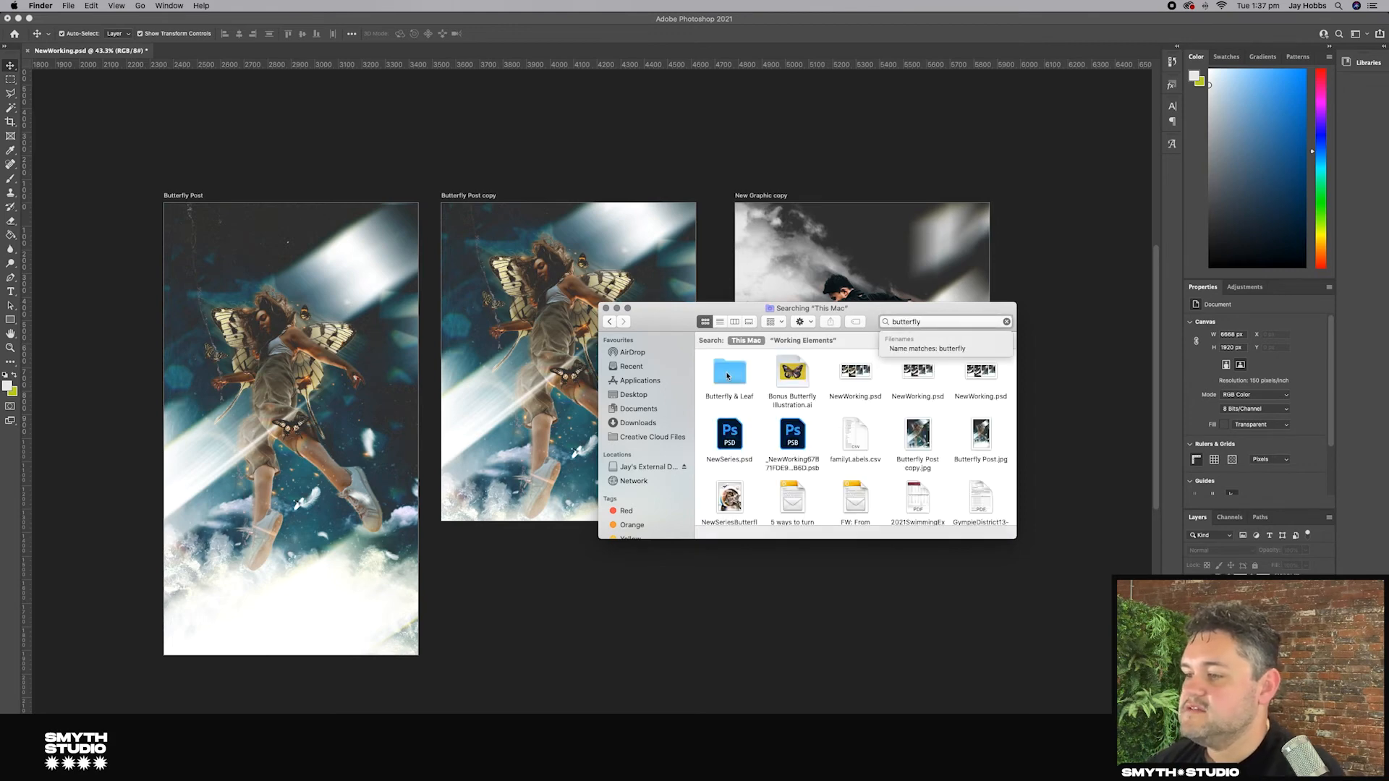
click(728, 374)
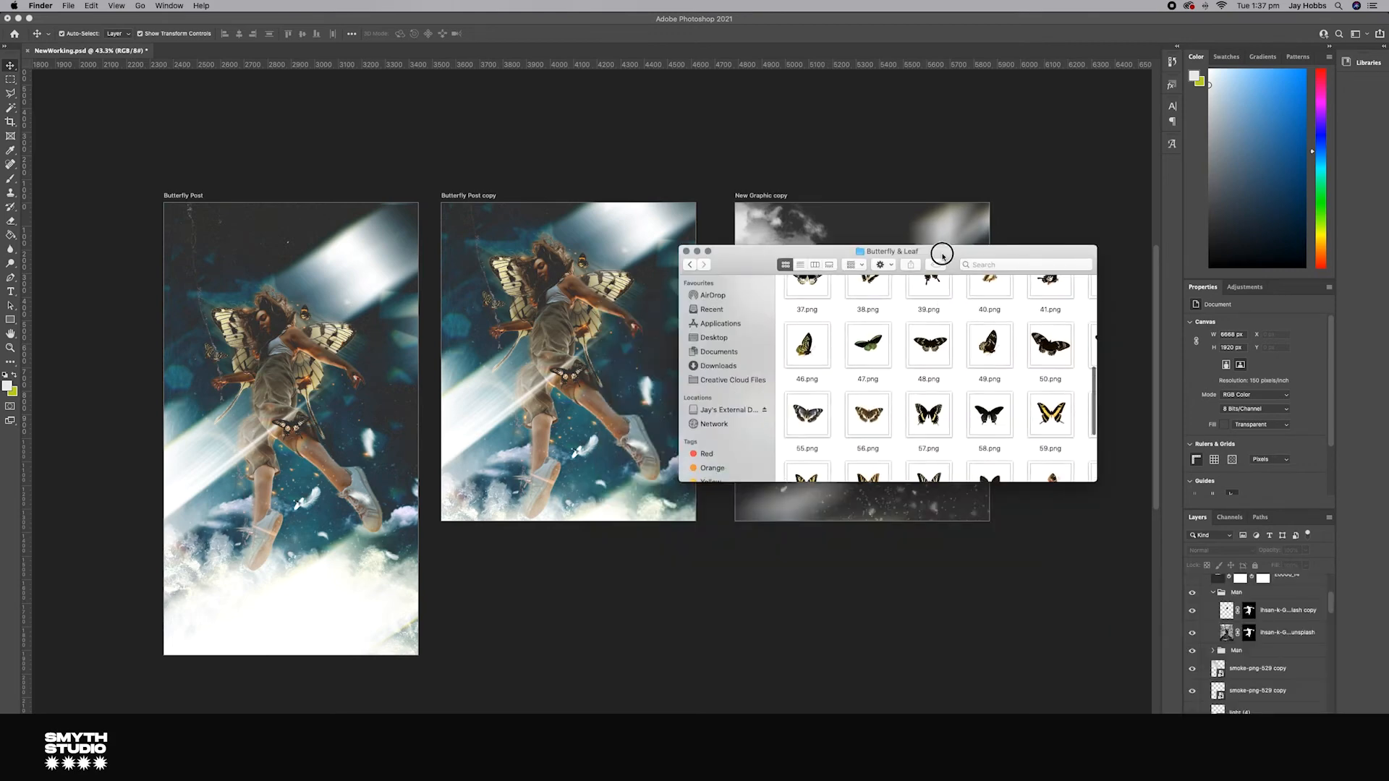
drag(943, 254, 611, 309)
scroll(673, 403, down, 5)
drag(673, 395, 864, 347)
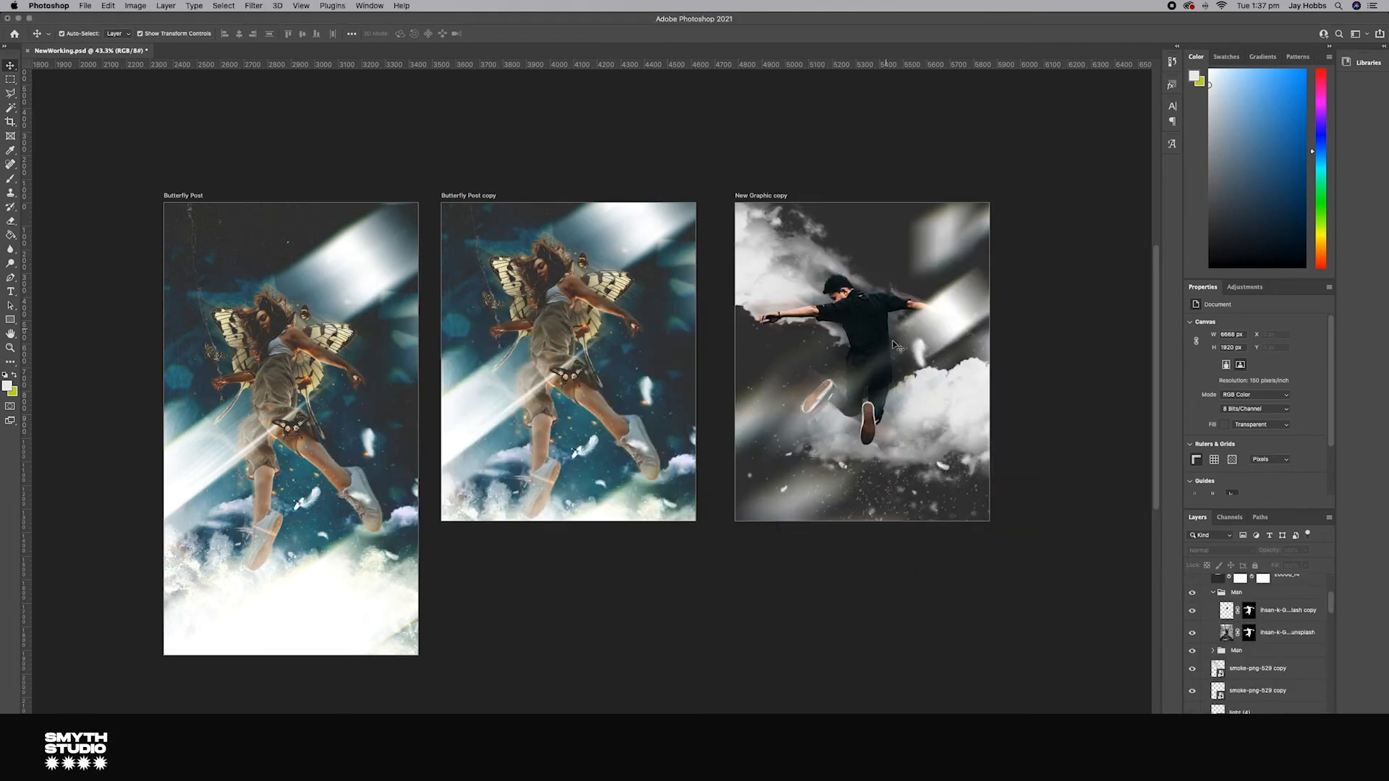
Step: Scale and position the butterfly wings over the man's back
drag(973, 261, 990, 246)
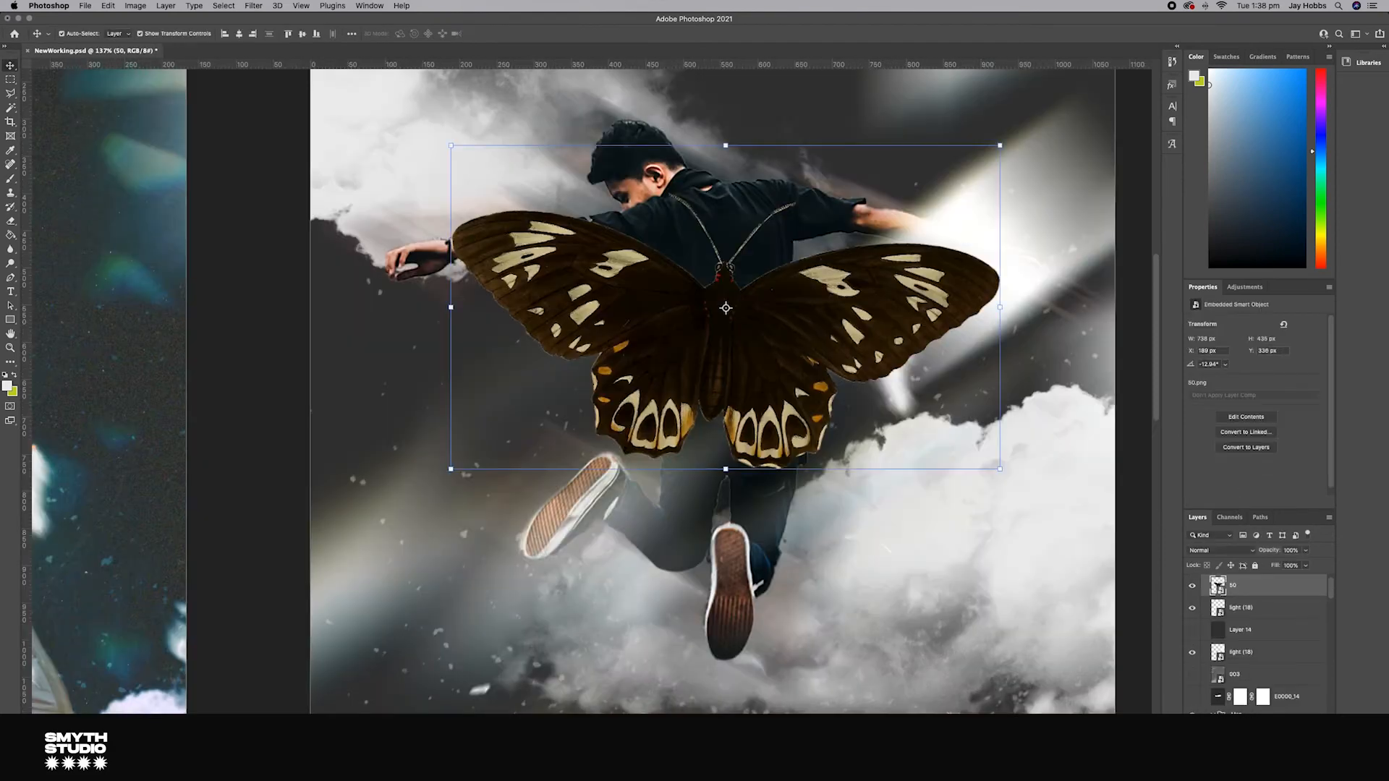
key(d)
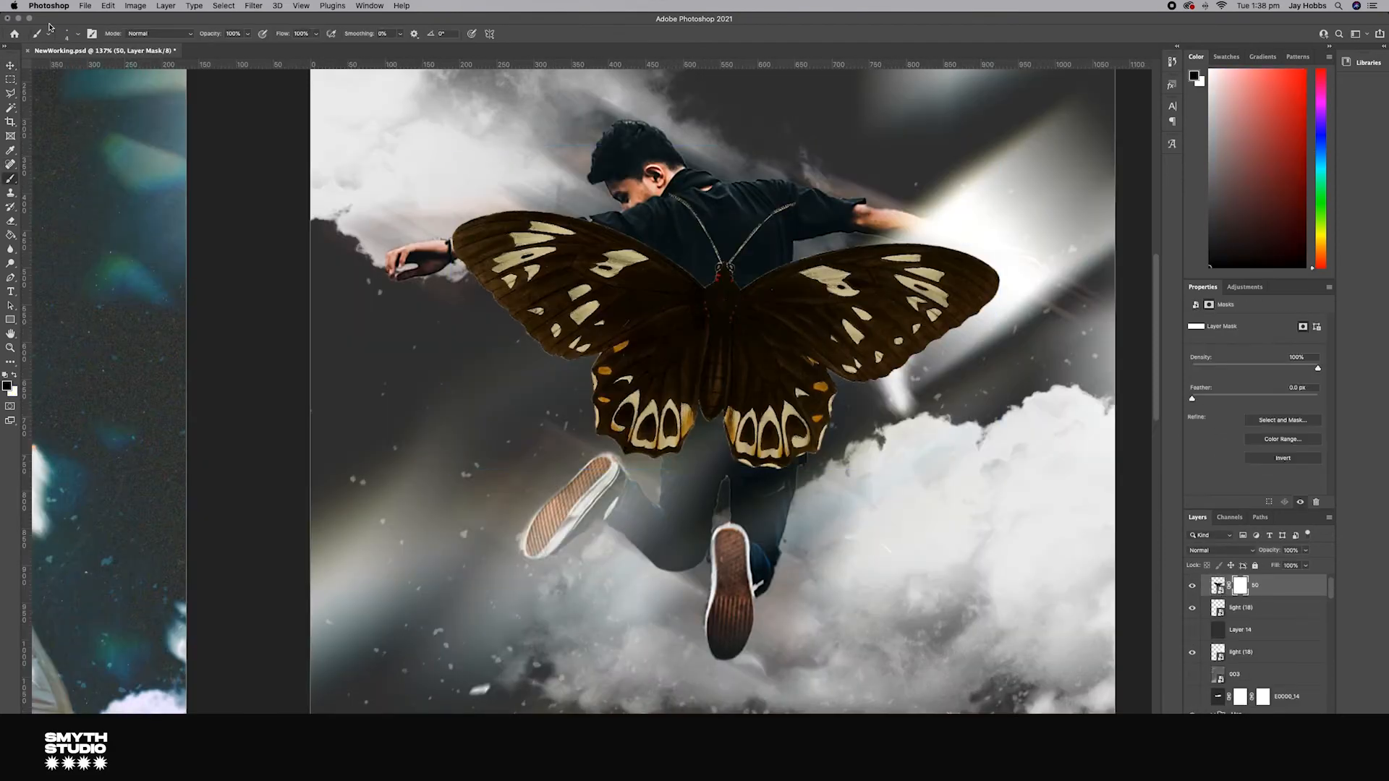
drag(718, 256, 719, 268)
click(10, 66)
key(super+z)
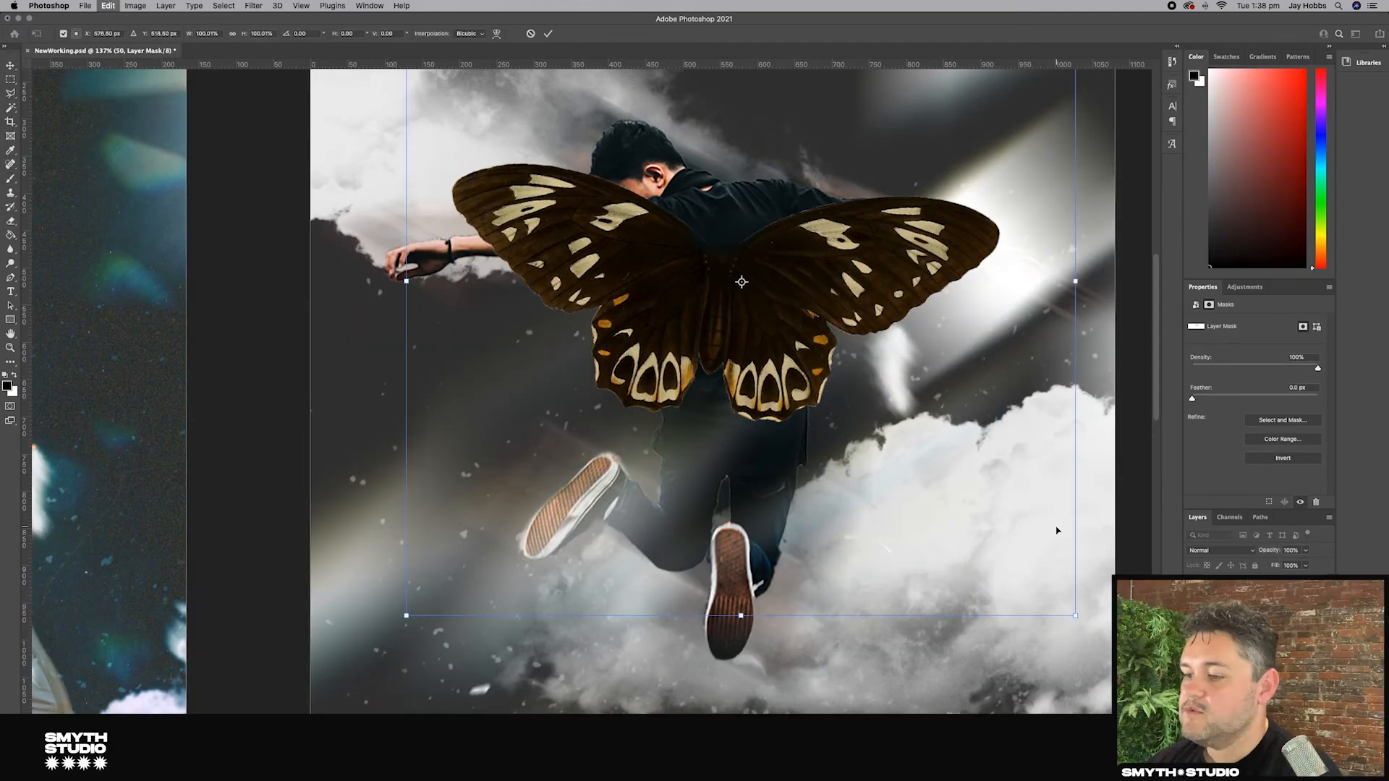
drag(1092, 673, 1105, 611)
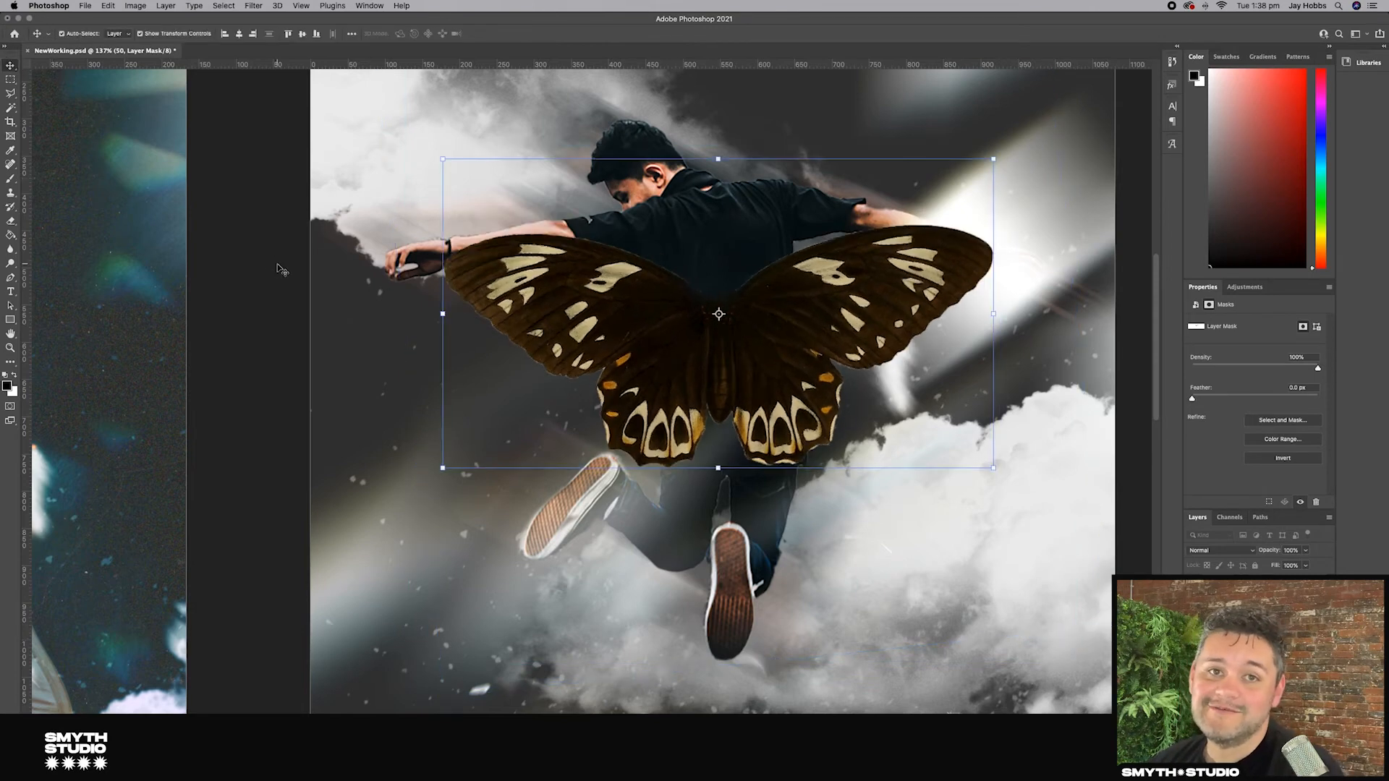
drag(767, 335, 767, 325)
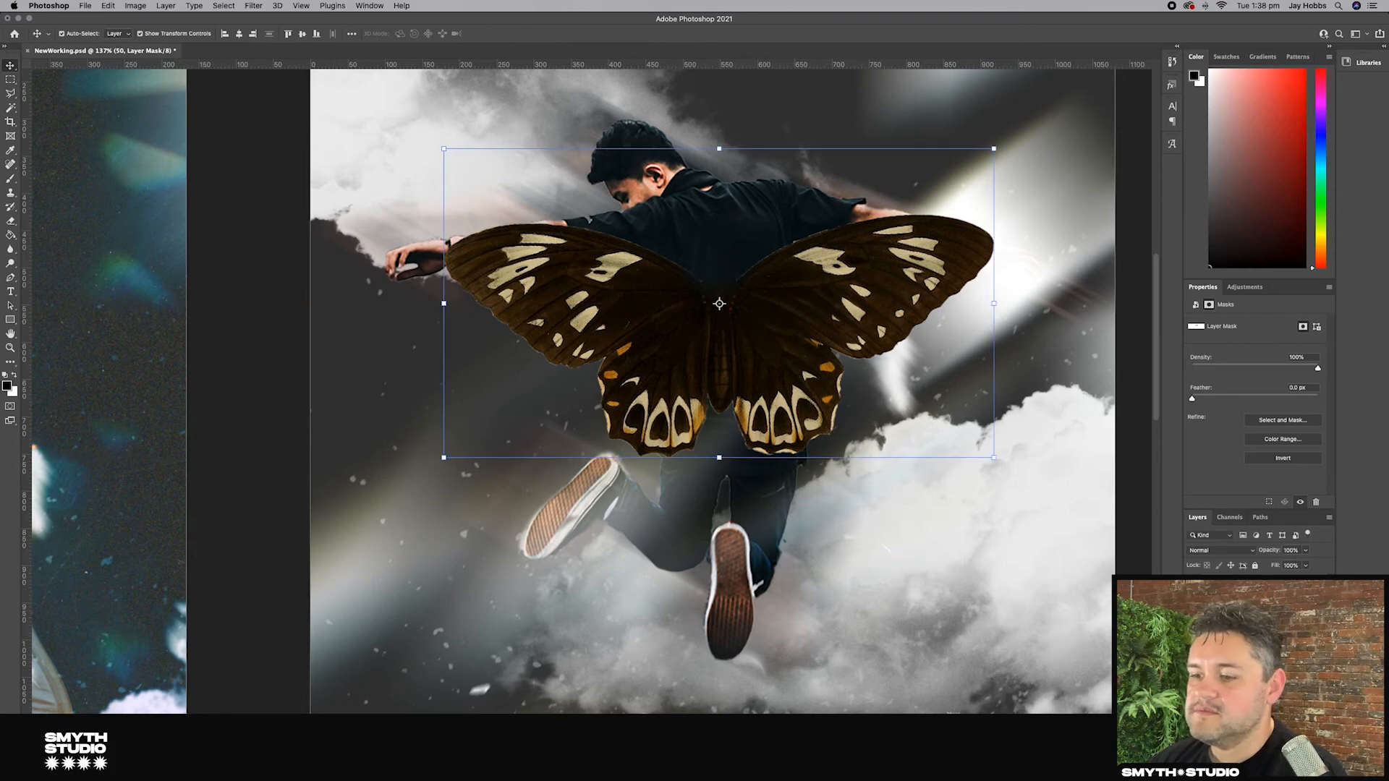
Step: Paint on the butterfly layer's mask to hide part of the wings
click(1219, 586)
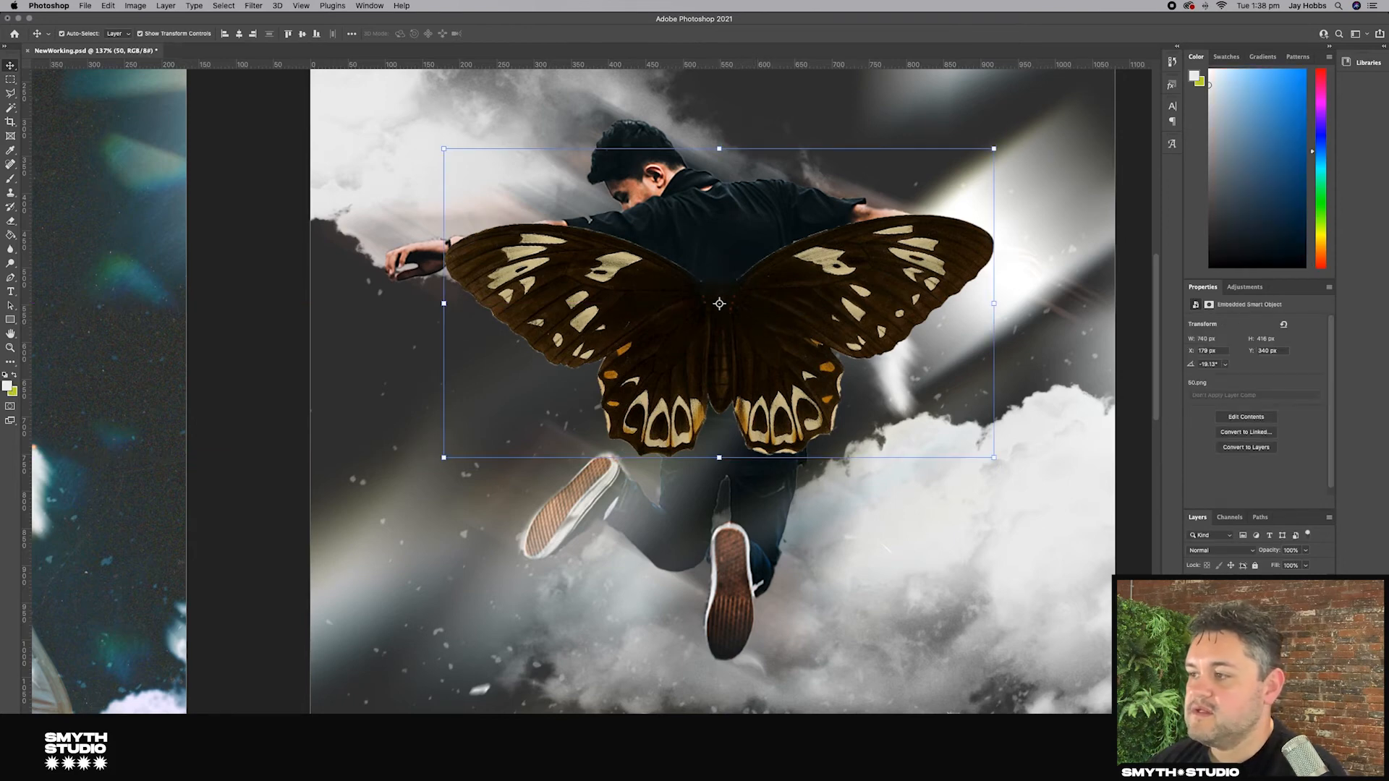
click(8, 177)
click(1240, 586)
mouse_move(730, 397)
mouse_down()
mouse_move(798, 231)
mouse_move(880, 323)
mouse_move(927, 286)
mouse_move(730, 280)
mouse_up()
key(v)
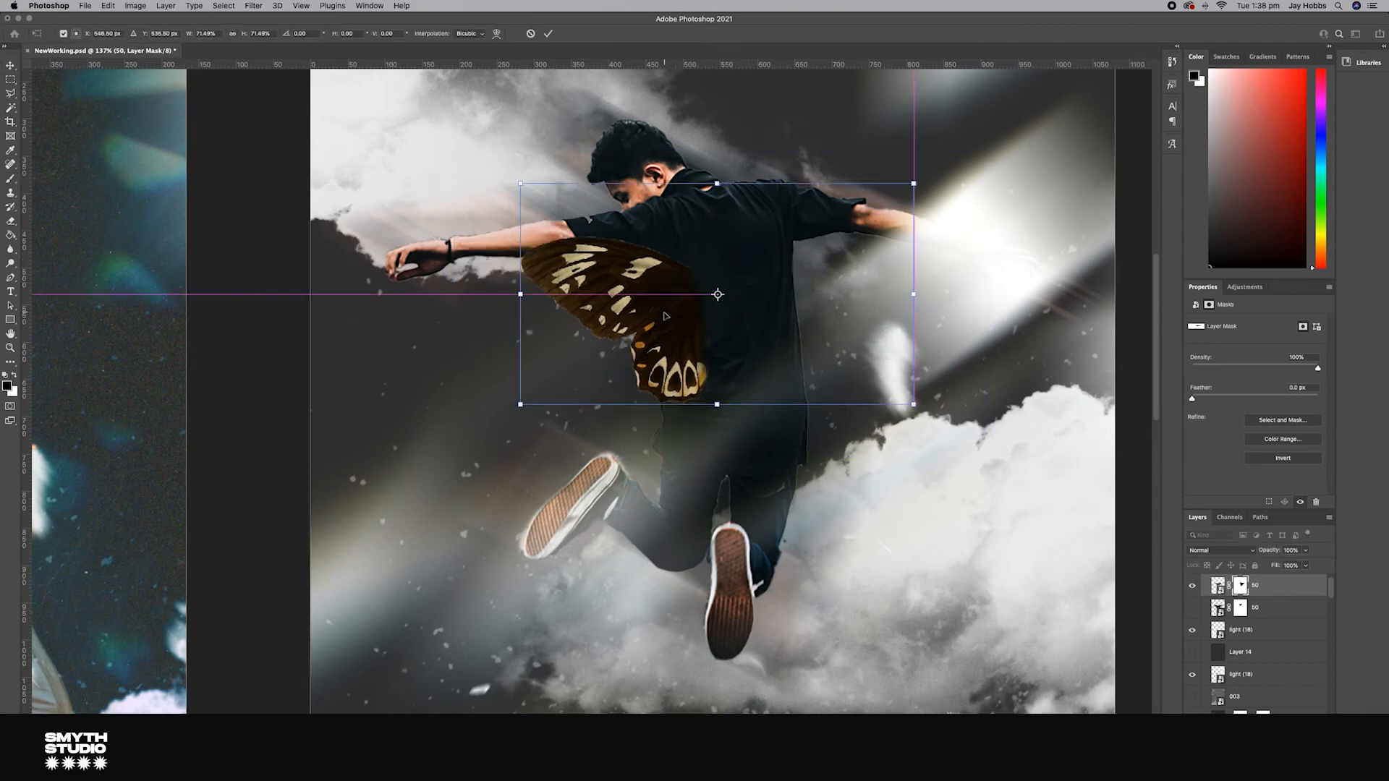
Step: Show the second butterfly copy and rotate it into place on the man's back
click(1192, 610)
click(1218, 607)
drag(995, 553, 1039, 497)
key(Return)
Step: Paint on the second butterfly's mask to tuck the wings behind the man's arm
key(b)
click(1192, 585)
click(1240, 607)
mouse_move(535, 271)
mouse_down()
mouse_move(453, 301)
mouse_move(656, 406)
mouse_move(384, 141)
mouse_up()
Step: Place a small butterfly about 162 px wide beside the man's leg
key(v)
drag(708, 320, 724, 307)
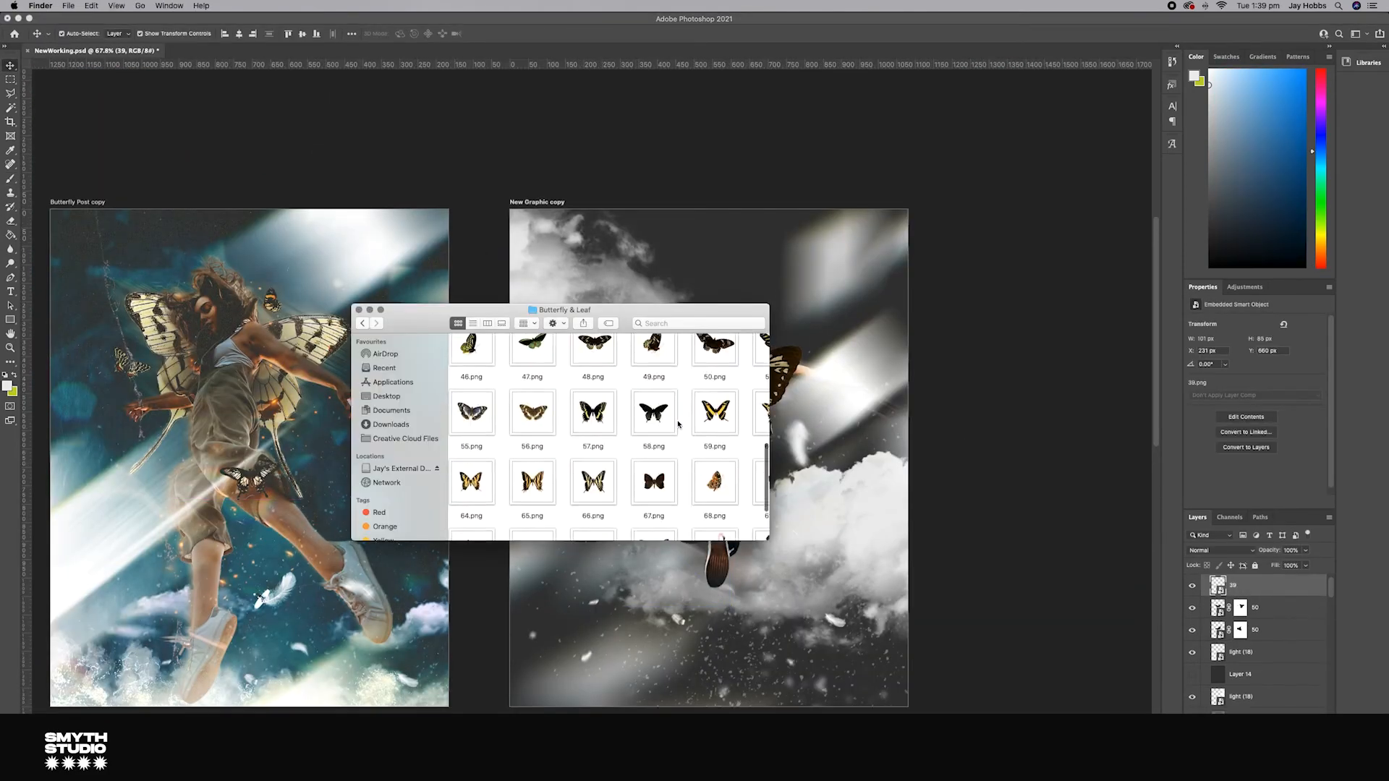
scroll(713, 402, down, 2)
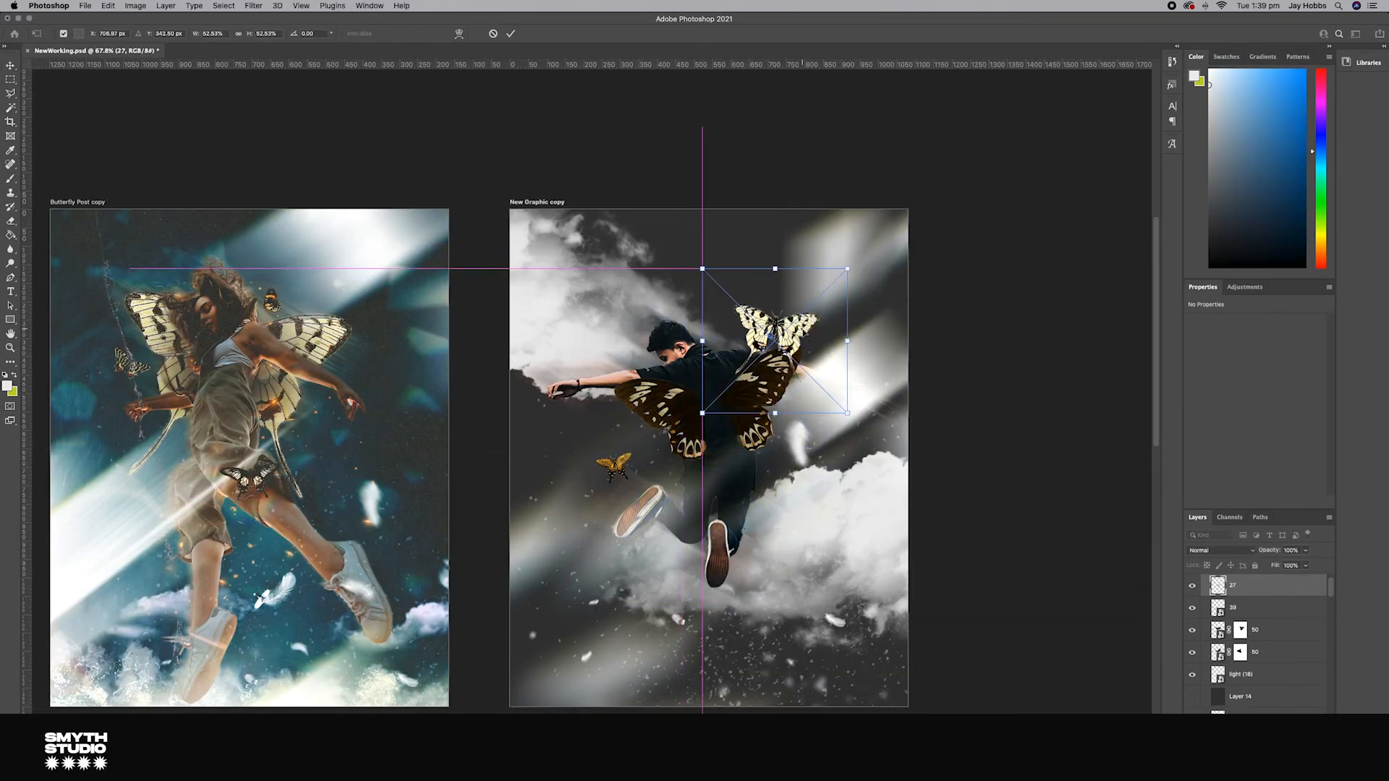
click(614, 463)
click(1027, 513)
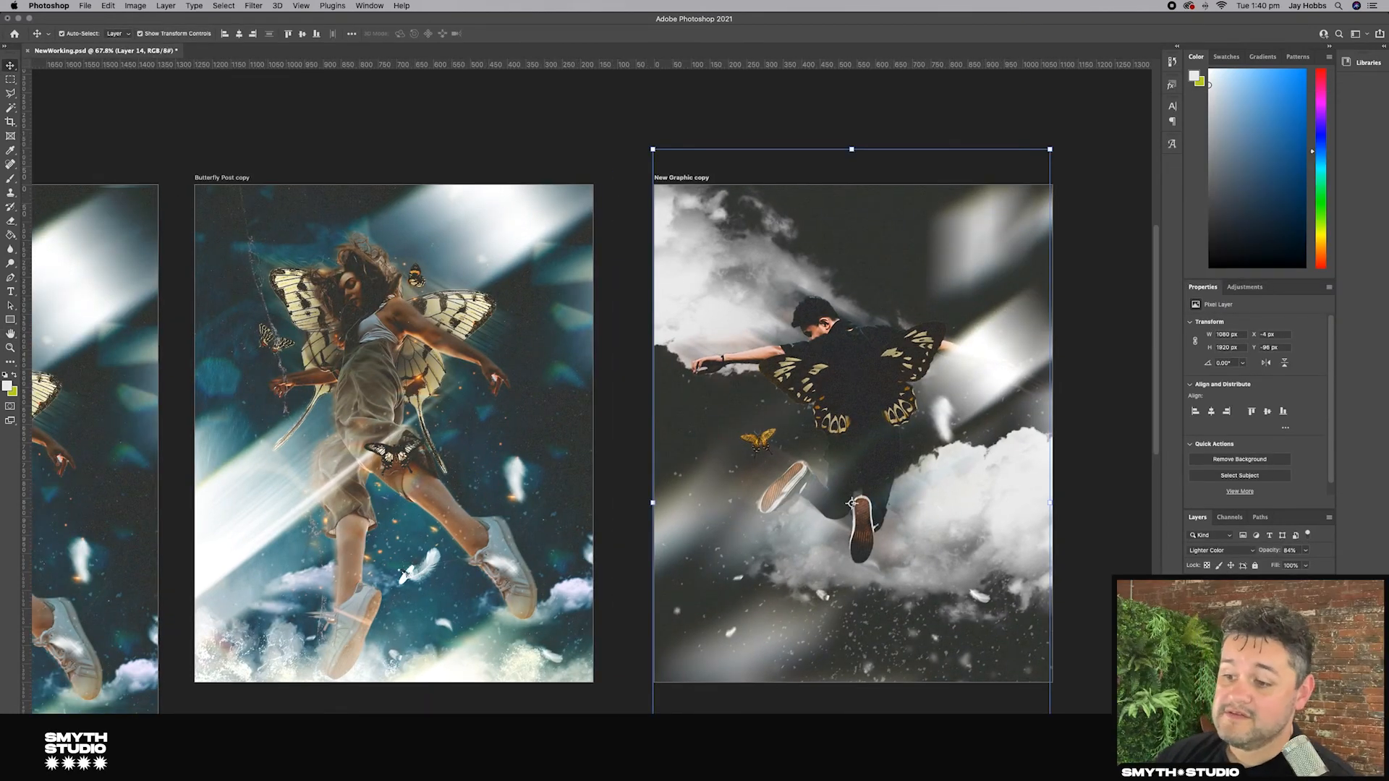
Step: Group the butterfly wing layers into a new group and return to the Butterfly & Leaf folder
click(818, 387)
shift+click(1252, 637)
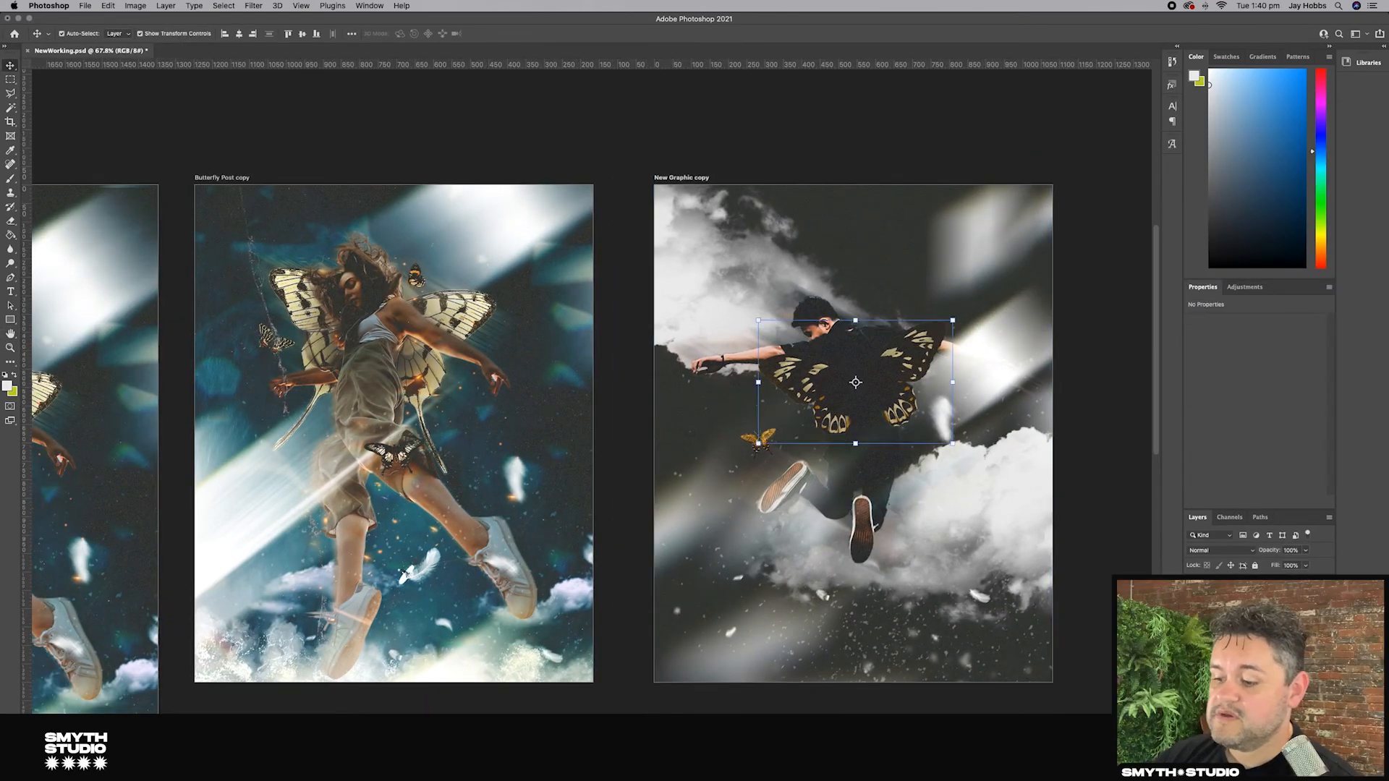
key(super+g)
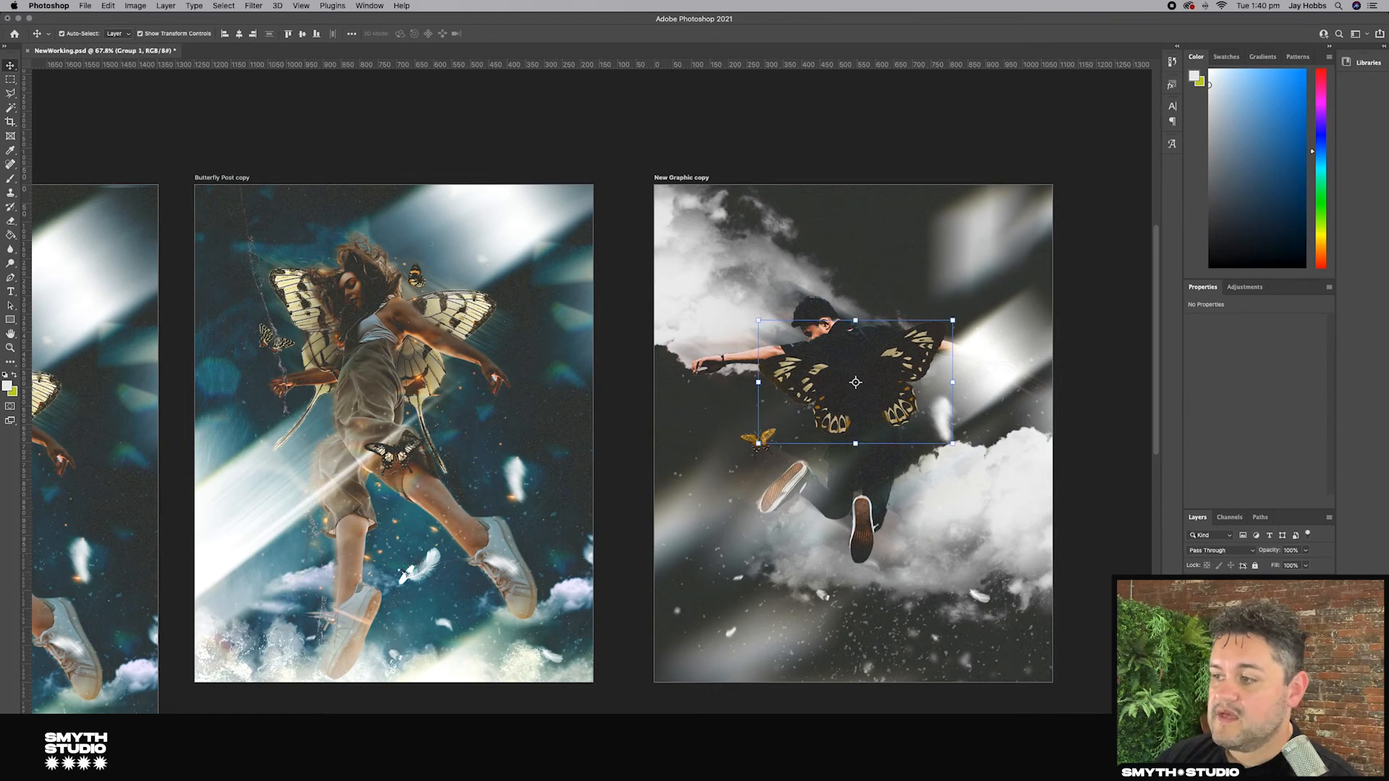
click(1193, 637)
key(super+Tab)
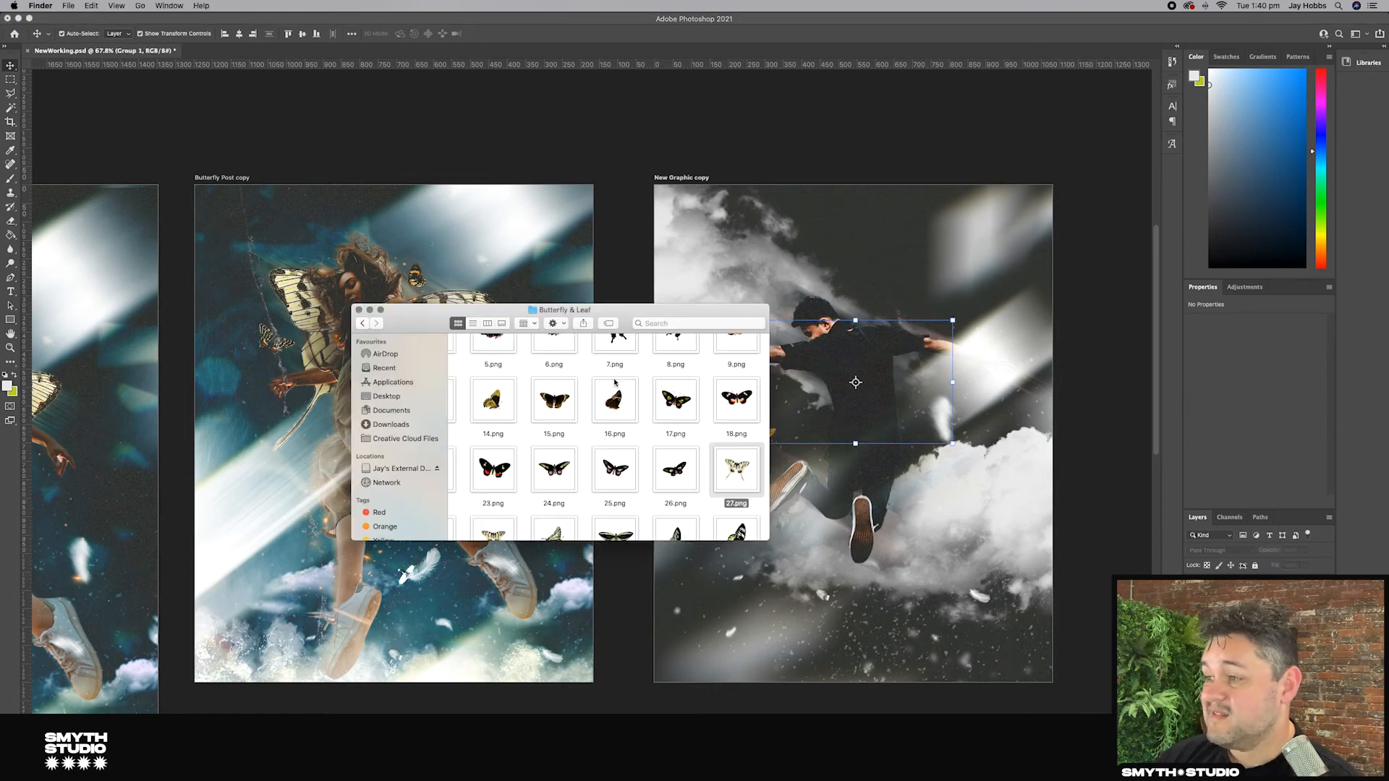
Step: Browse the Butterfly & Leaf folder for a suitable butterfly image
drag(452, 321, 572, 494)
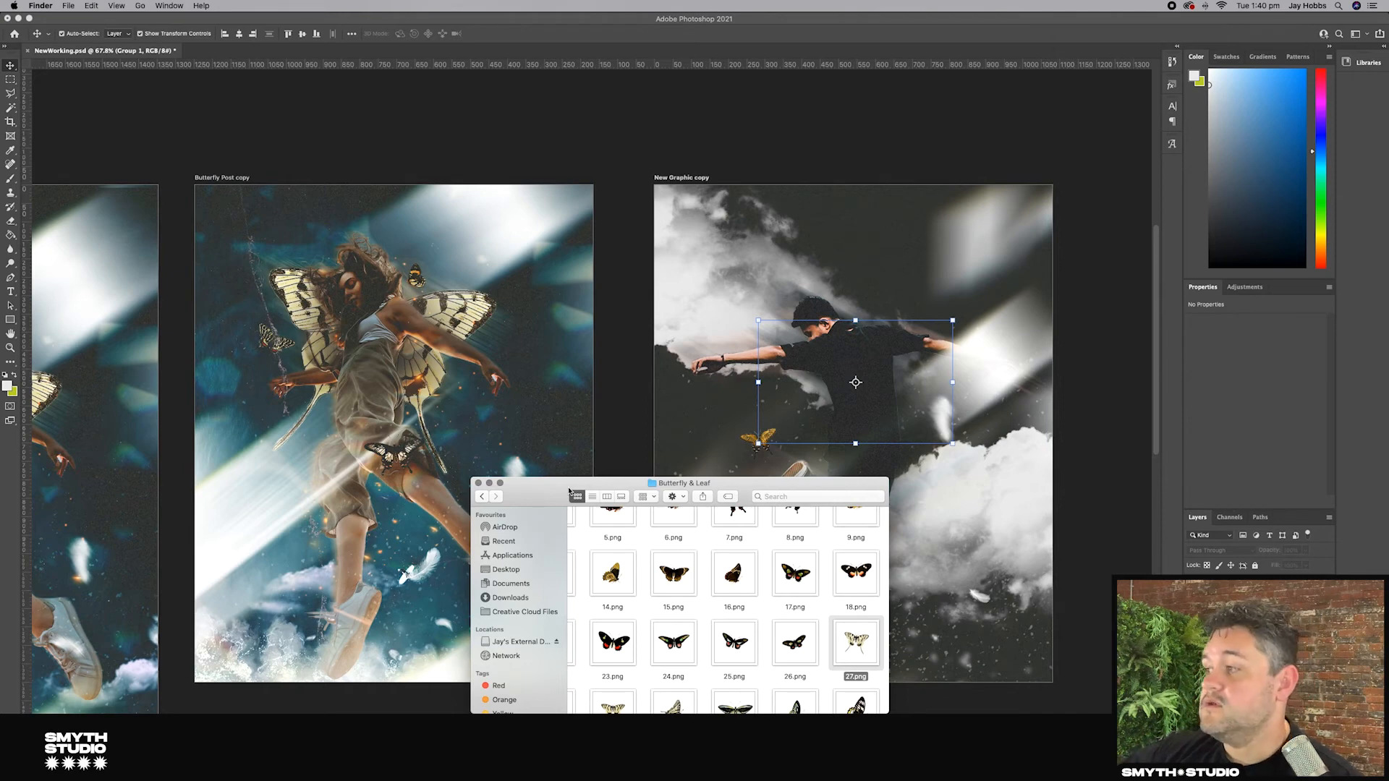
drag(548, 485, 324, 319)
scroll(509, 433, down, 3)
click(583, 456)
scroll(410, 479, down, 2)
scroll(410, 480, left, 3)
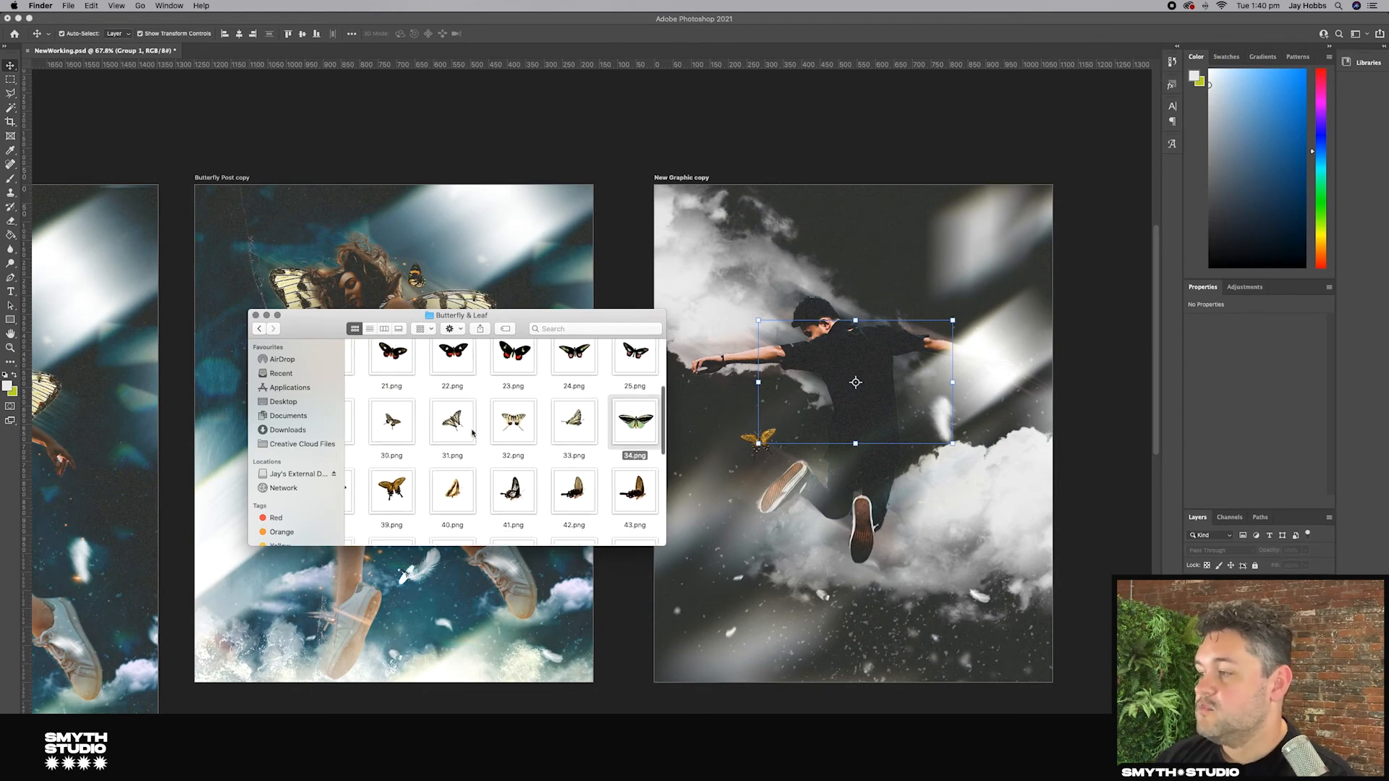
scroll(437, 475, left, 2)
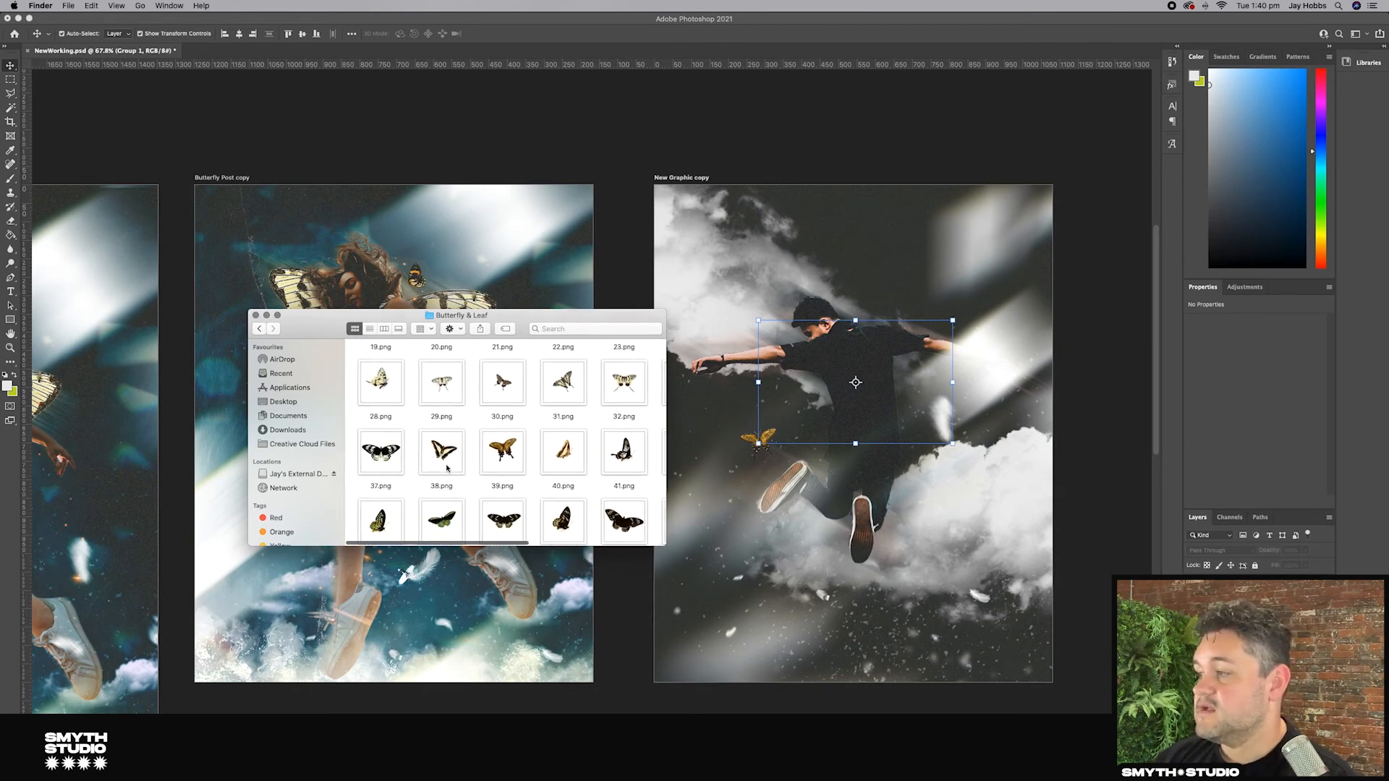
scroll(390, 398, up, 5)
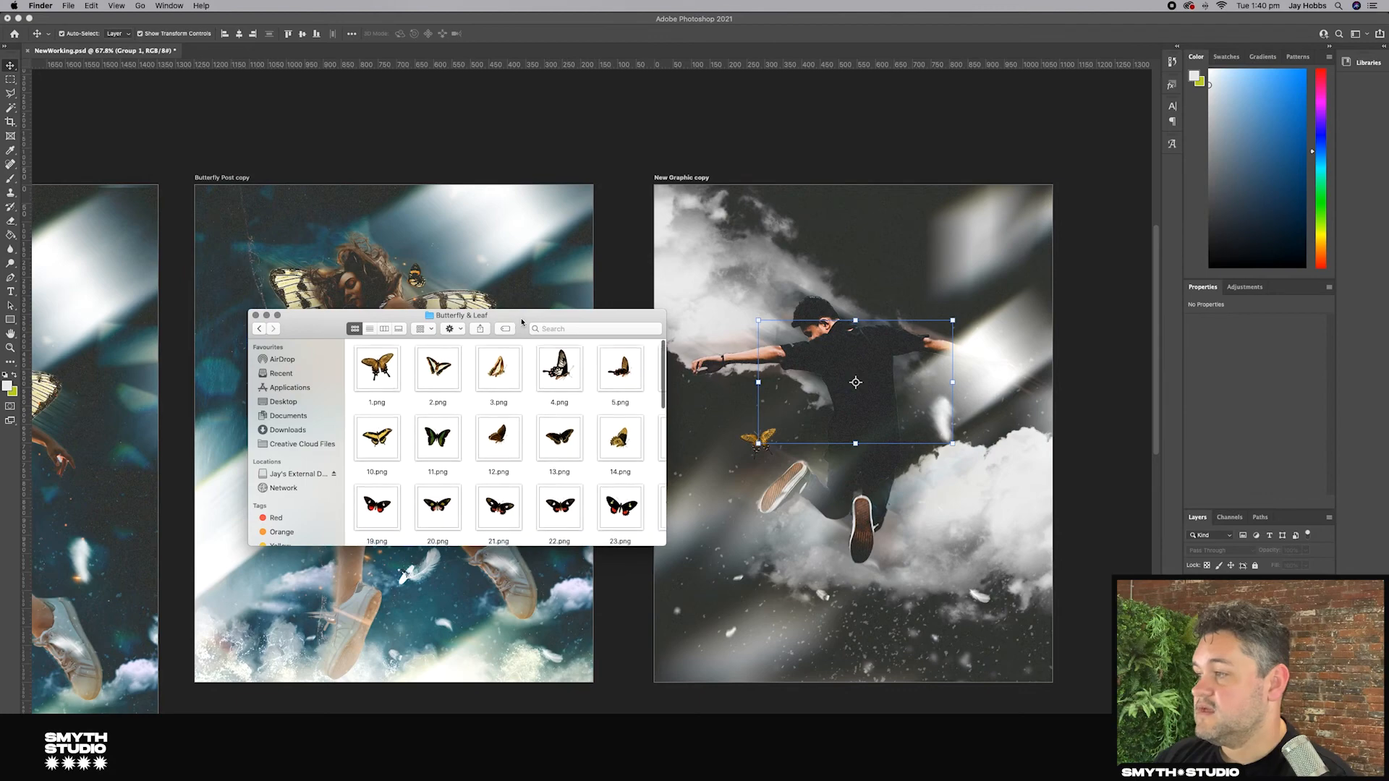
Step: Place butterfly 1.png onto the man's back in the New Graphic copy artboard and distort it to fit
click(377, 367)
key(space)
key(space)
drag(376, 372, 839, 378)
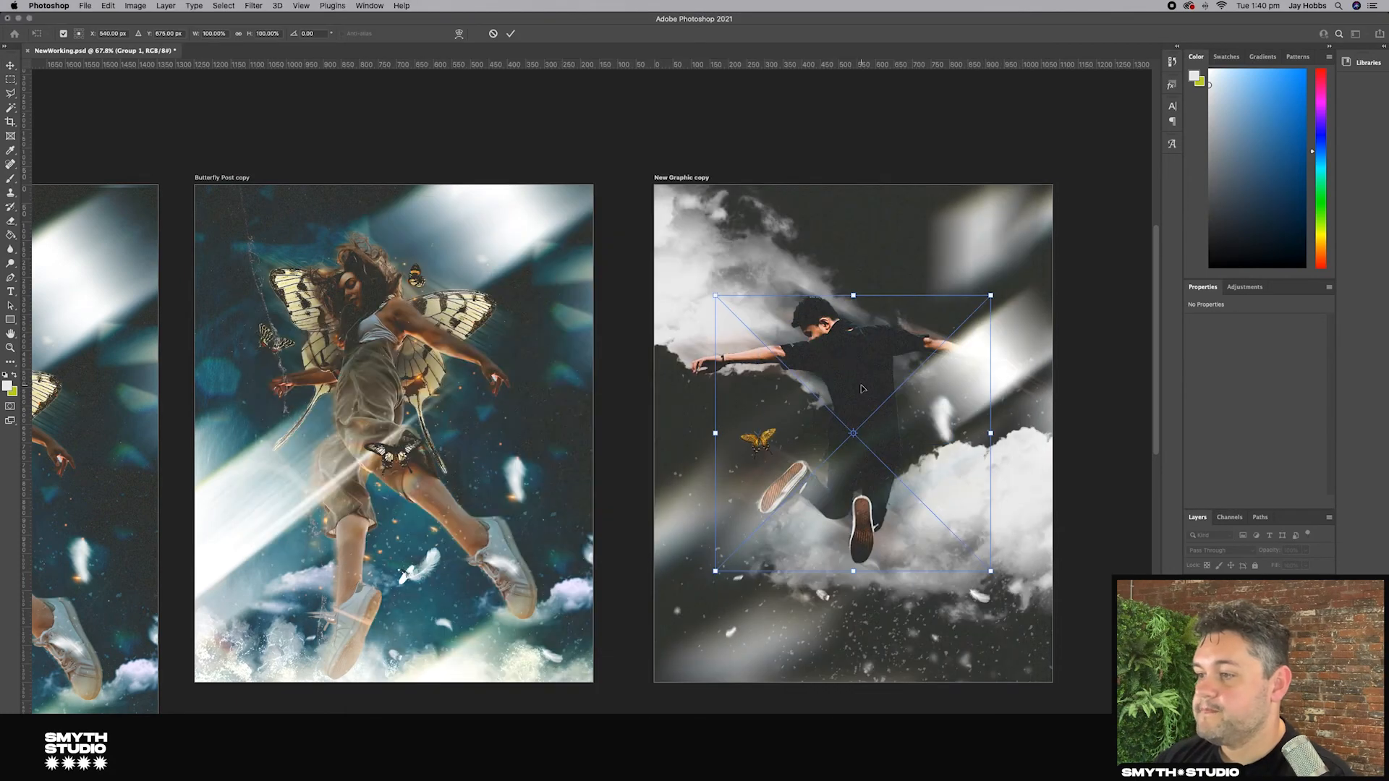
drag(990, 434, 976, 434)
drag(987, 308, 991, 330)
drag(844, 455, 841, 427)
scroll(845, 426, right, 3)
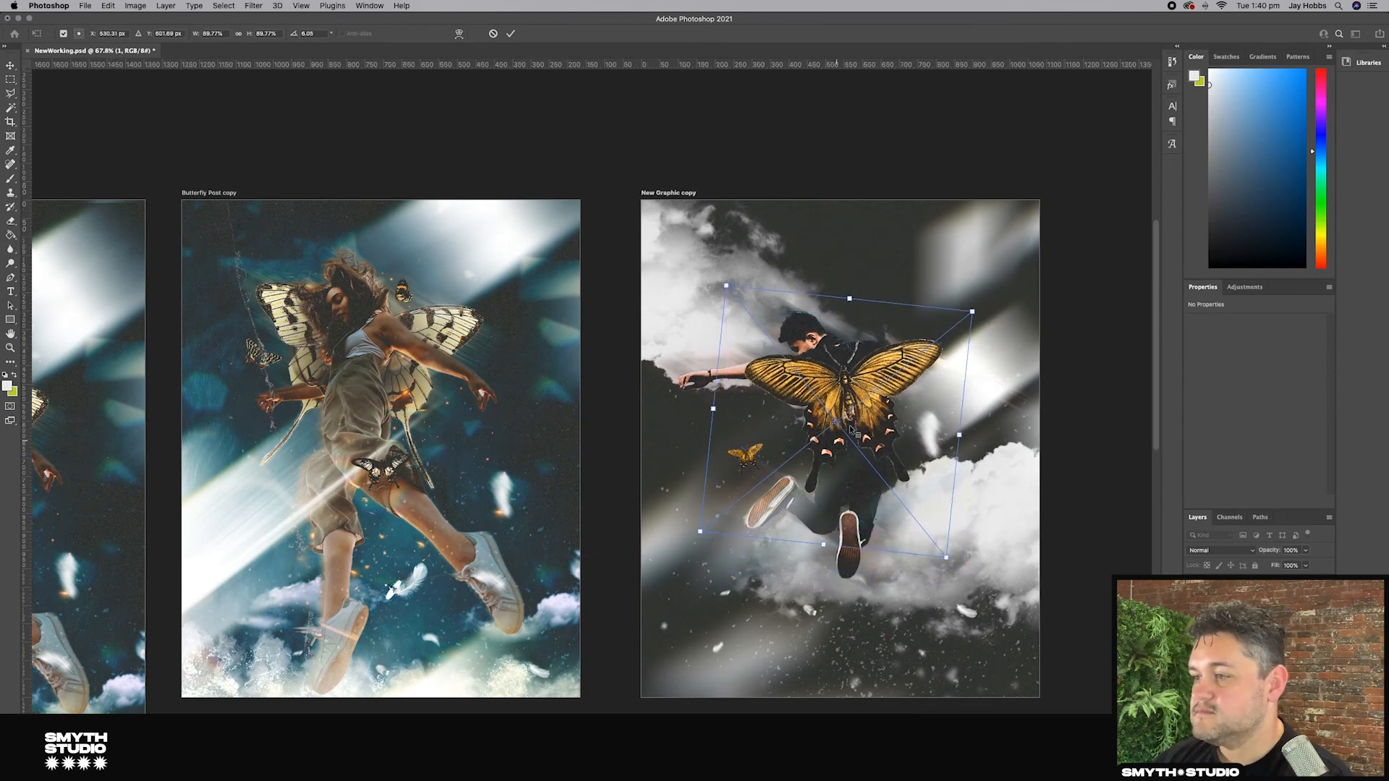
scroll(847, 426, up, 2)
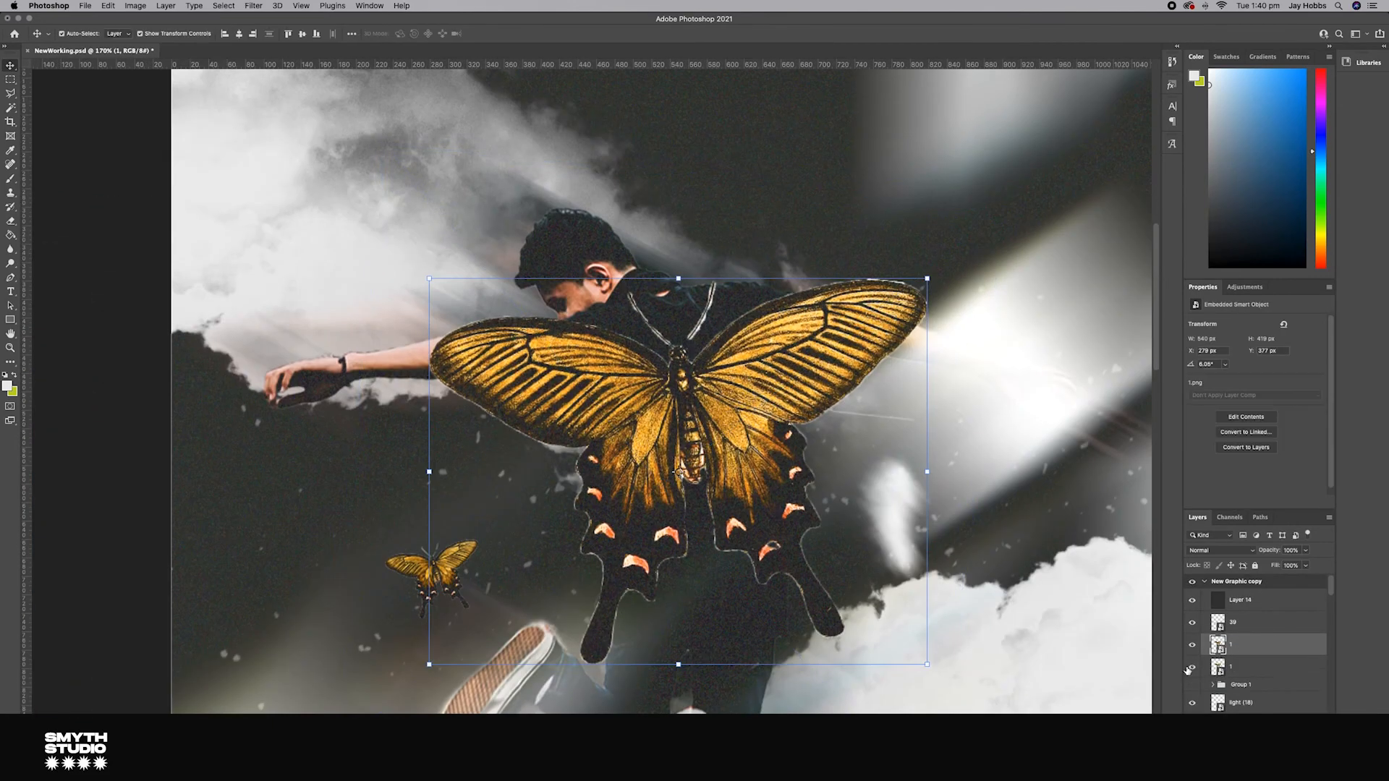
Step: Mask the butterfly layer to keep only its left wing and transform that wing over the man's left shoulder
click(1192, 645)
click(1232, 667)
click(1252, 774)
key(b)
mouse_move(679, 363)
mouse_down()
mouse_move(750, 524)
mouse_move(886, 299)
mouse_up()
click(10, 65)
drag(927, 472, 959, 483)
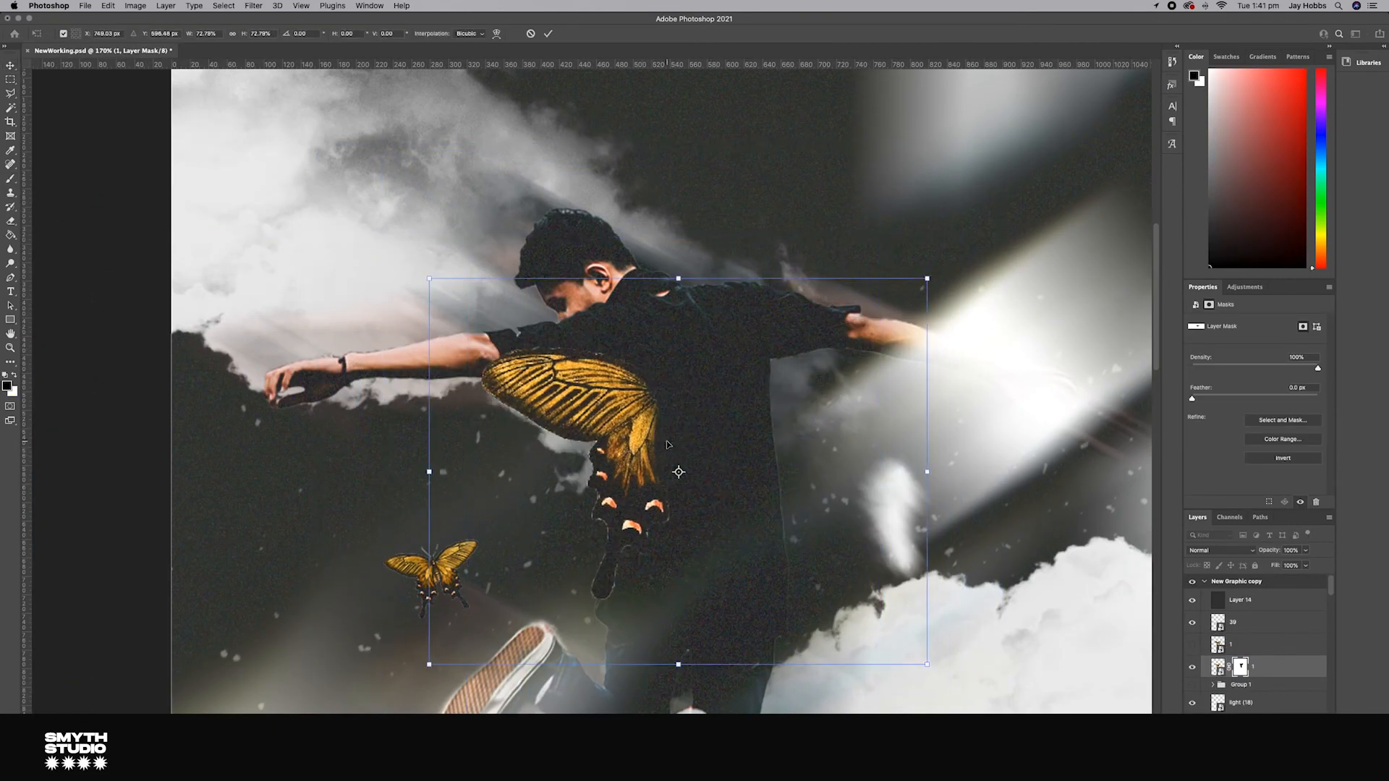
key(Return)
Step: Mask a second butterfly copy to keep its right wing and transform it onto the man's right shoulder
click(1192, 645)
click(1231, 645)
click(1252, 774)
key(b)
mouse_move(499, 326)
mouse_down()
mouse_move(456, 367)
mouse_move(664, 345)
mouse_move(589, 564)
mouse_up()
key(super+t)
drag(660, 484, 889, 471)
drag(1001, 484, 966, 478)
drag(974, 708, 1005, 666)
key(Return)
Step: Paint dark shading on a new layer over the inner edges of the wings with a larger brush
click(1192, 667)
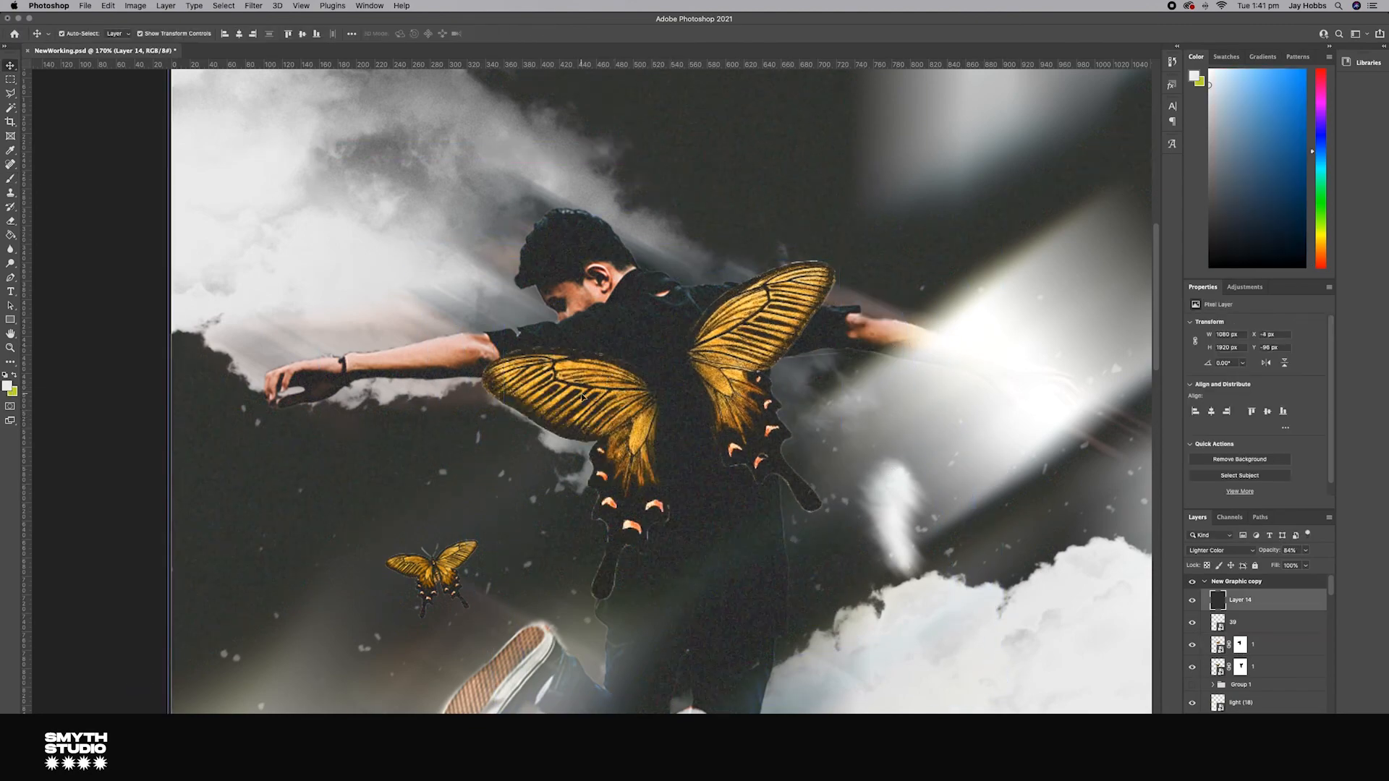
click(1240, 600)
key(super+minus)
scroll(1042, 475, up, 3)
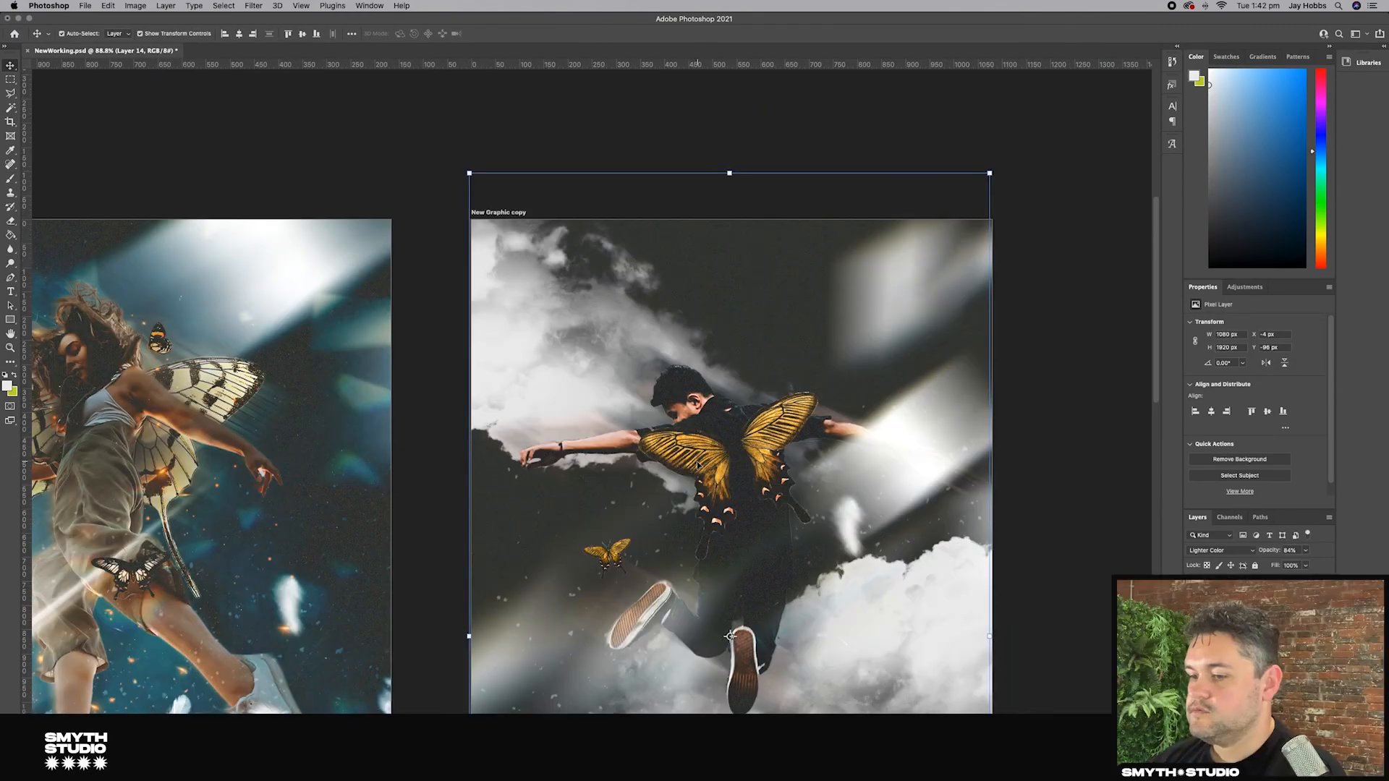
click(1238, 636)
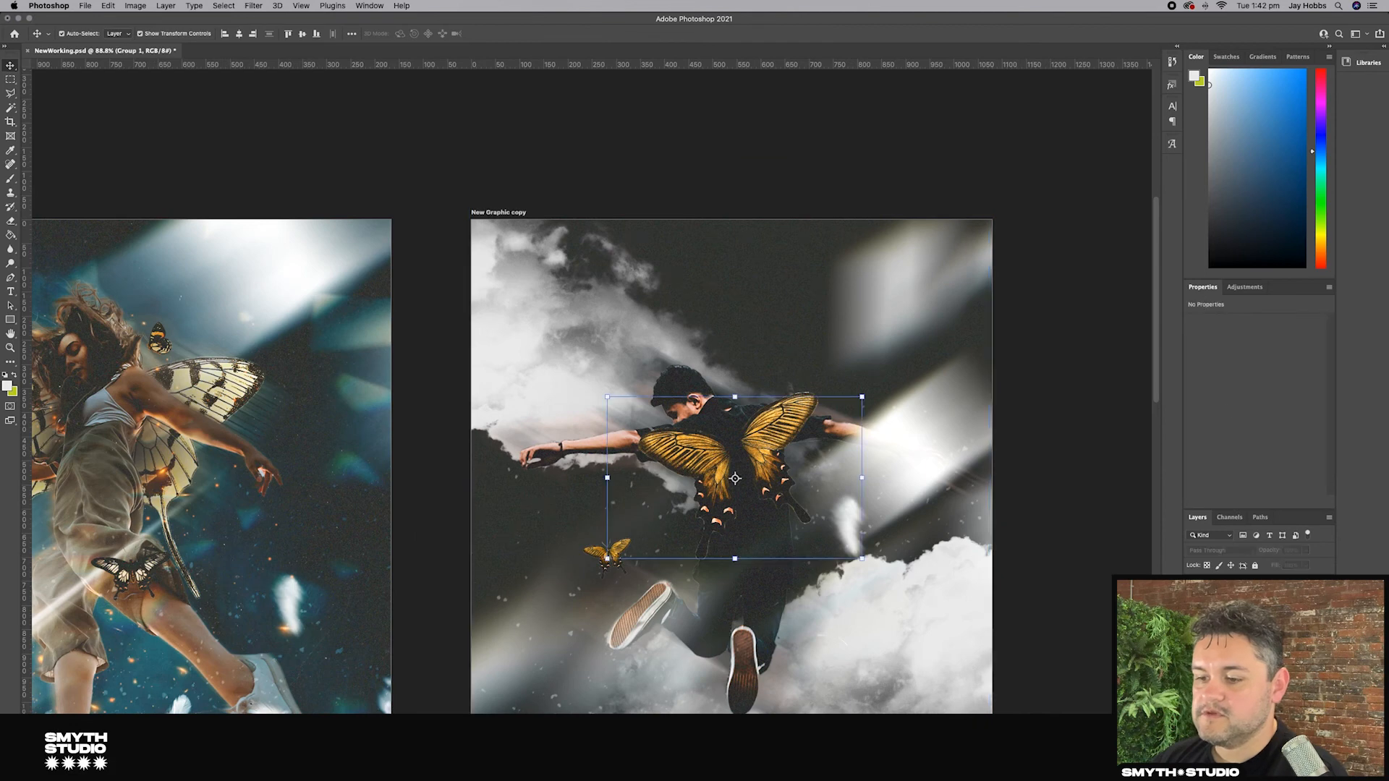
click(1289, 721)
click(10, 179)
click(8, 386)
drag(312, 619, 289, 632)
click(563, 504)
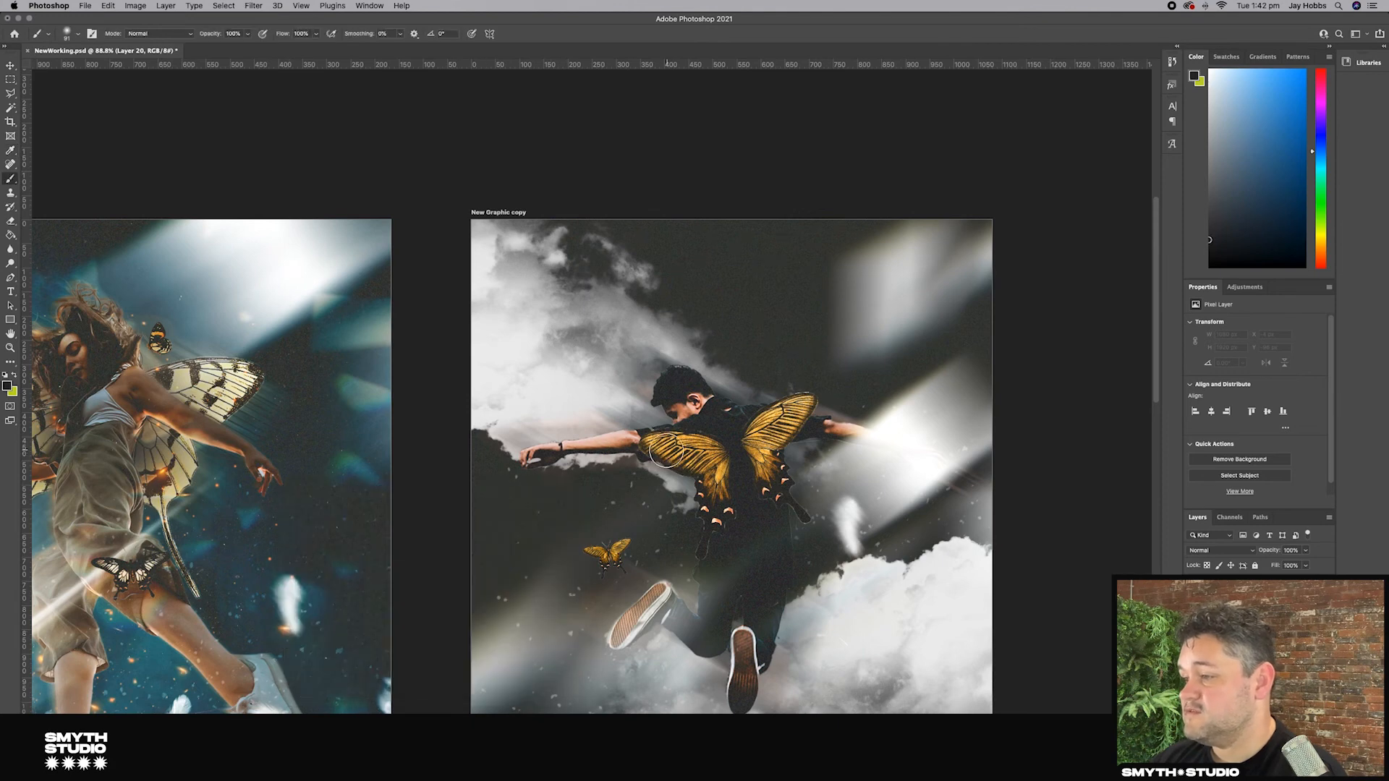
mouse_move(702, 478)
mouse_down()
mouse_move(705, 547)
mouse_move(759, 459)
mouse_up()
key(bracketright)
key(bracketright)
key(bracketright)
key(bracketright)
key(bracketright)
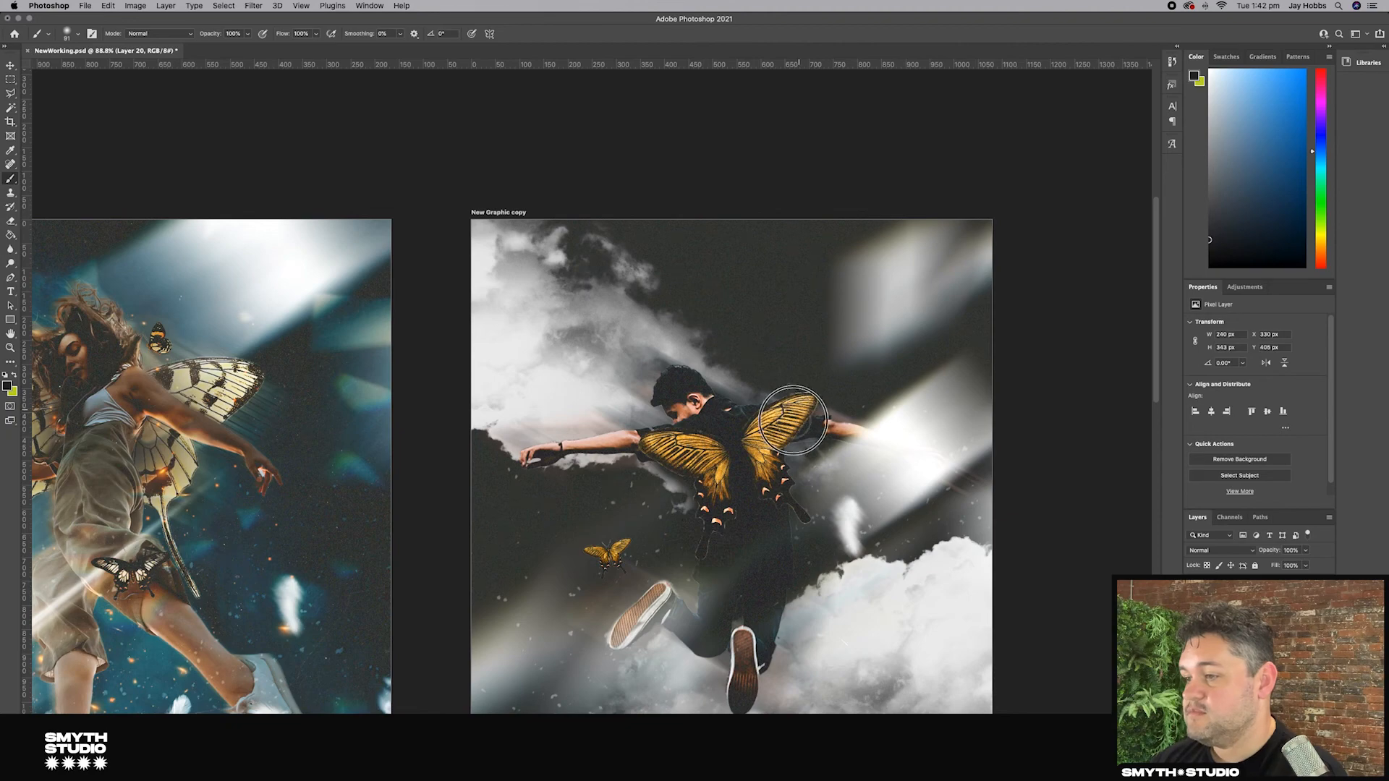
mouse_move(785, 432)
mouse_down()
mouse_move(775, 496)
mouse_move(794, 505)
mouse_up()
key(bracketleft)
key(bracketleft)
key(bracketleft)
key(bracketleft)
key(bracketleft)
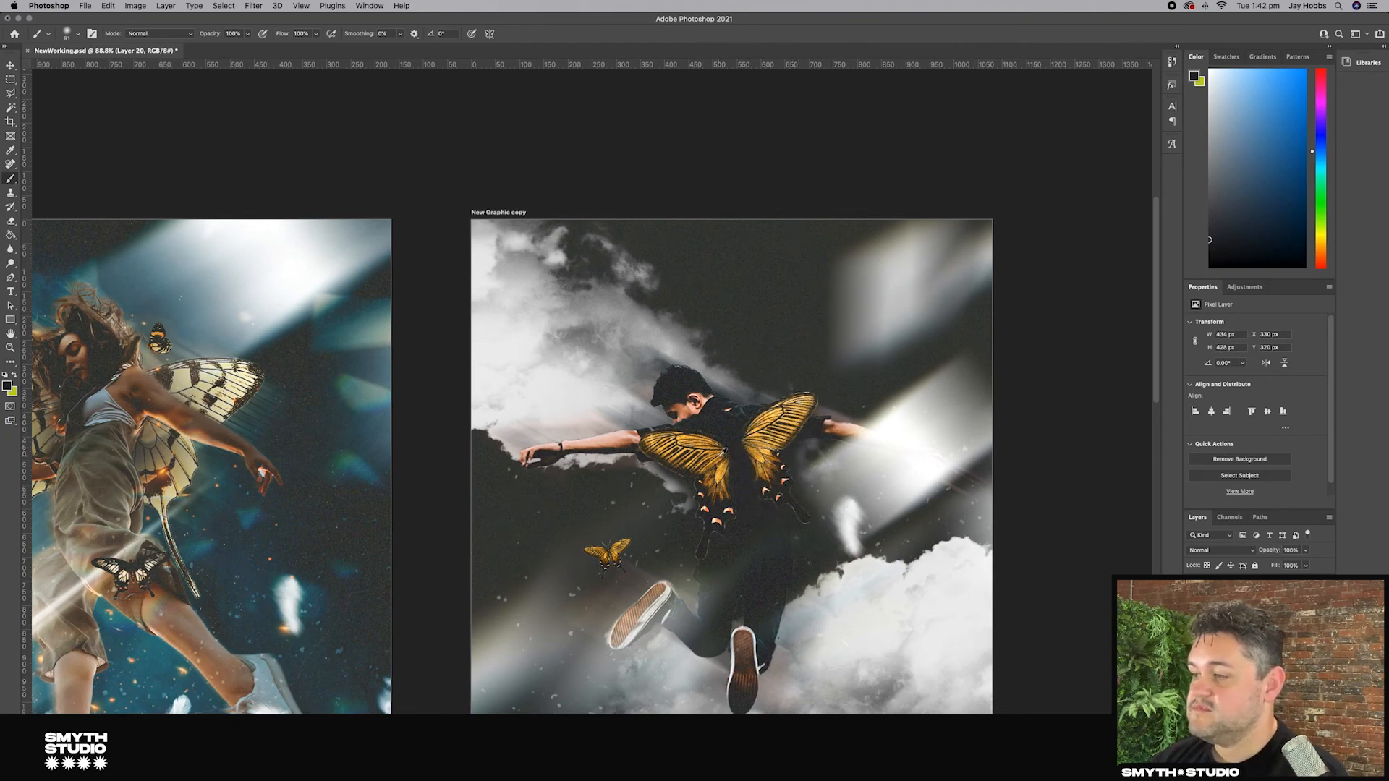
Step: Paint shadows on another new layer where the wings meet the man's back, at 97% brush opacity
scroll(719, 453, up, 3)
scroll(719, 456, up, 2)
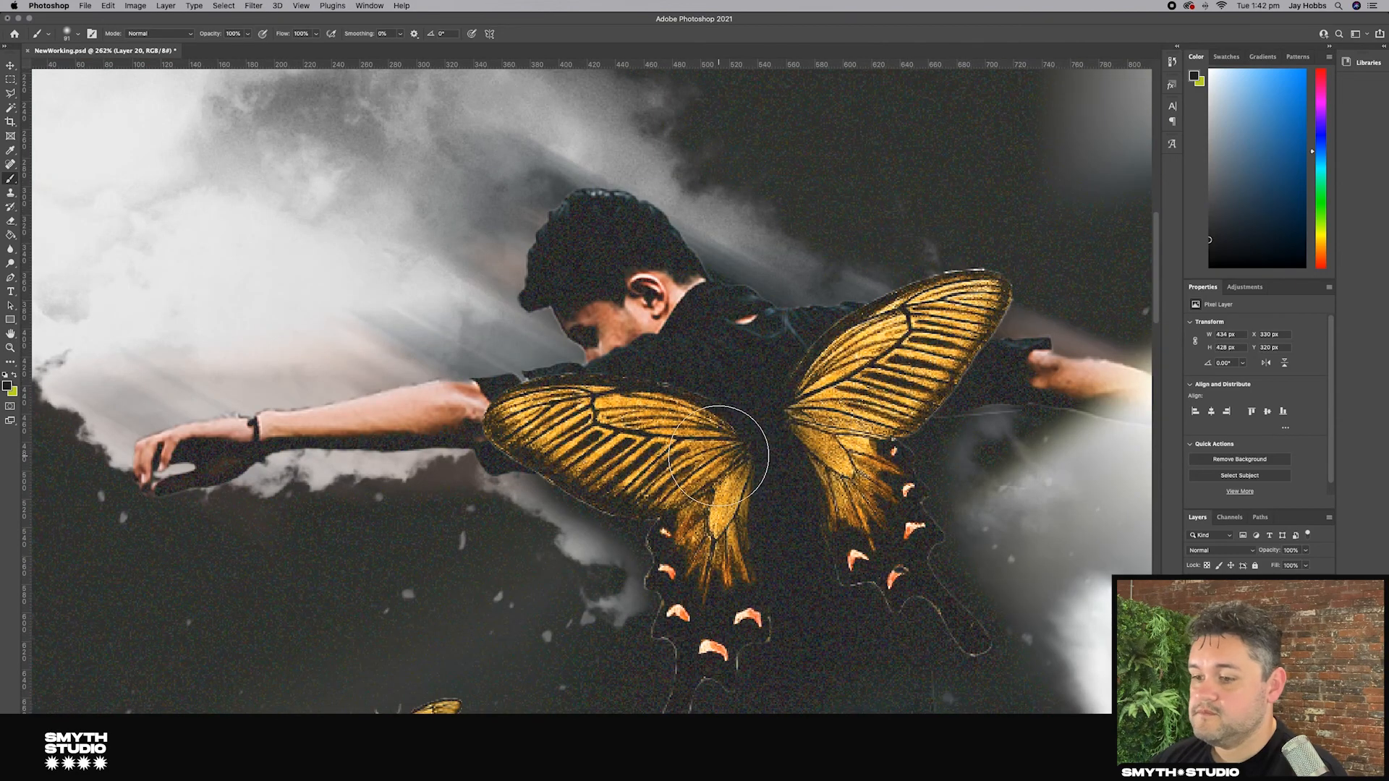
key(super+shift+alt+n)
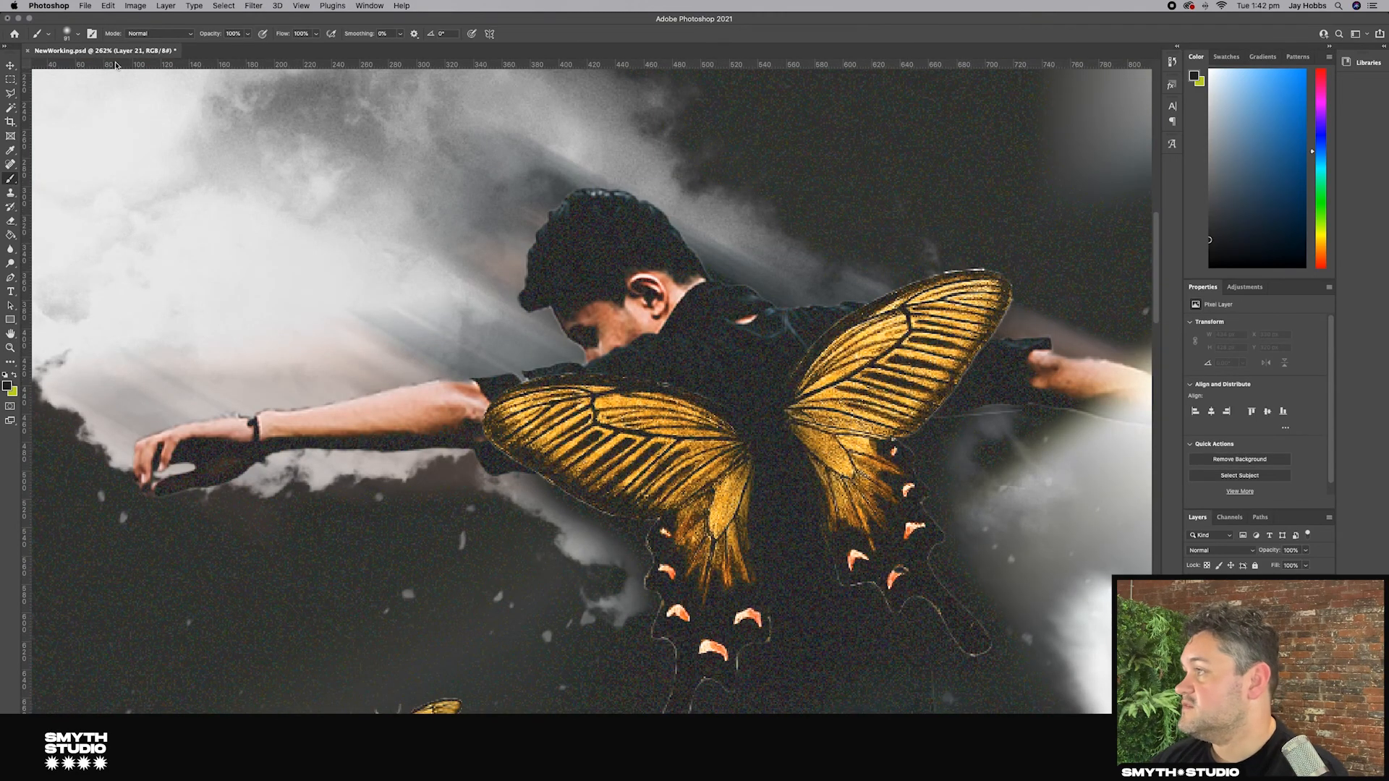
click(67, 34)
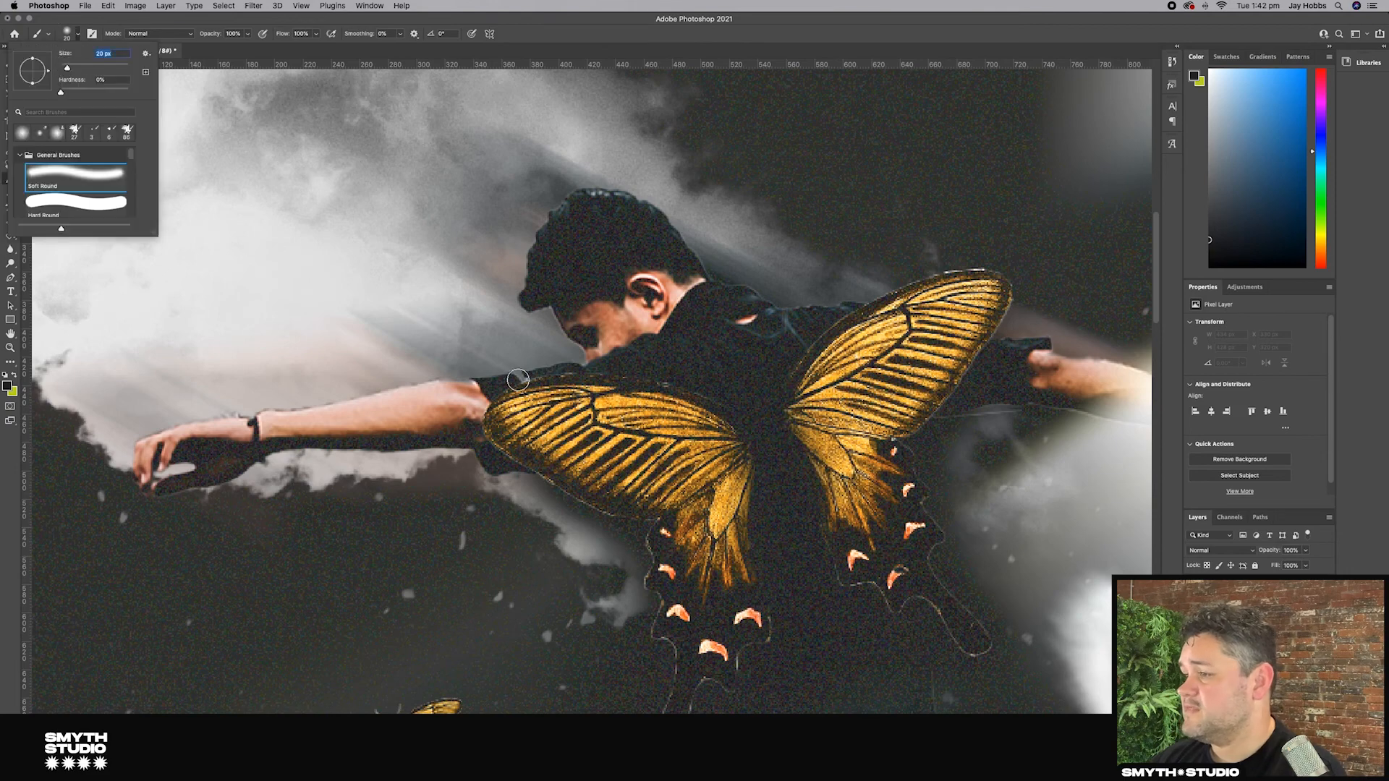
mouse_move(490, 420)
mouse_down()
mouse_move(524, 383)
mouse_move(712, 412)
mouse_up()
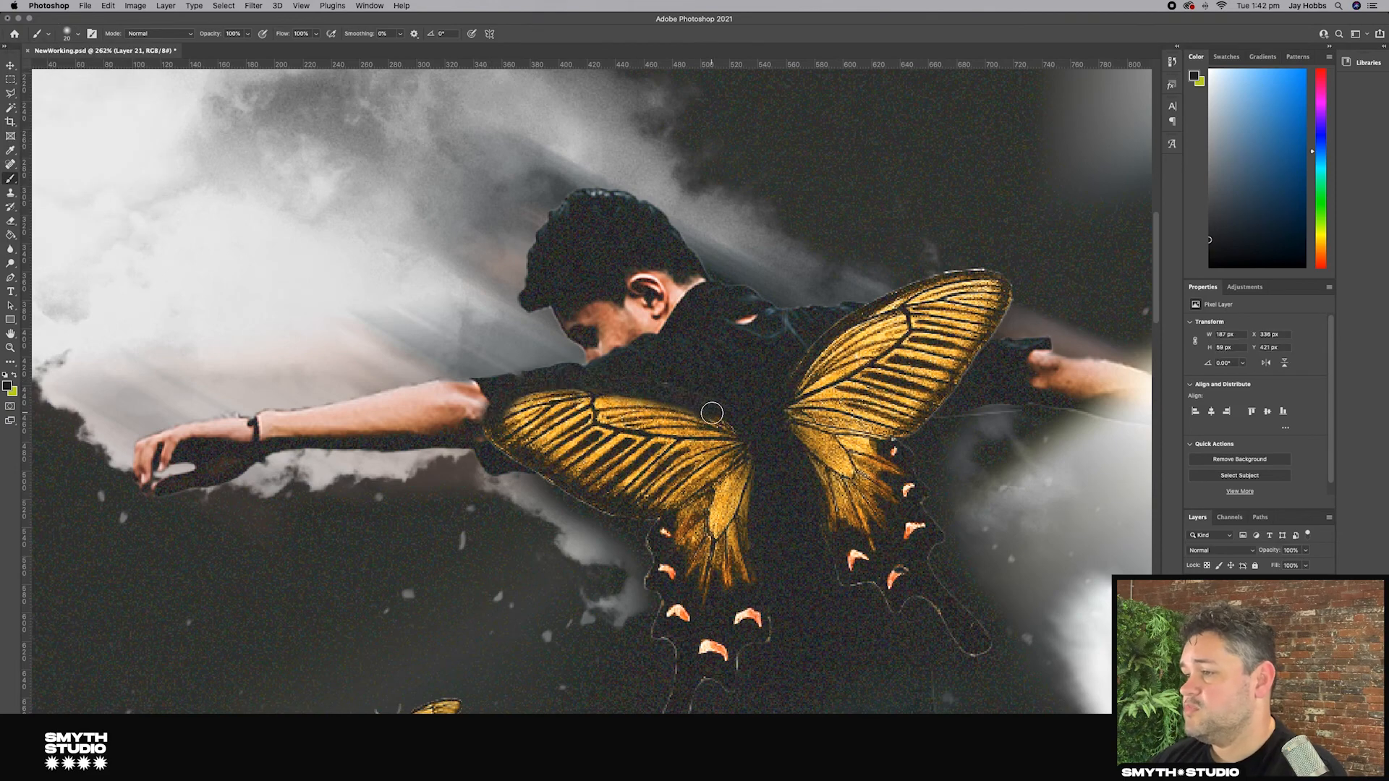
key(super+z)
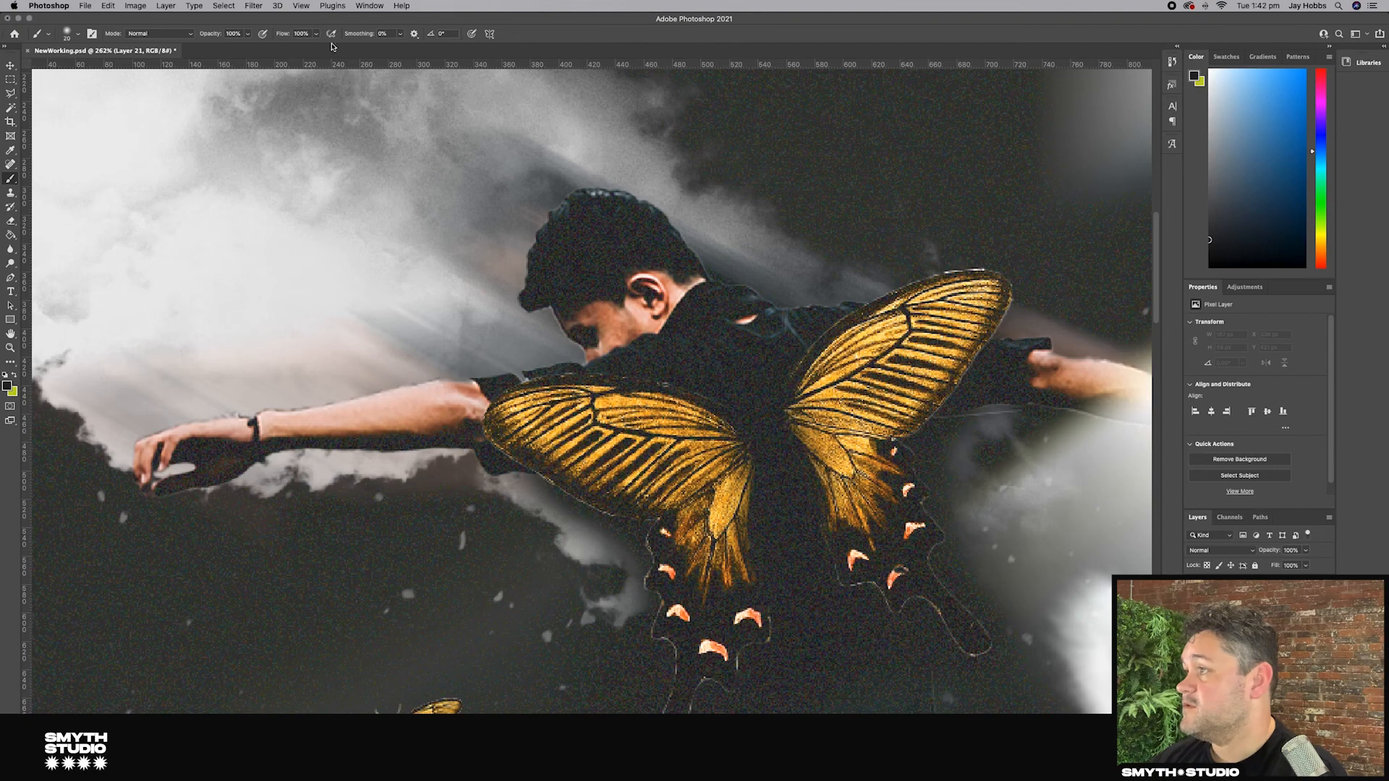
click(249, 36)
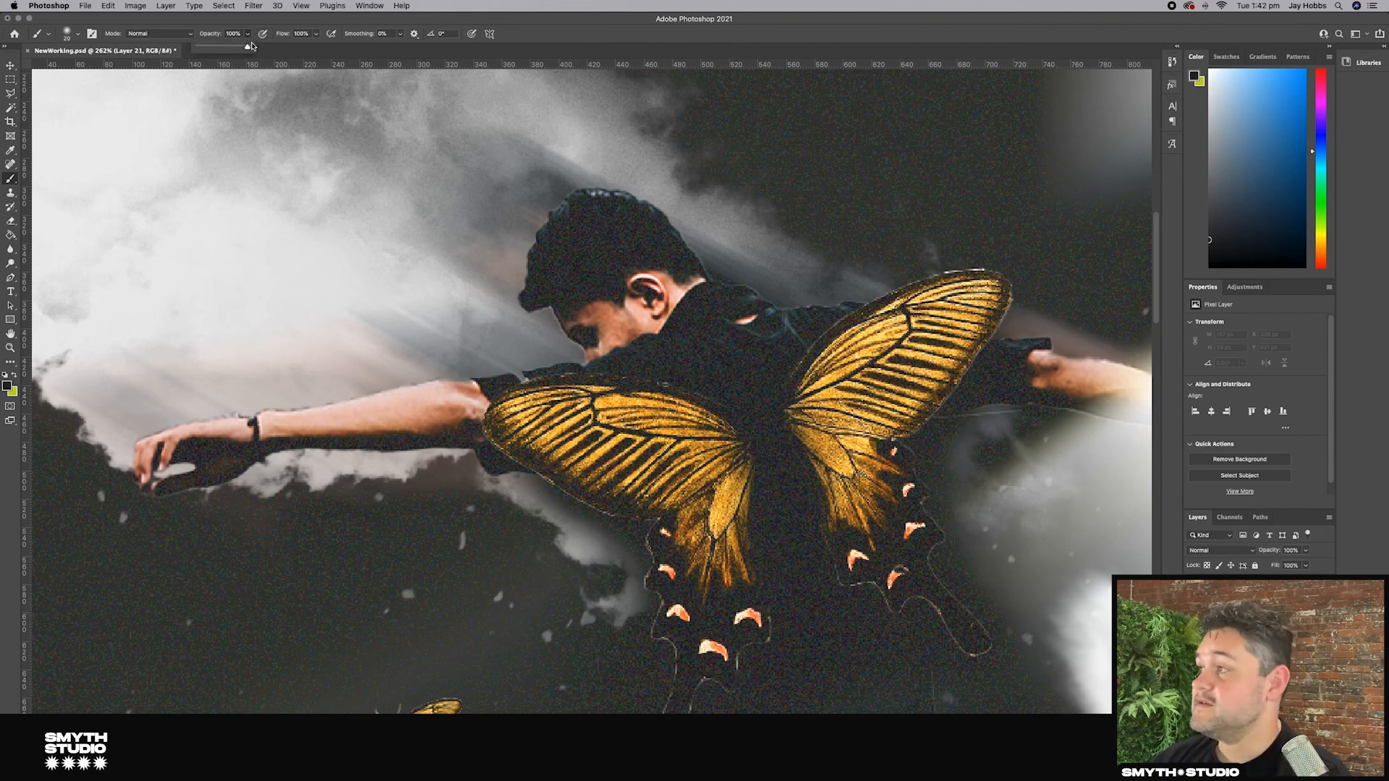
drag(248, 47, 217, 47)
key(super+z)
mouse_move(801, 391)
mouse_down()
mouse_move(990, 280)
mouse_move(902, 427)
mouse_up()
drag(797, 421, 843, 517)
drag(752, 480, 741, 572)
Step: Duplicate the shading layer and merge the selected wing layers together
scroll(760, 535, up, 3)
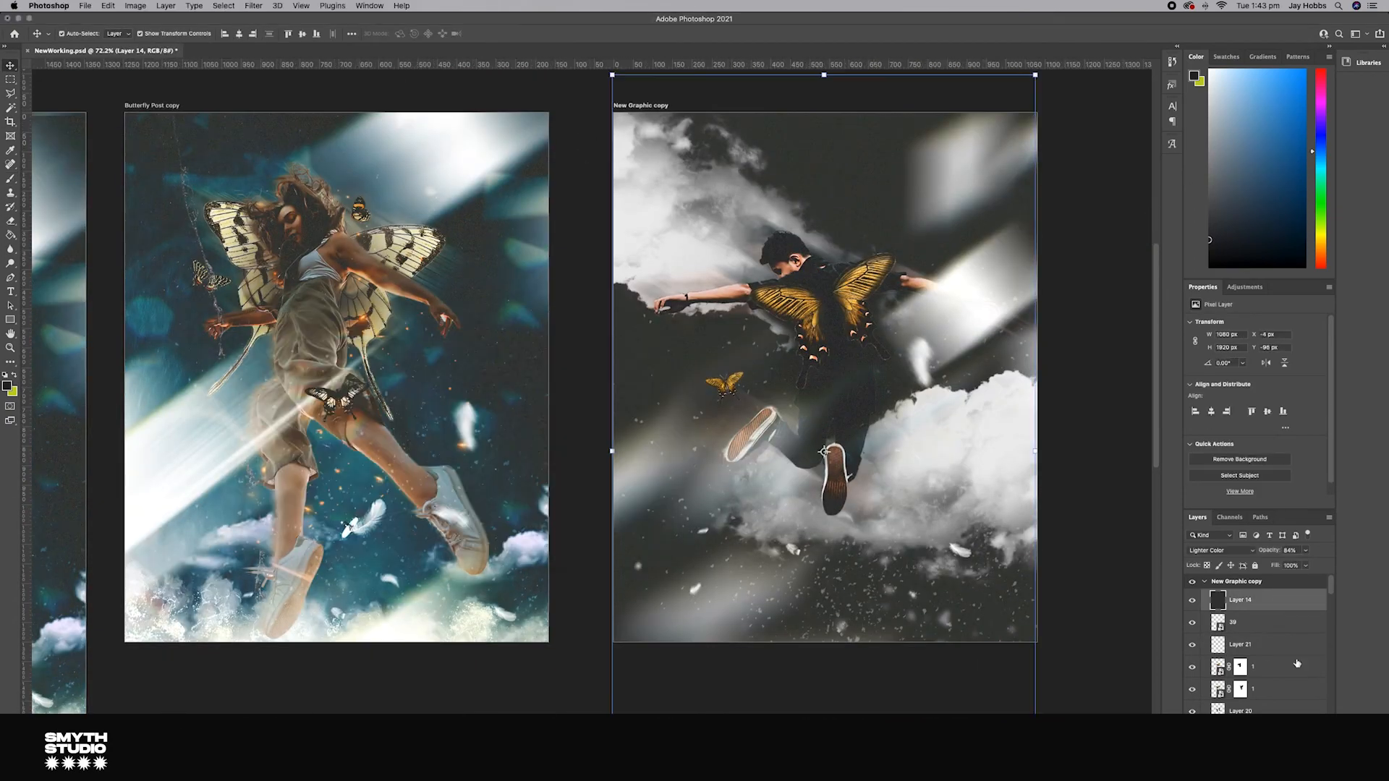
click(826, 321)
key(super+j)
click(1213, 627)
click(1263, 644)
shift+click(1268, 667)
right_click(1279, 667)
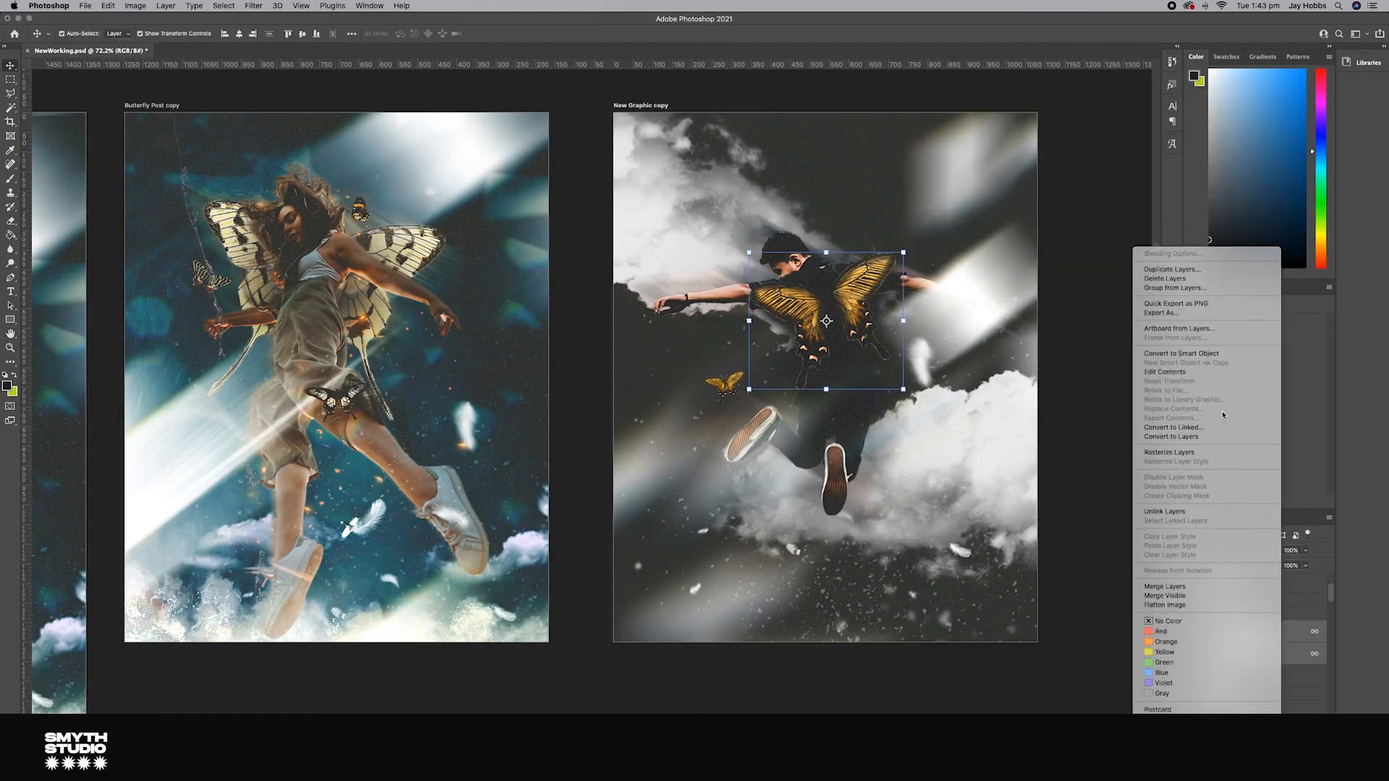
click(1230, 583)
Step: Apply a filter to the merged wing layer
click(253, 6)
mouse_move(288, 154)
click(450, 193)
key(Return)
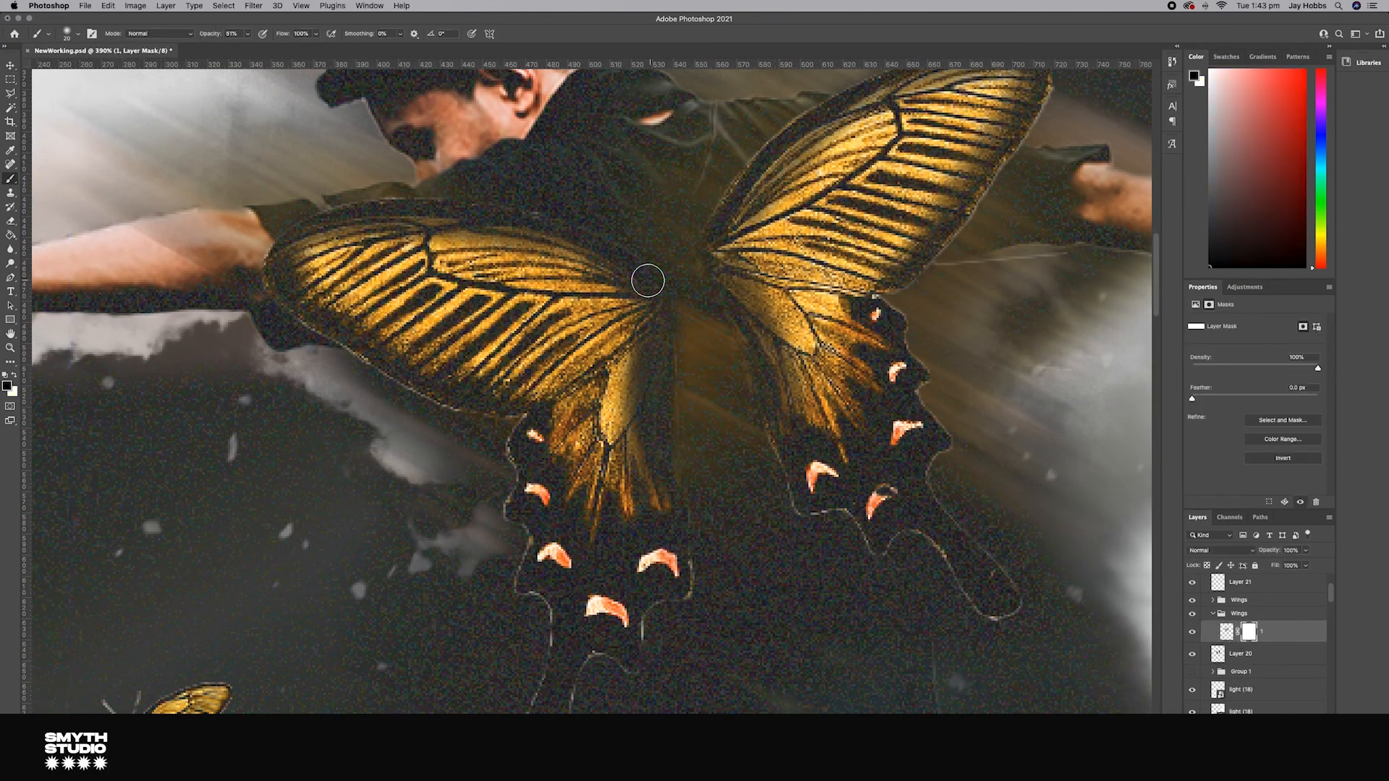
drag(708, 333, 712, 445)
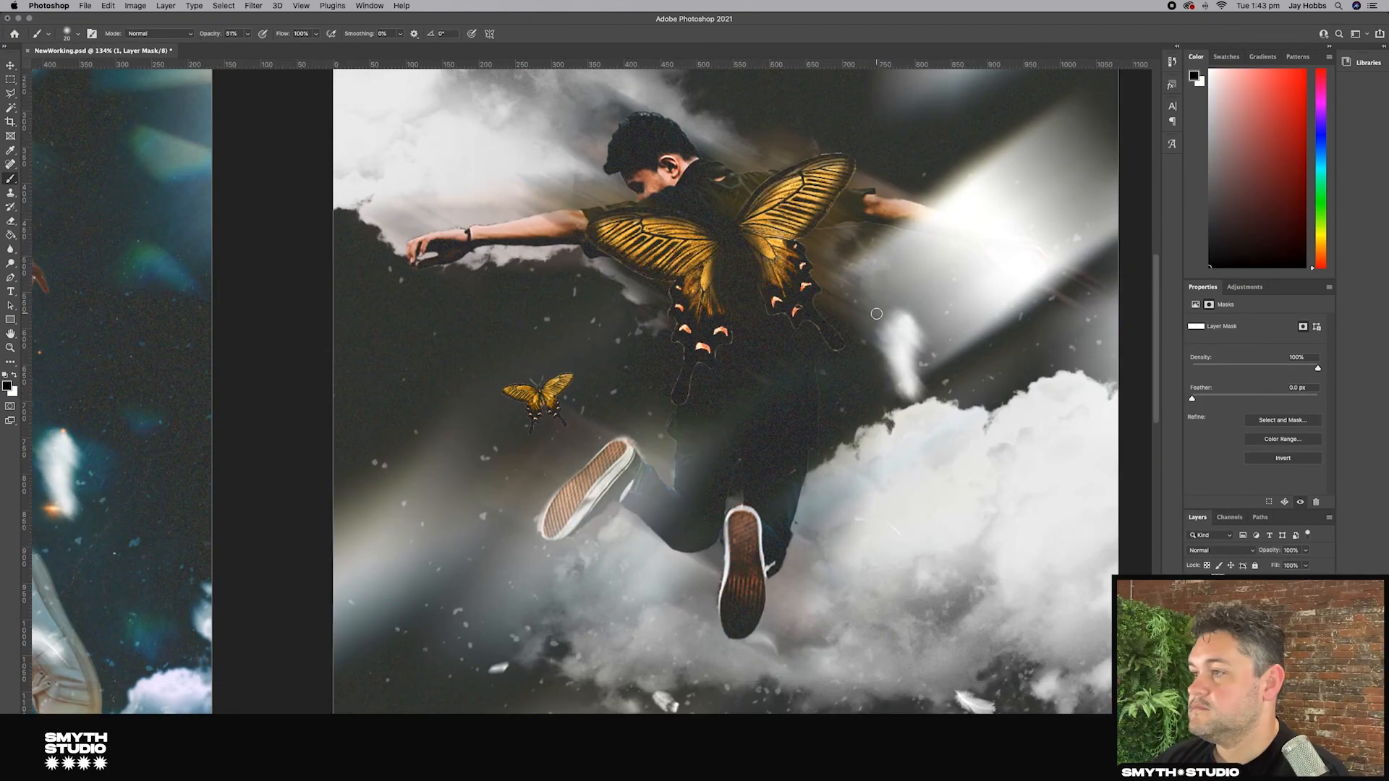
scroll(881, 310, down, 3)
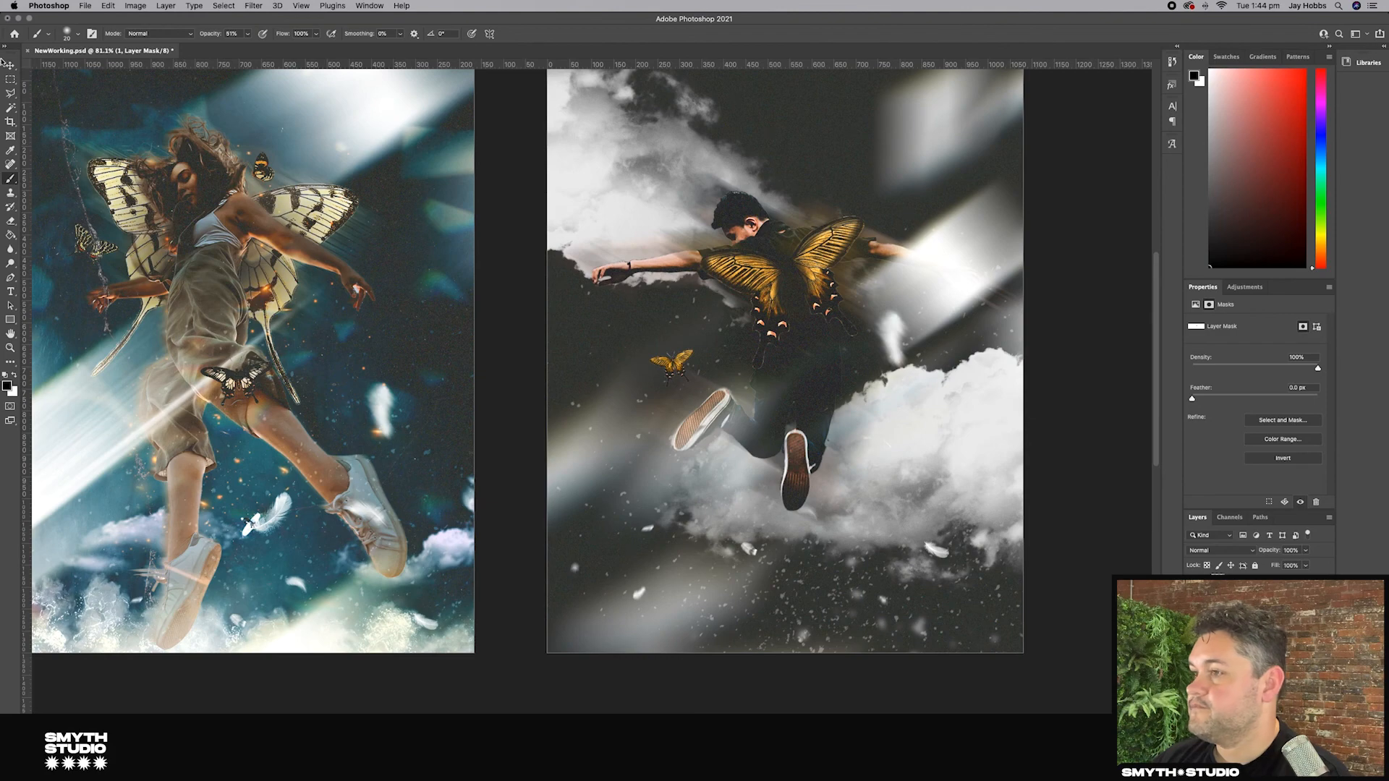
Step: Delete an unneeded layer inside the Wings groups
key(v)
click(1042, 304)
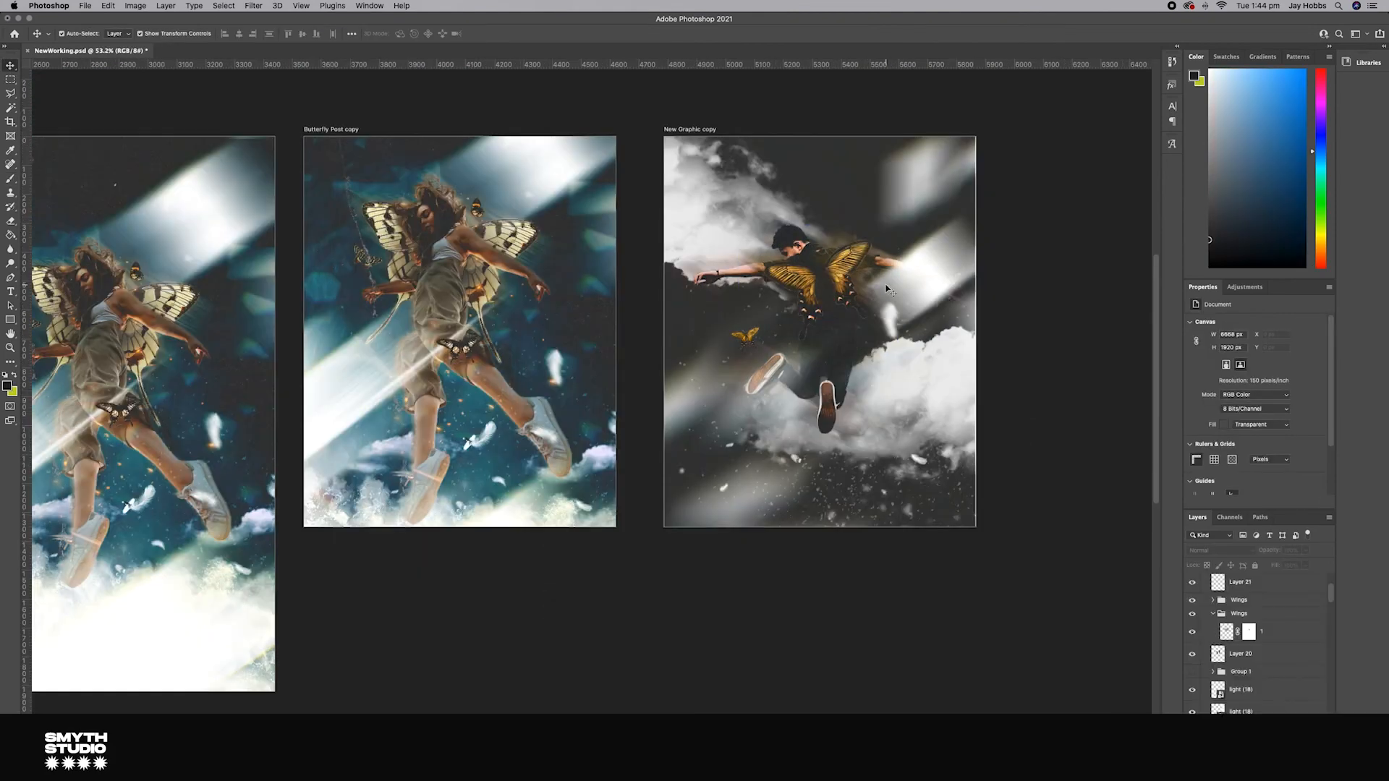
click(1196, 593)
click(1194, 615)
scroll(1195, 630, down, 3)
click(1194, 645)
click(1259, 645)
key(BackSpace)
click(1268, 647)
click(1039, 630)
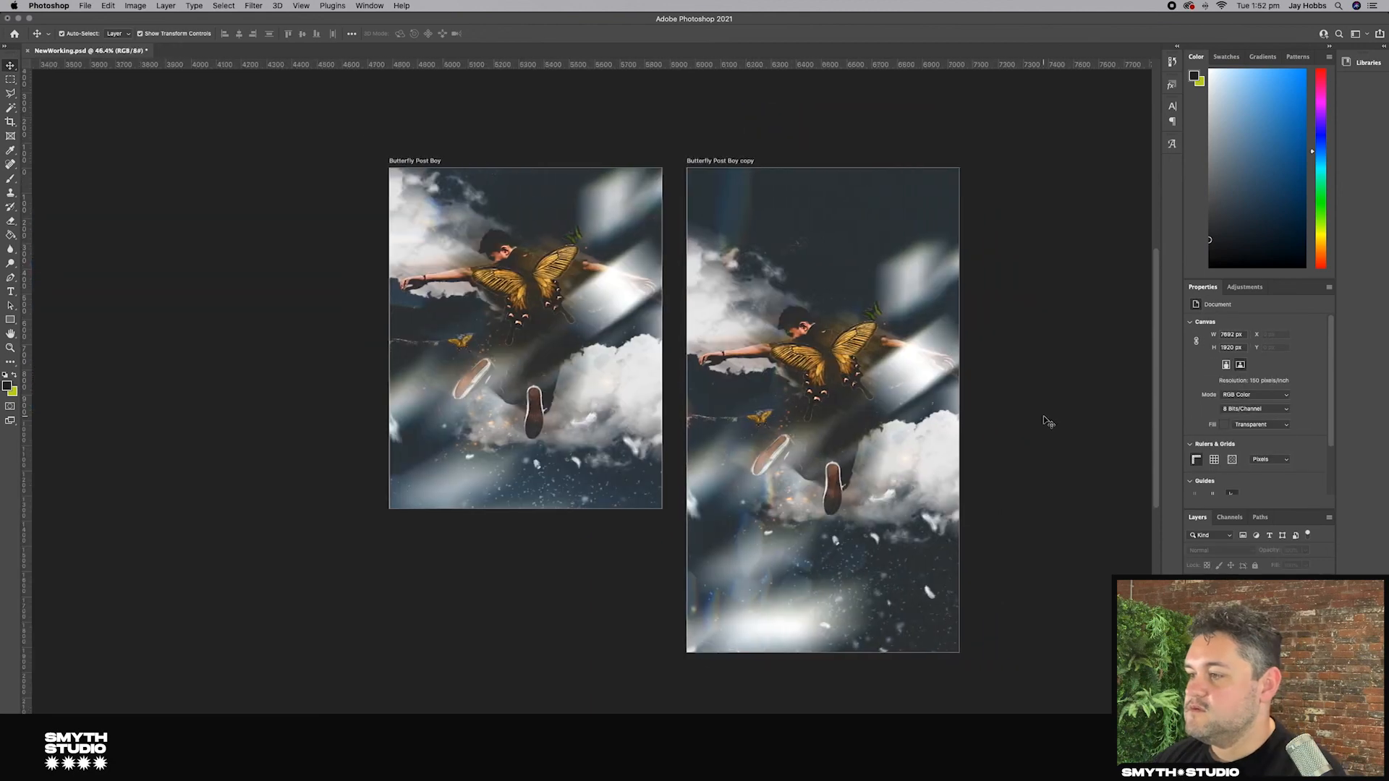
scroll(1045, 419, right, 3)
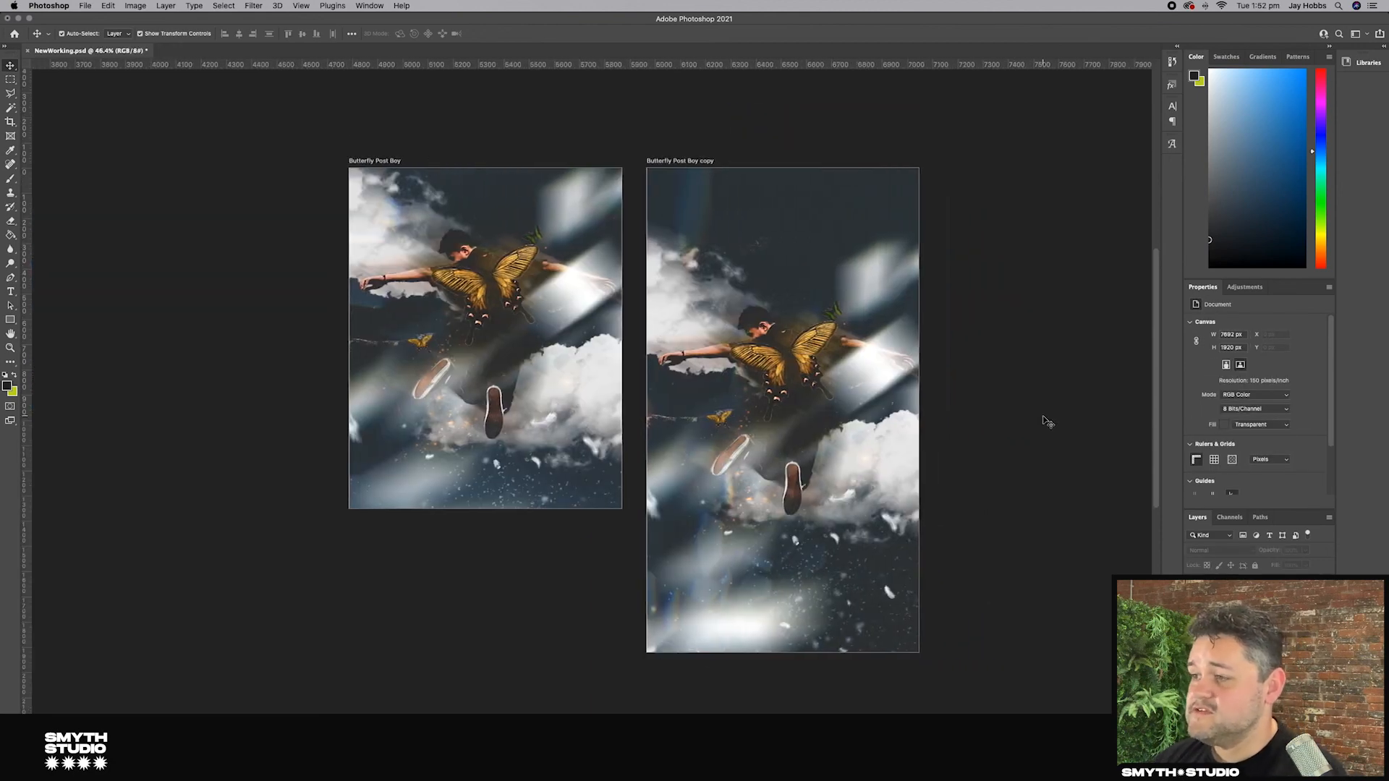
scroll(929, 512, left, 3)
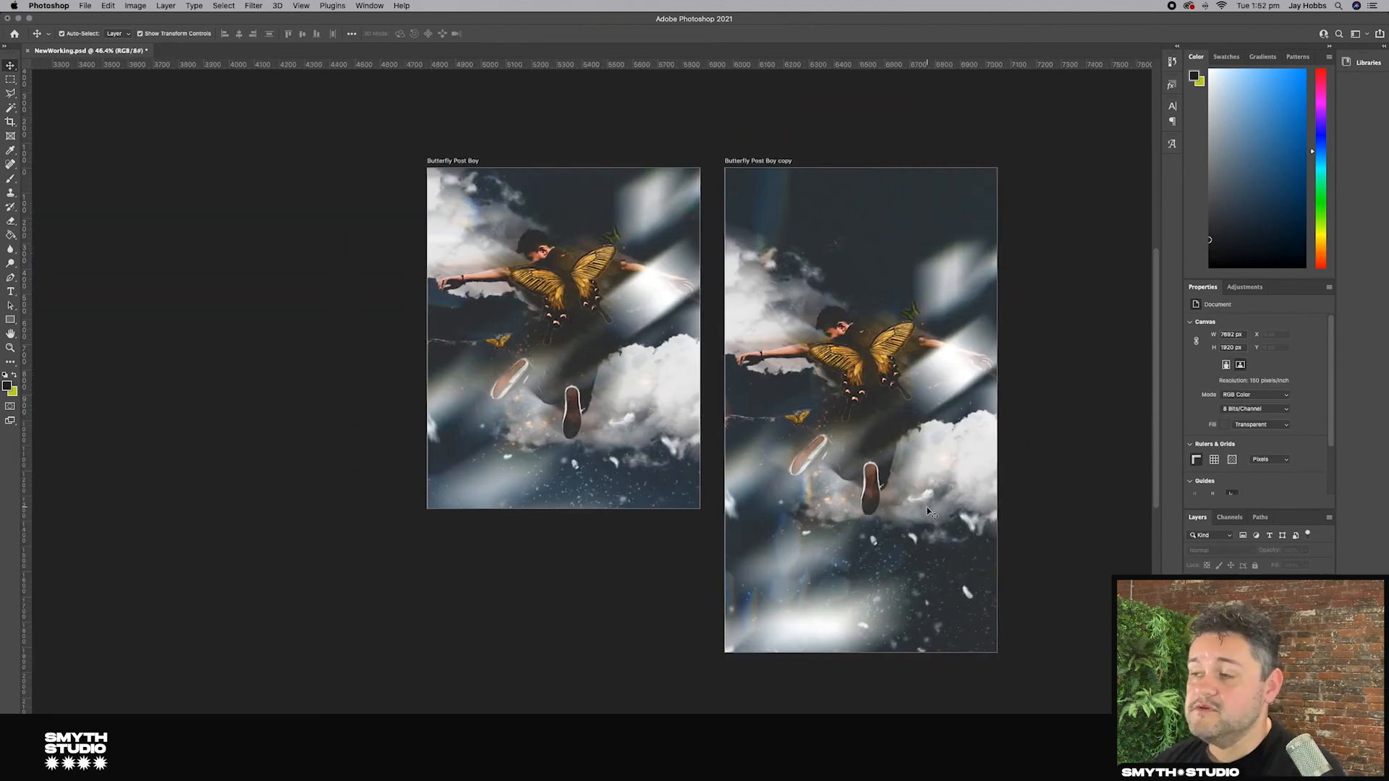